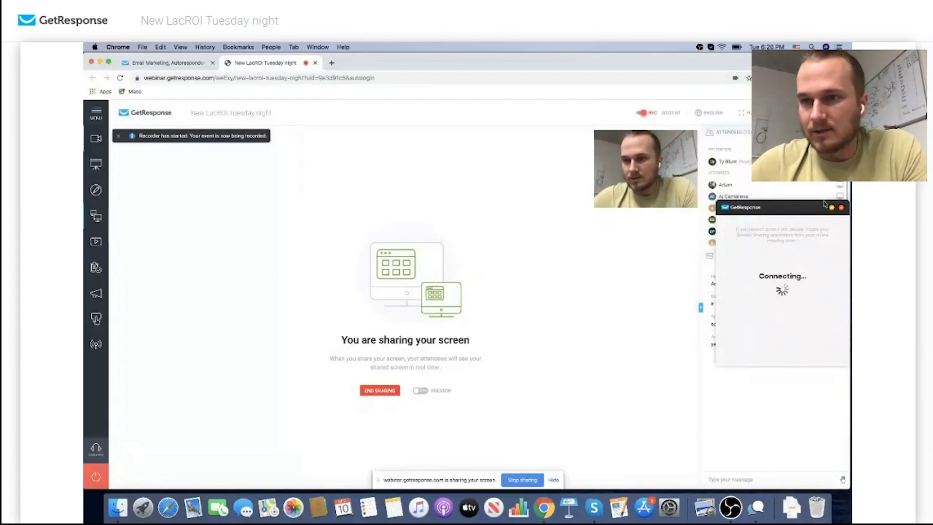
# Finish starting the webinar screen share for attendees, then open a blank new tab
pyautogui.click(832, 207)
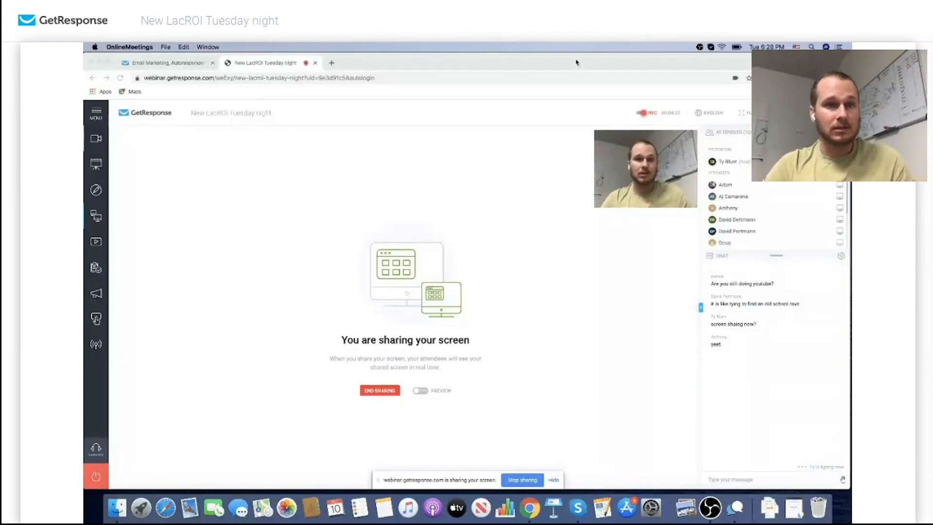
pyautogui.click(330, 63)
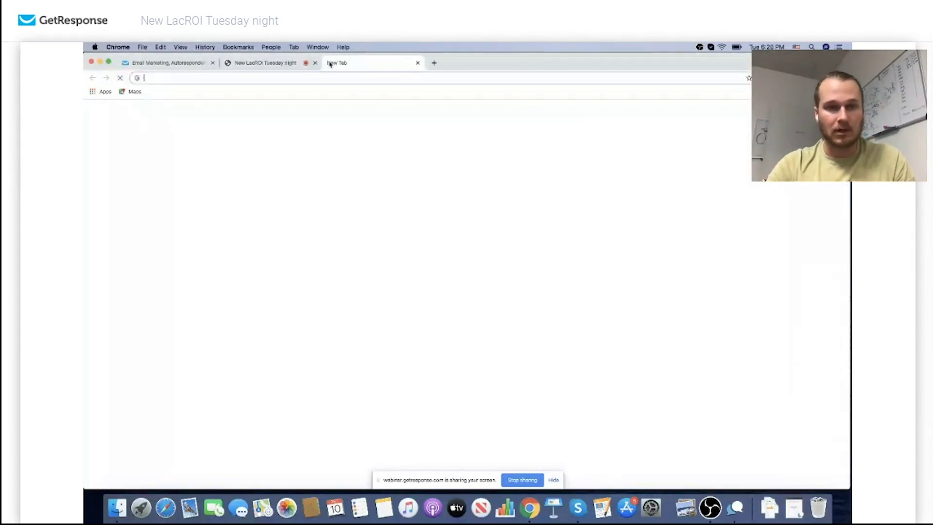
# Switch to the eBay tab and open LacROI Options from the extension's gear icon
pyautogui.click(265, 62)
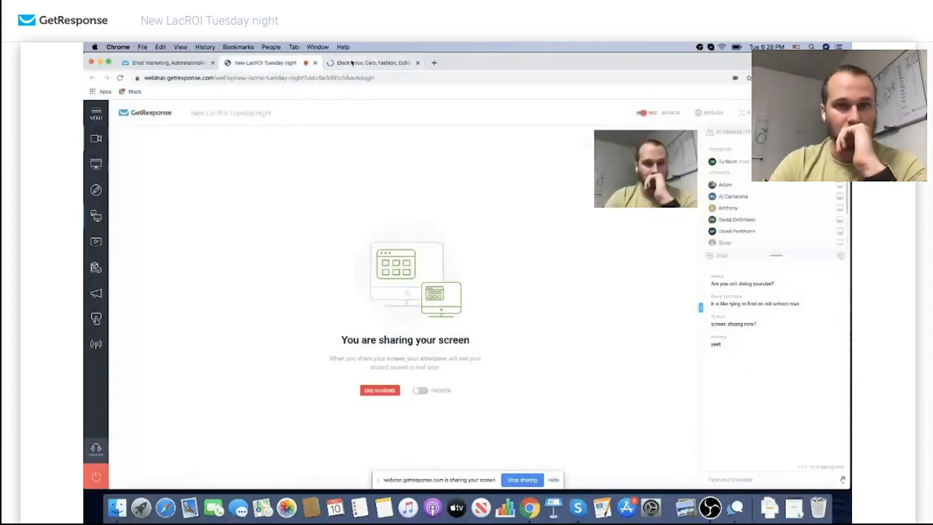
pyautogui.click(352, 62)
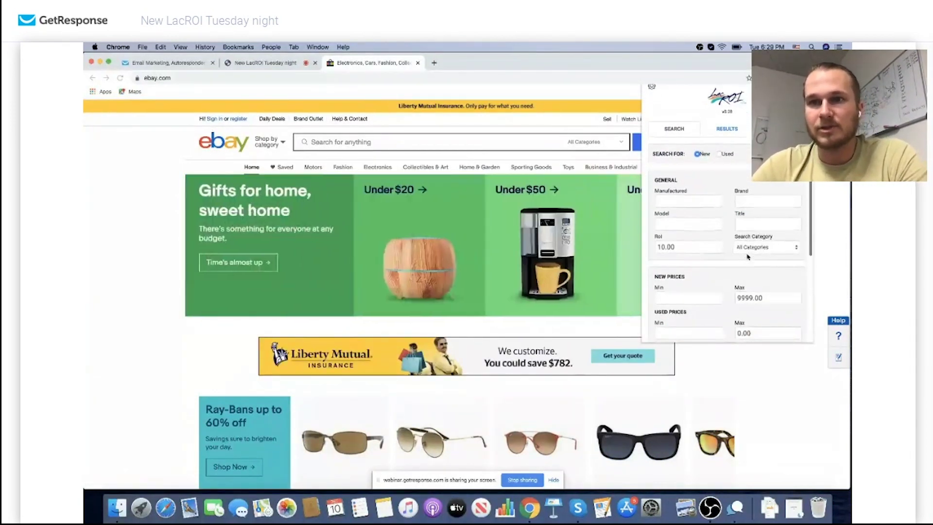
pyautogui.scroll(-2, 747, 257)
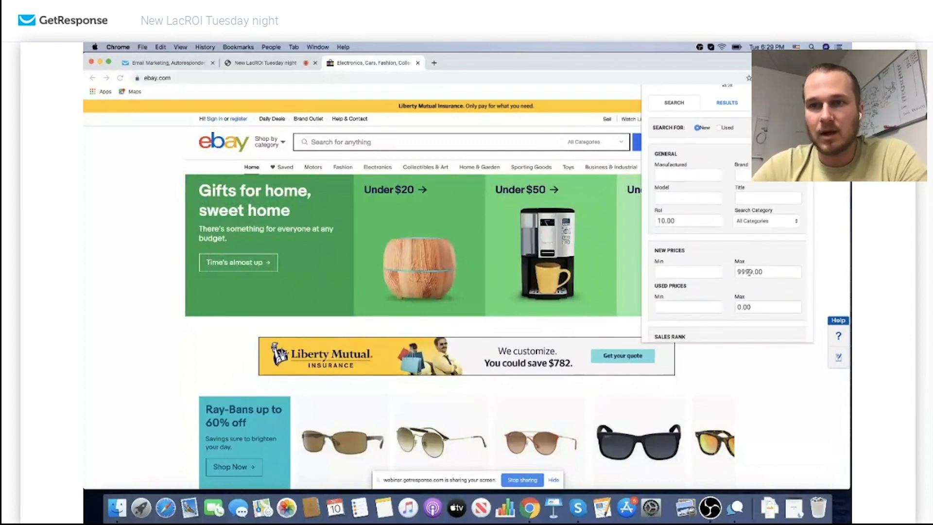
pyautogui.scroll(2, 749, 268)
pyautogui.scroll(1, 690, 131)
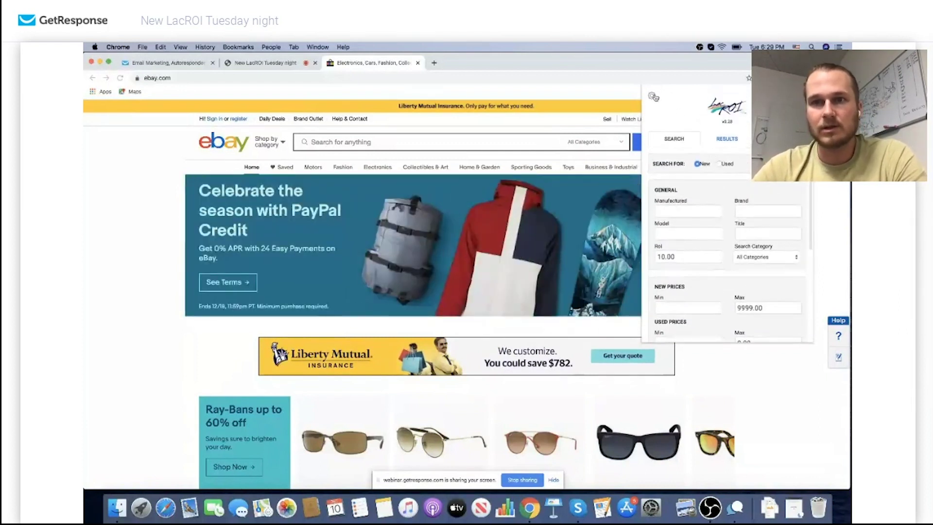
pyautogui.click(652, 97)
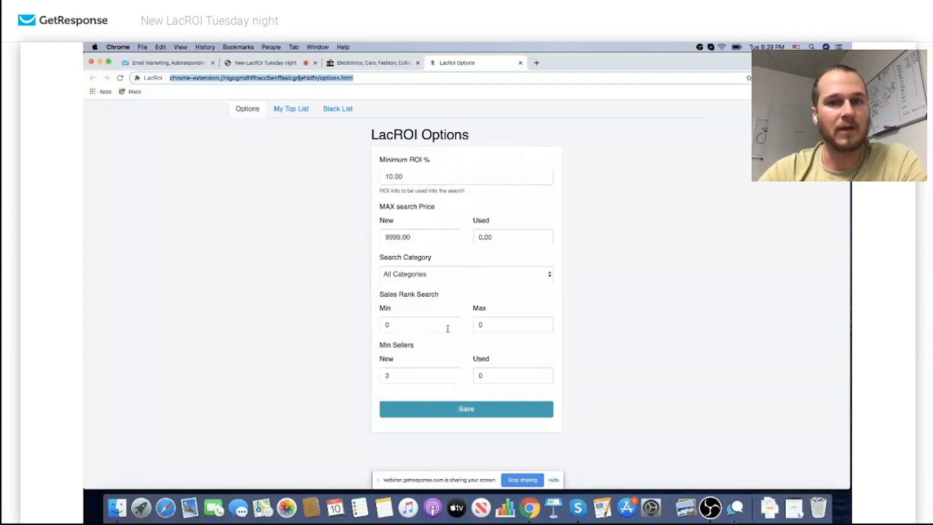
# Set the new max search price to 9999 and keep the category on All Categories
pyautogui.click(428, 328)
pyautogui.doubleClick(419, 235)
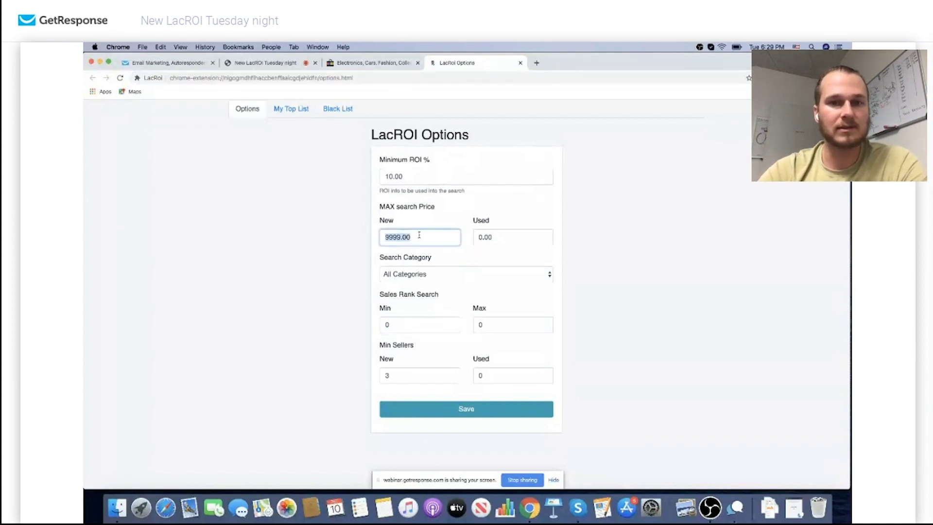
pyautogui.write('999')
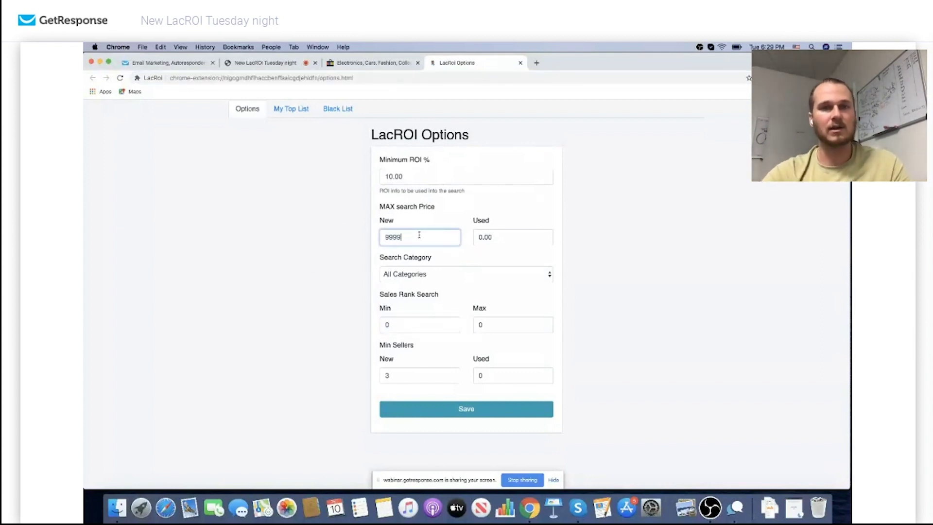
pyautogui.click(484, 212)
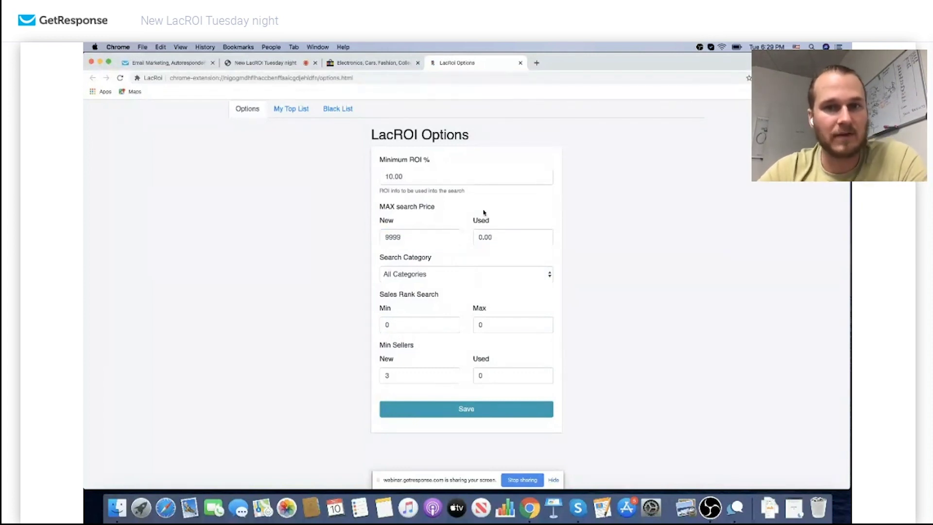
pyautogui.click(465, 282)
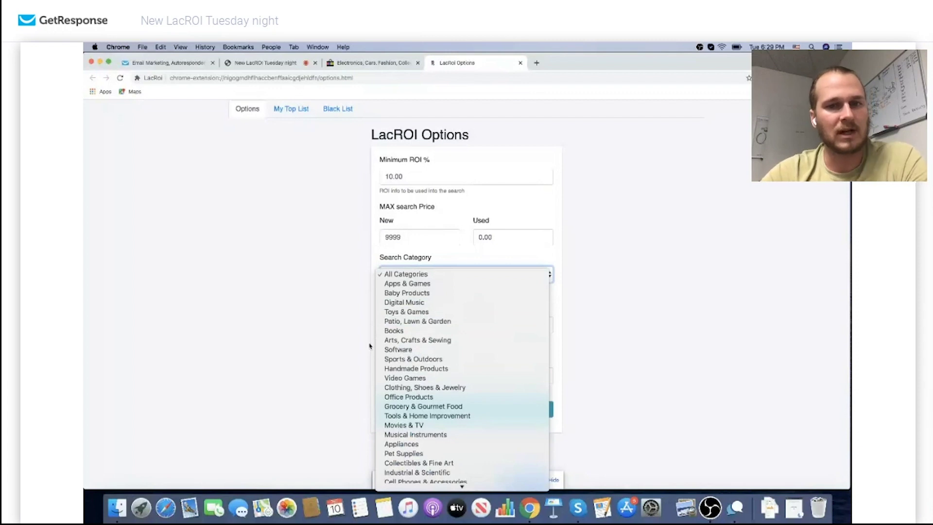
pyautogui.scroll(-5, 379, 349)
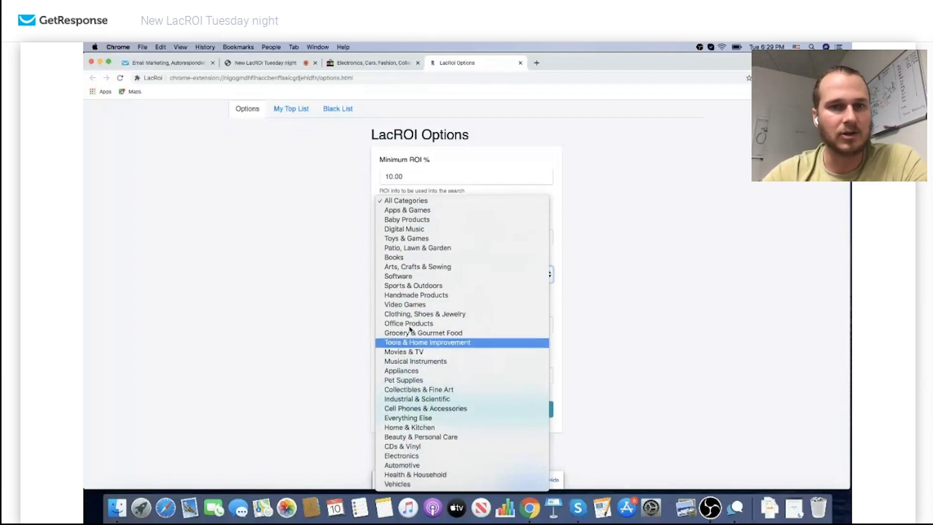
pyautogui.click(419, 205)
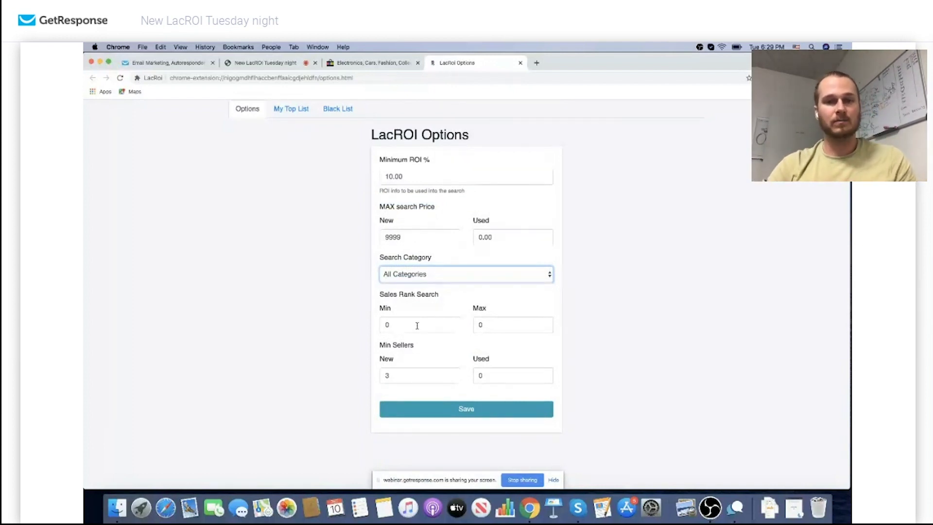
# Set minimum new sellers to 0, save the options, and close the page
pyautogui.click(404, 376)
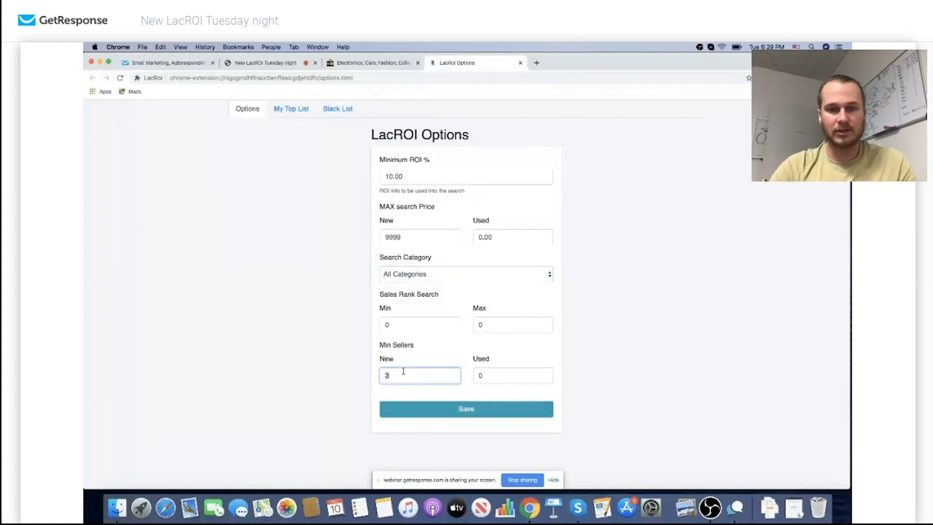
pyautogui.click(435, 408)
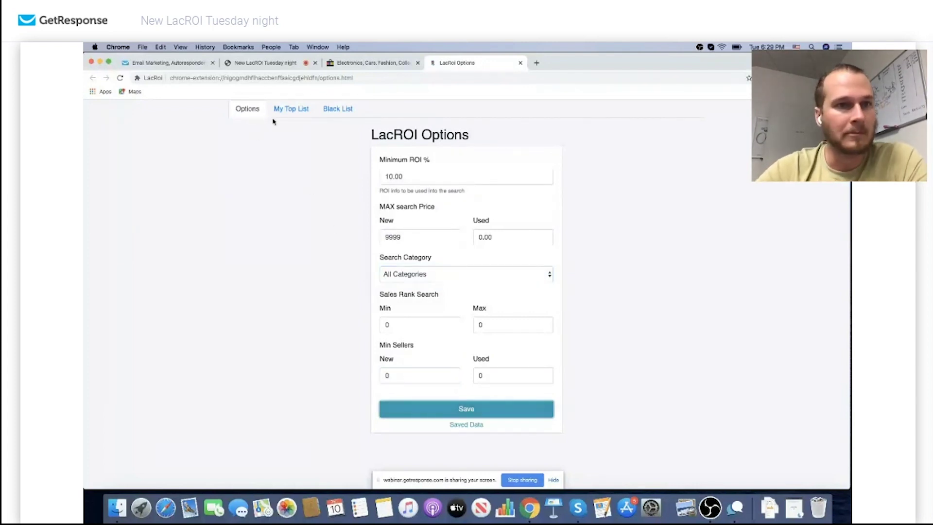
pyautogui.click(519, 62)
# Open the LacROI search panel over eBay and scroll through the carried-over defaults
pyautogui.click(806, 77)
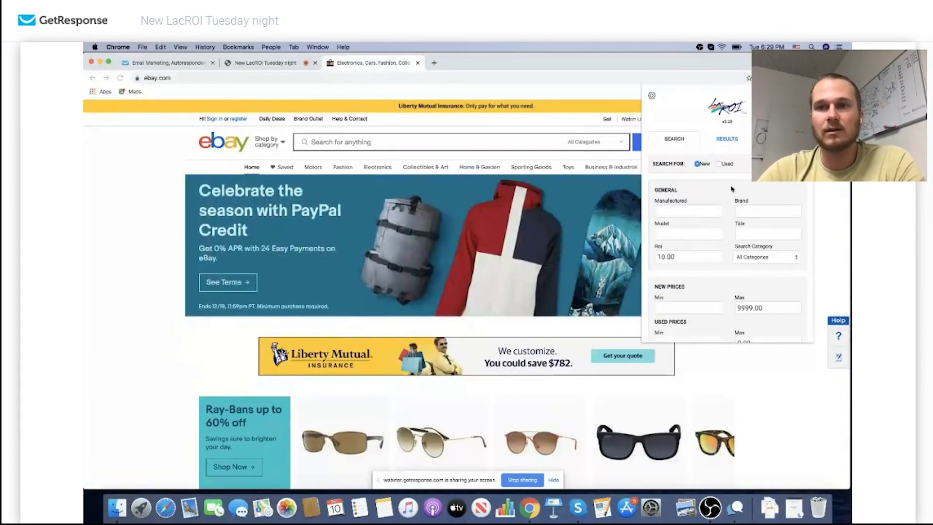
pyautogui.scroll(-3, 728, 243)
pyautogui.scroll(-3, 729, 243)
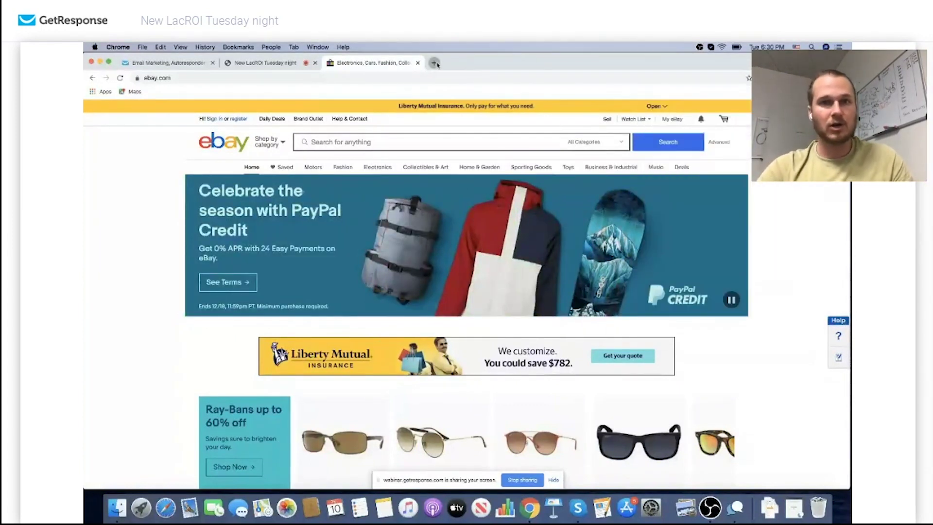
# Go to YouTube in a new tab and open the LacROI channel page
pyautogui.click(435, 62)
pyautogui.write('youtube.com')
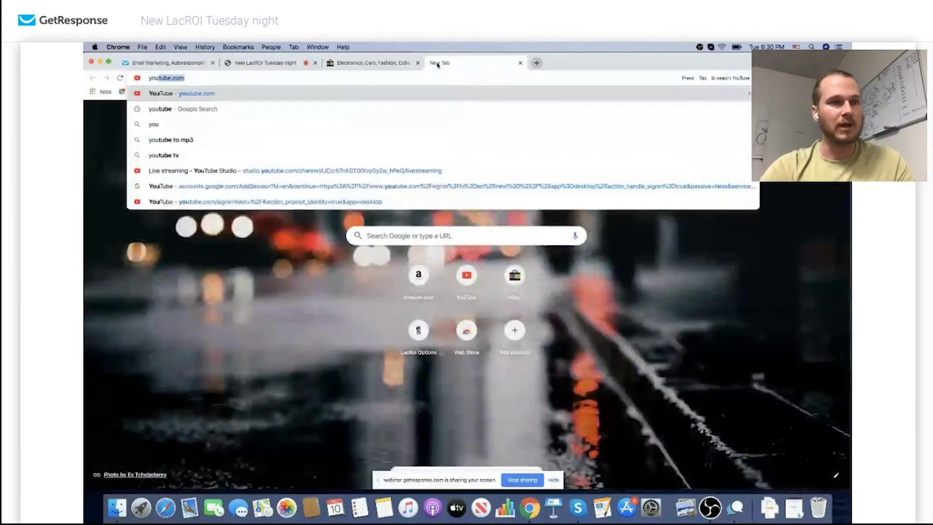
pyautogui.press('Return')
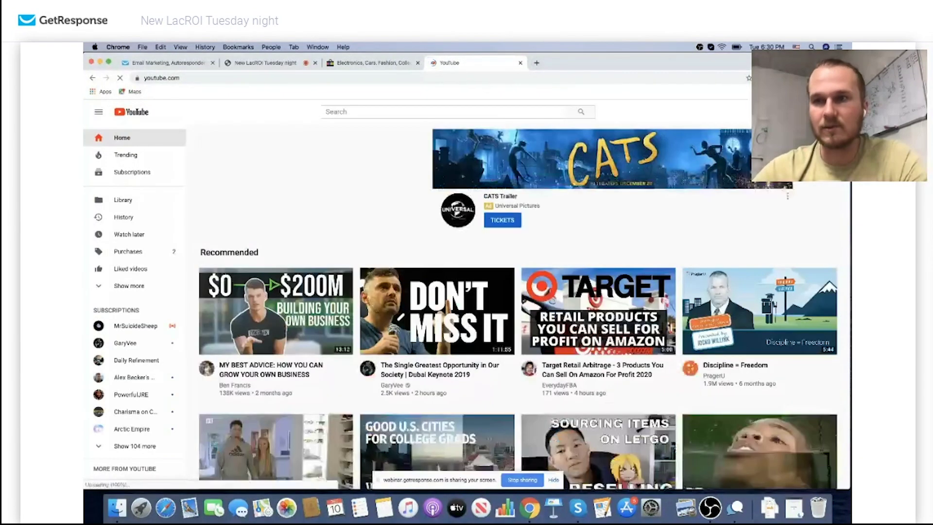
pyautogui.click(832, 112)
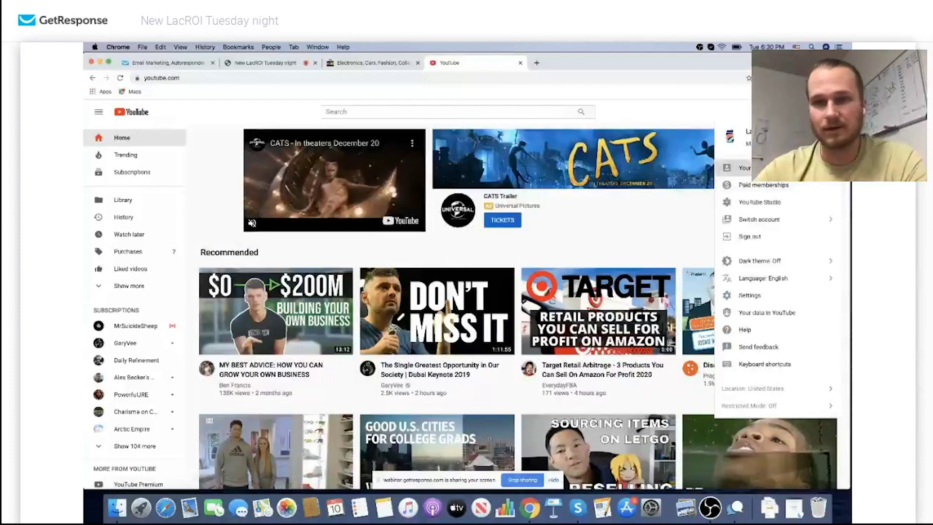
pyautogui.click(741, 167)
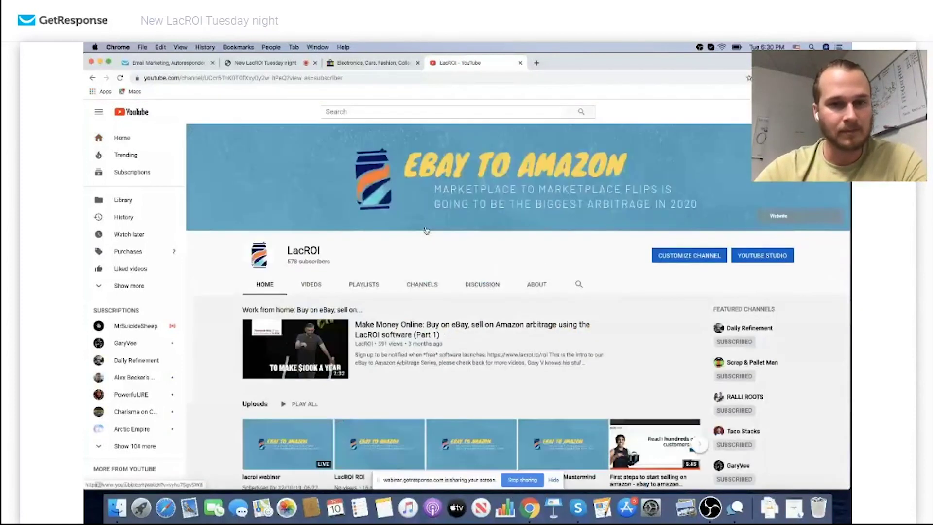
pyautogui.scroll(-5, 426, 231)
pyautogui.scroll(-2, 357, 338)
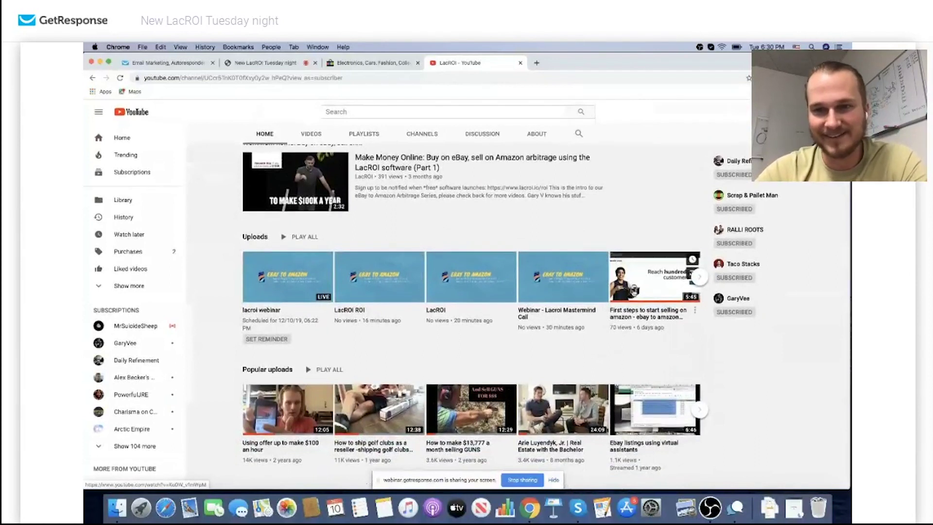
# Try the 'First steps to start selling on amazon' video, then open the keepa graph video instead
pyautogui.click(630, 297)
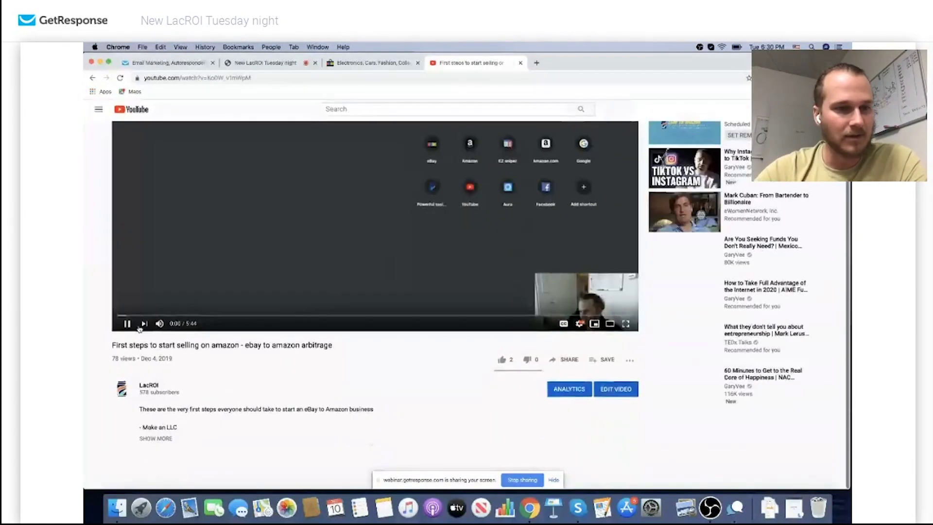
pyautogui.click(128, 324)
pyautogui.scroll(-3, 243, 360)
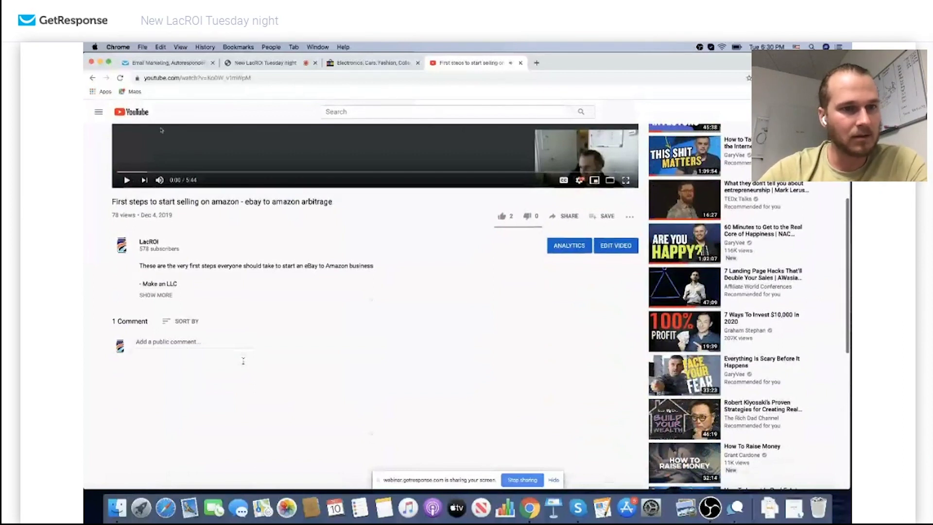
pyautogui.press('super+bracketleft')
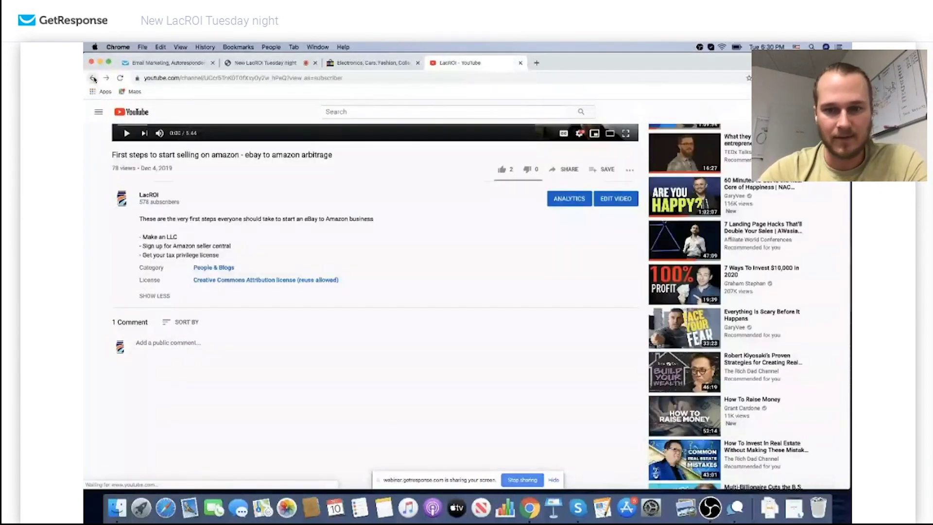
pyautogui.click(700, 282)
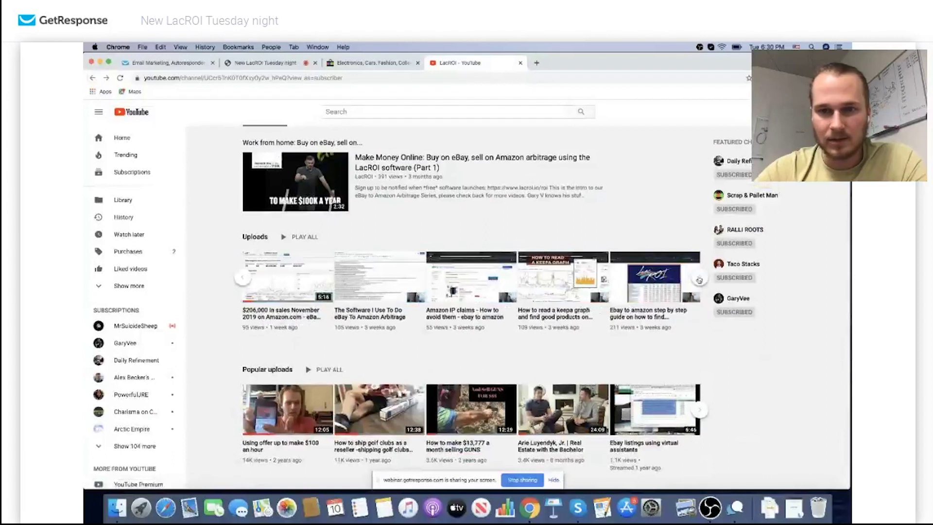
pyautogui.click(512, 307)
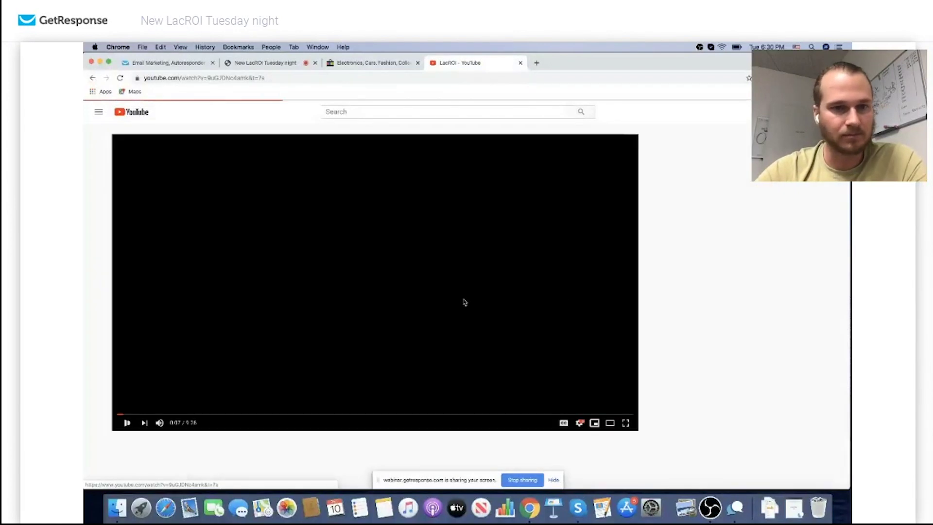
# Pause the keepa graph video and follow the Amazon Sales Rank guide link in its description
pyautogui.click(127, 423)
pyautogui.scroll(-3, 146, 403)
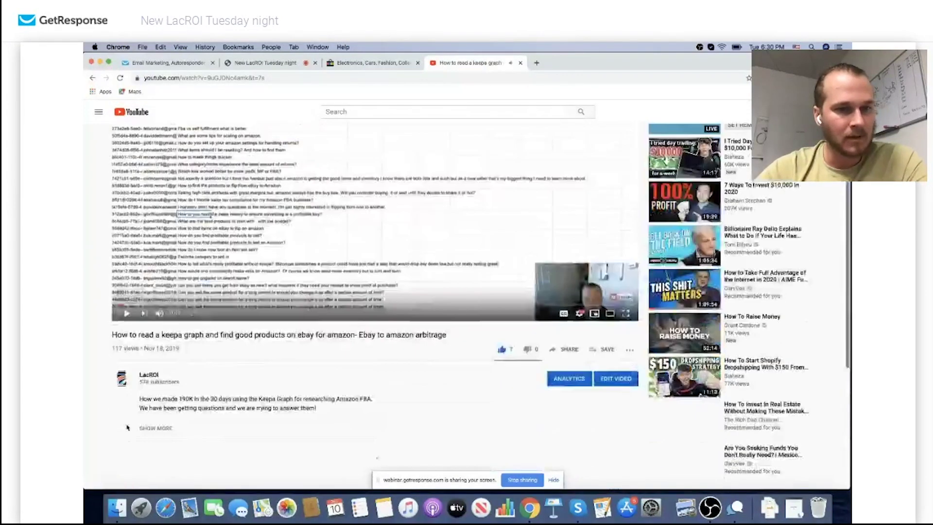
pyautogui.scroll(-3, 160, 395)
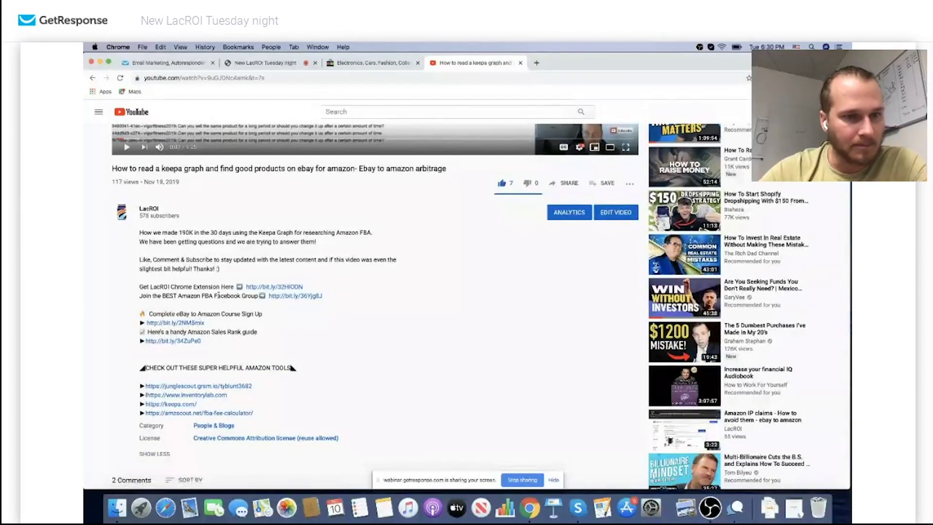
pyautogui.scroll(-1, 263, 351)
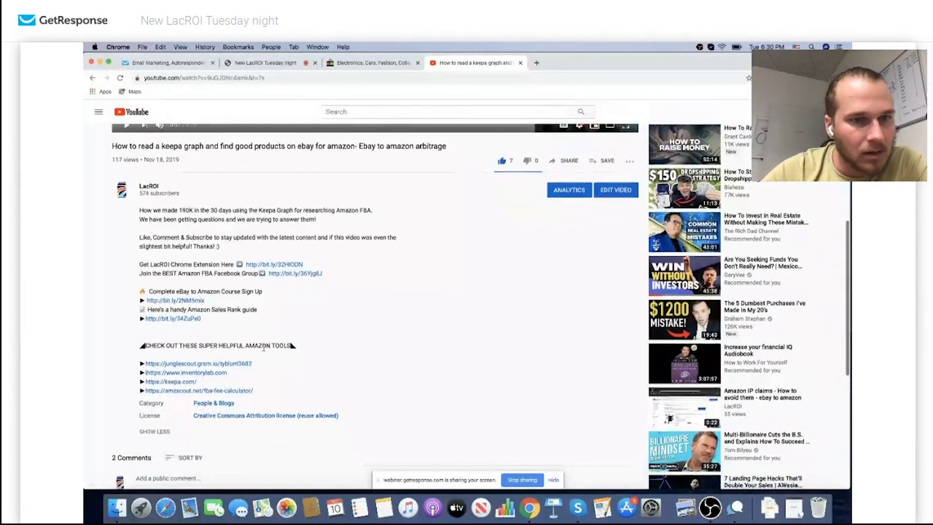
pyautogui.click(186, 318)
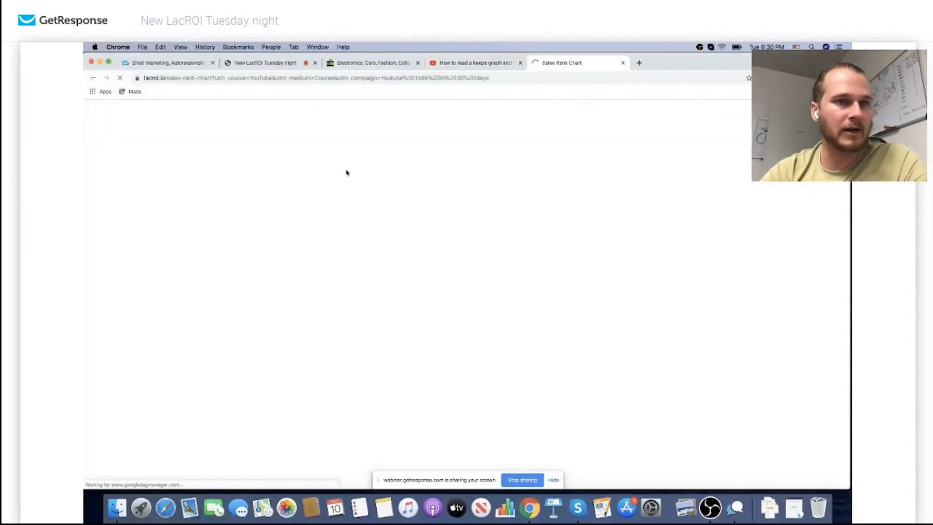
# Scroll the Sales Rank Chart to see category product counts and percentage rank thresholds
pyautogui.scroll(-3, 220, 129)
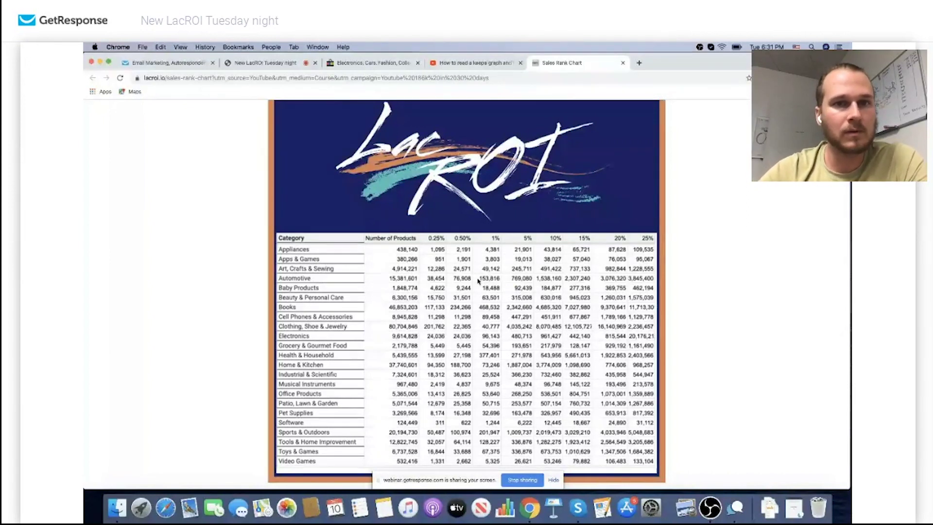
# On eBay, open the LacROI search form and choose Automotive as the search category
pyautogui.click(372, 62)
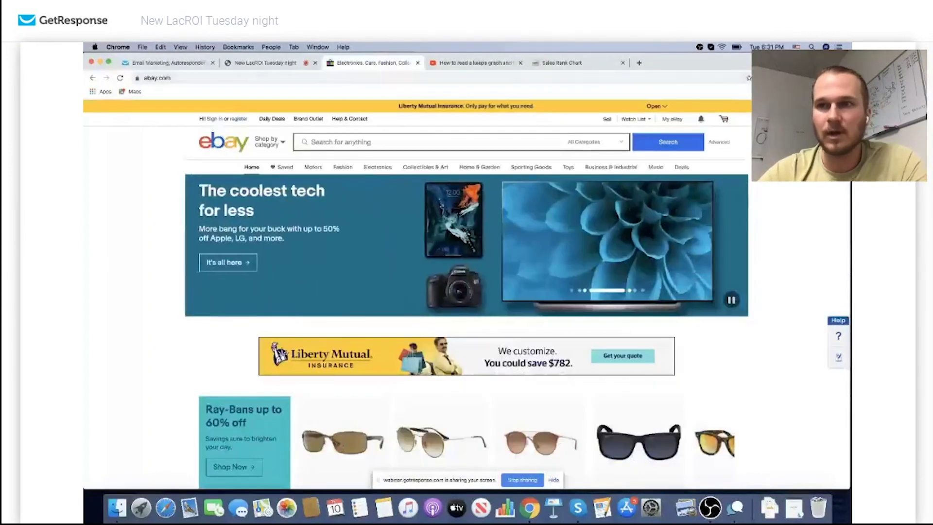
pyautogui.click(806, 78)
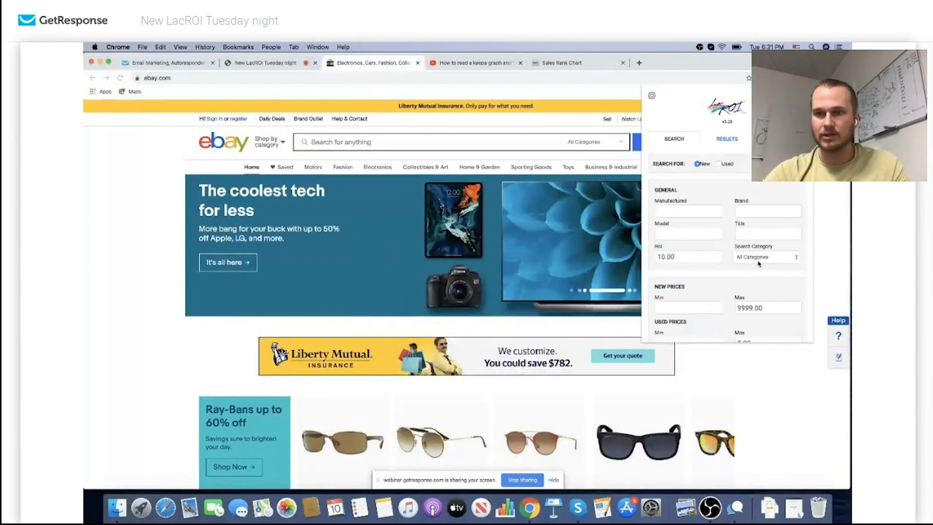
pyautogui.click(759, 263)
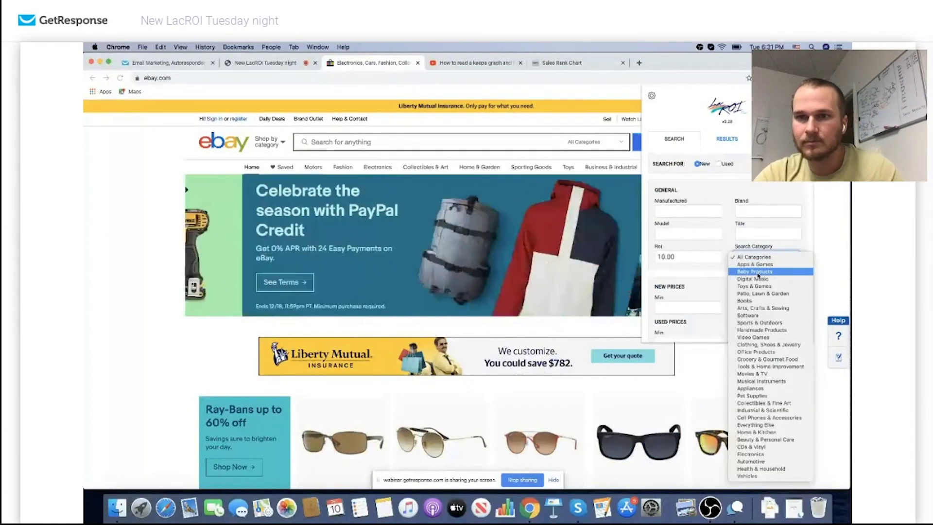
pyautogui.click(752, 257)
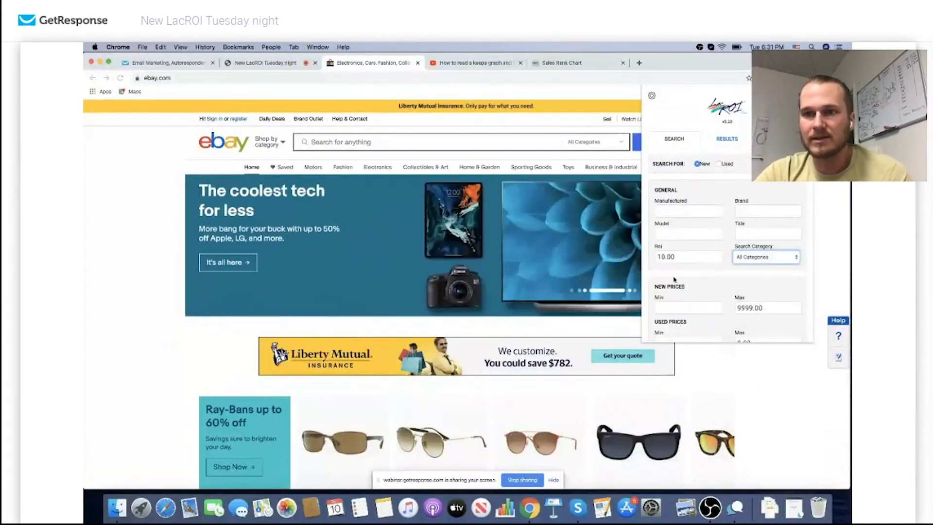
pyautogui.scroll(-2, 704, 238)
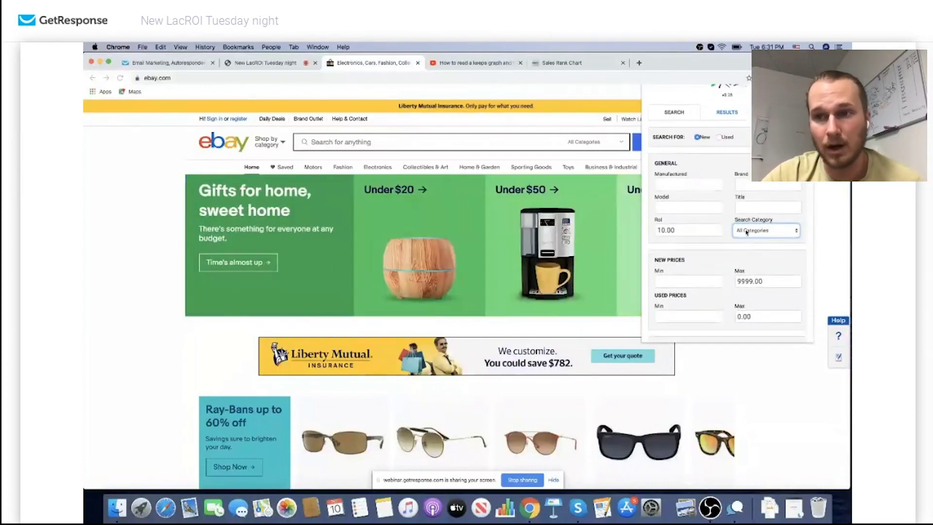
pyautogui.click(751, 232)
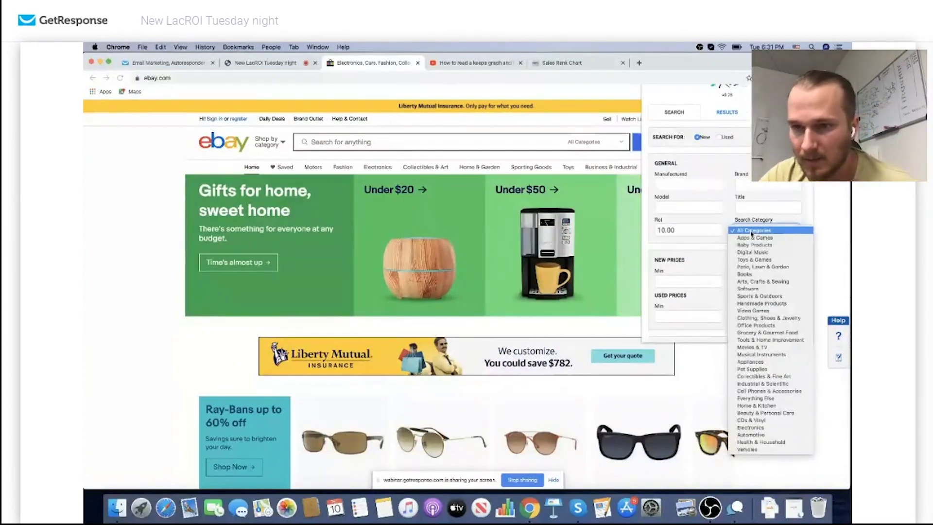
pyautogui.click(765, 434)
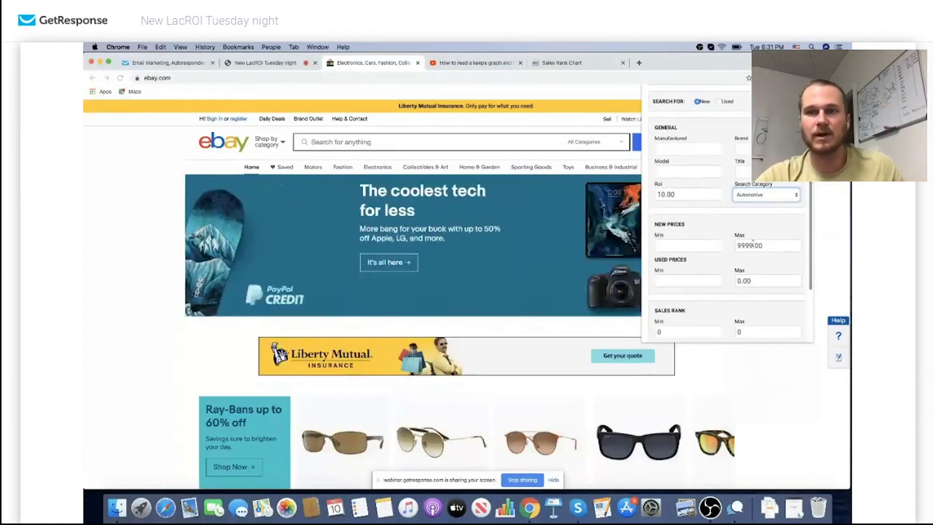
# Search with sales rank 100000 to 120000, then search eBay for the ULTRASTART U1280-PRO result
pyautogui.scroll(-3, 742, 301)
pyautogui.click(707, 252)
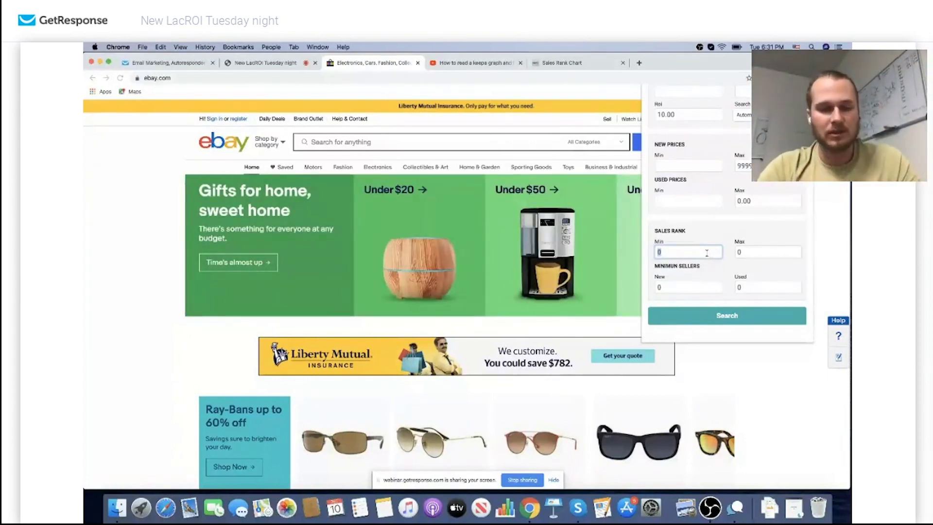
pyautogui.write('100000')
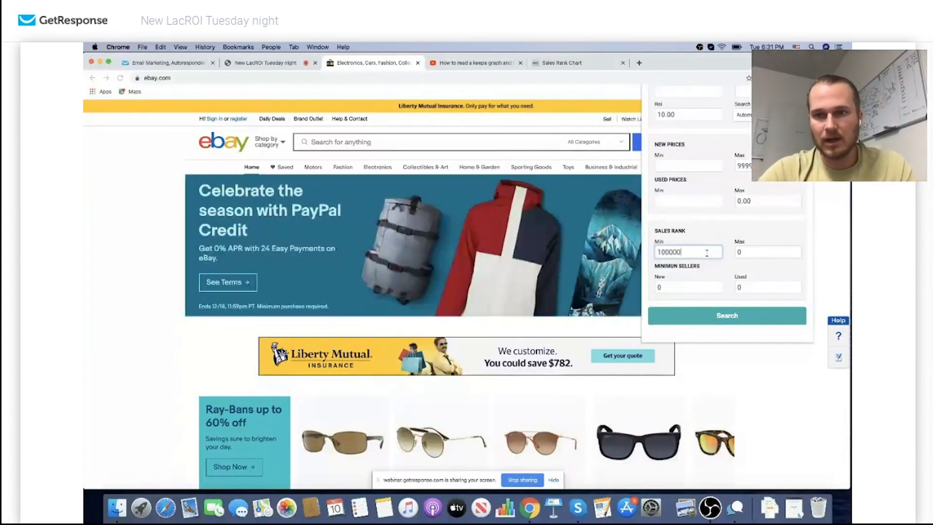
pyautogui.click(745, 251)
pyautogui.write('120000')
pyautogui.click(733, 315)
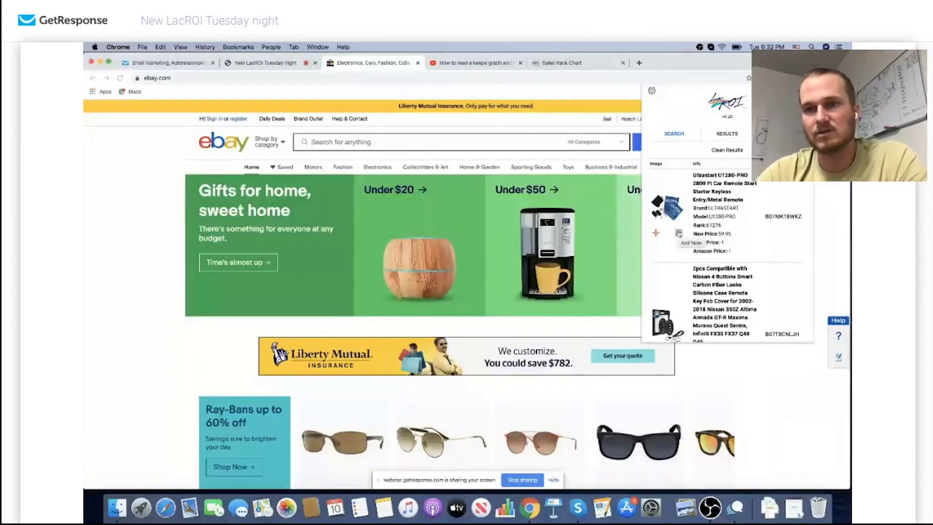
pyautogui.click(725, 183)
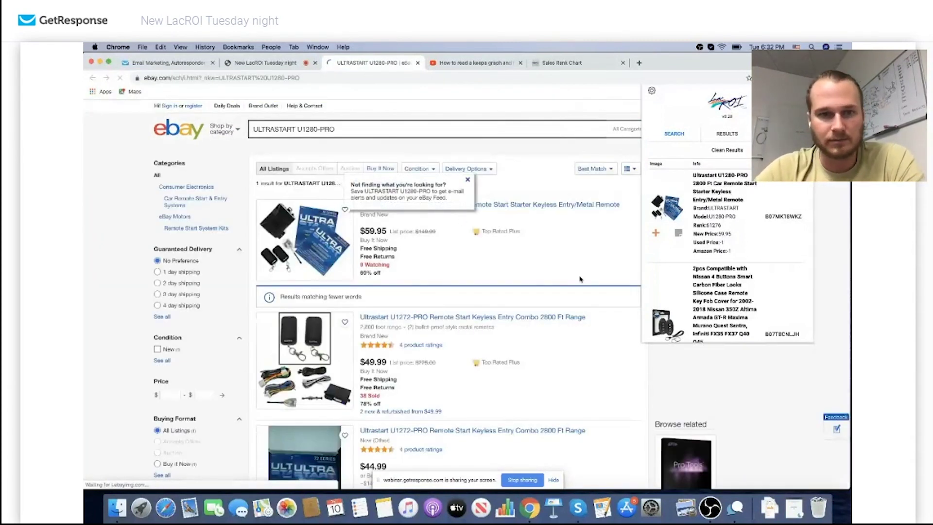
# Close the LacROI panel, dismiss eBay's saved-search popup, and reopen LacROI's results list
pyautogui.scroll(-2, 559, 278)
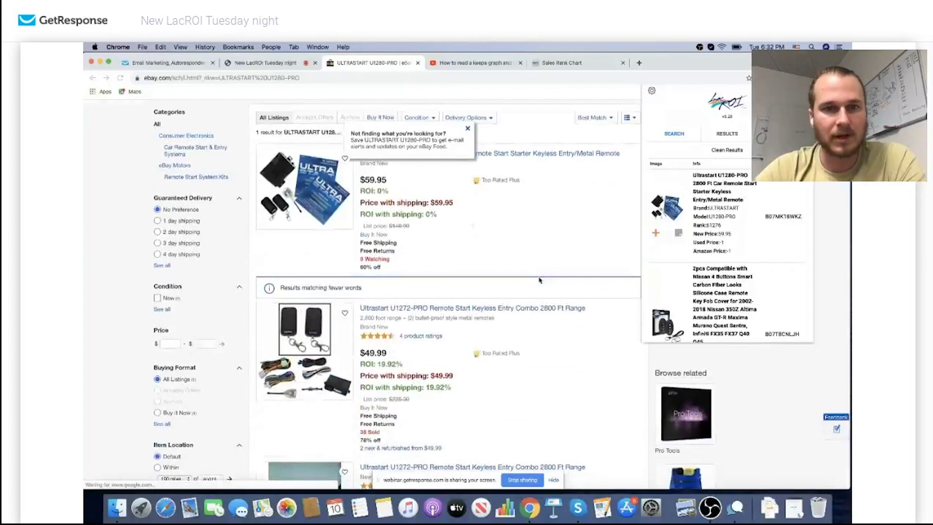
pyautogui.click(468, 128)
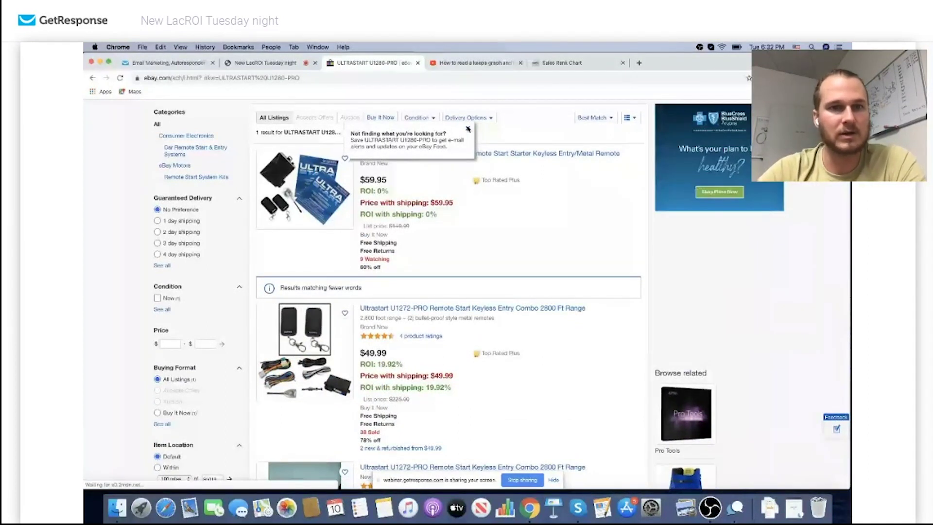
pyautogui.click(468, 129)
pyautogui.scroll(2, 468, 129)
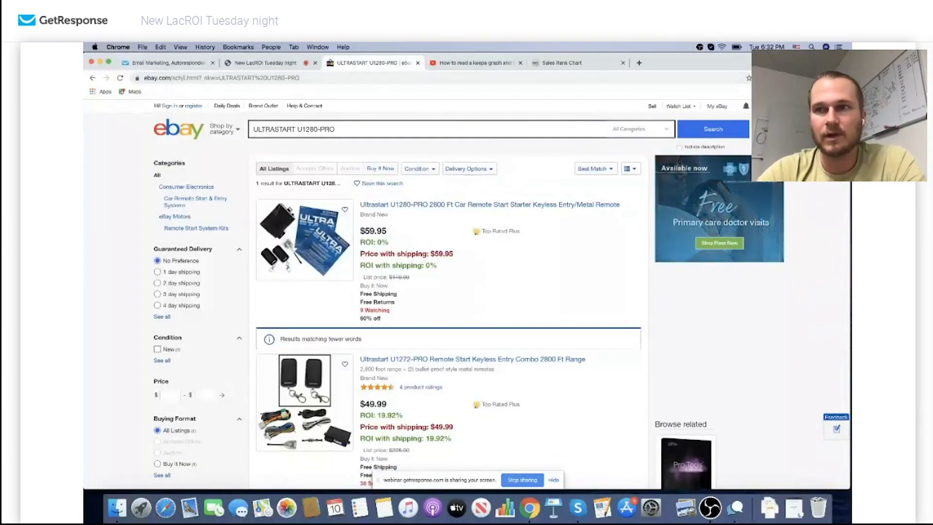
pyautogui.click(802, 78)
pyautogui.click(735, 137)
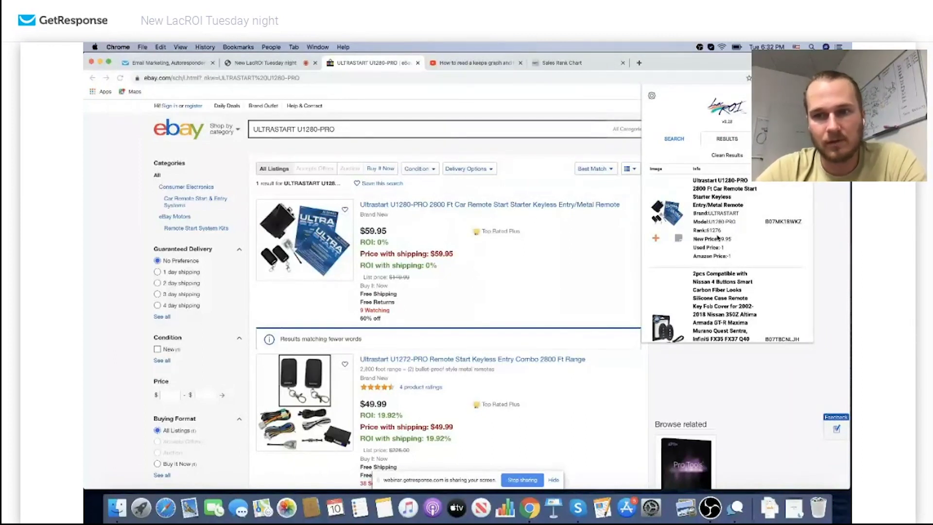
# Scroll the ROI-annotated listings, including Ultrastart U1280-DP at $49.95 with 20.02% ROI
pyautogui.scroll(-1, 654, 251)
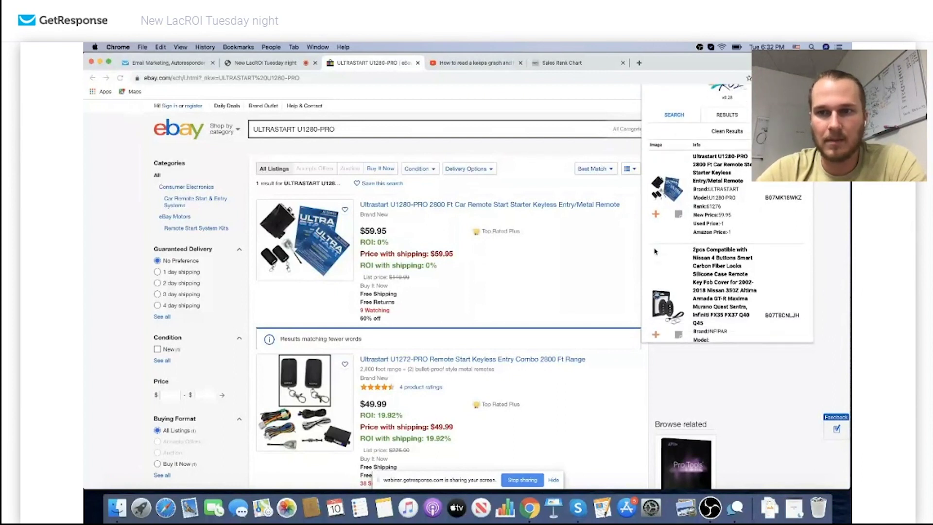
pyautogui.scroll(-4, 593, 260)
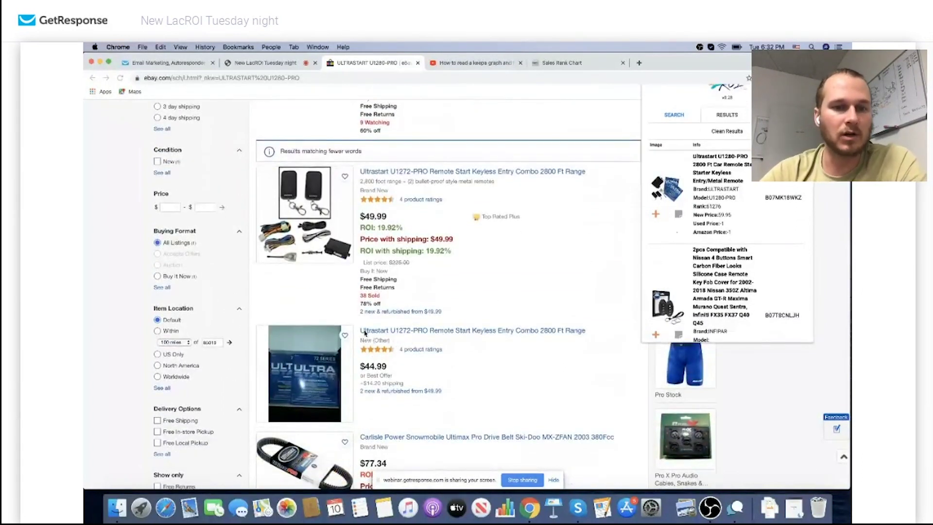
pyautogui.scroll(-4, 371, 338)
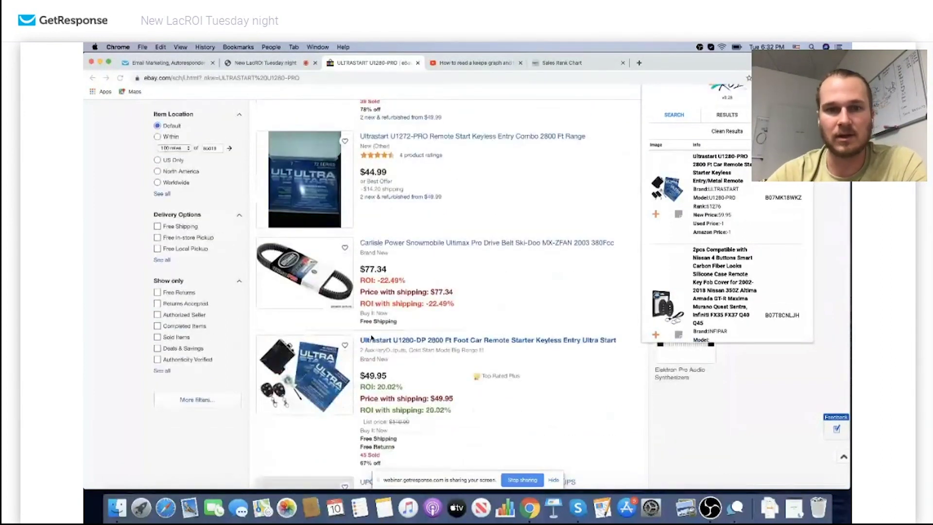
pyautogui.scroll(-1, 371, 338)
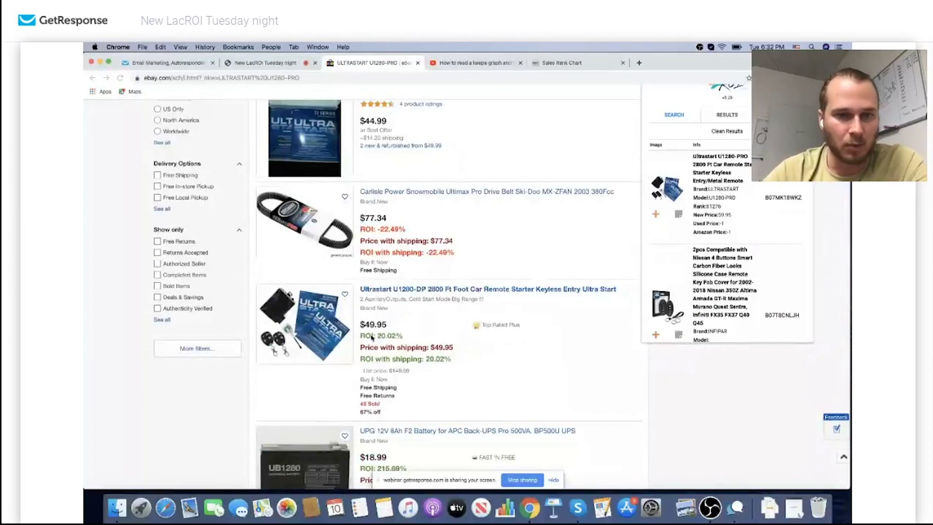
pyautogui.scroll(-4, 371, 338)
pyautogui.scroll(3, 371, 338)
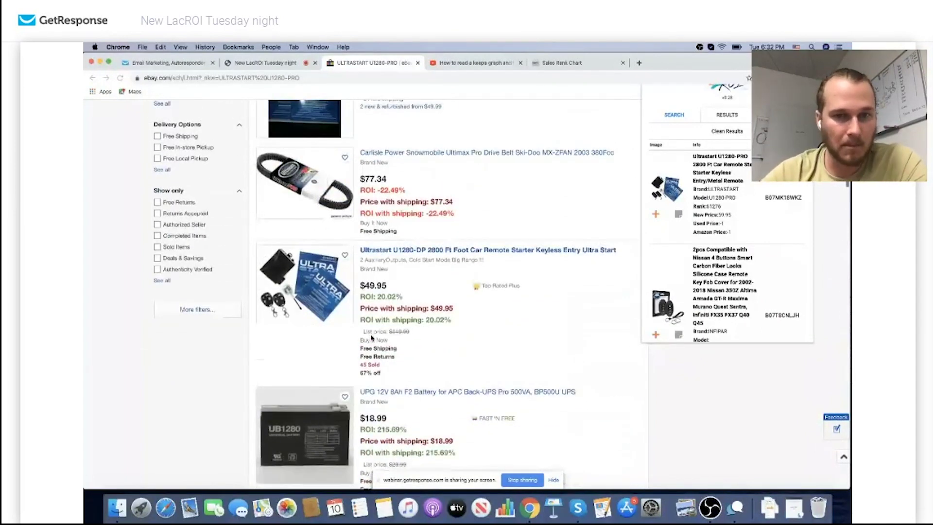
pyautogui.scroll(1, 372, 338)
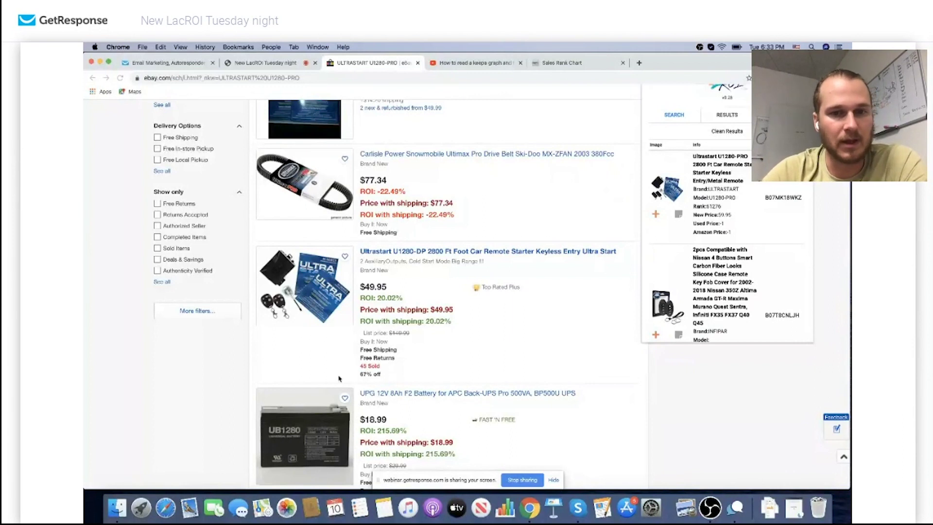
pyautogui.scroll(-1, 399, 360)
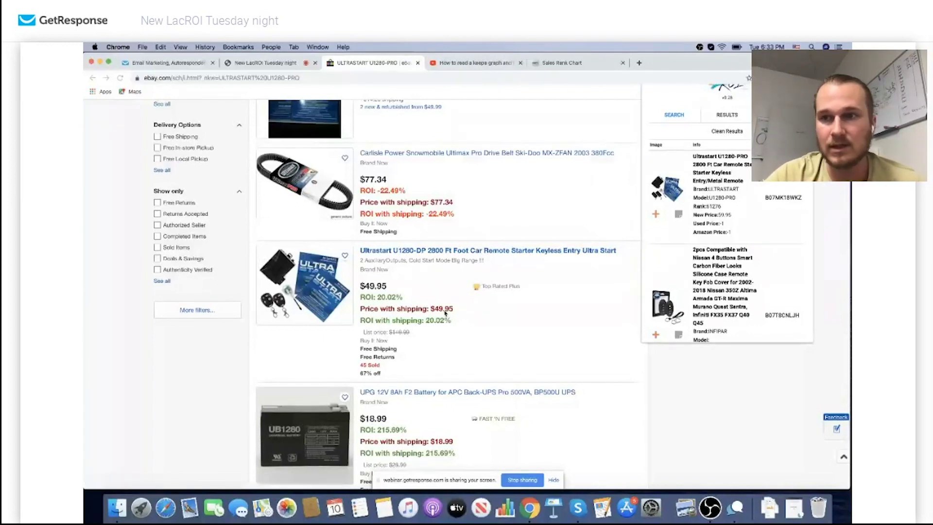
# Open the Ultrastart U1280-PRO Amazon page, sign in to RevSeller, and reload to show its overlay
pyautogui.click(796, 198)
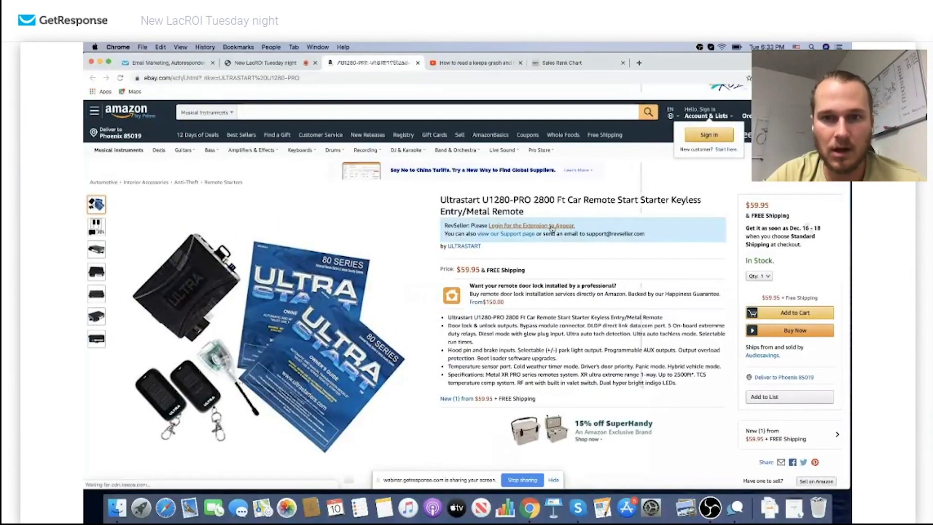
pyautogui.click(525, 228)
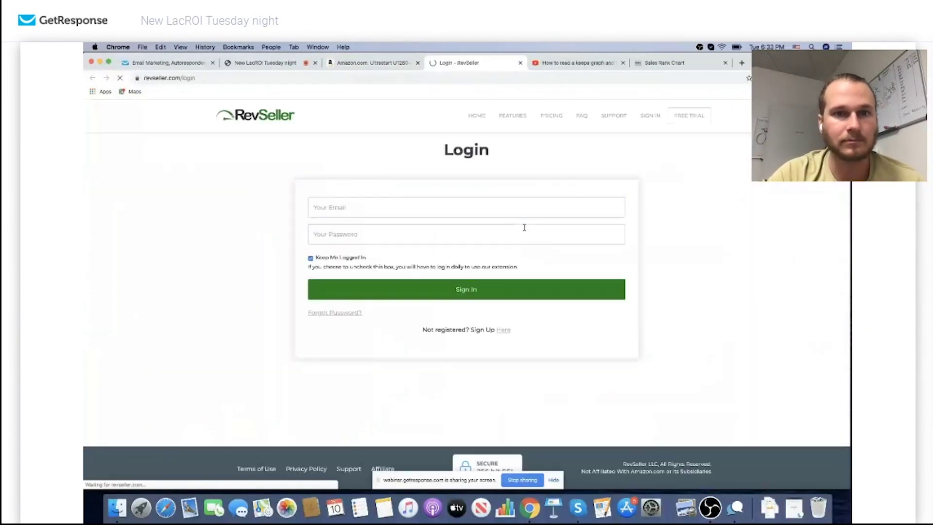
pyautogui.click(439, 289)
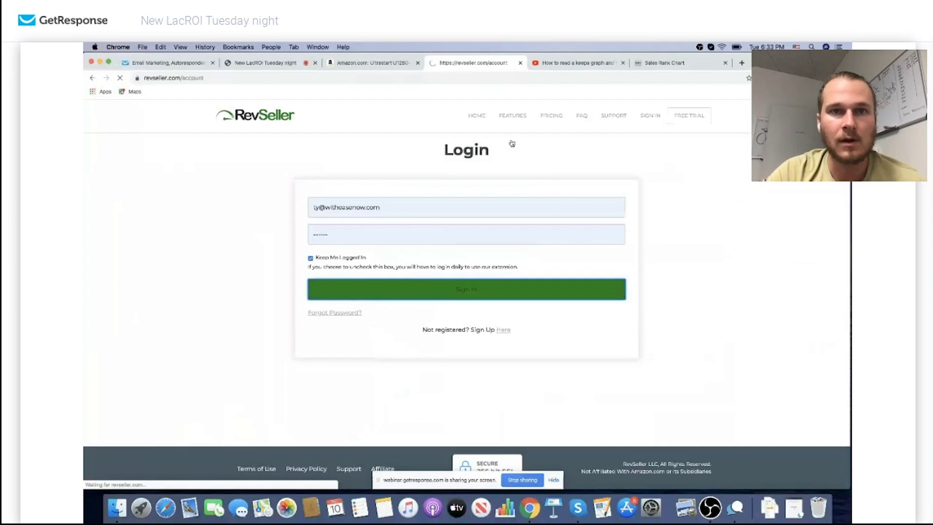
pyautogui.click(378, 63)
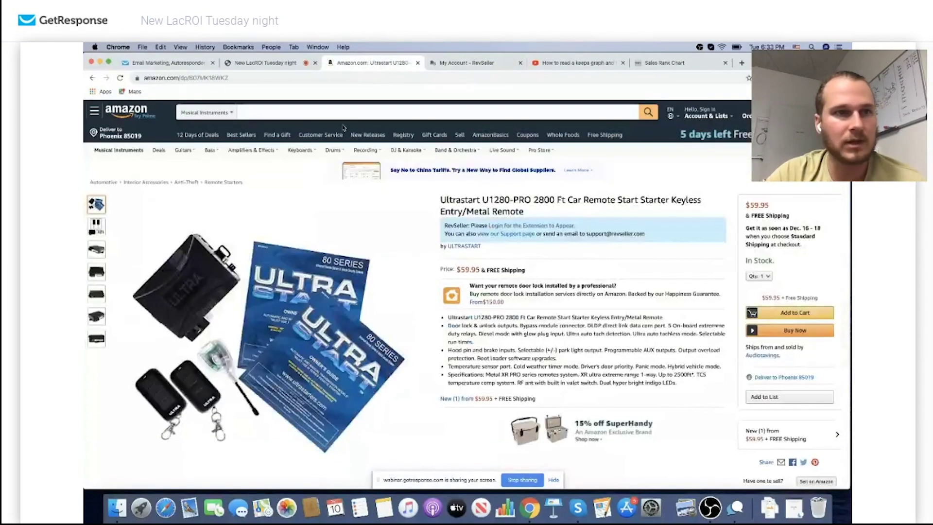
pyautogui.click(120, 78)
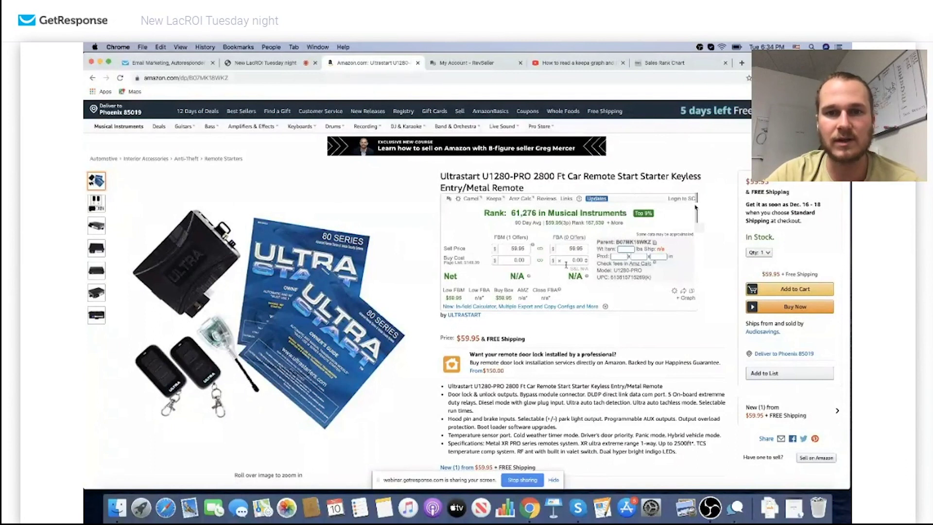
# Add sales rank to the Keepa price history chart and dismiss the premium graph notice
pyautogui.scroll(-5, 568, 270)
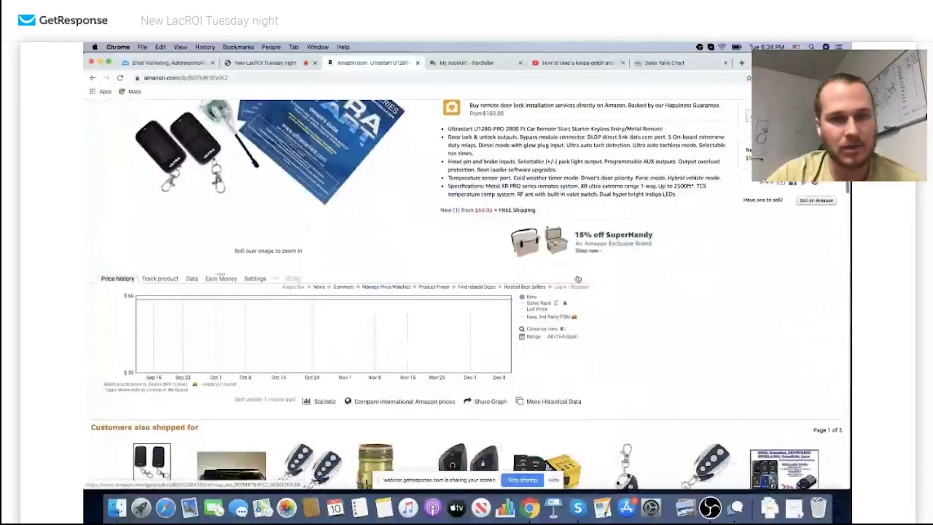
pyautogui.moveTo(422, 308)
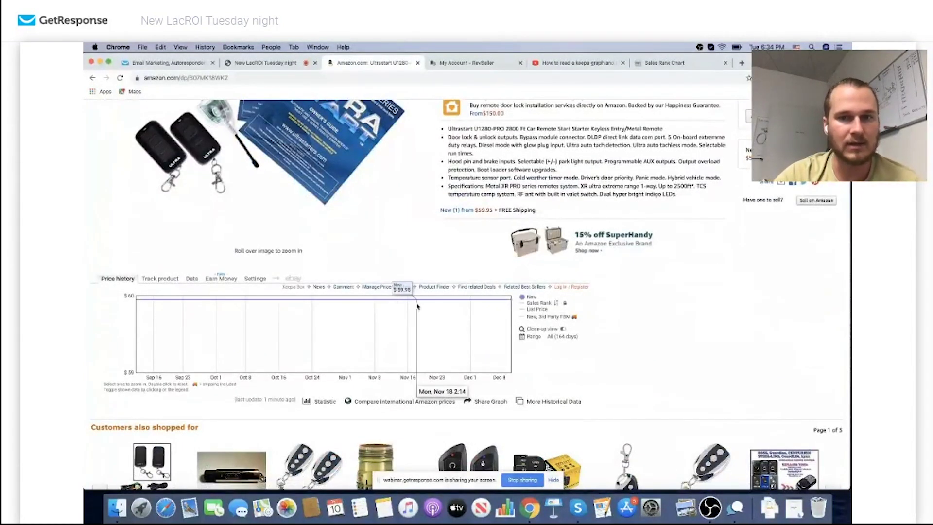
pyautogui.click(524, 305)
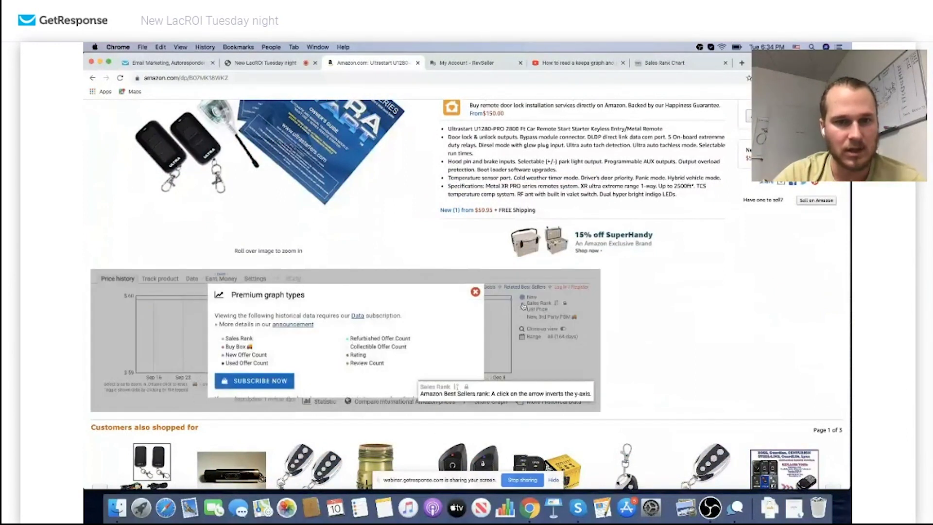
pyautogui.click(475, 291)
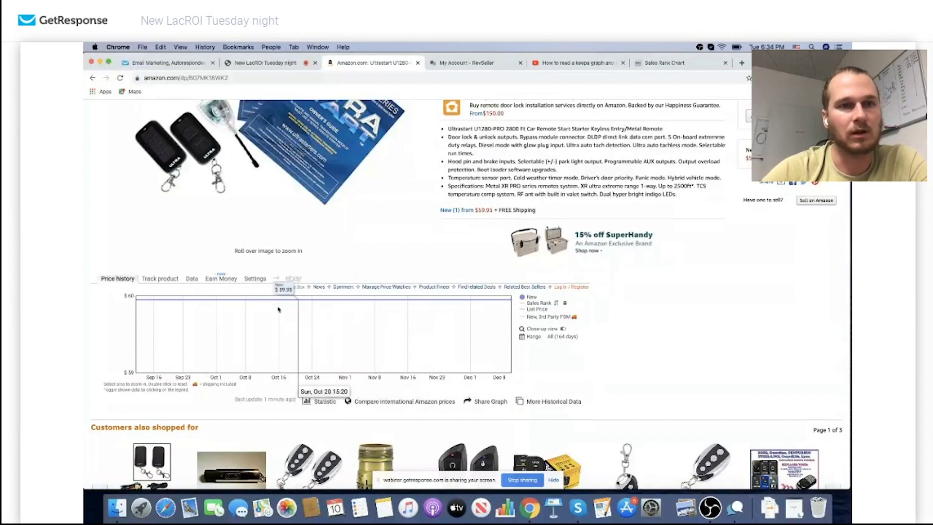
pyautogui.scroll(3, 380, 311)
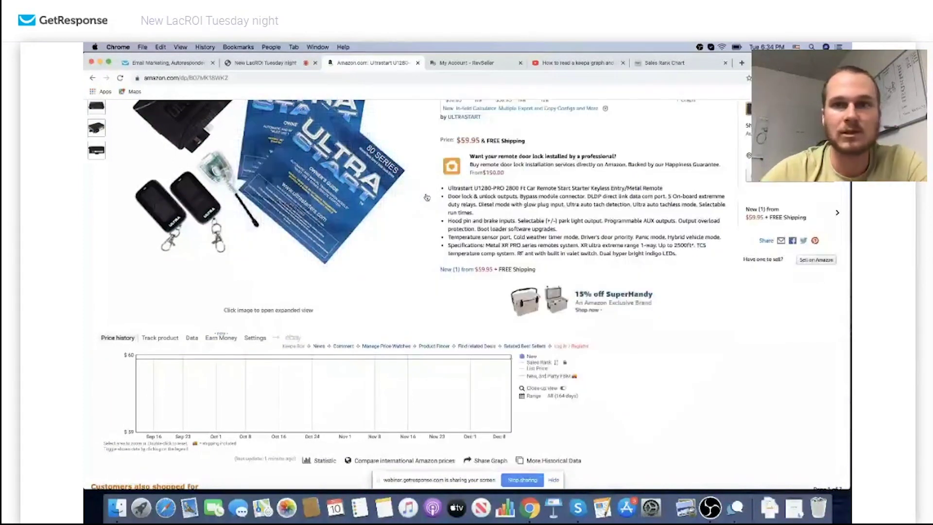
# Return to the eBay ULTRASTART U1280-PRO search results
pyautogui.press('super+bracketleft')
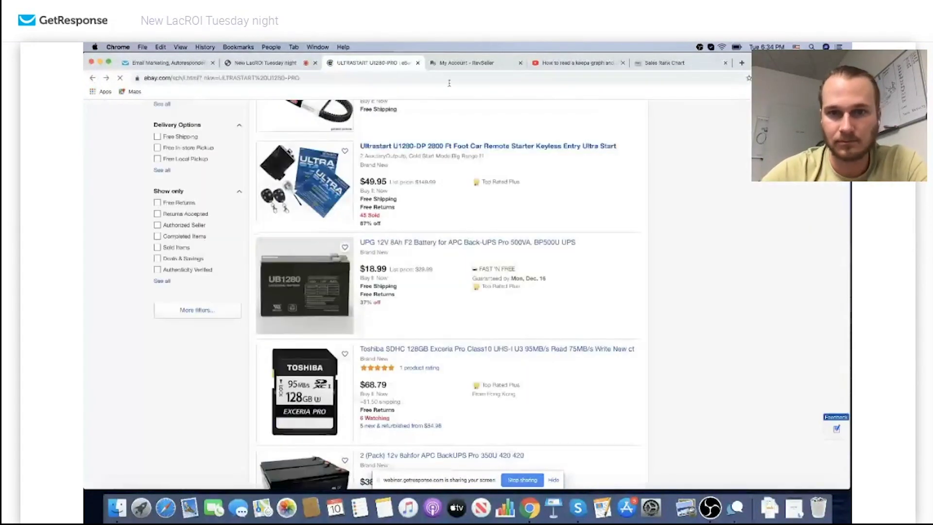
pyautogui.scroll(-5, 593, 215)
pyautogui.scroll(10, 594, 215)
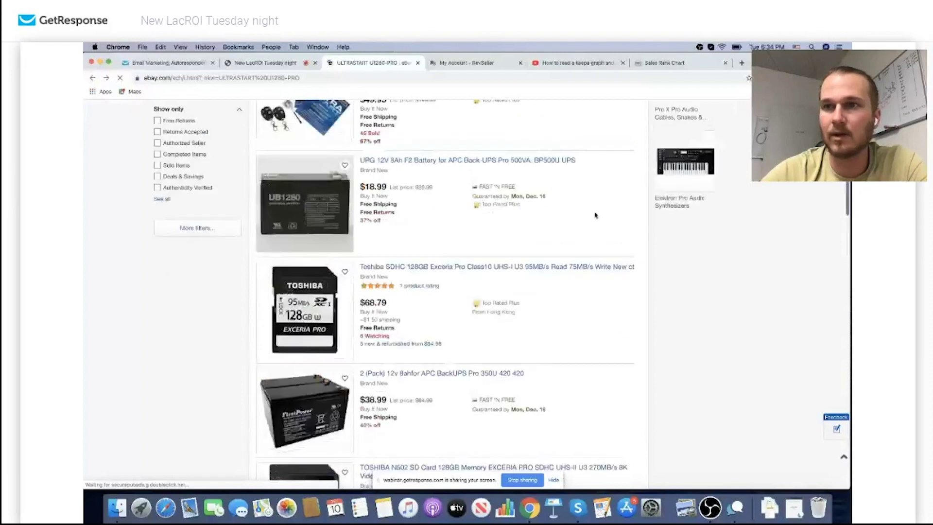
# Review LacROI's matched Amazon results list, then return to the live webinar tab
pyautogui.click(782, 77)
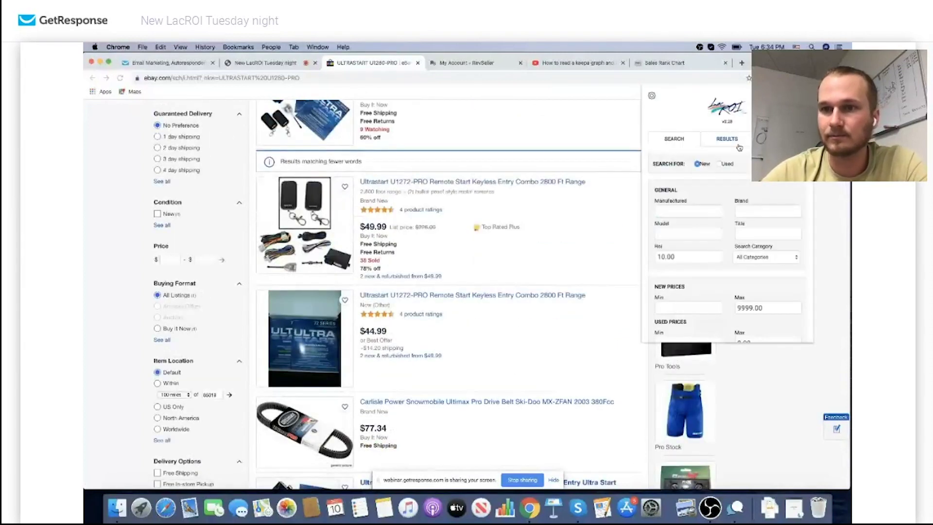
pyautogui.scroll(-10, 731, 261)
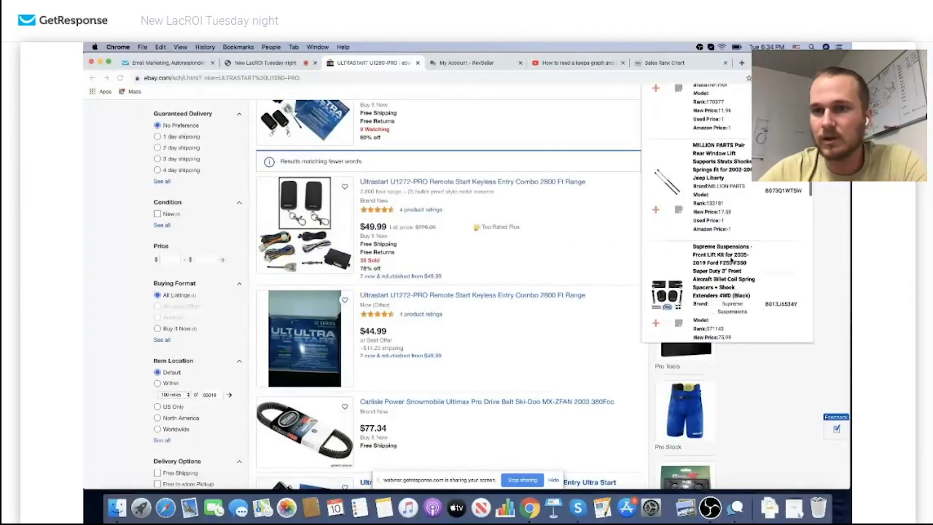
pyautogui.scroll(3, 732, 262)
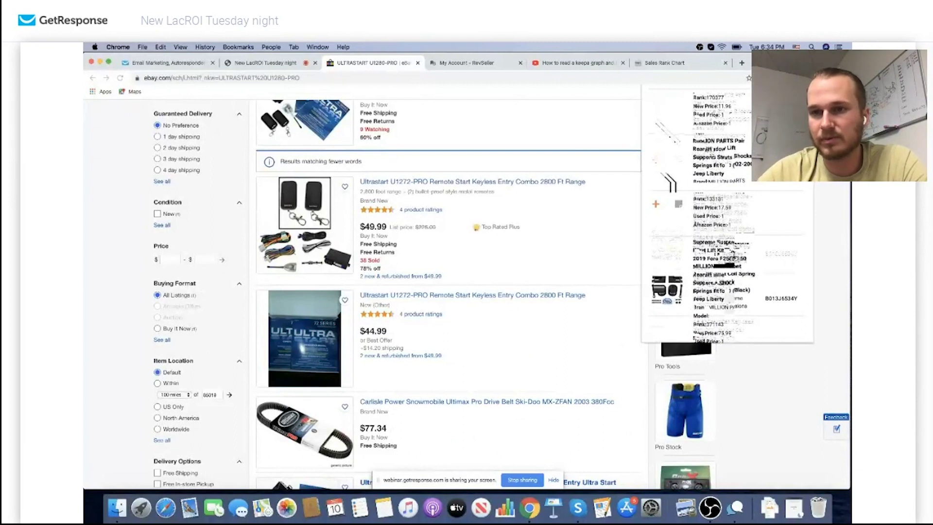
pyautogui.scroll(-6, 736, 266)
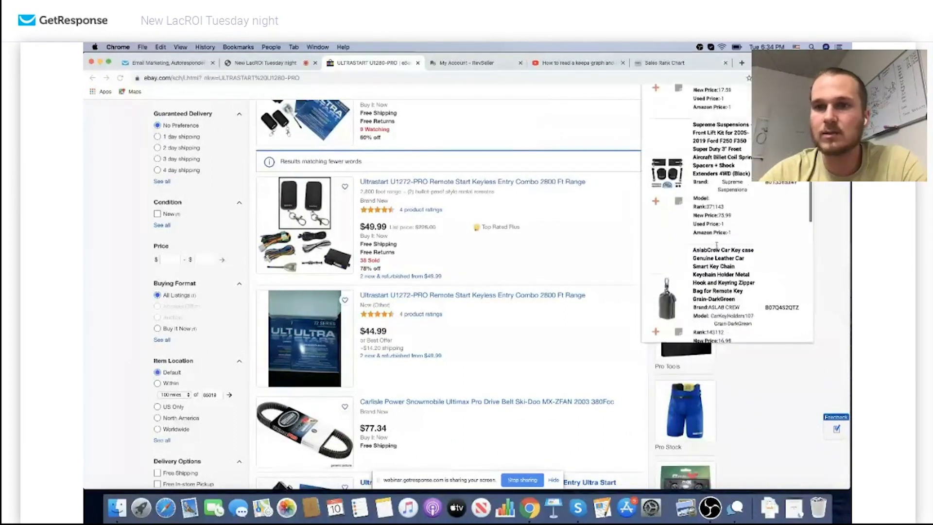
pyautogui.scroll(13, 716, 248)
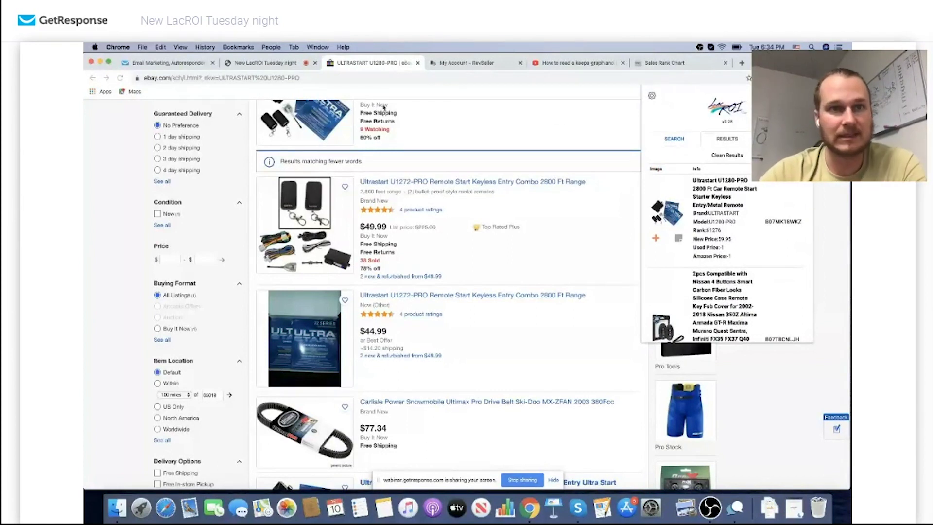
pyautogui.click(266, 63)
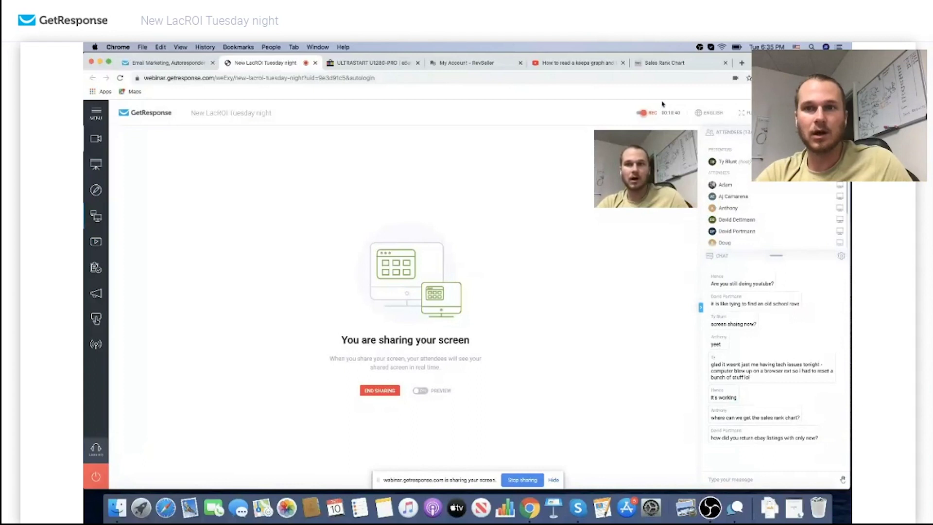
# Copy the Sales Rank Chart page's web address and send it in the webinar chat
pyautogui.click(663, 66)
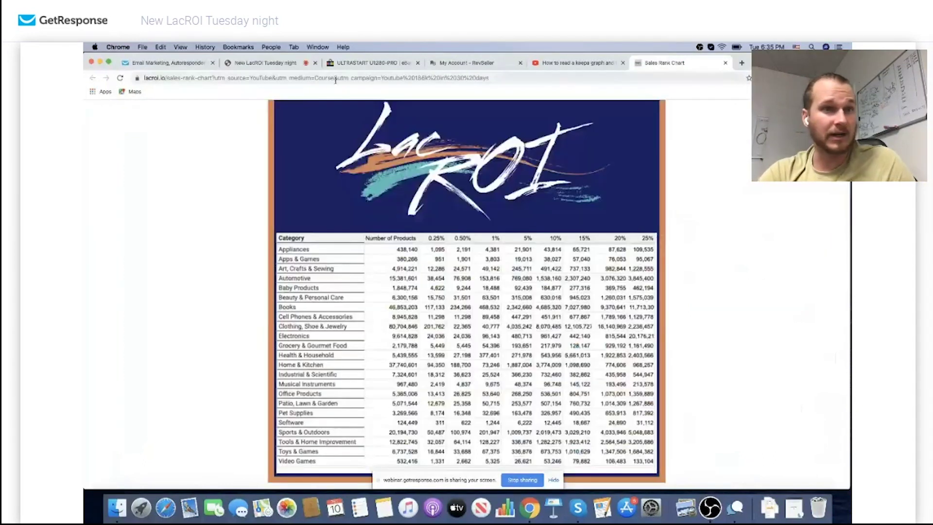
pyautogui.click(308, 81)
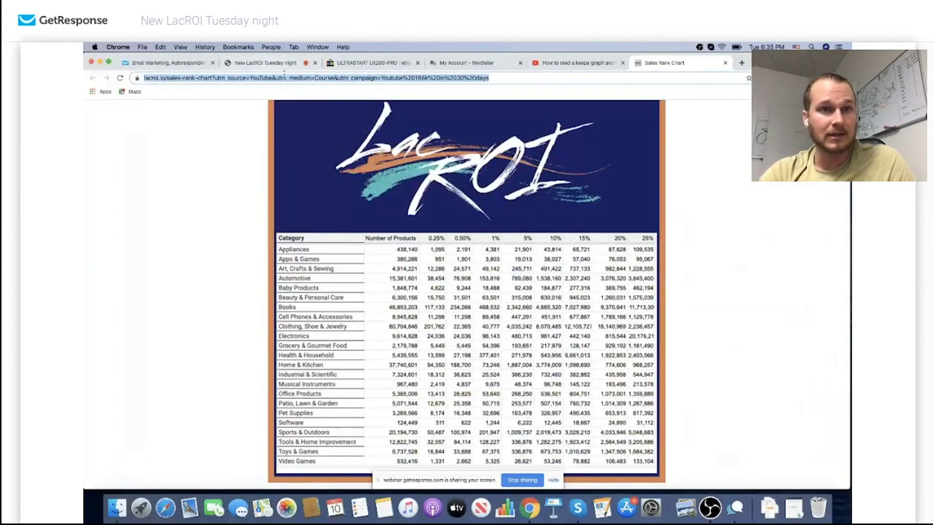
pyautogui.click(266, 62)
pyautogui.click(736, 479)
pyautogui.write('lacroi.io/sales-rank-chart?utm_source=YouTube&utm_medium=Course&utm_campaign=Youtube 186k in 30 days')
pyautogui.press('Return')
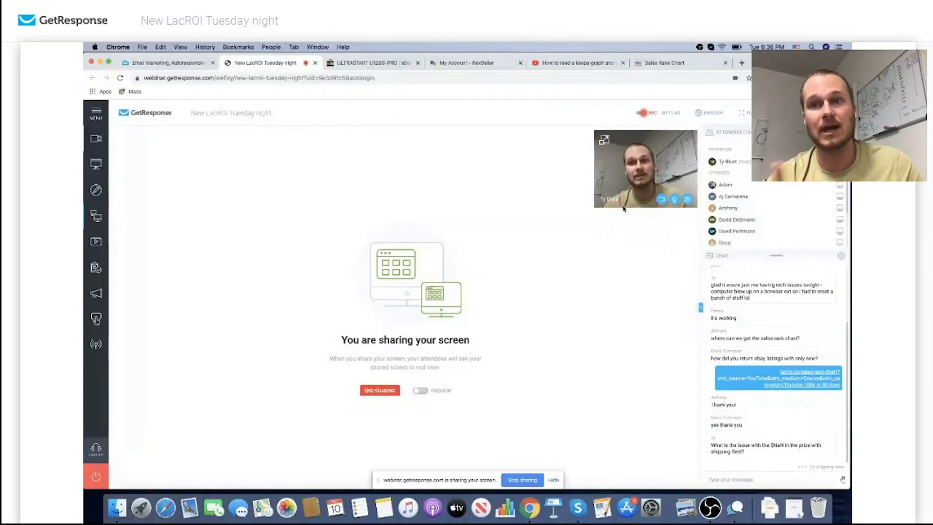
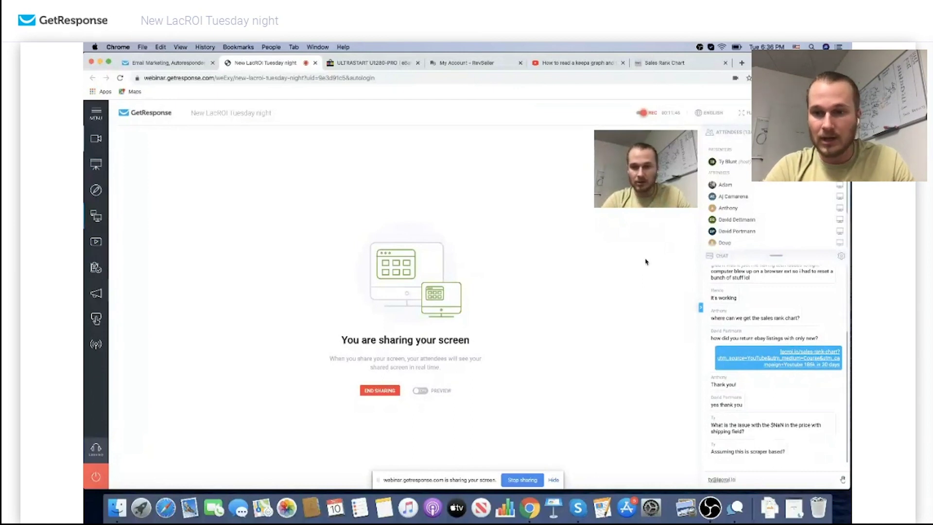
# Send the contact e-mail address as a chat reply to attendees
pyautogui.press('Return')
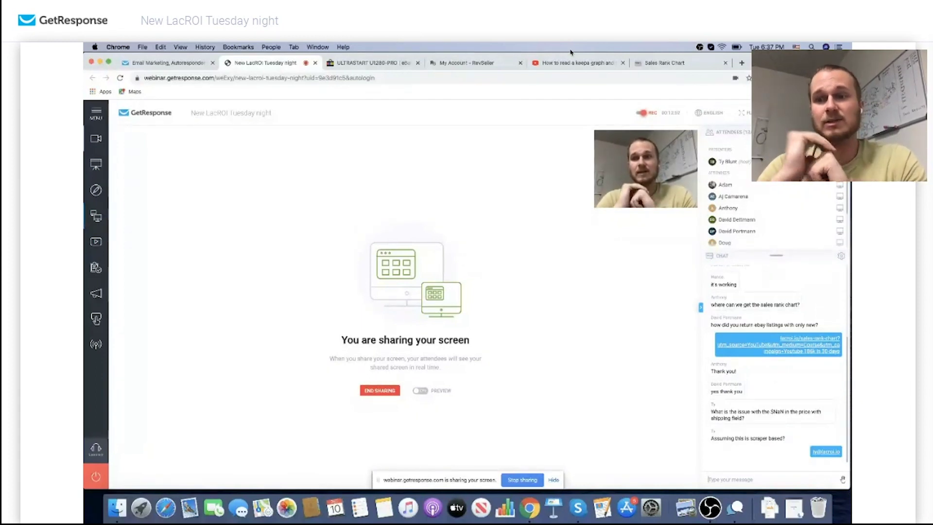
# Load amazon.com in a new tab and enter 'sony walkman' in its search box
pyautogui.click(740, 63)
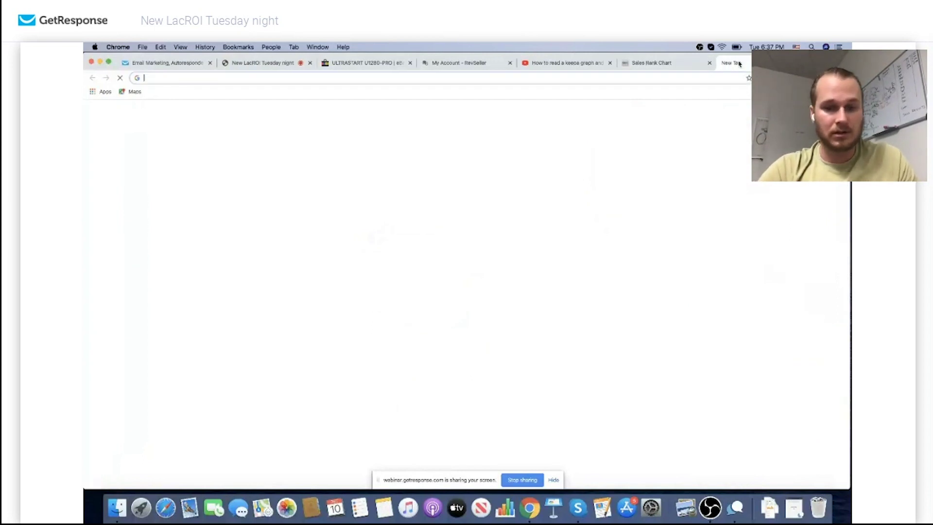
pyautogui.write('amazon.com')
pyautogui.press('Return')
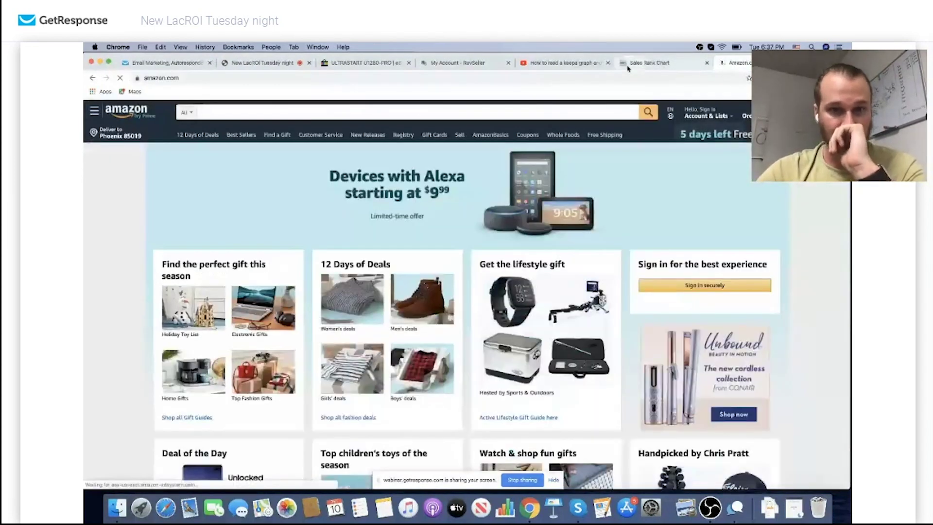
pyautogui.click(516, 113)
pyautogui.write('sony ')
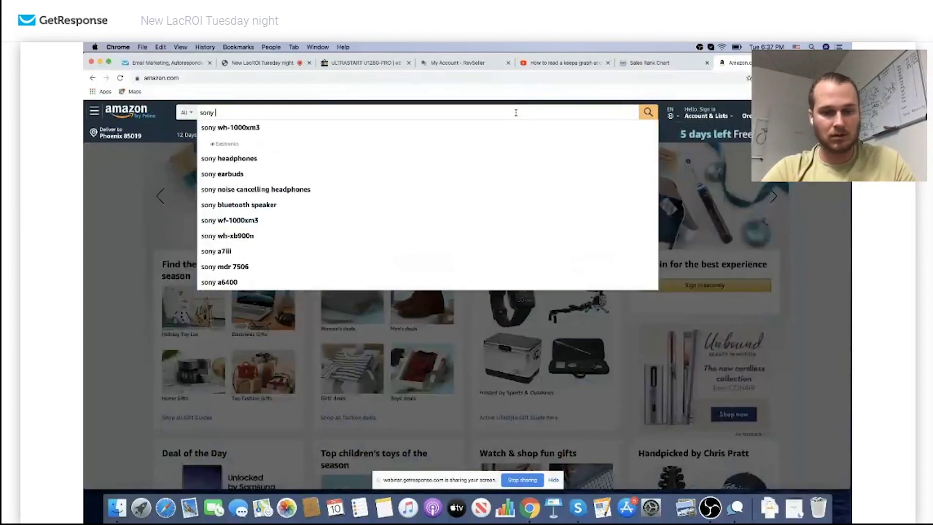
pyautogui.write('walkman')
# Search 'sony walkman', open the Sony NW-A45/B Walkman page and check its rank and Keepa price history
pyautogui.press('Return')
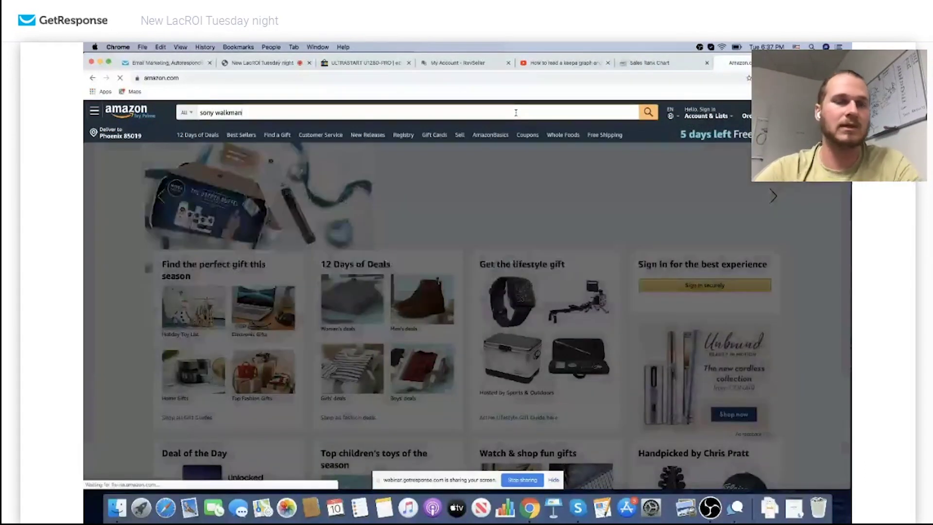
pyautogui.scroll(-3, 437, 243)
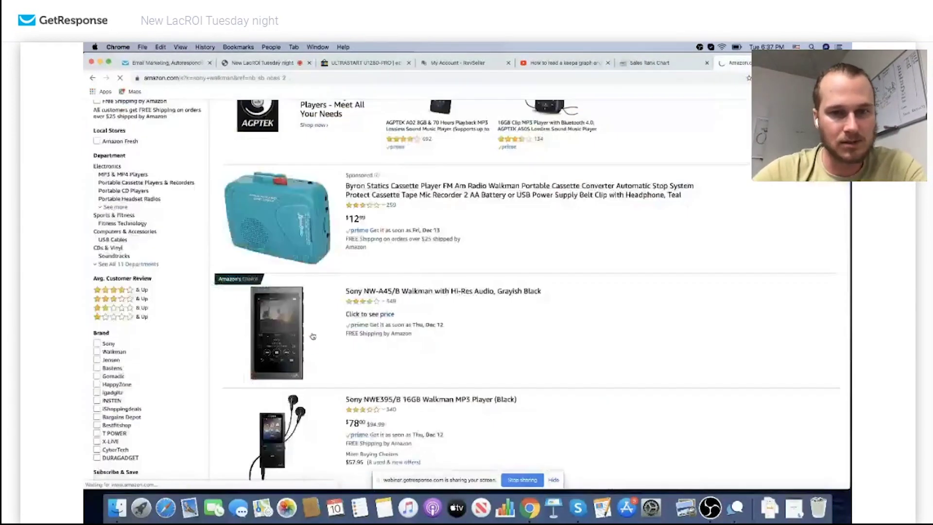
pyautogui.scroll(-2, 286, 274)
pyautogui.click(286, 275)
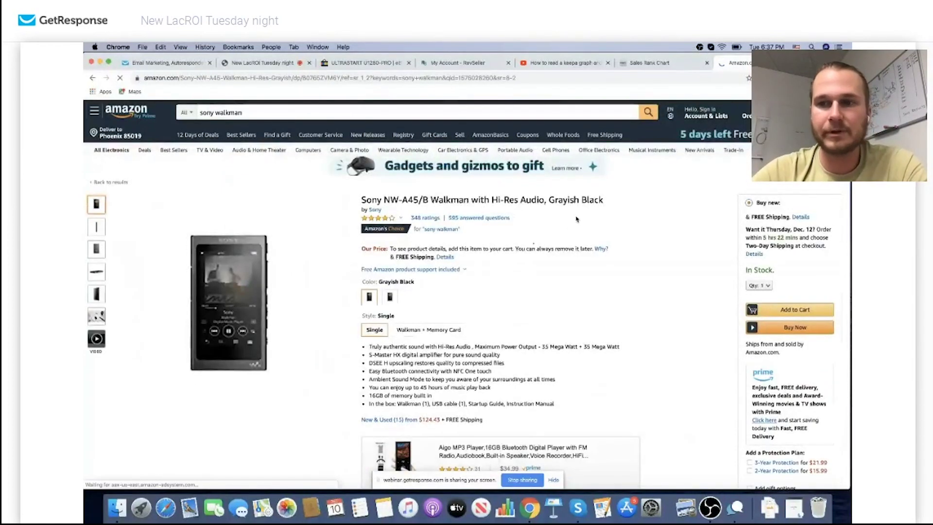
pyautogui.scroll(-2, 678, 227)
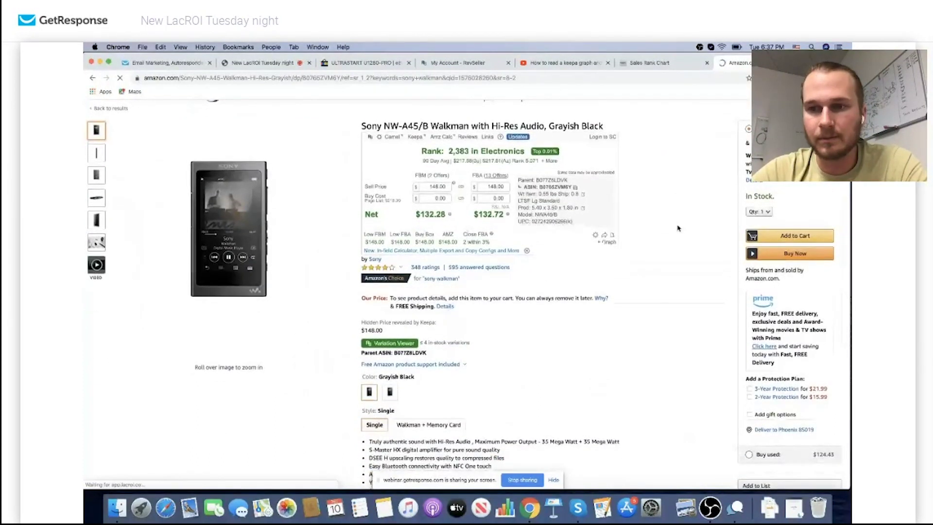
pyautogui.scroll(-6, 679, 228)
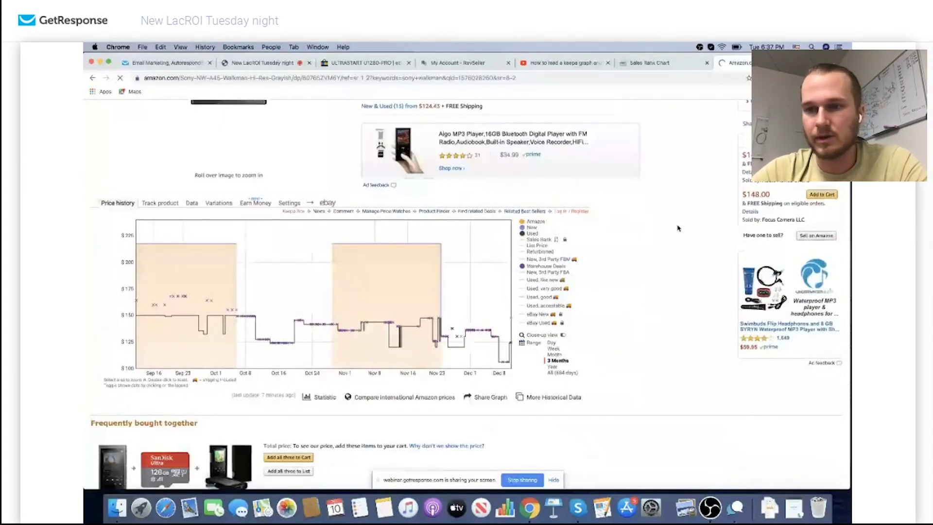
pyautogui.scroll(5, 678, 227)
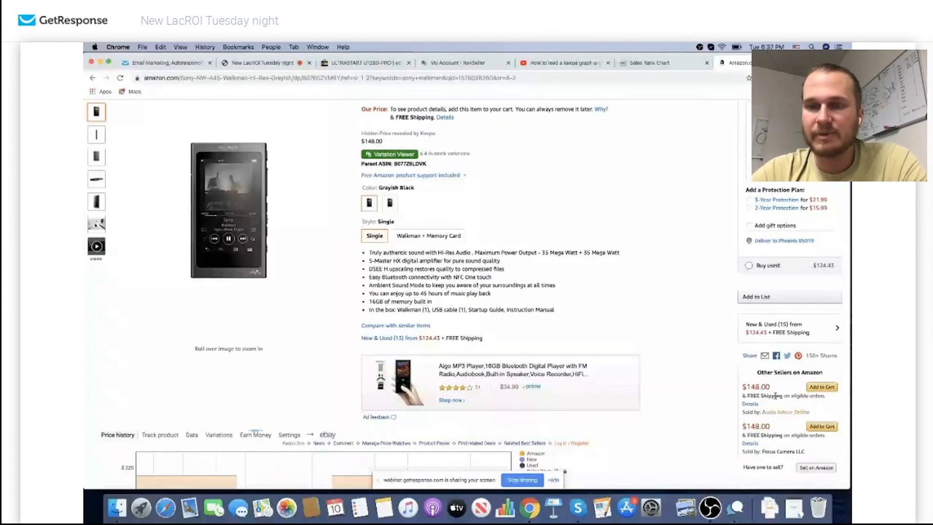
# Compare the other $148 and $178 Walkman offers and open Audio Advice Online's seller profile
pyautogui.click(749, 328)
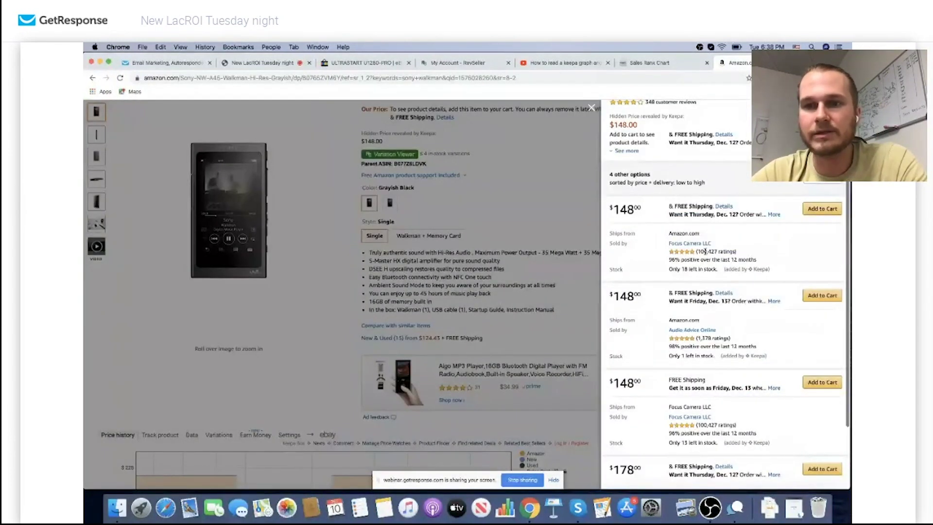
pyautogui.scroll(-1, 704, 251)
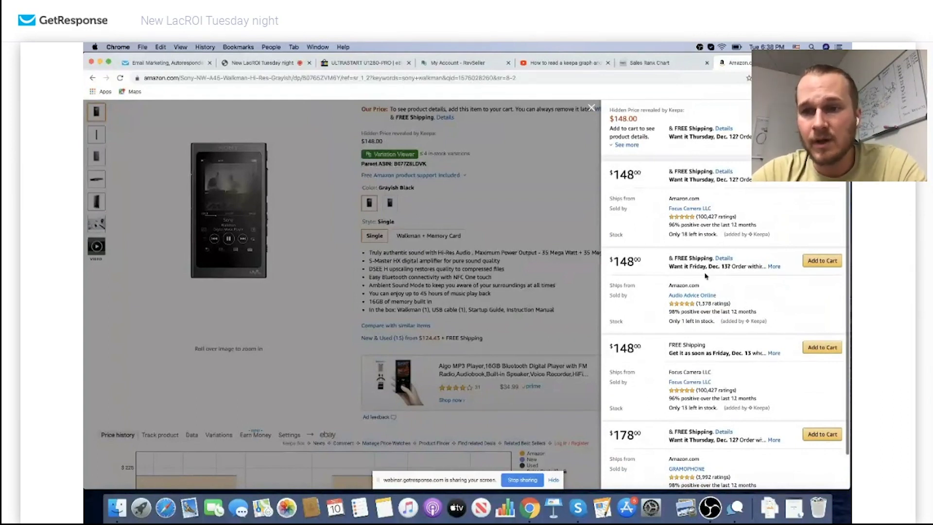
pyautogui.scroll(-1, 705, 274)
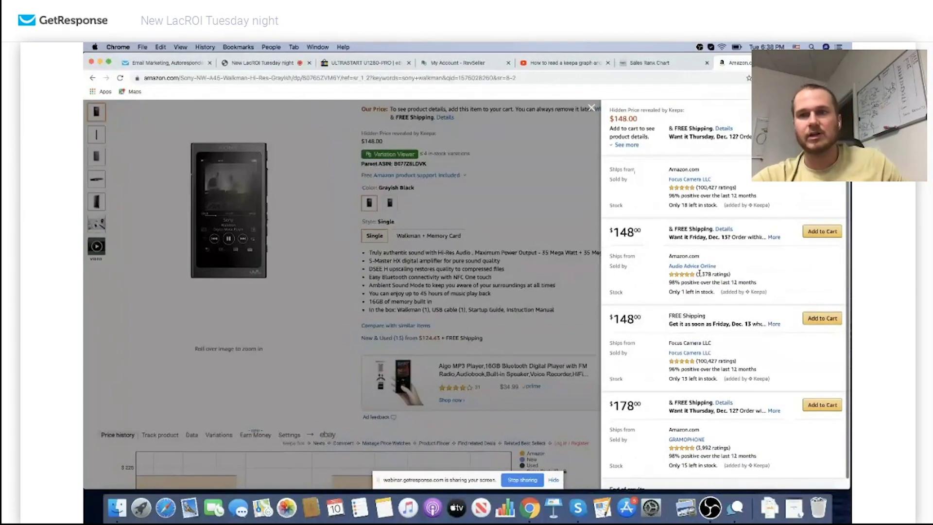
pyautogui.scroll(-1, 699, 273)
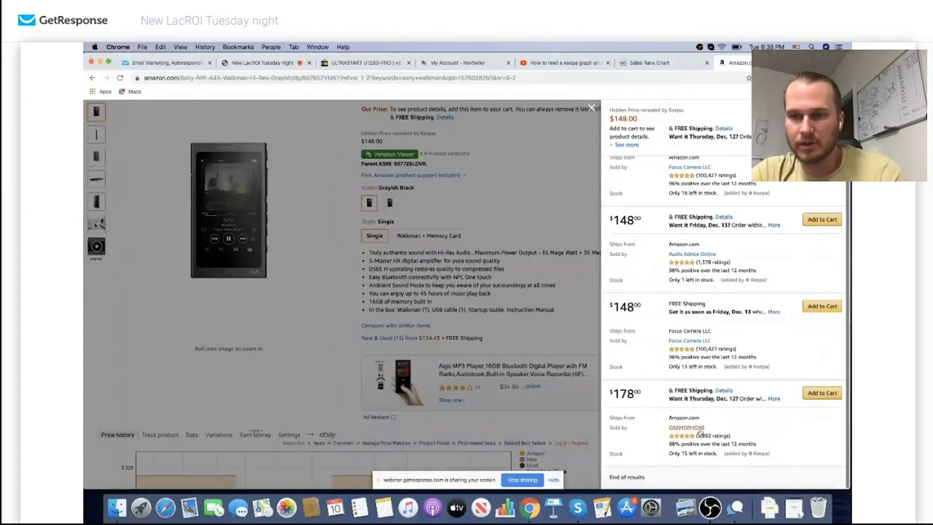
pyautogui.click(686, 254)
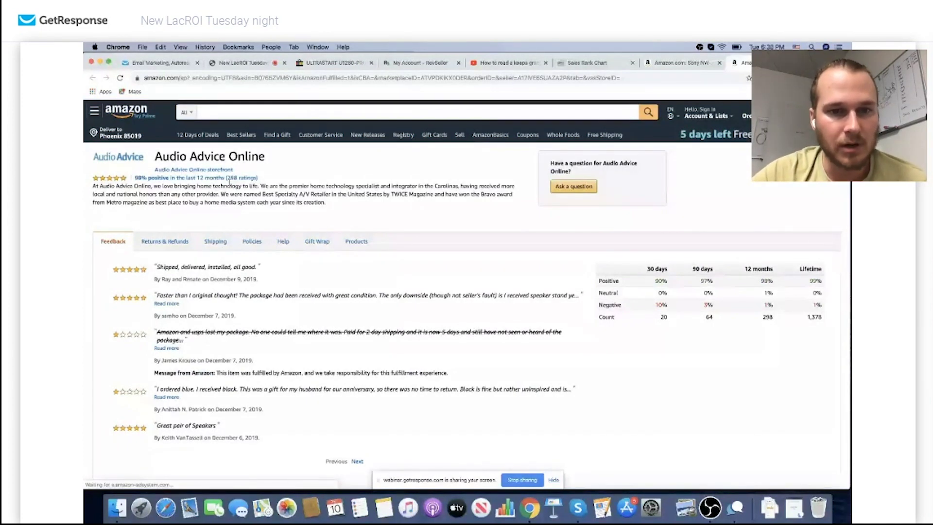
# List all Audio Advice Online products and show Jungle Scout's sales, price and revenue estimates
pyautogui.click(356, 241)
pyautogui.scroll(-10, 443, 206)
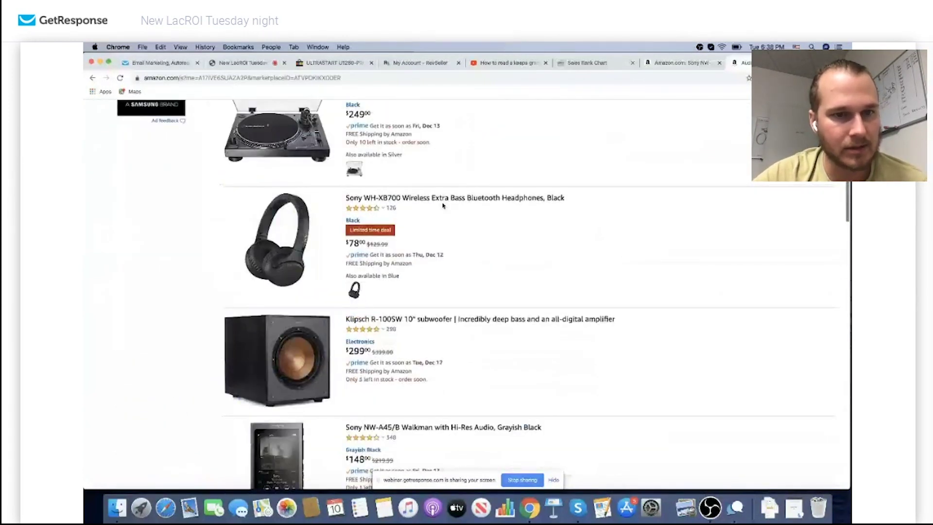
pyautogui.scroll(-10, 442, 205)
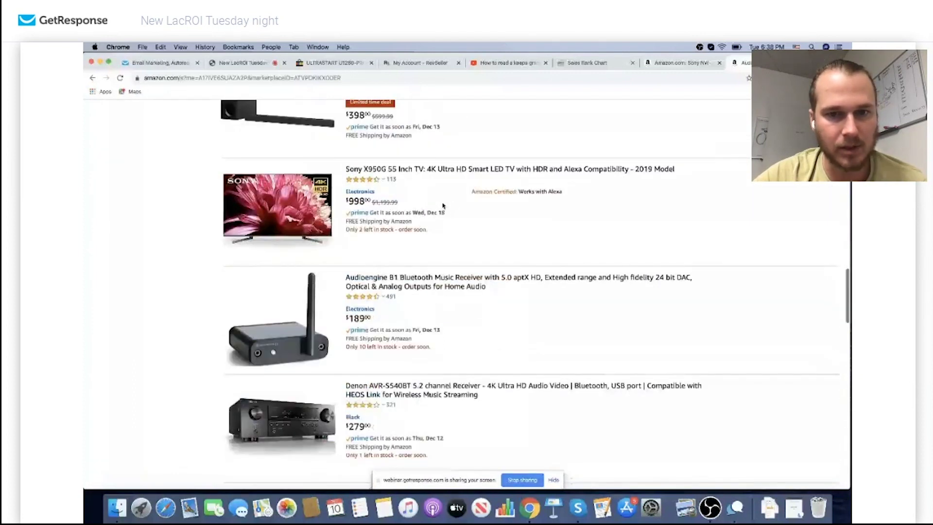
pyautogui.scroll(-15, 443, 205)
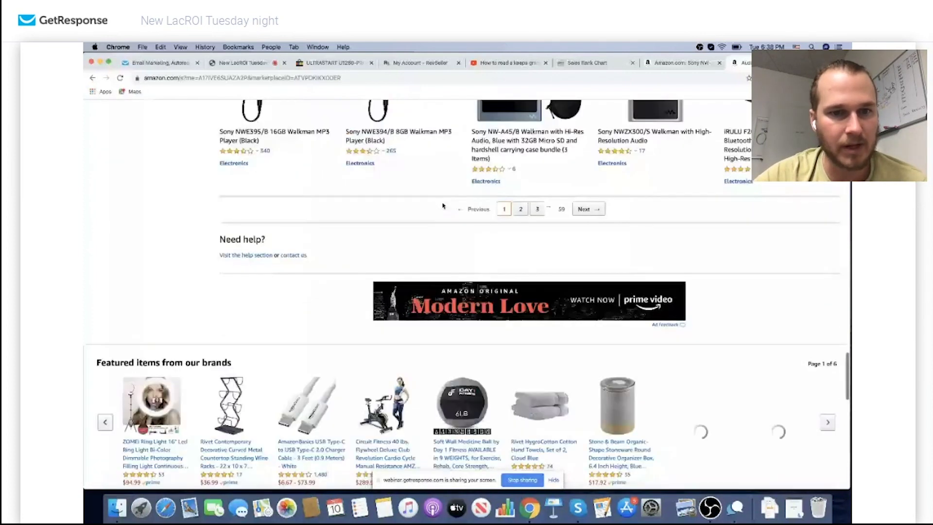
pyautogui.scroll(10, 443, 205)
pyautogui.scroll(15, 442, 205)
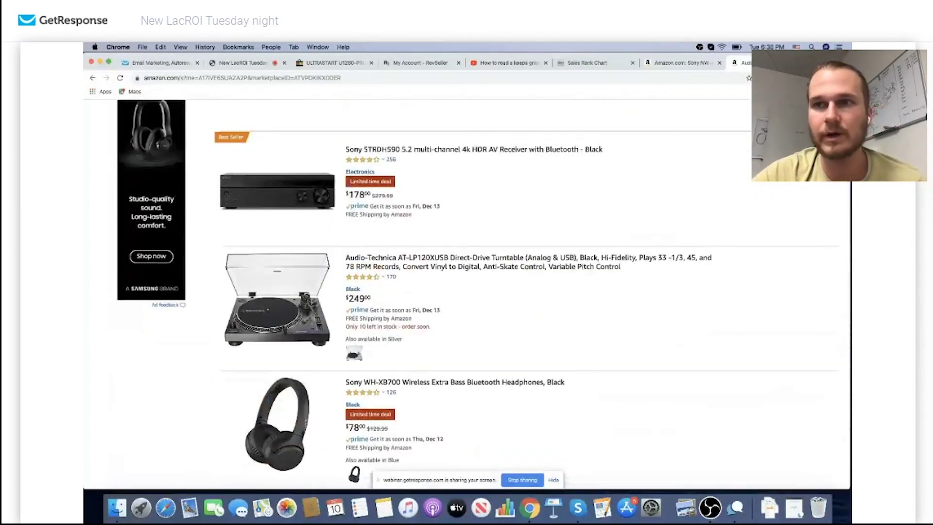
pyautogui.click(767, 77)
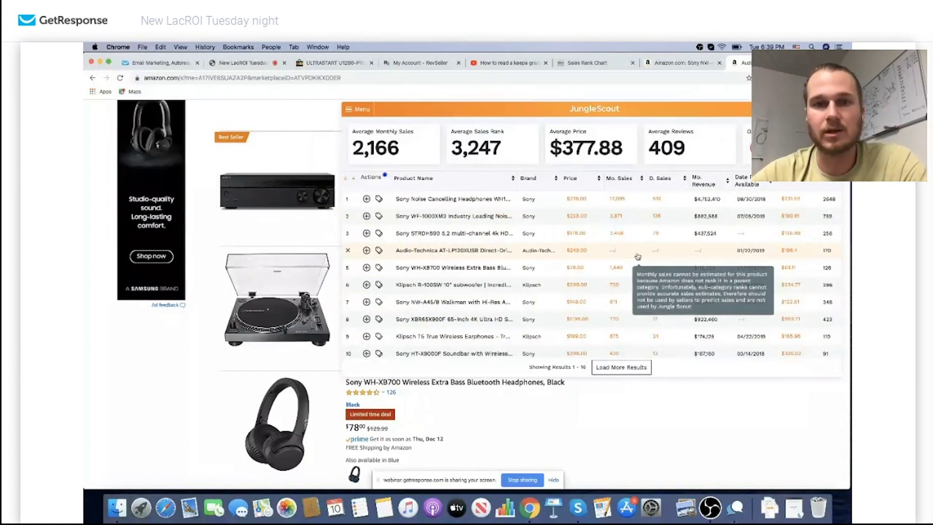
# Load more Jungle Scout results to 48 products, averaging 882 monthly sales at $386.20
pyautogui.scroll(-3, 602, 322)
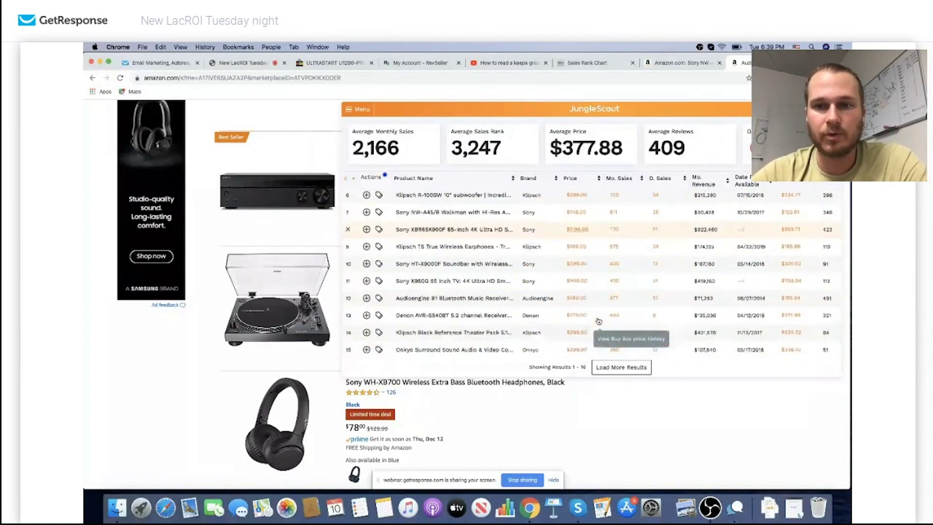
pyautogui.scroll(-2, 598, 321)
pyautogui.click(614, 366)
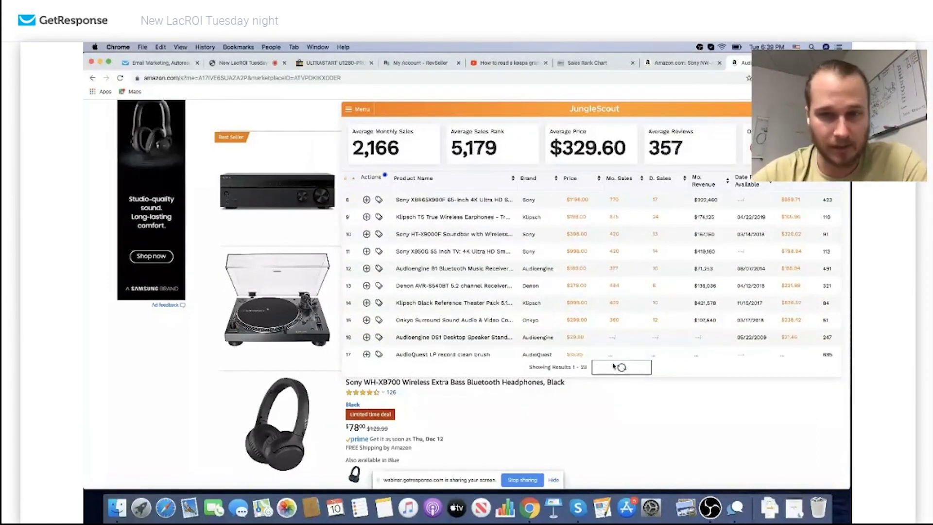
pyautogui.scroll(-2, 605, 316)
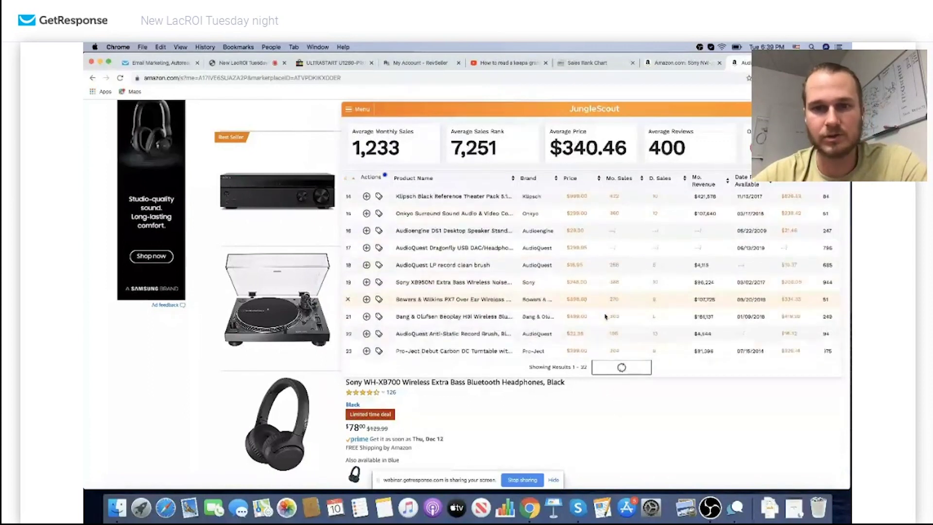
pyautogui.scroll(-5, 606, 316)
pyautogui.scroll(-1, 605, 317)
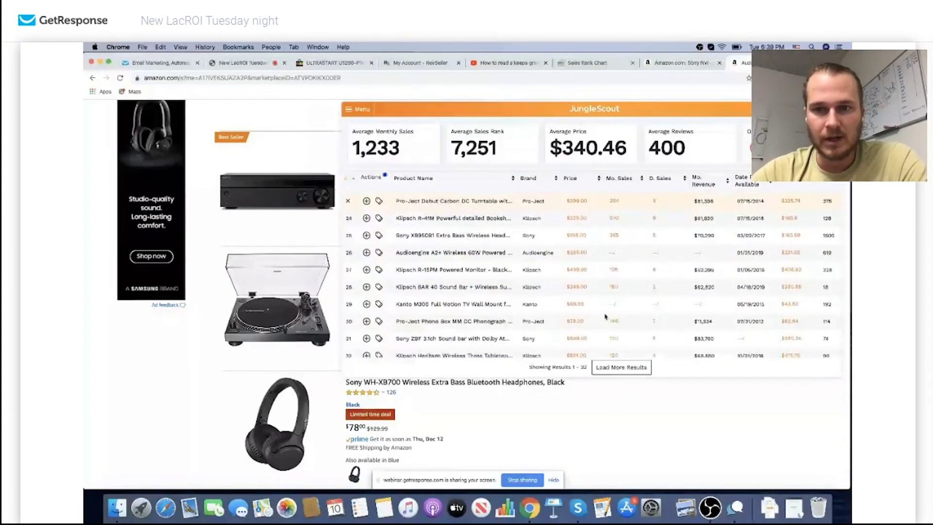
pyautogui.scroll(-1, 607, 316)
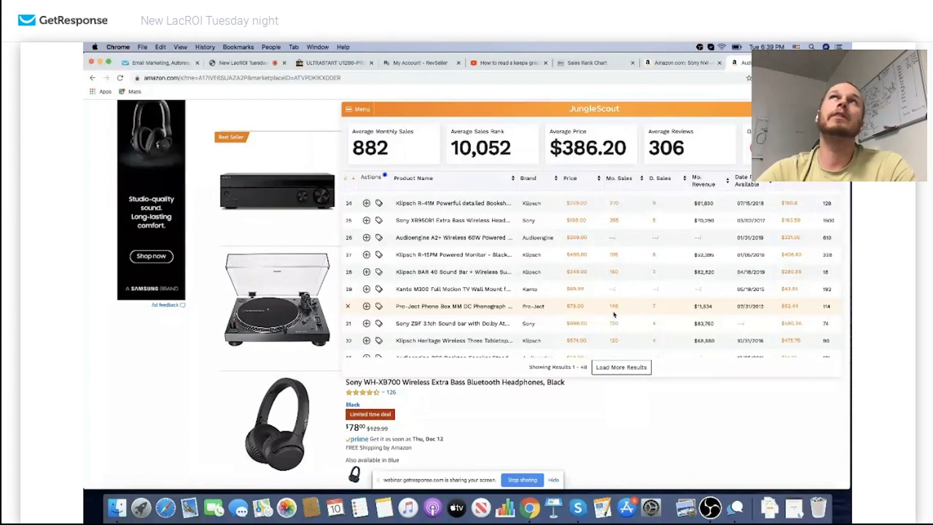
pyautogui.scroll(-5, 614, 314)
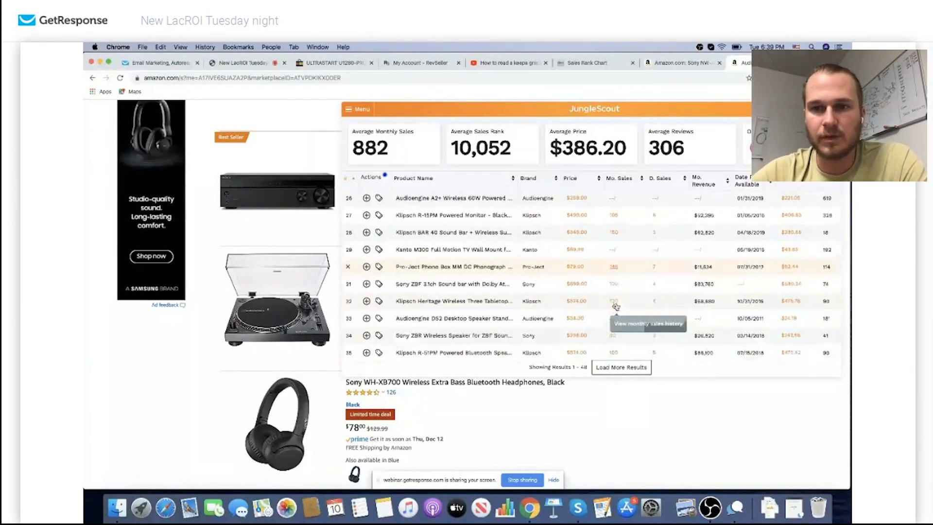
pyautogui.scroll(-2, 615, 306)
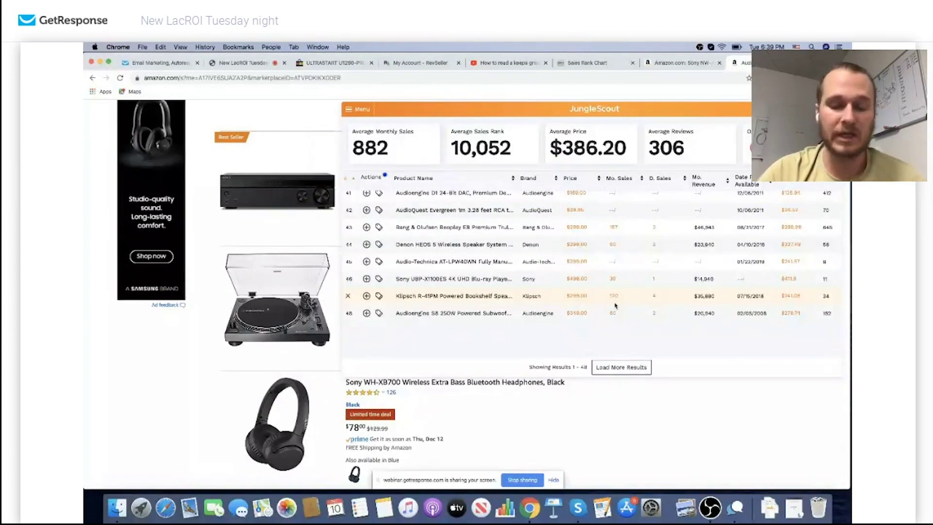
pyautogui.scroll(-1, 615, 305)
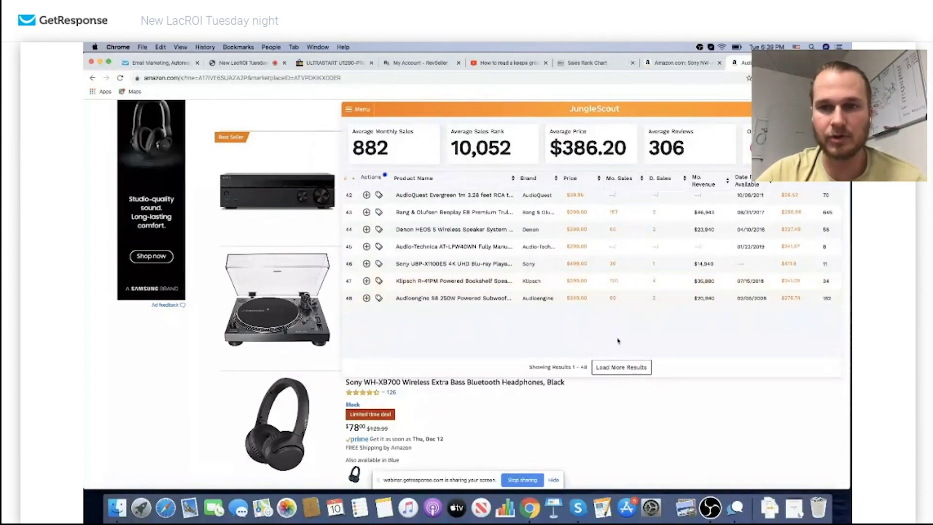
# Load more Jungle Scout results until 80 products show, averaging 582 sales and $371.49
pyautogui.click(621, 367)
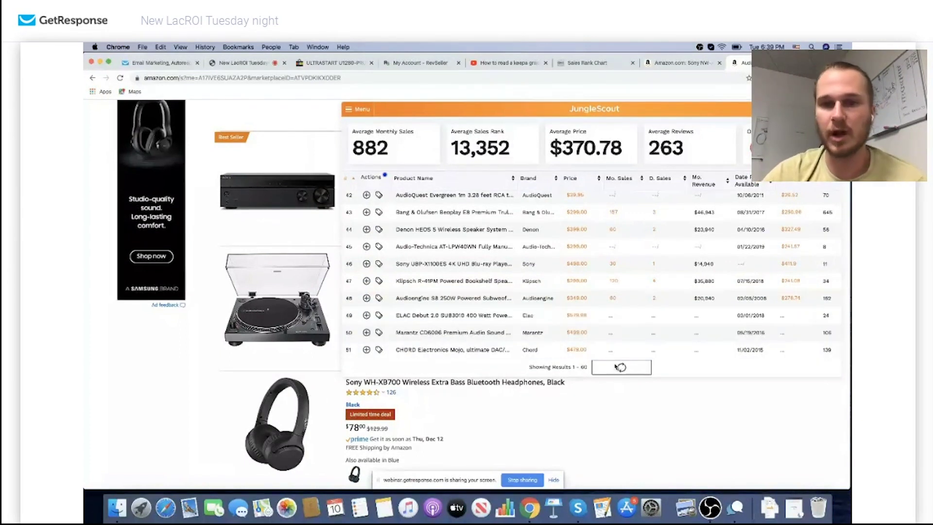
pyautogui.scroll(-5, 598, 331)
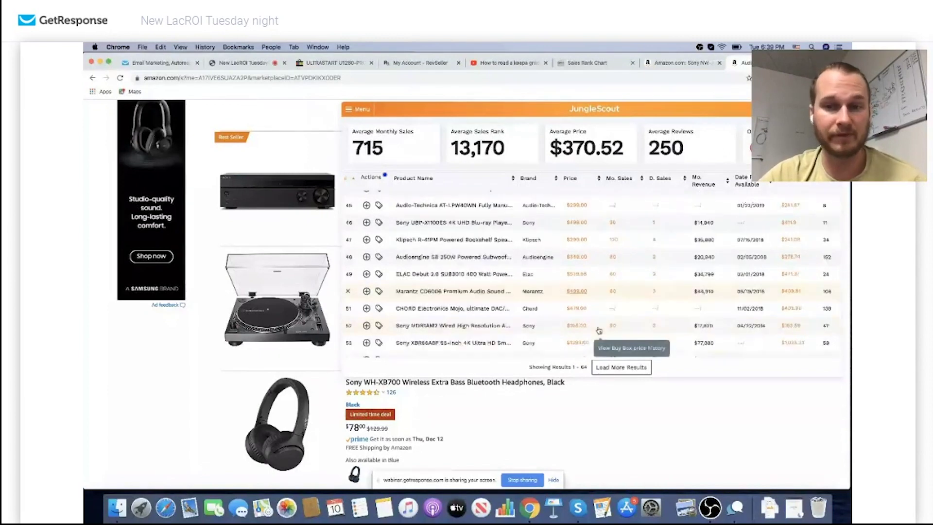
pyautogui.scroll(-3, 599, 331)
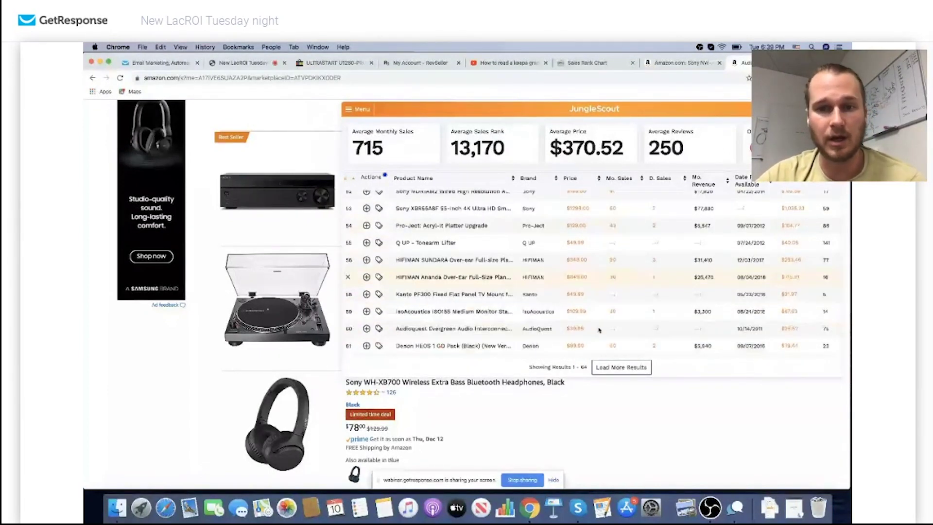
pyautogui.scroll(-3, 599, 331)
pyautogui.click(606, 368)
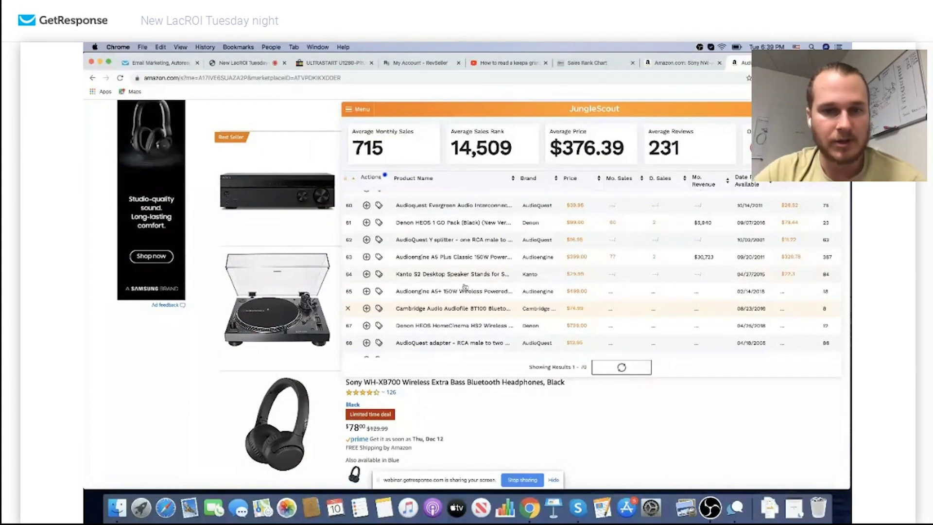
pyautogui.scroll(-3, 461, 273)
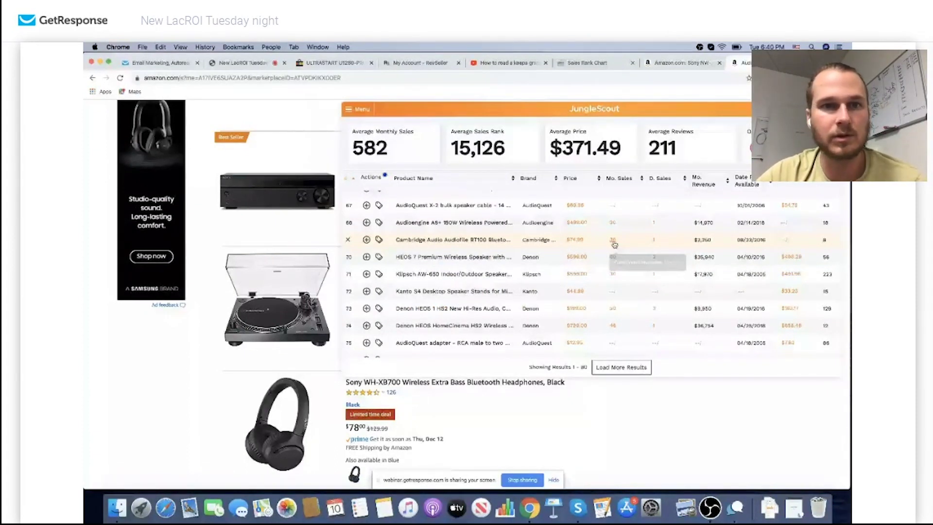
# Download the Jungle Scout product results as a CSV file and open a new browser tab
pyautogui.click(357, 108)
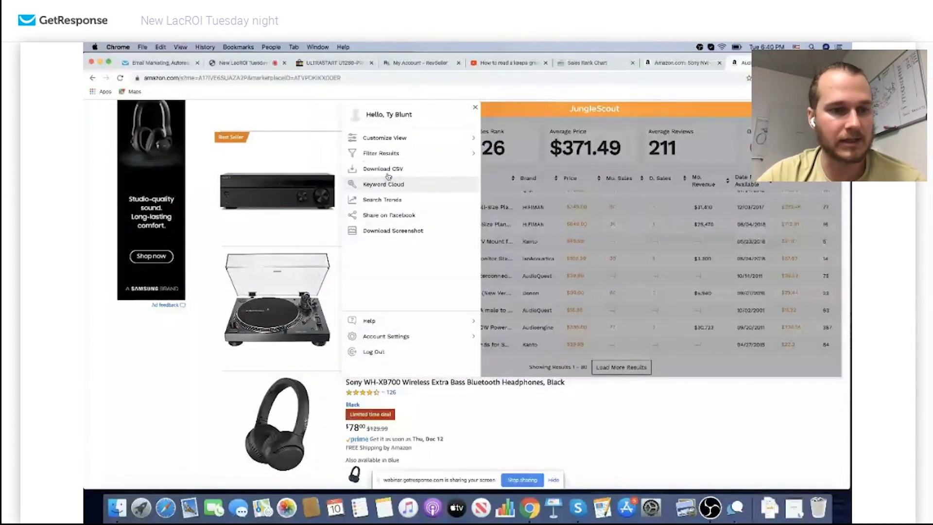
pyautogui.click(388, 169)
pyautogui.scroll(-3, 558, 272)
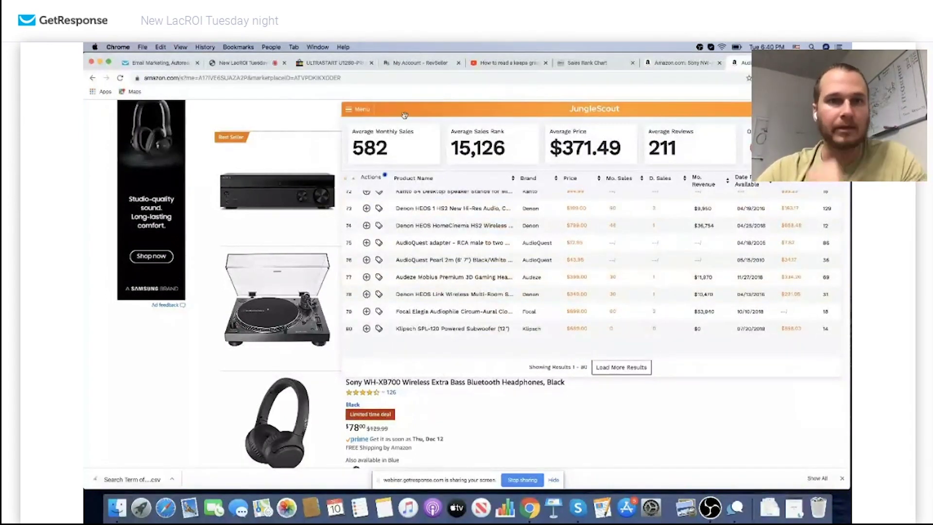
pyautogui.press('super+t')
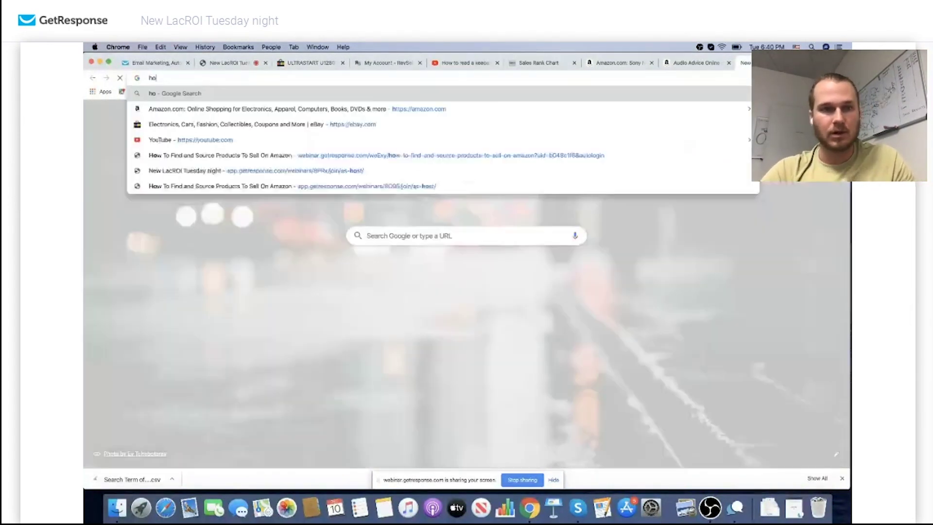
# From google.com, open Google Sheets and the 'products sheet shared' spreadsheet
pyautogui.write('google.com')
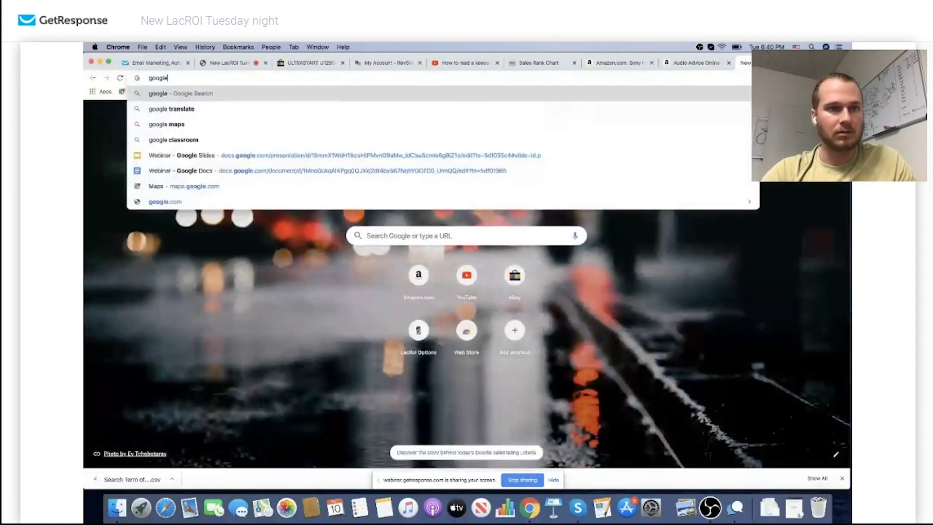
pyautogui.press('Return')
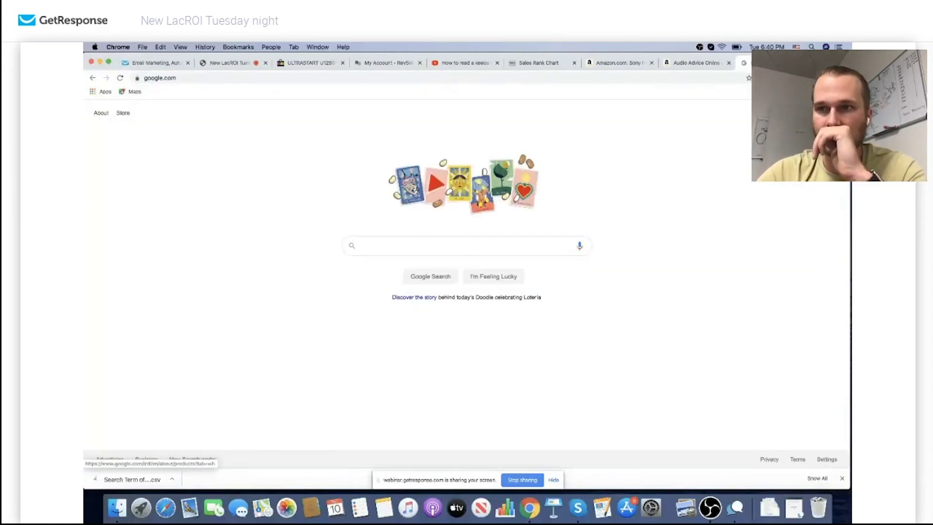
pyautogui.click(804, 113)
pyautogui.click(777, 203)
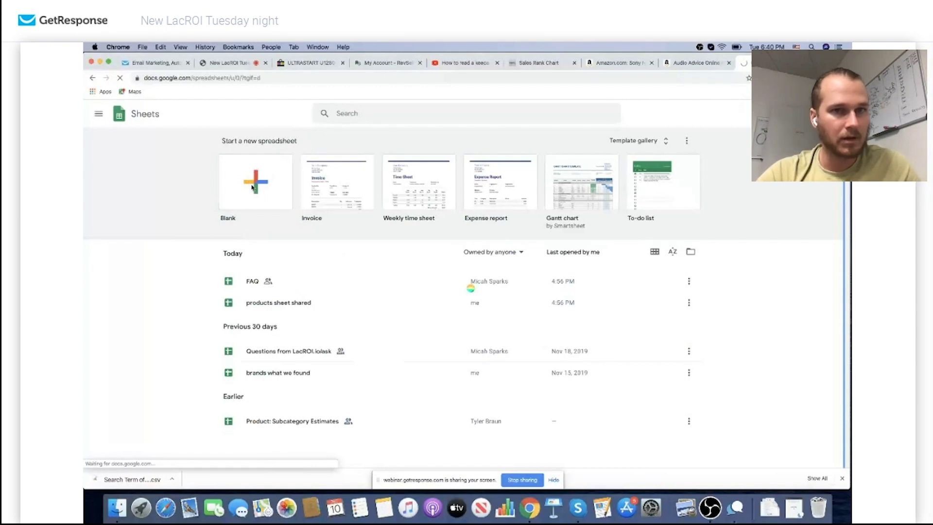
pyautogui.click(326, 310)
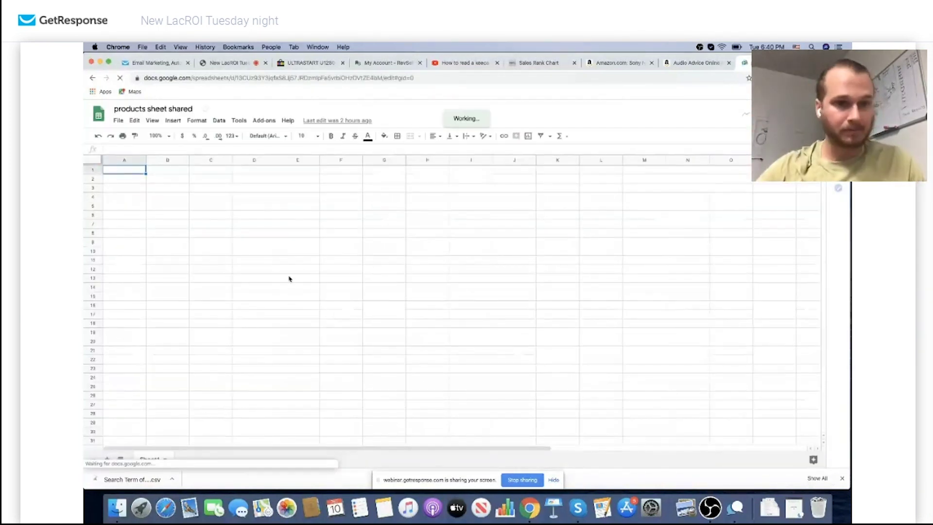
# Paste the lacroi.io link into cell A1, undo it, and look through the spreadsheet menus
pyautogui.write('https://www.lacroi.io/sales-rank-chart?utm_source=YouTube&utm_medium=Course&utm_campaign=Youtube%20186k%20in%2030%20days')
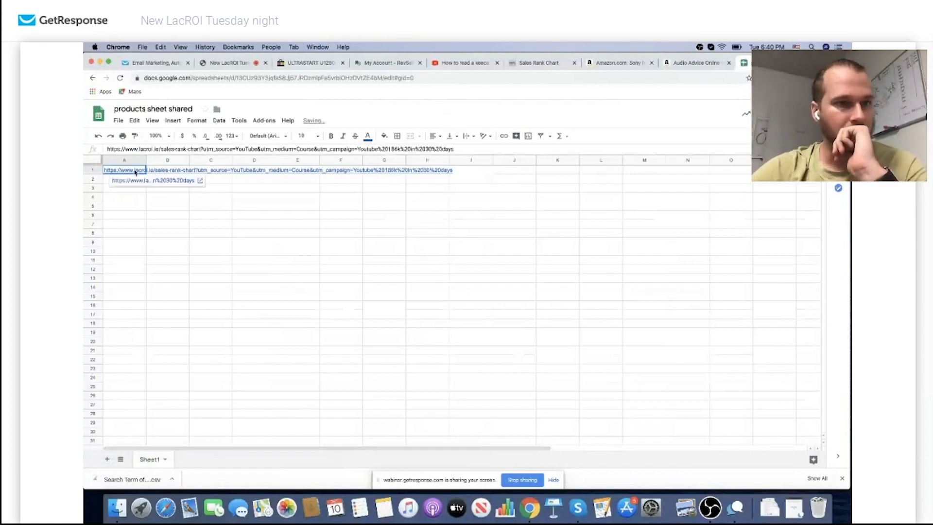
pyautogui.press('super+z')
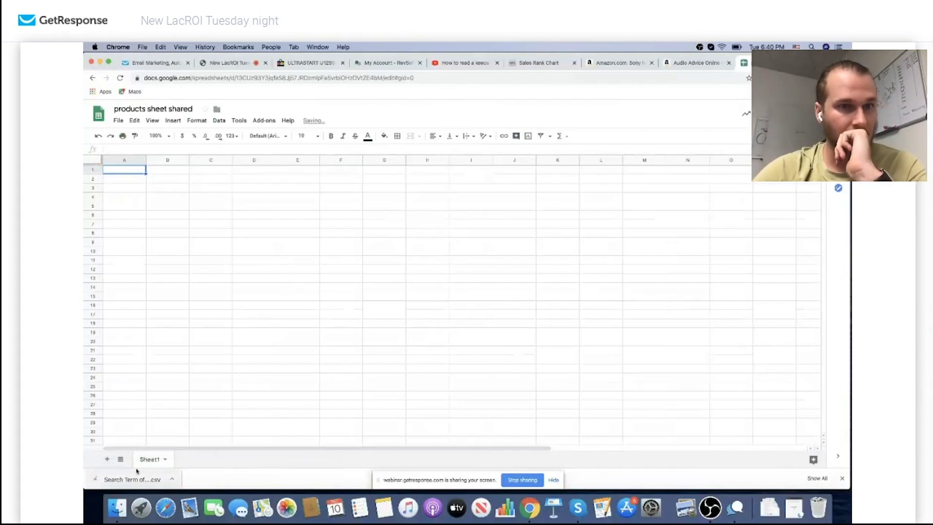
pyautogui.click(152, 121)
pyautogui.moveTo(136, 125)
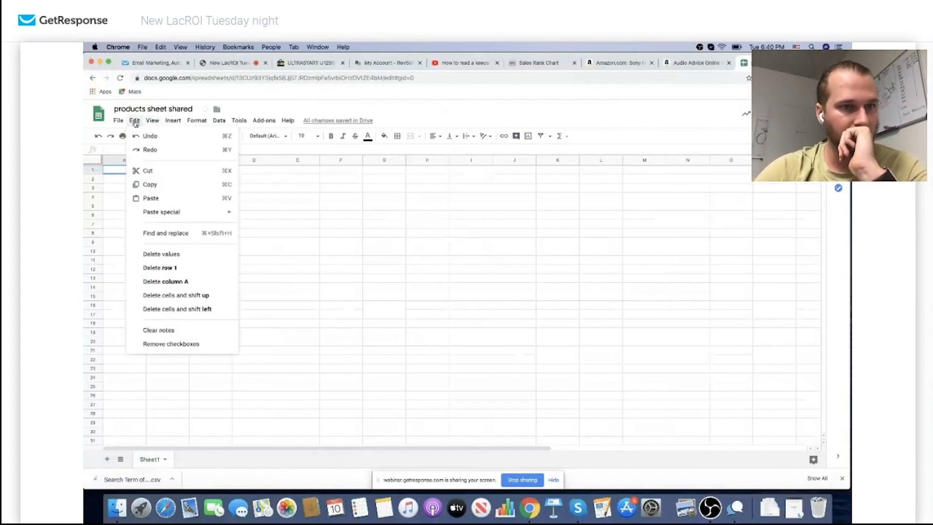
pyautogui.moveTo(174, 121)
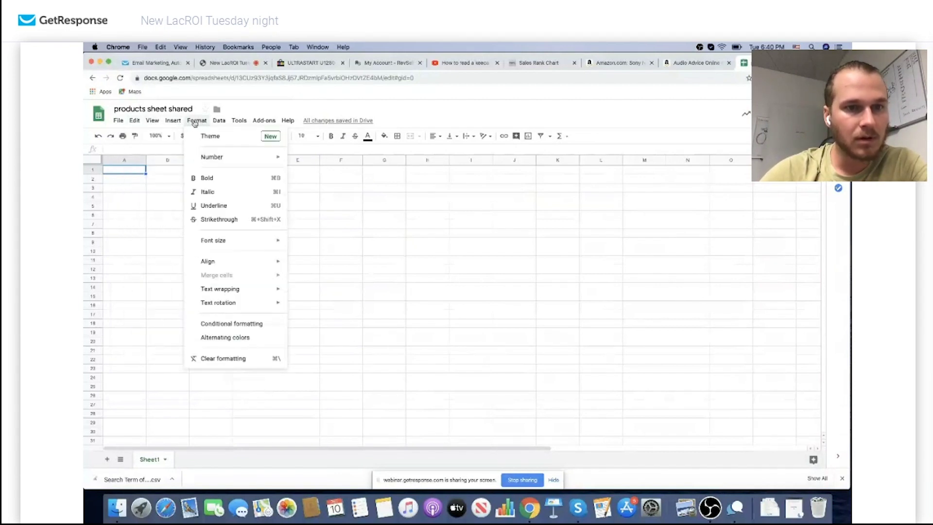
pyautogui.moveTo(235, 121)
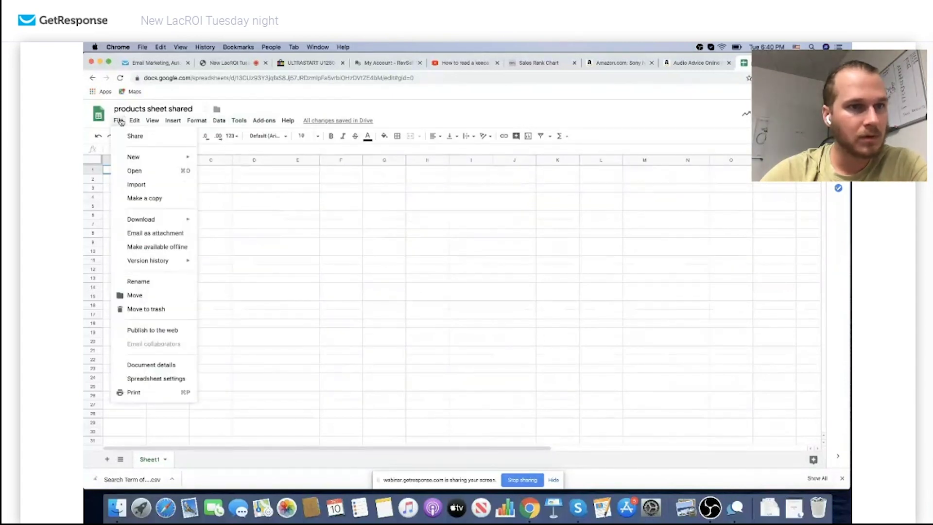
pyautogui.moveTo(139, 157)
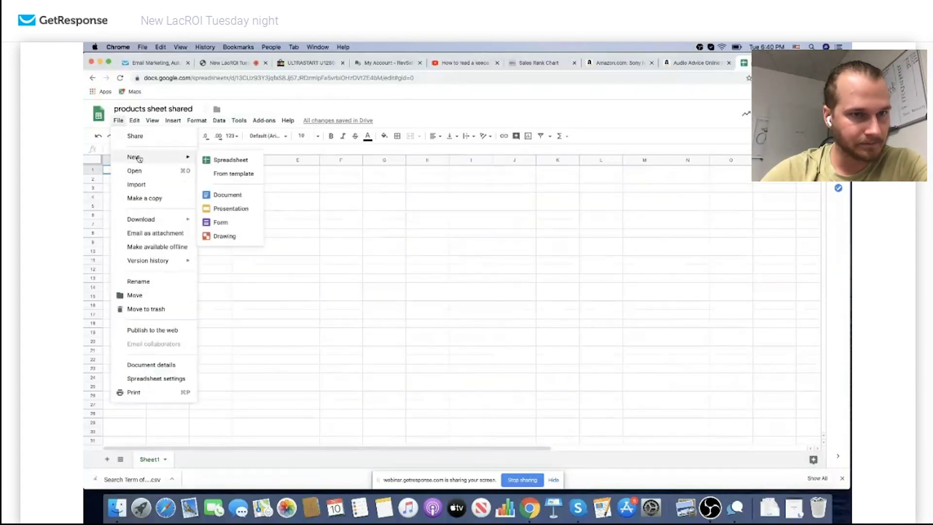
# Upload 'Search Term of null (1).csv' and import it with Replace current sheet and automatic detection
pyautogui.click(137, 184)
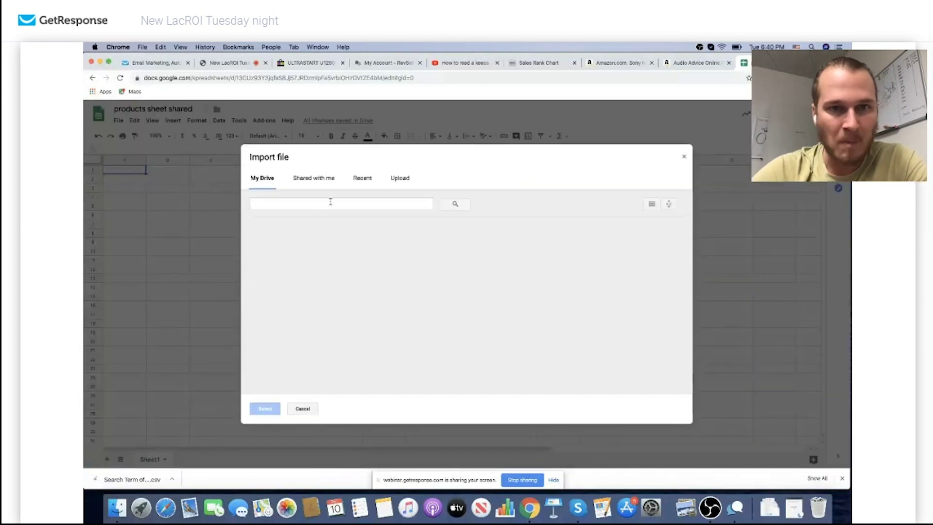
pyautogui.click(397, 178)
pyautogui.moveTo(136, 479); pyautogui.dragTo(445, 302)
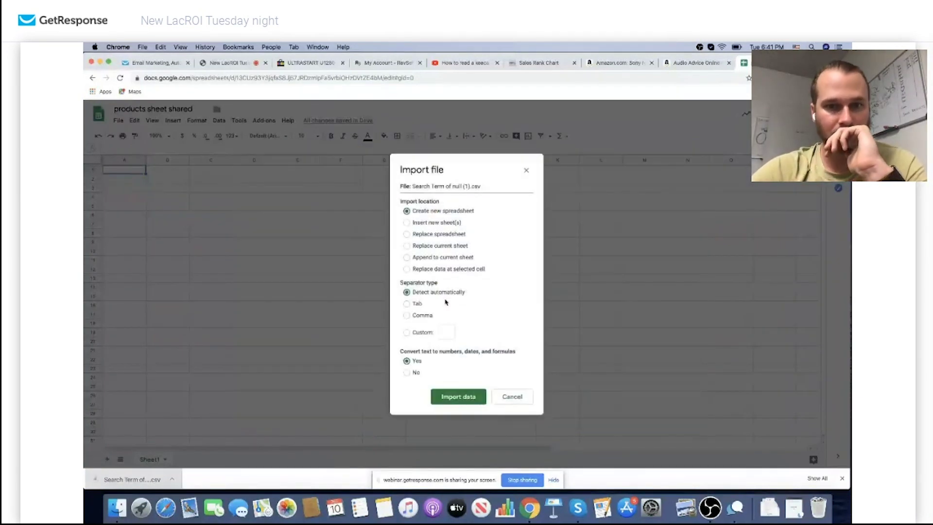
pyautogui.click(456, 393)
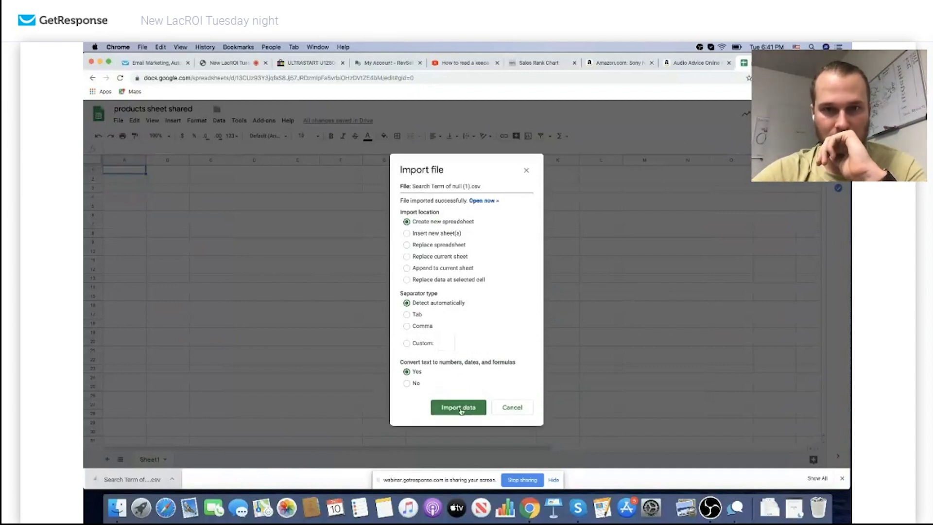
pyautogui.click(461, 411)
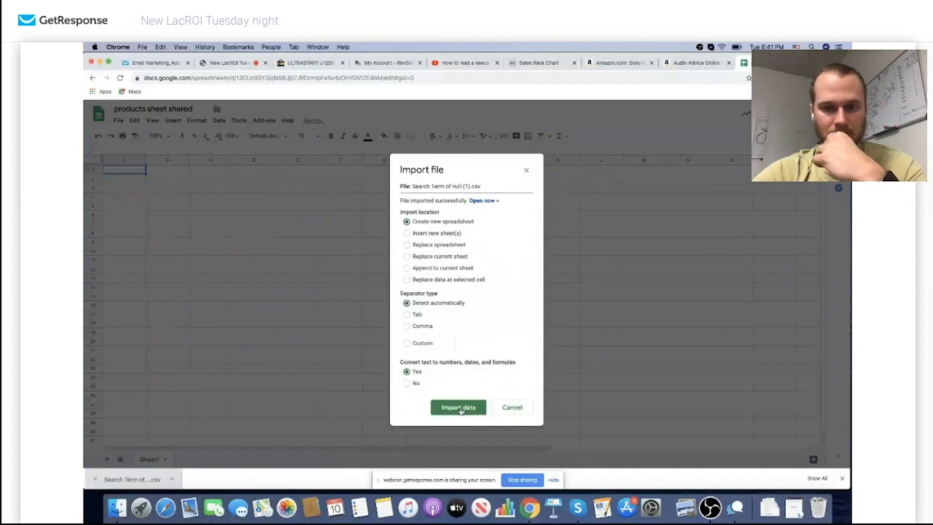
pyautogui.click(407, 244)
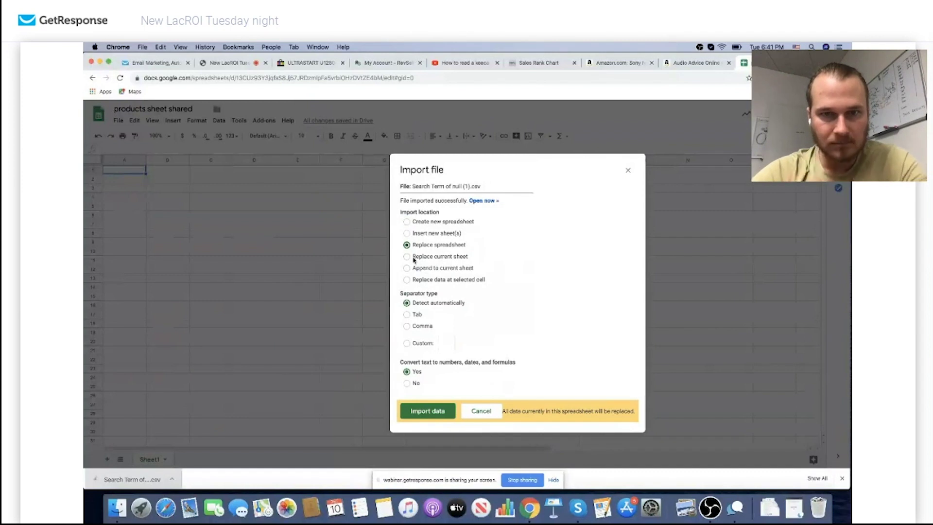
pyautogui.click(407, 233)
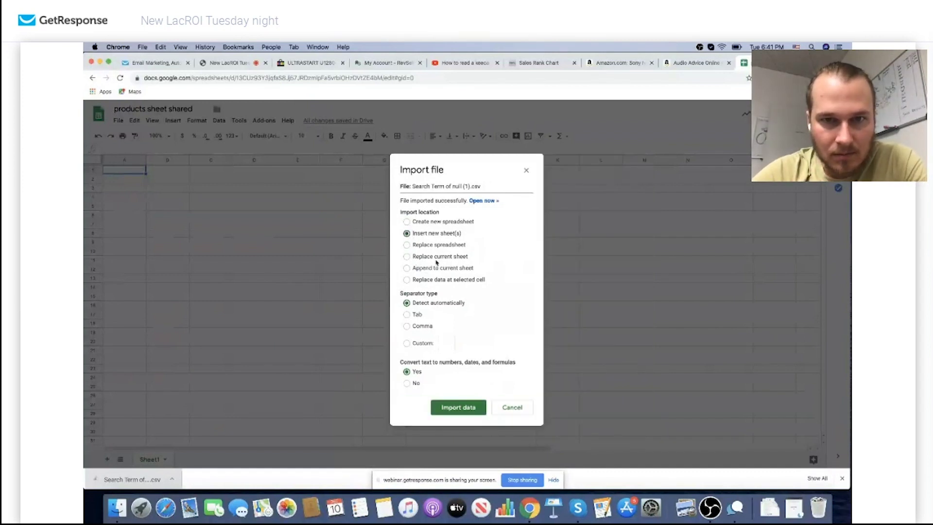
pyautogui.click(407, 256)
pyautogui.click(459, 407)
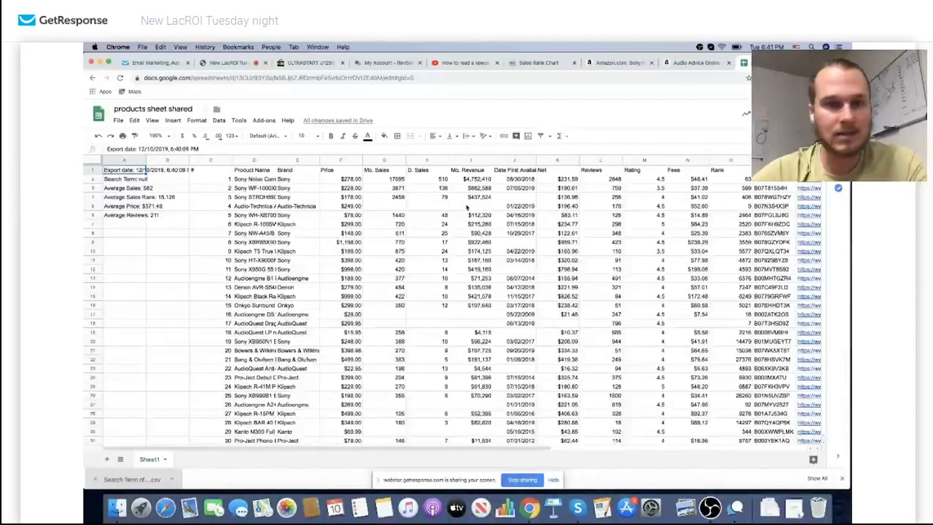
# Scroll through the imported product rows, then return to the eBay ULTRASTART search results
pyautogui.scroll(-3, 440, 210)
pyautogui.scroll(3, 440, 209)
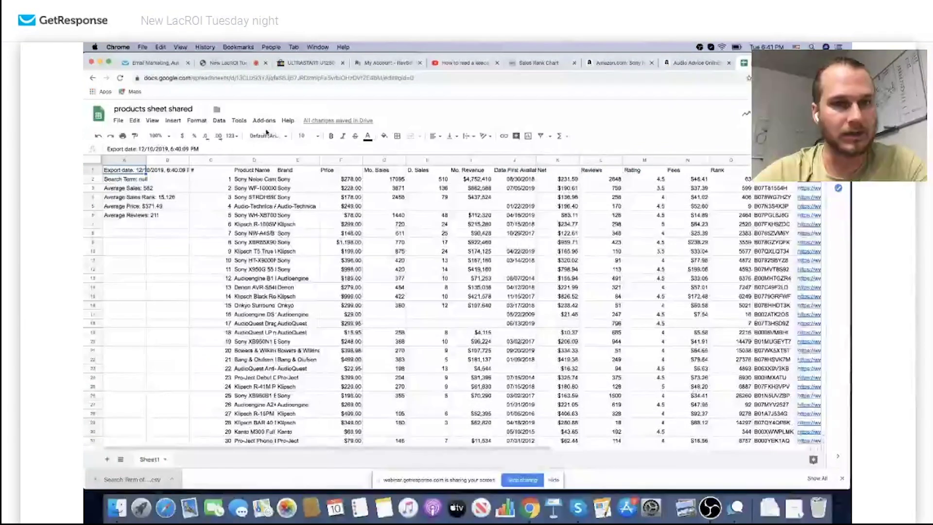
pyautogui.scroll(-6, 358, 240)
pyautogui.scroll(-20, 358, 240)
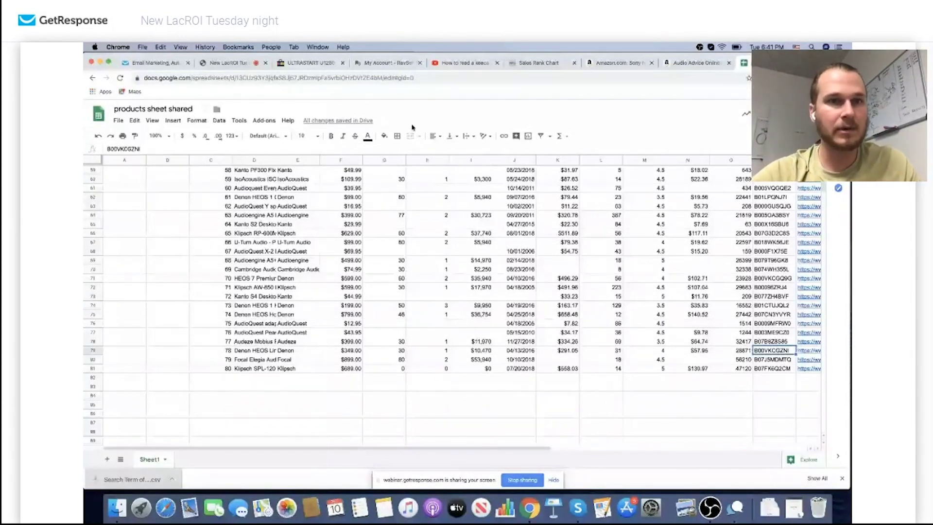
pyautogui.click(310, 63)
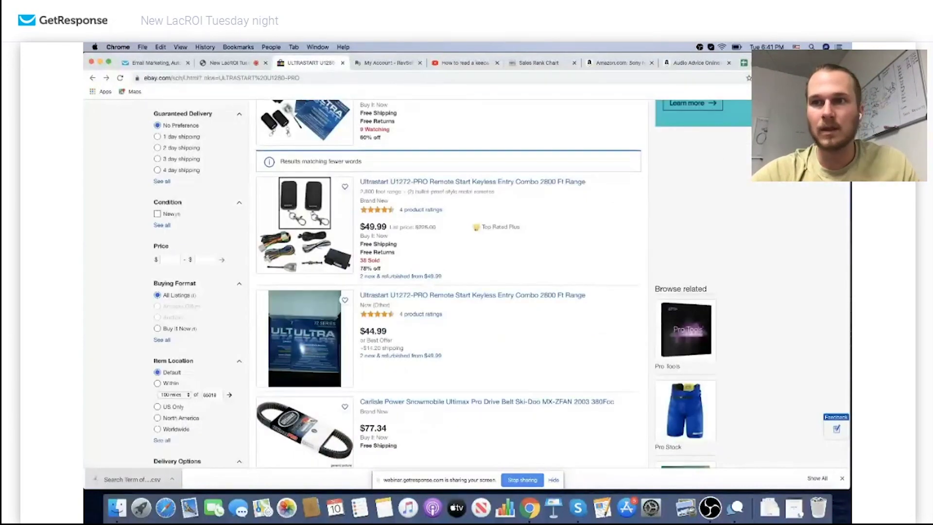
# Look up ASIN B00VKCGZNI in LacROI and open the Denon HEOS Link's Amazon product page
pyautogui.click(806, 77)
pyautogui.click(726, 138)
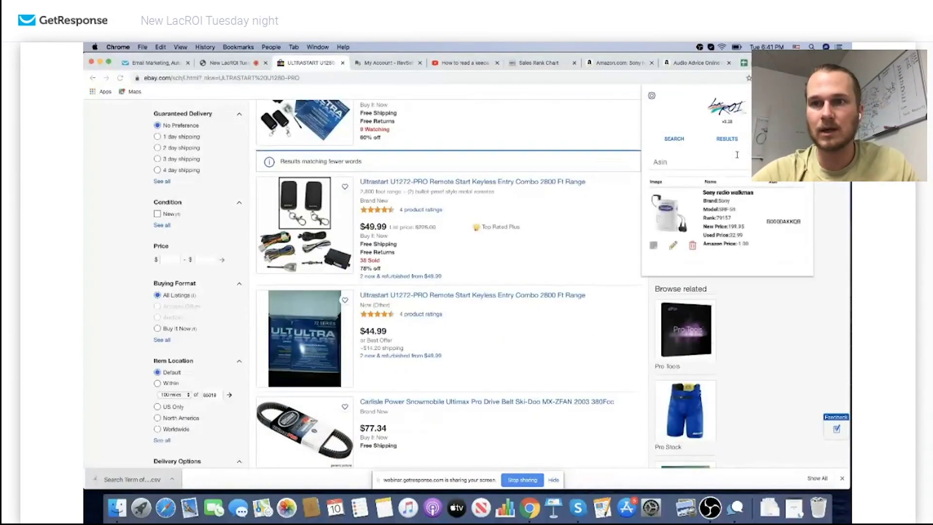
pyautogui.write('B00VKCGZNI')
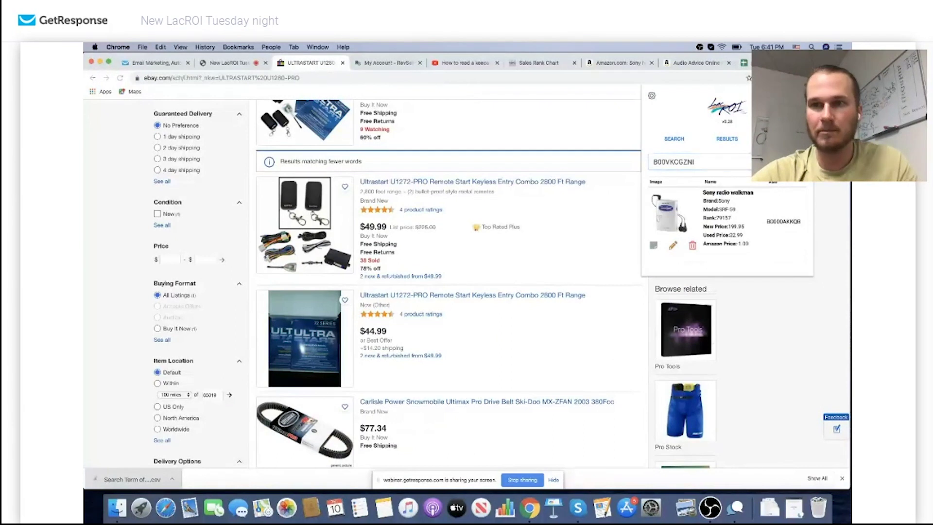
pyautogui.press('Return')
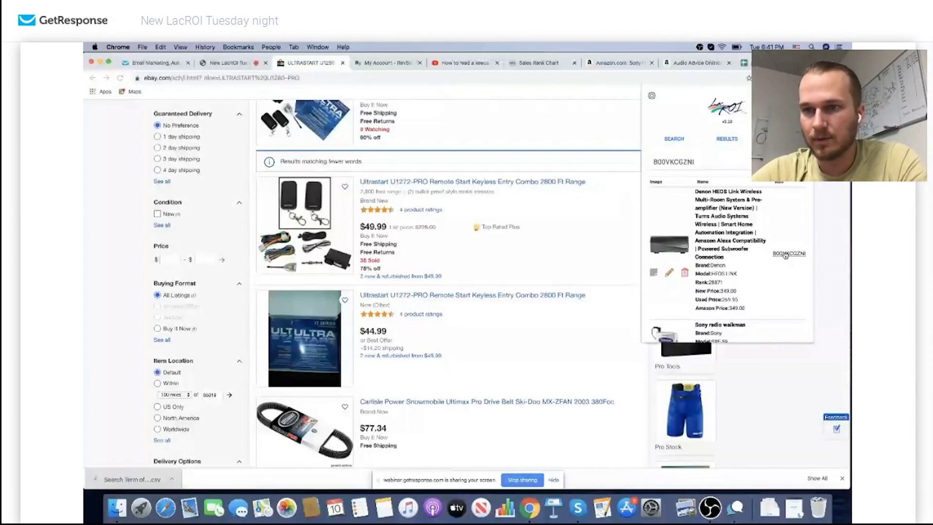
pyautogui.click(784, 255)
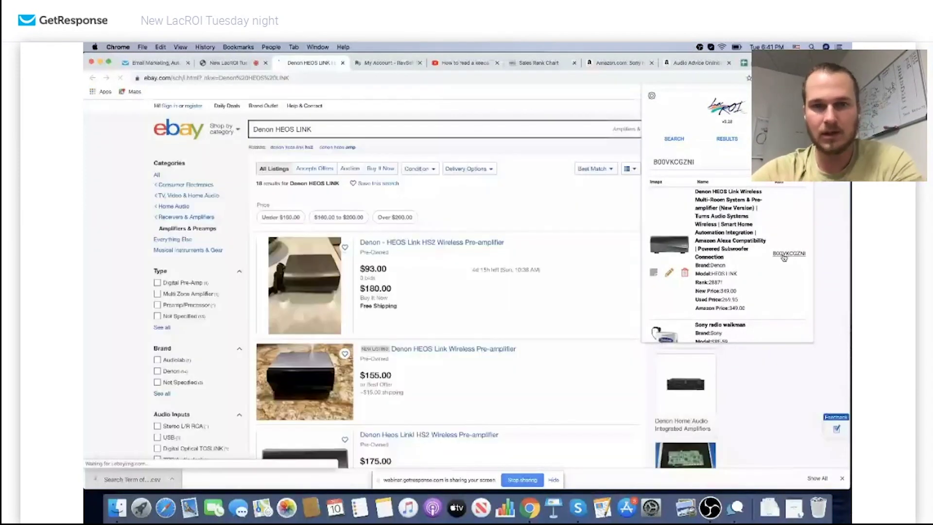
pyautogui.click(786, 254)
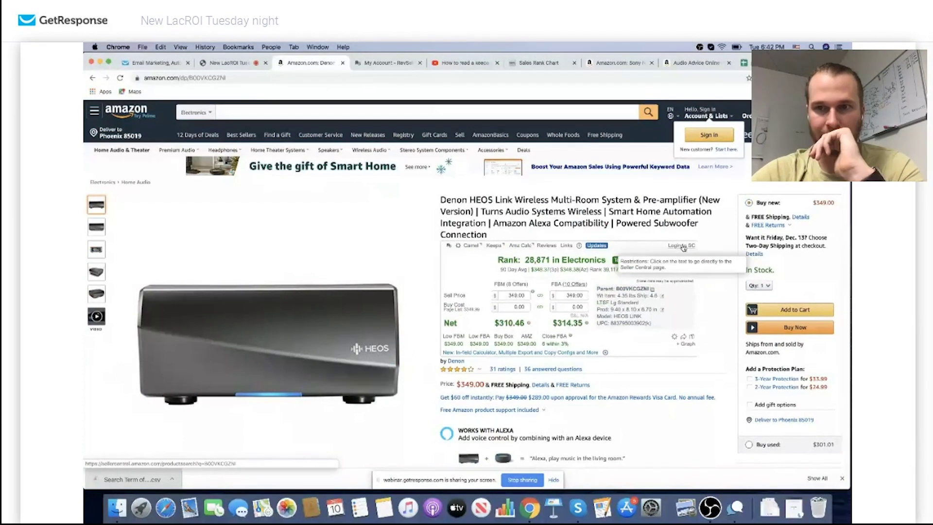
# Open the Denon HEOS Link in Seller Central, then go back to the New LacROI webinar tab
pyautogui.scroll(-5, 475, 295)
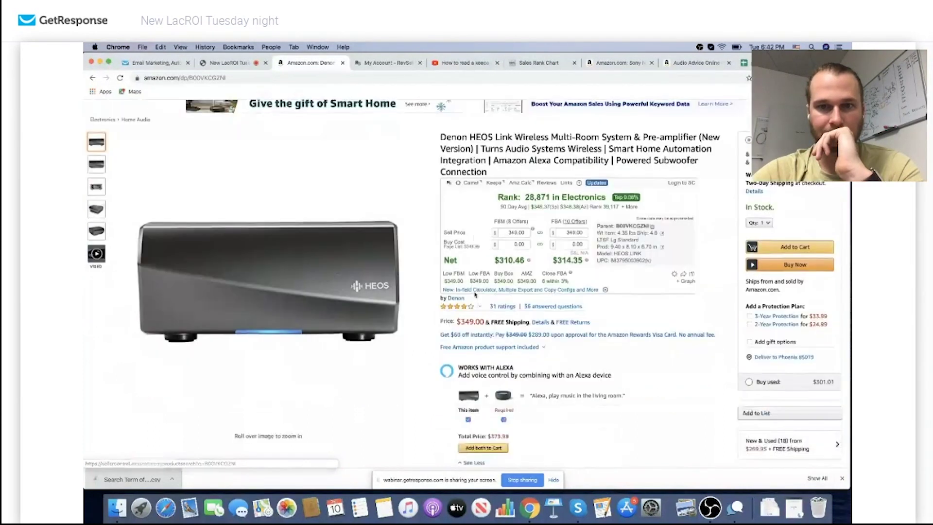
pyautogui.scroll(4, 474, 292)
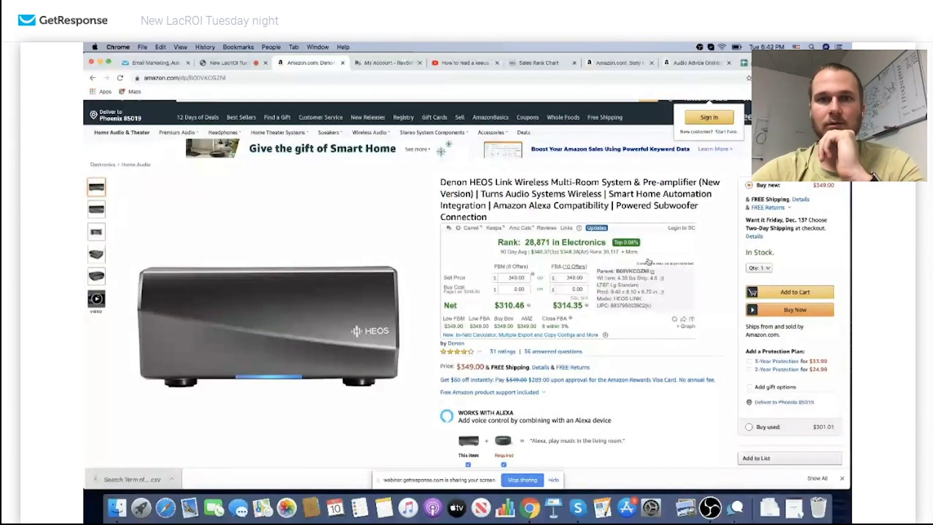
pyautogui.click(681, 228)
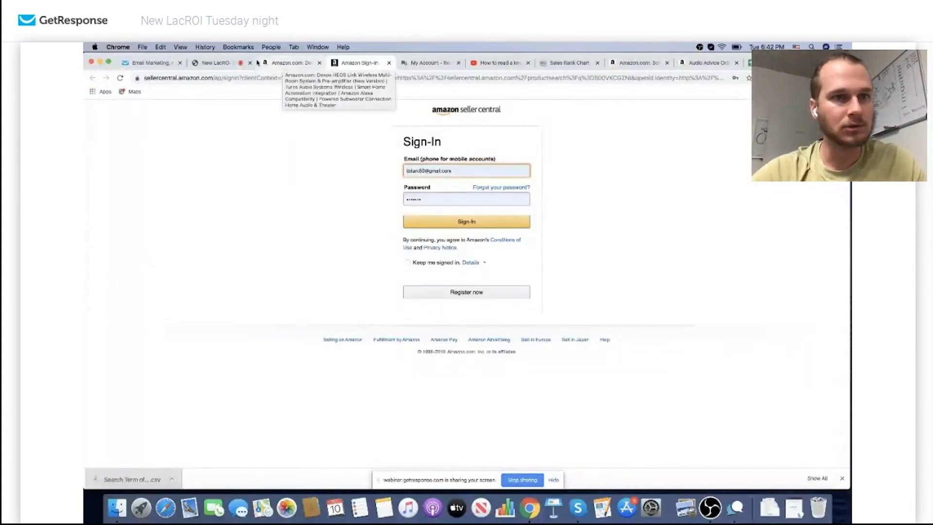
pyautogui.click(158, 63)
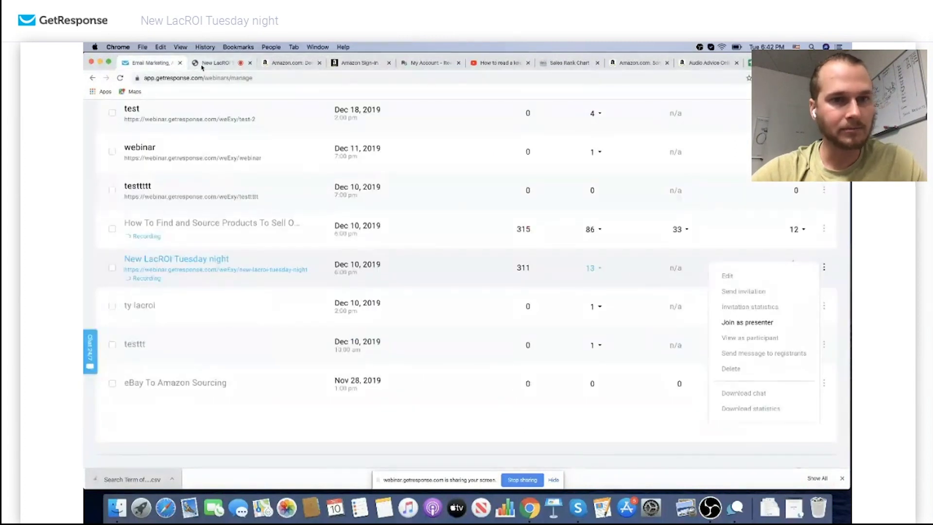
pyautogui.click(195, 65)
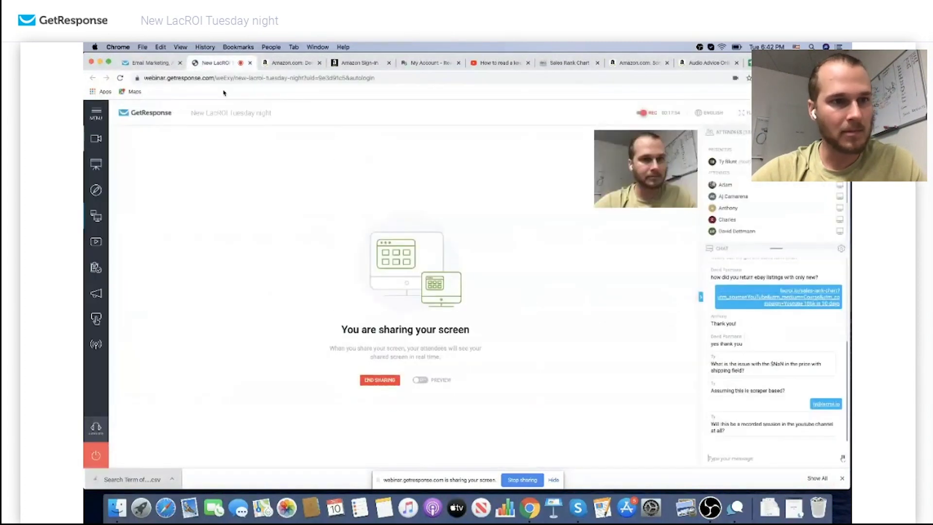
pyautogui.click(96, 216)
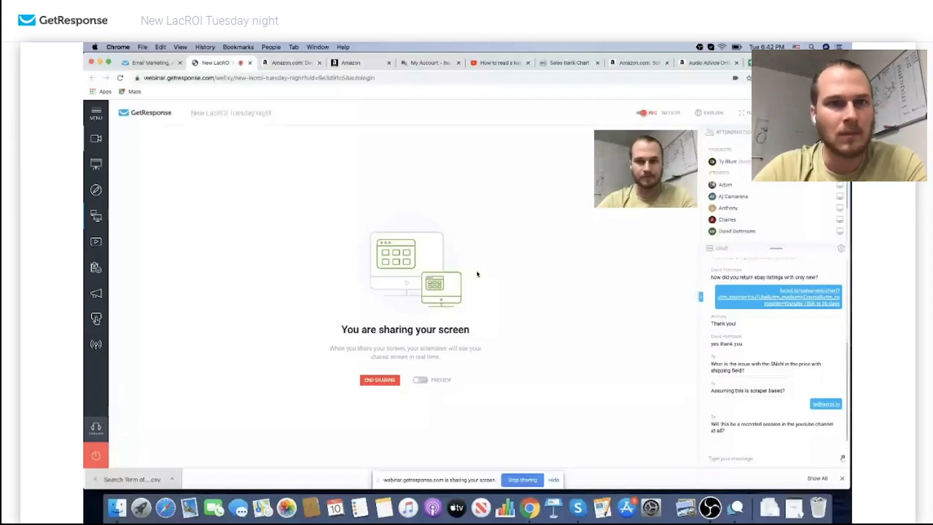
# Expand Seller Central's listing limitations to see which conditions the Denon HEOS Link allows
pyautogui.click(351, 62)
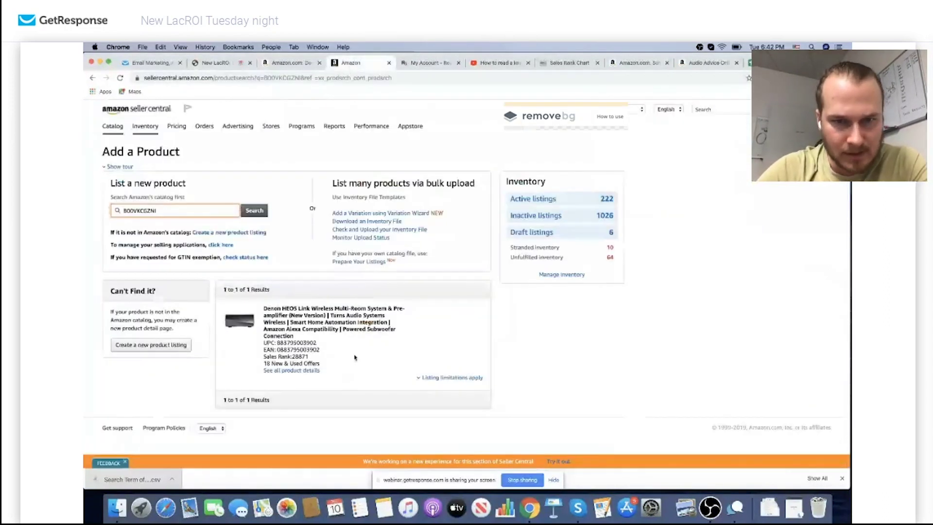
pyautogui.click(418, 378)
pyautogui.scroll(-2, 266, 379)
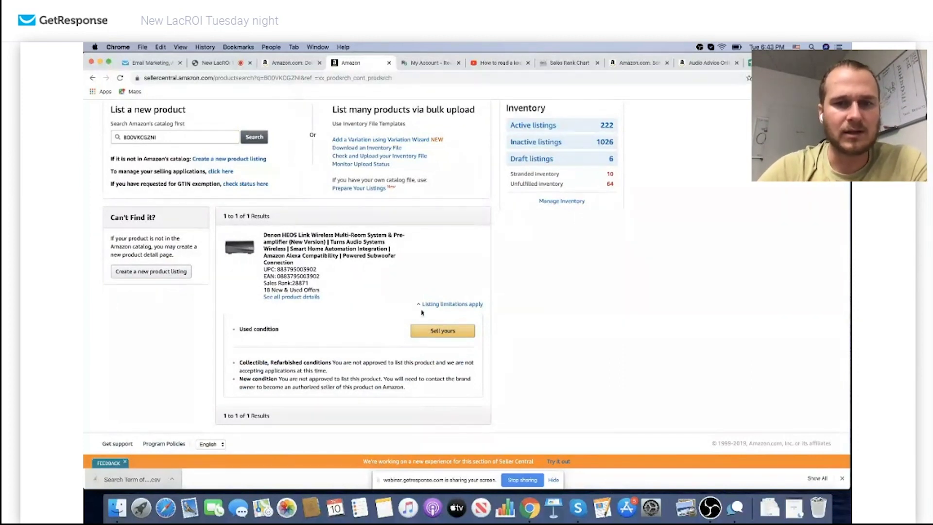
pyautogui.scroll(3, 413, 233)
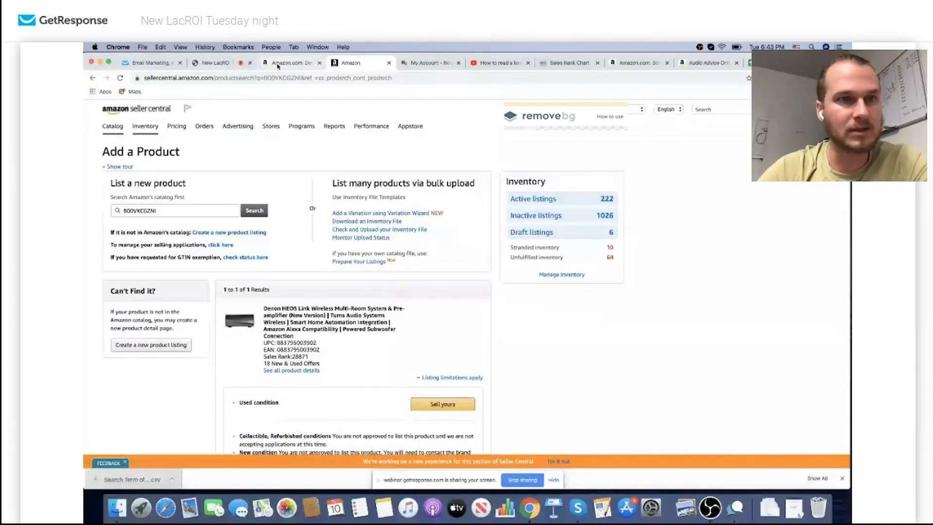
# Go back from the Amazon product page to the eBay Denon HEOS LINK search results
pyautogui.press('super+2')
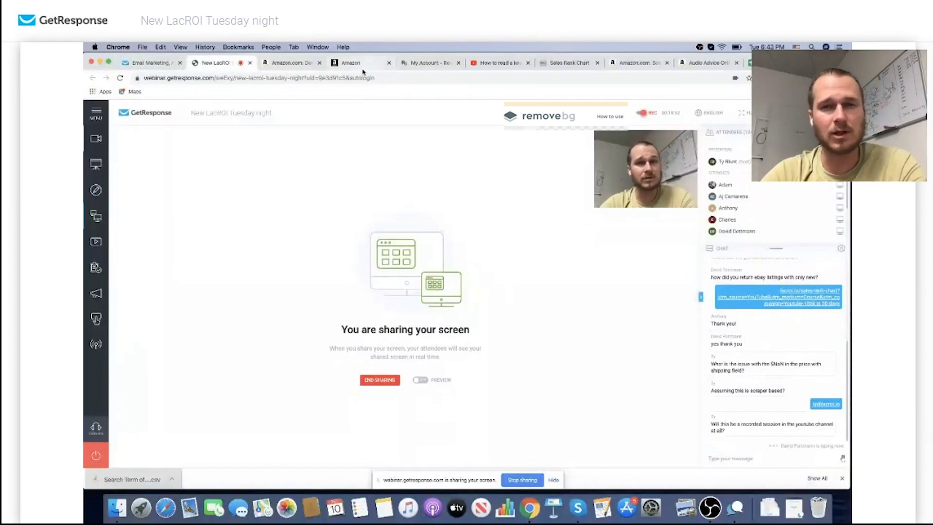
pyautogui.click(358, 70)
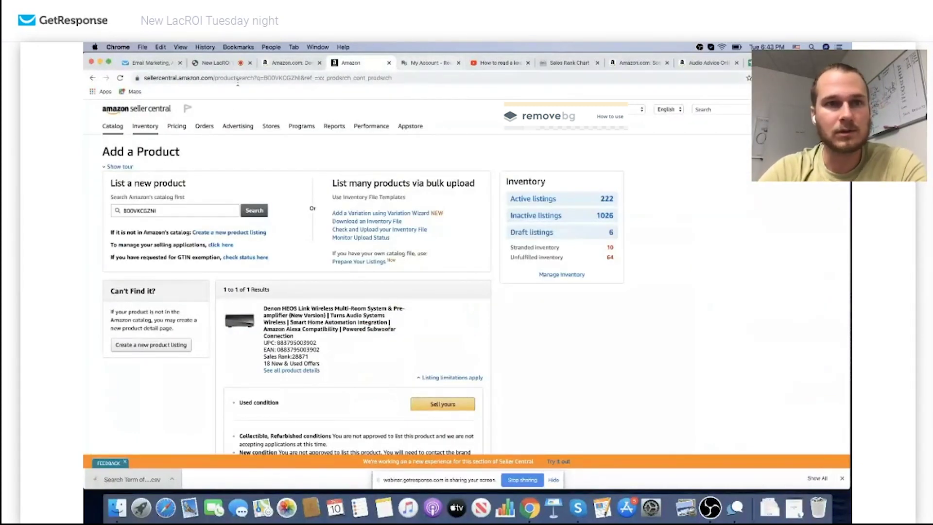
pyautogui.click(260, 65)
pyautogui.click(92, 77)
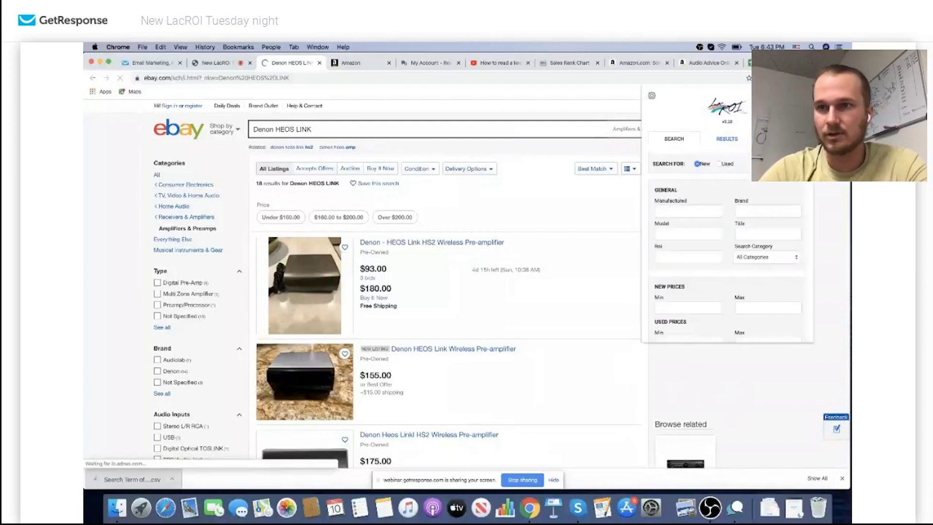
# Show LacROI ROI on the eBay listings ($93.00 at 190.27%), then open the B00VKCGZNI Amazon page
pyautogui.click(728, 141)
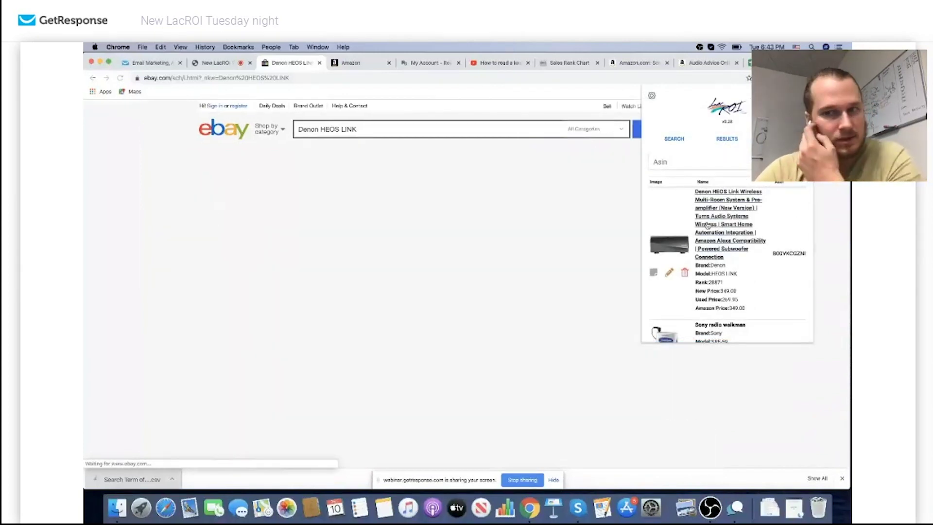
pyautogui.scroll(-3, 598, 323)
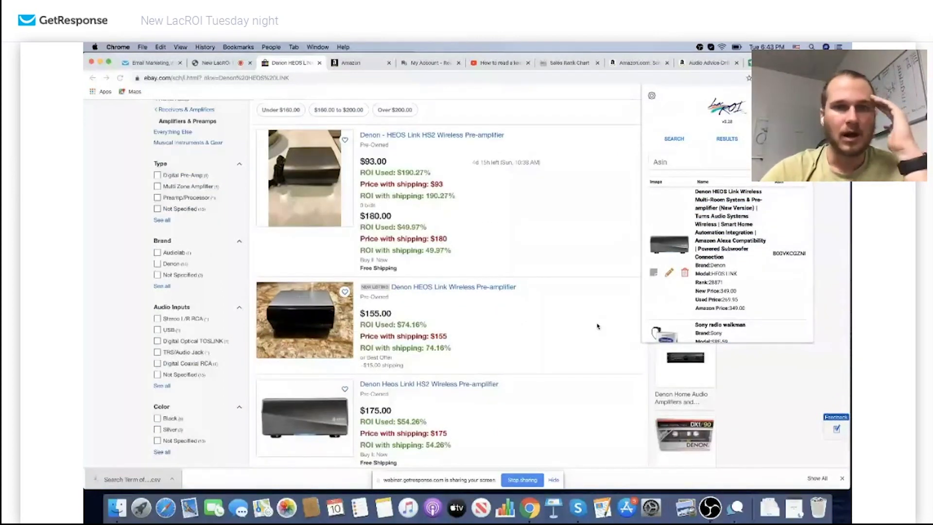
pyautogui.scroll(-5, 597, 326)
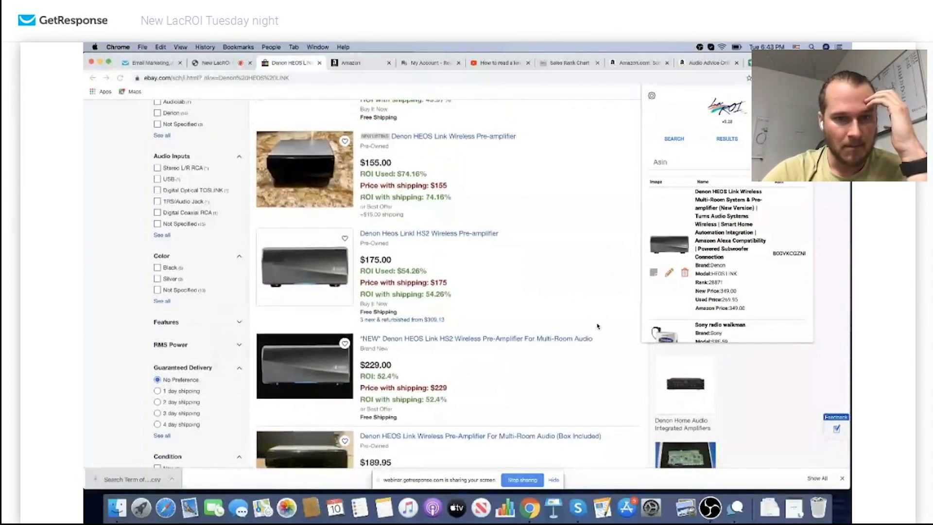
pyautogui.scroll(-15, 597, 326)
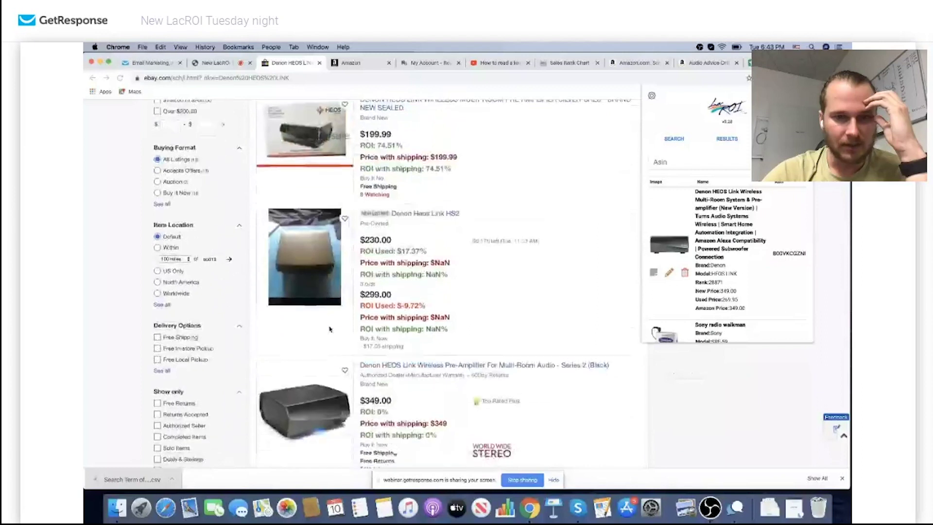
pyautogui.scroll(10, 329, 330)
pyautogui.scroll(3, 329, 330)
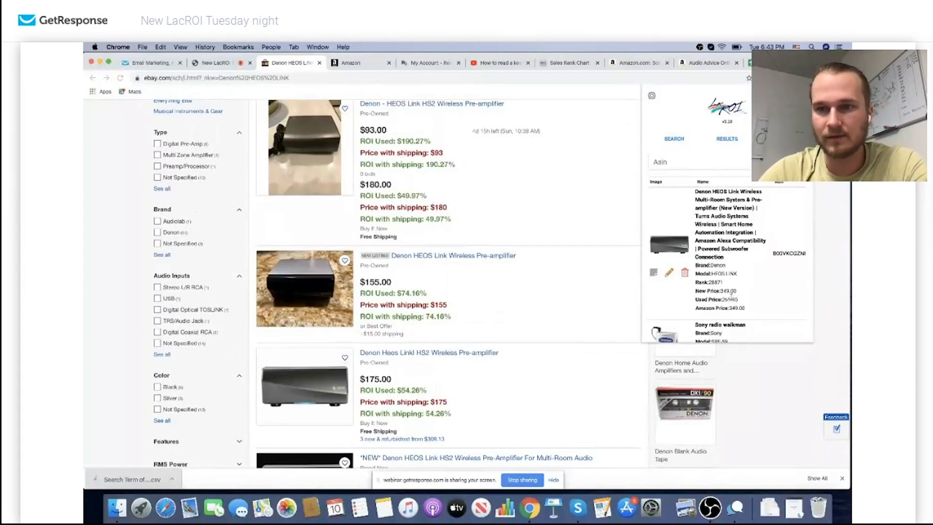
pyautogui.click(793, 254)
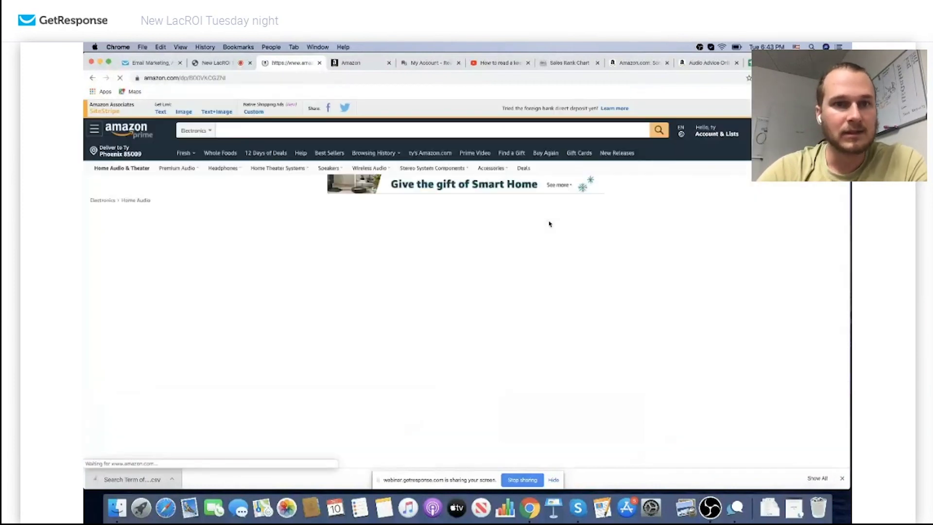
# Open Keepa tracking from the price chart and check the JungleScout table before returning to Amazon
pyautogui.scroll(-3, 442, 253)
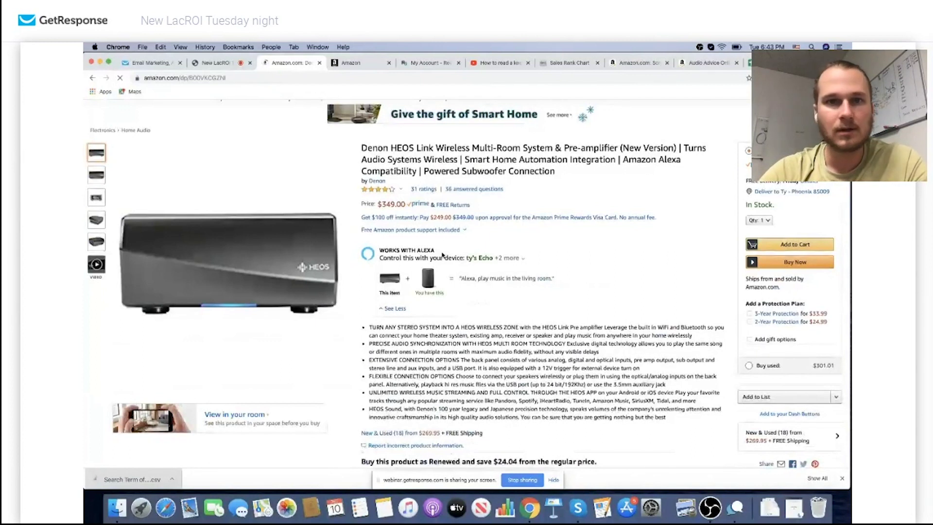
pyautogui.scroll(-10, 442, 253)
pyautogui.click(571, 210)
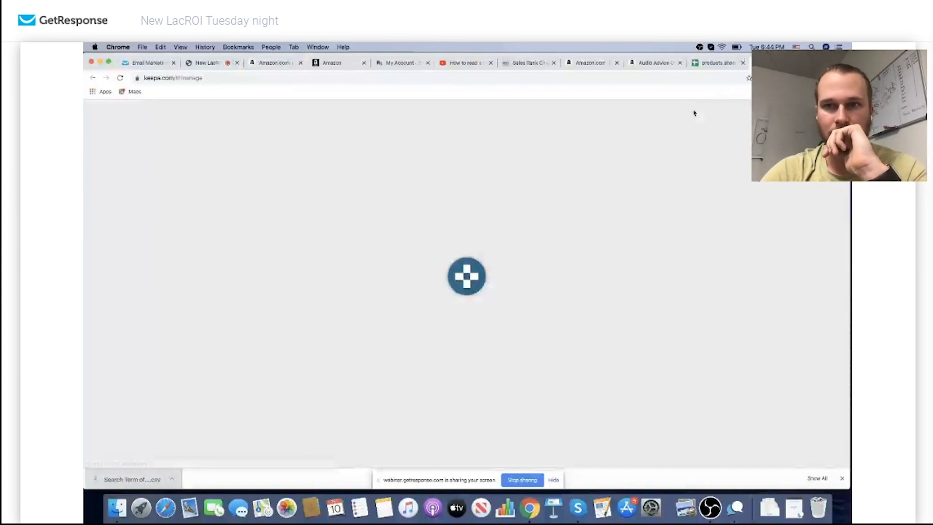
pyautogui.click(654, 62)
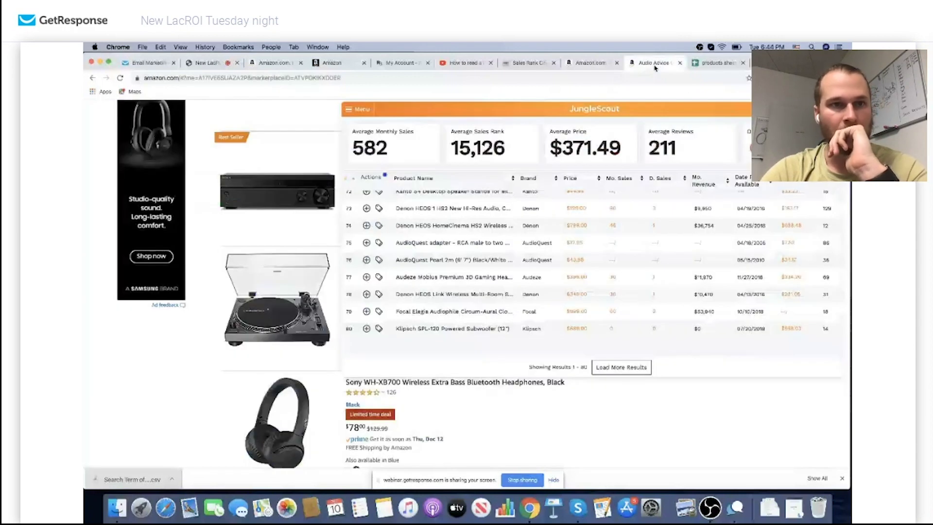
pyautogui.click(601, 64)
# Reload the Amazon page and hide the Amazon series in Keepa's year chart to show used prices
pyautogui.click(274, 63)
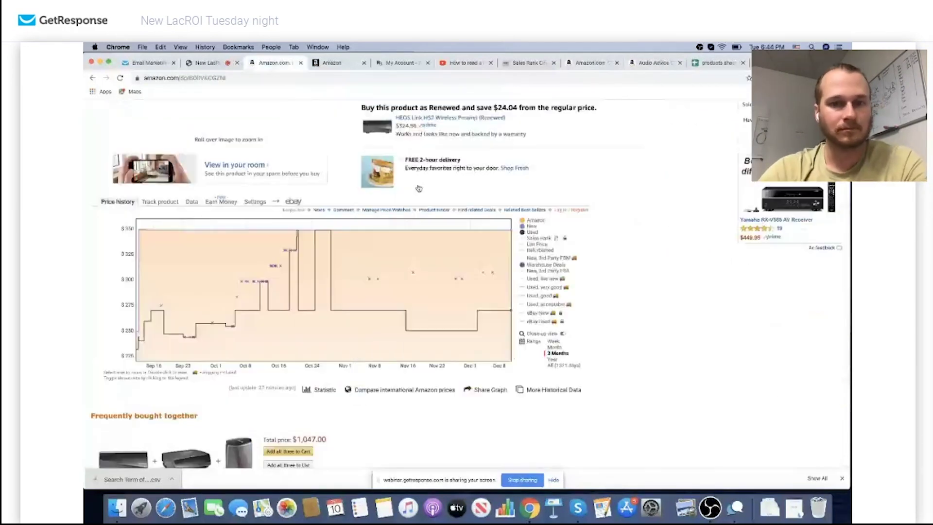
pyautogui.click(120, 79)
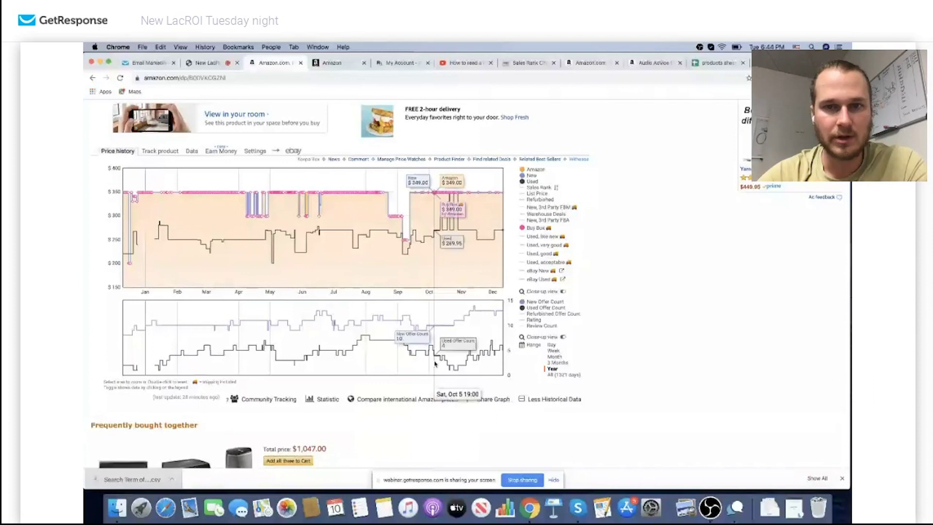
pyautogui.click(532, 172)
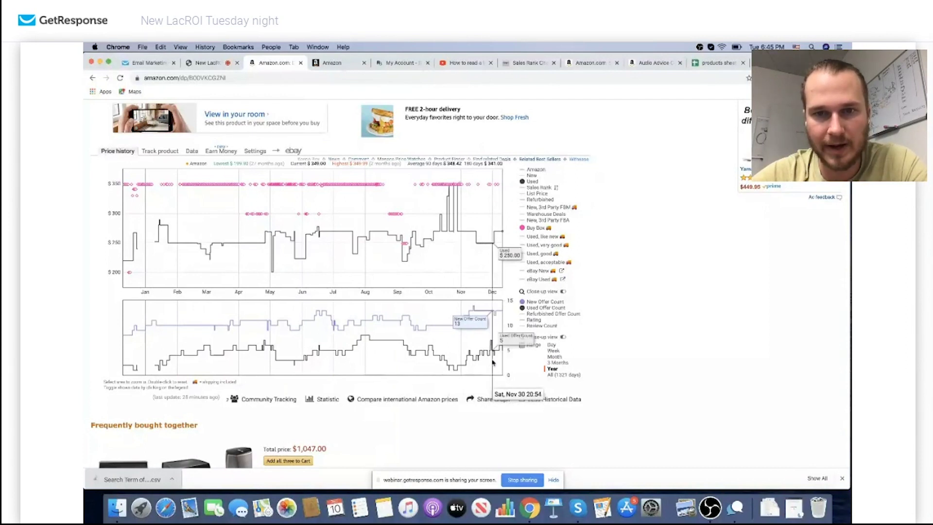
pyautogui.scroll(5, 563, 323)
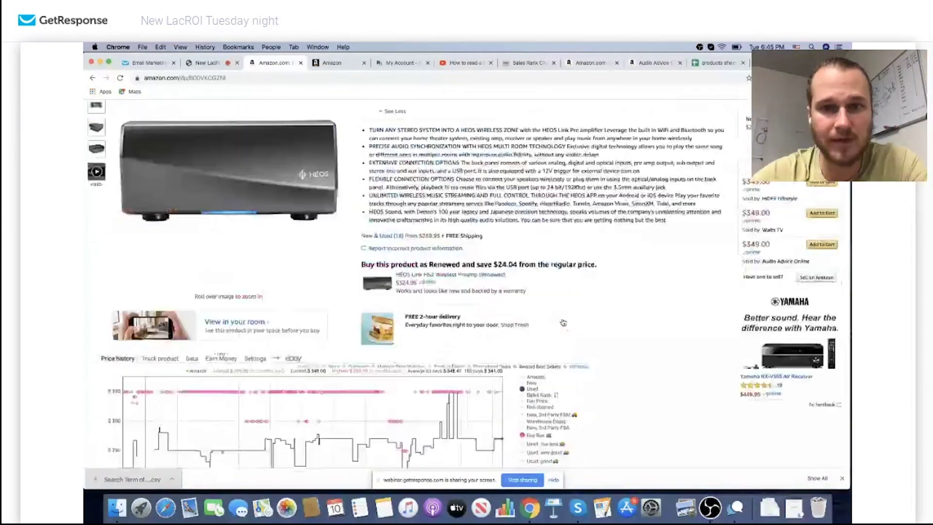
pyautogui.scroll(7, 563, 322)
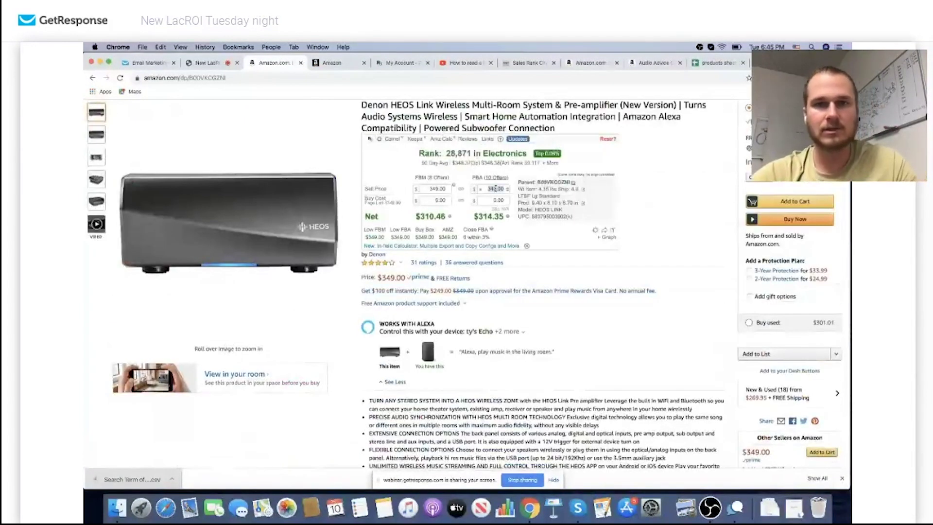
# Enter 250 as the FBA Sell Price so net payouts become $219.38 FBM and $223.27 FBA
pyautogui.write('250')
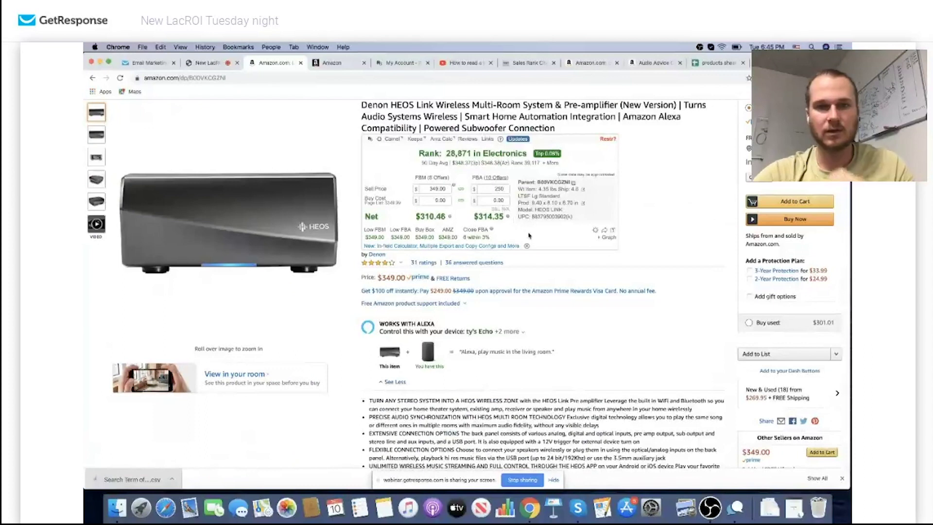
pyautogui.moveTo(508, 216)
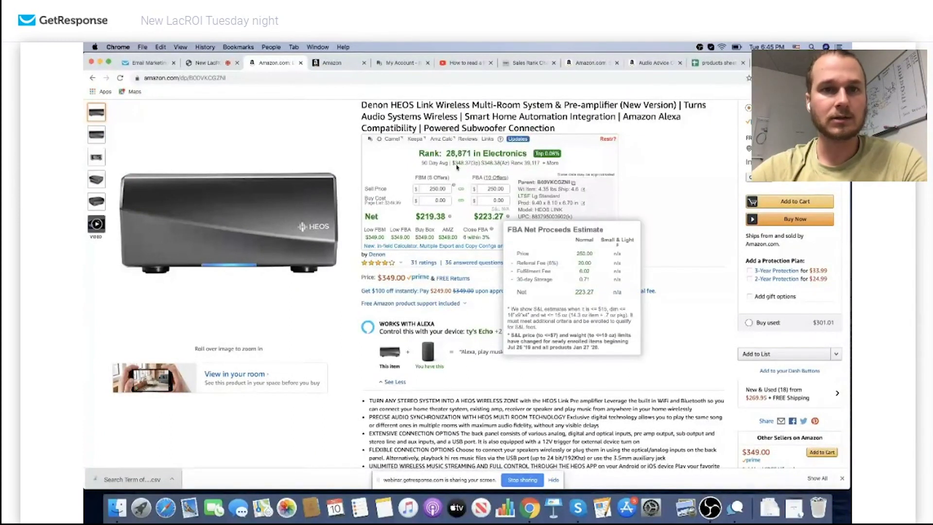
# Back on the eBay results, open the used $155.00 Denon HEOS Link Wireless Pre-amplifier listing
pyautogui.click(92, 79)
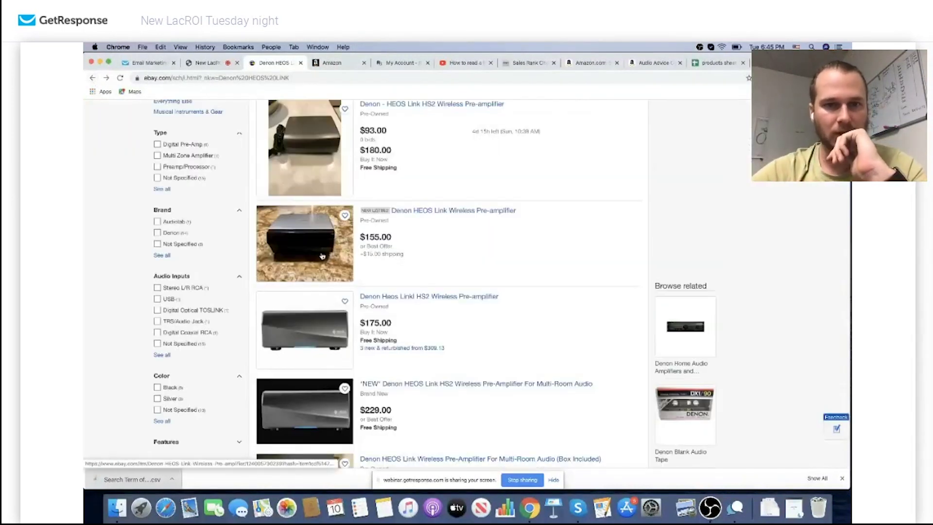
pyautogui.scroll(3, 322, 223)
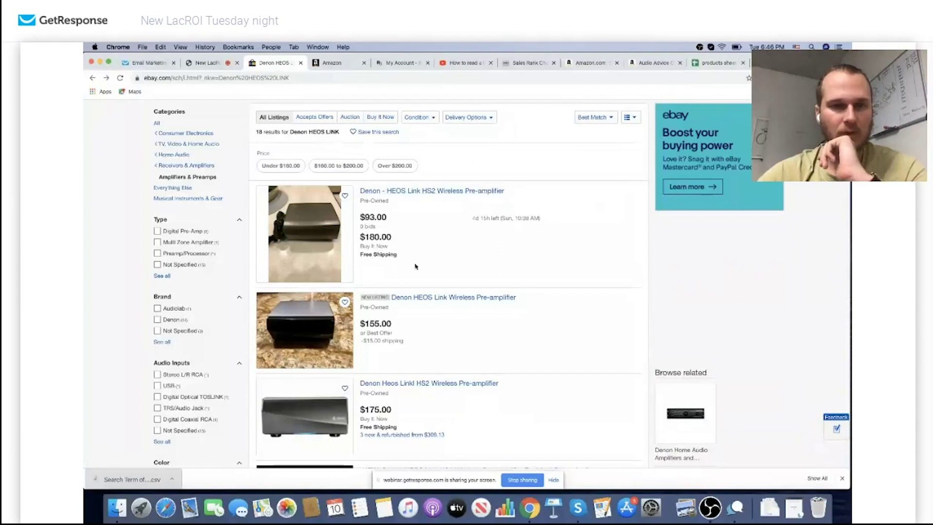
pyautogui.scroll(-5, 414, 265)
pyautogui.scroll(-6, 415, 265)
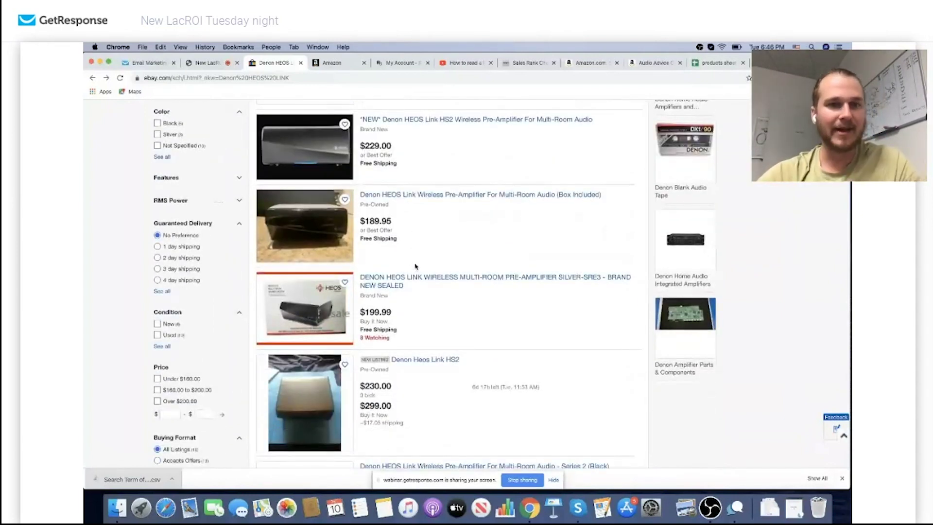
pyautogui.click(416, 277)
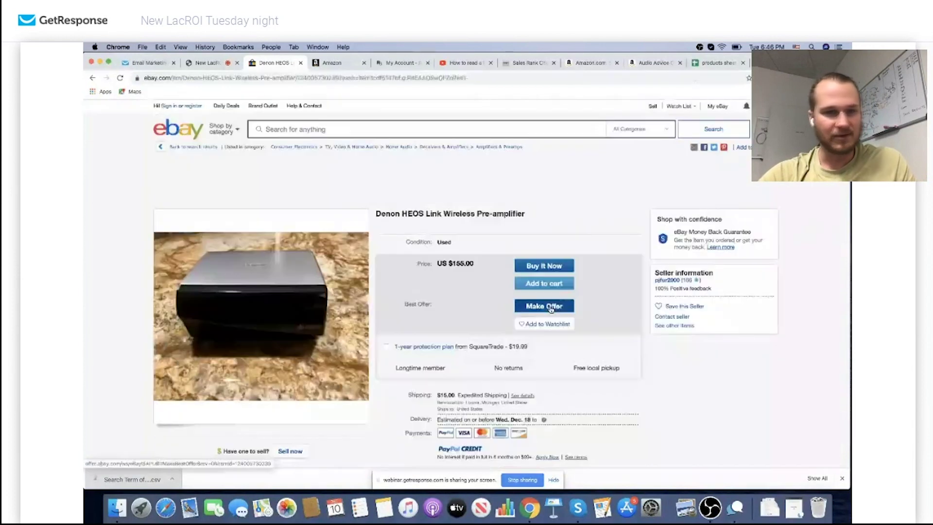
# Start an offer on the $93 HS2 auction, then back out of sign-in to the search results
pyautogui.click(547, 306)
pyautogui.click(93, 78)
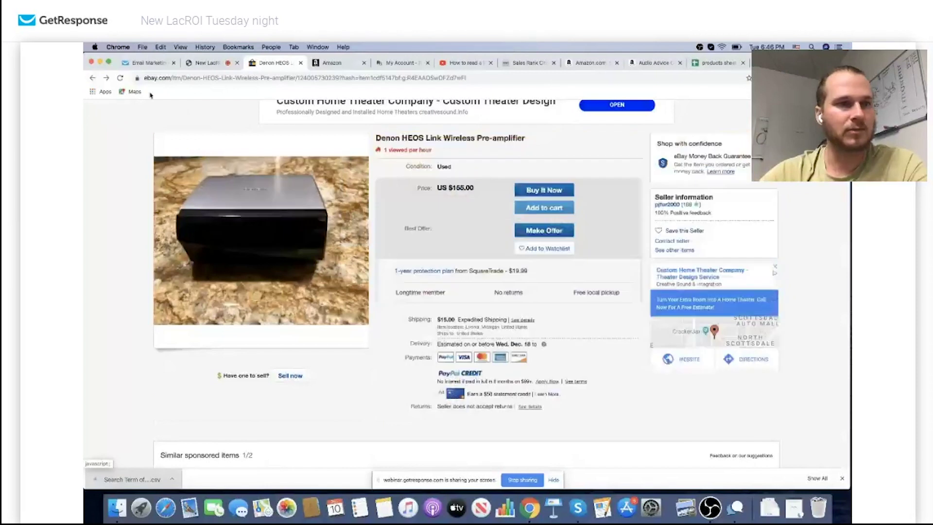
pyautogui.click(92, 77)
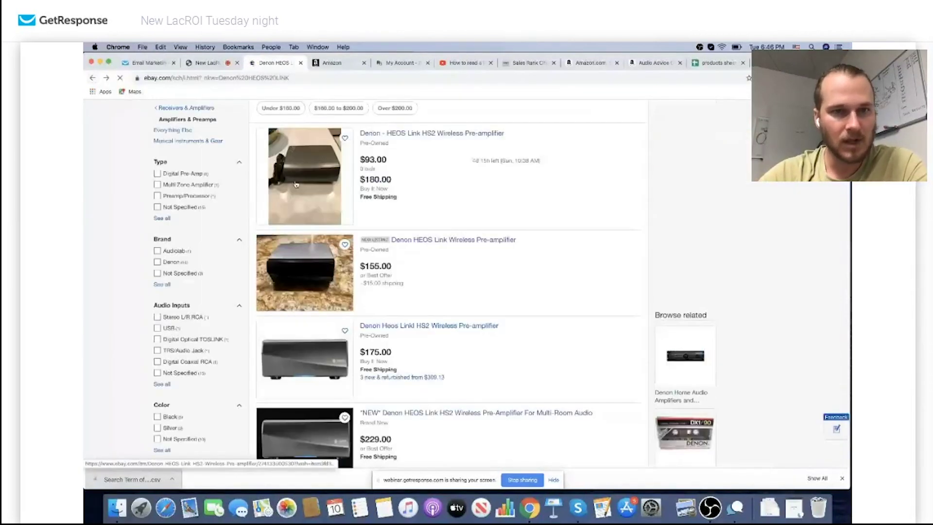
# Check the first HS2 pre-amplifier listing, then browse further HS2 offers at $250, $325 and $349
pyautogui.click(293, 186)
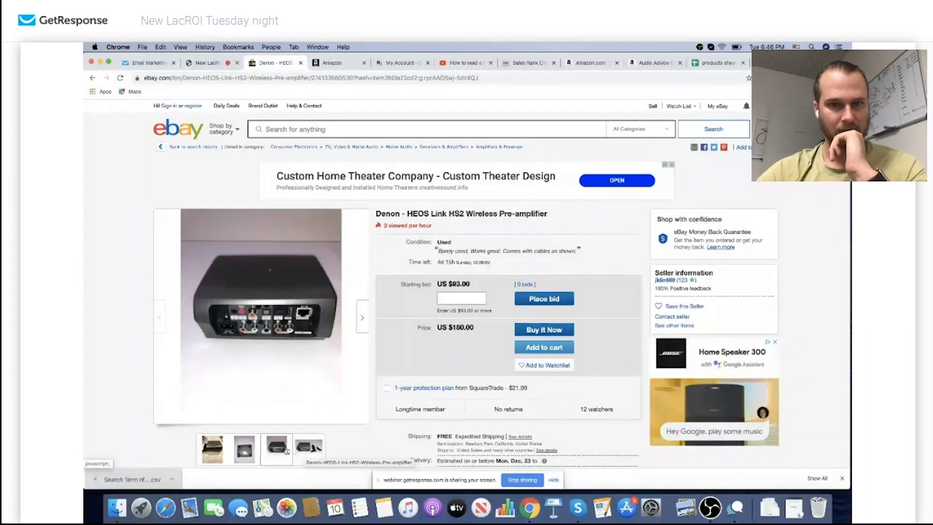
pyautogui.click(91, 79)
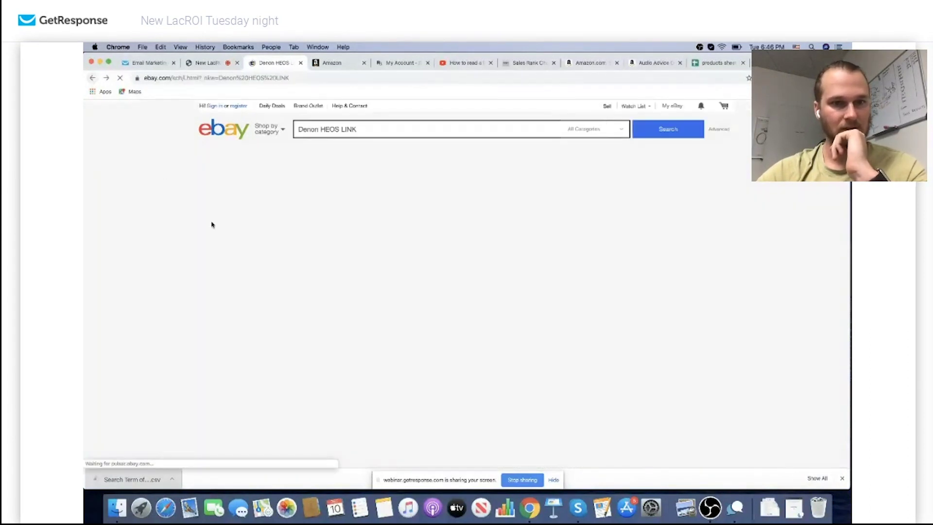
pyautogui.scroll(-6, 302, 288)
pyautogui.scroll(-1, 302, 288)
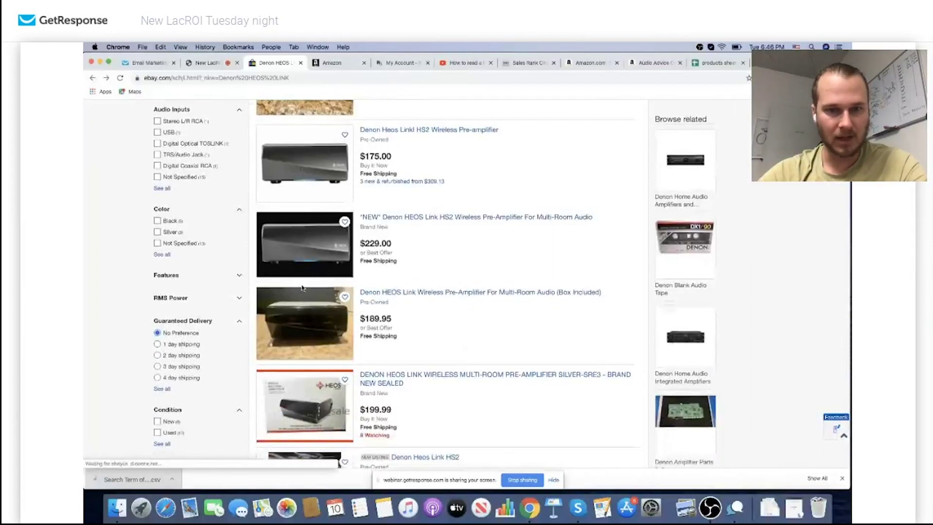
pyautogui.scroll(-10, 302, 288)
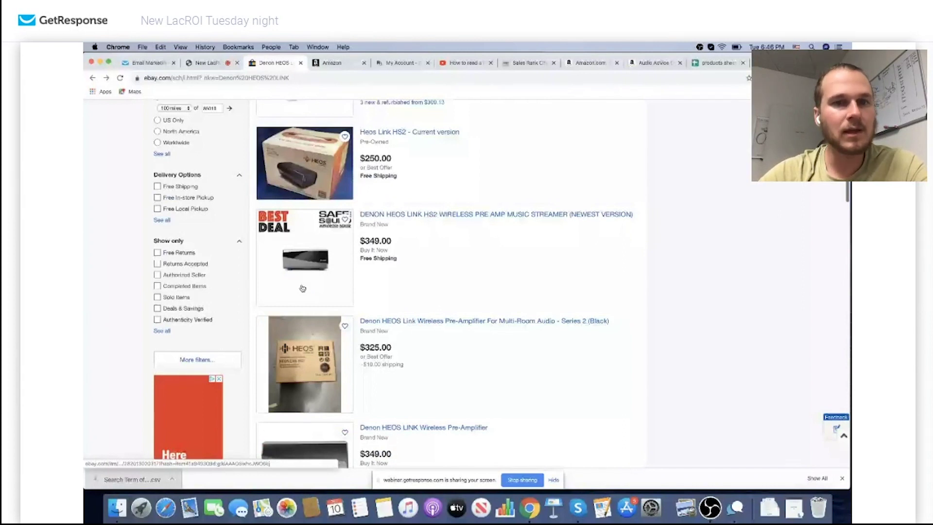
pyautogui.scroll(10, 302, 288)
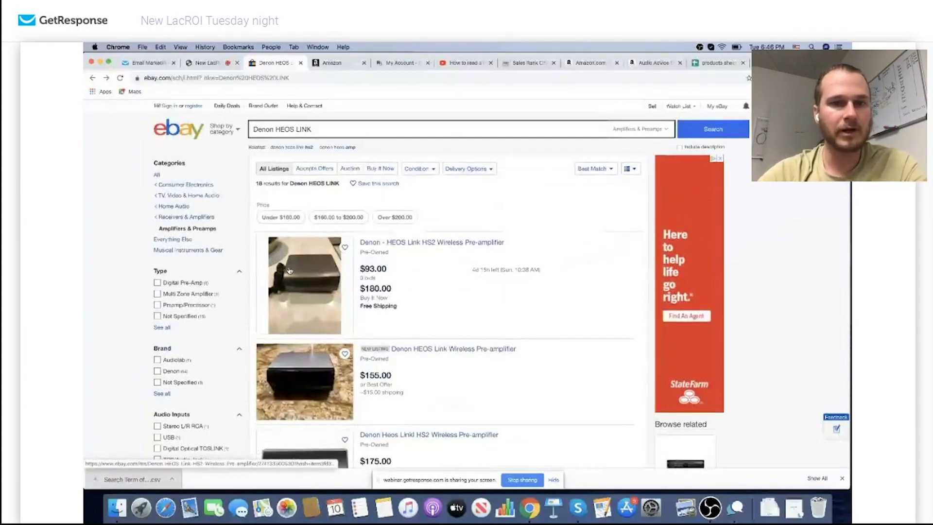
# Filter the results to under $180.00 and open the first Denon HEOS Link HS2 listing
pyautogui.click(291, 217)
pyautogui.click(459, 261)
pyautogui.scroll(-3, 459, 261)
pyautogui.scroll(-10, 460, 262)
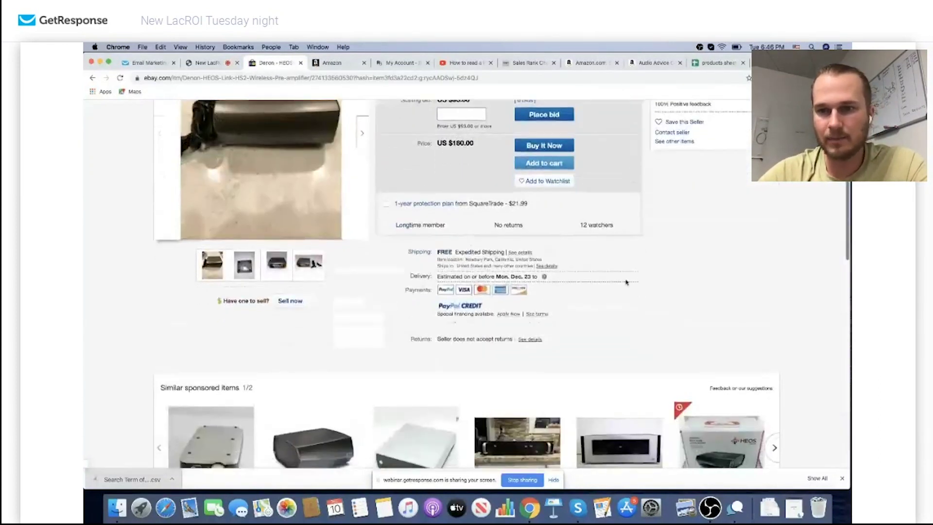
pyautogui.scroll(-1, 712, 330)
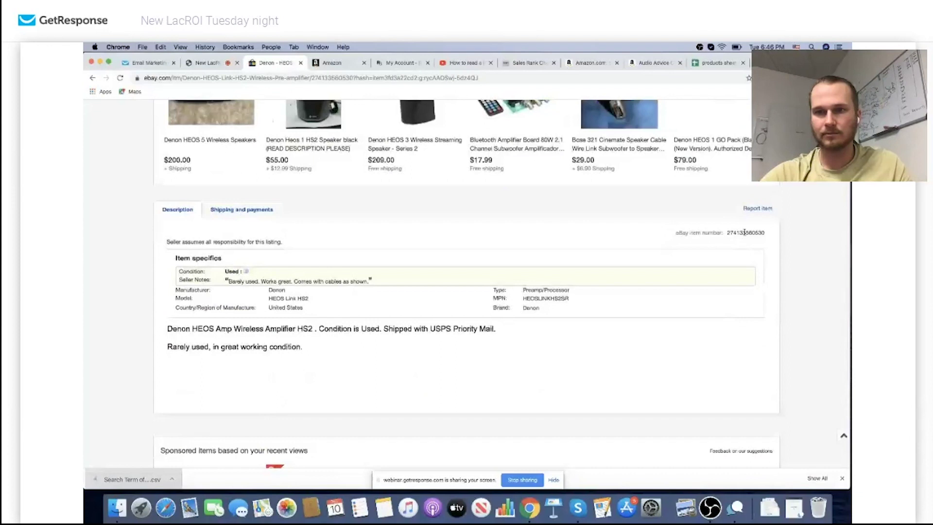
# Select the listing's eBay item number and bring up the LacROI results list
pyautogui.doubleClick(745, 231)
pyautogui.click(656, 209)
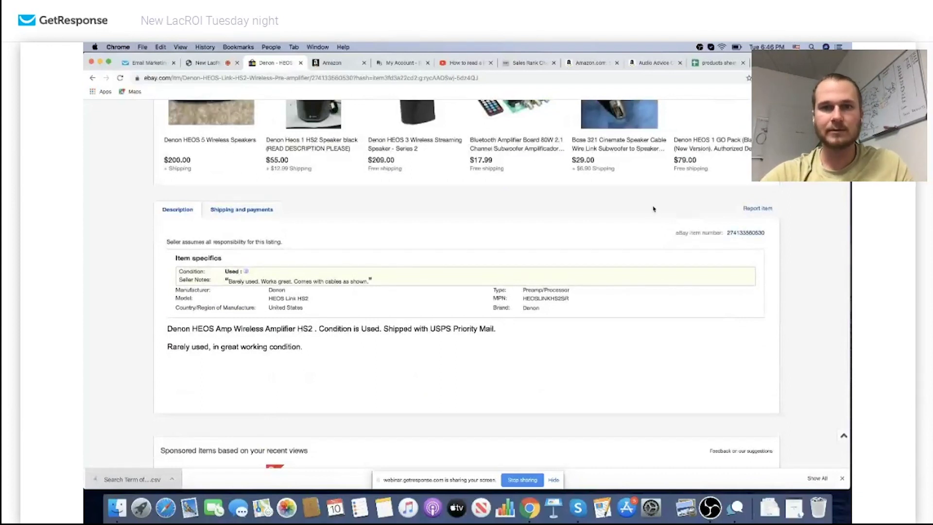
pyautogui.scroll(15, 657, 209)
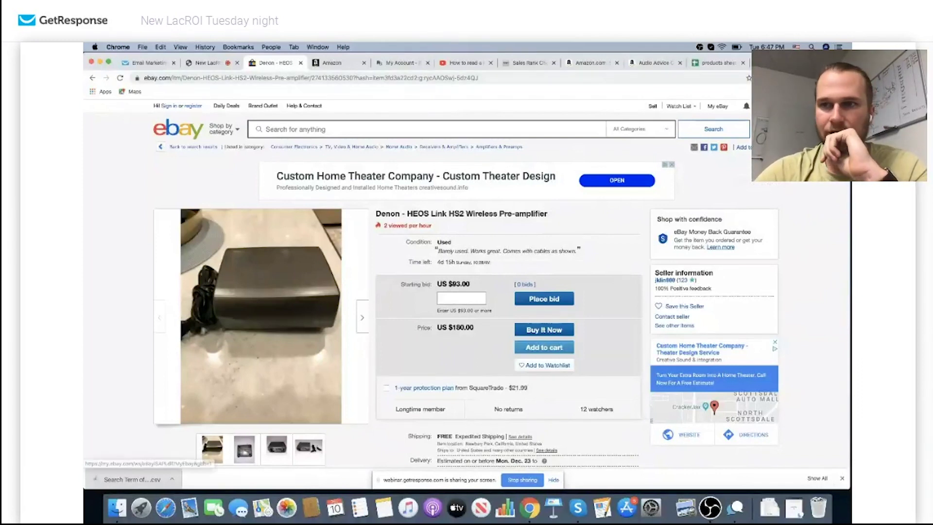
pyautogui.click(802, 78)
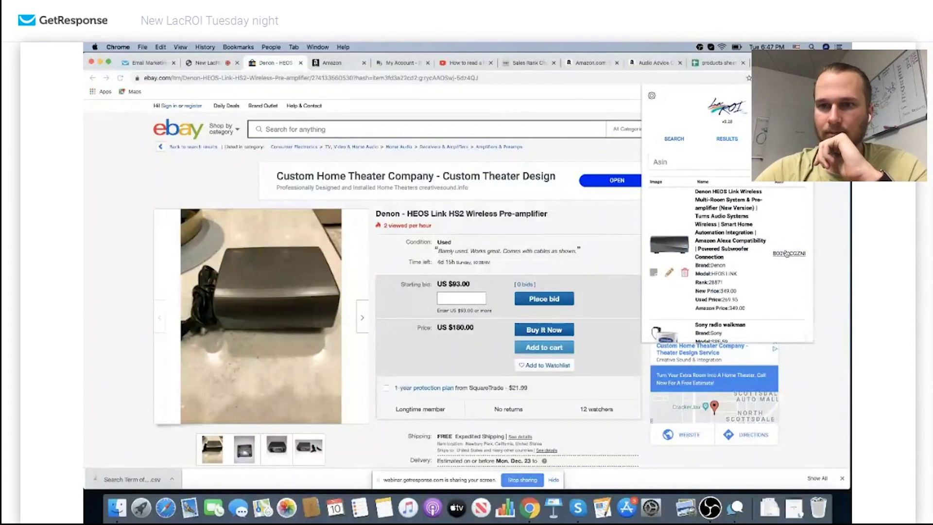
# Open the matched Amazon product page and set a 250 sell price and 125 buy cost in LacROI
pyautogui.click(786, 253)
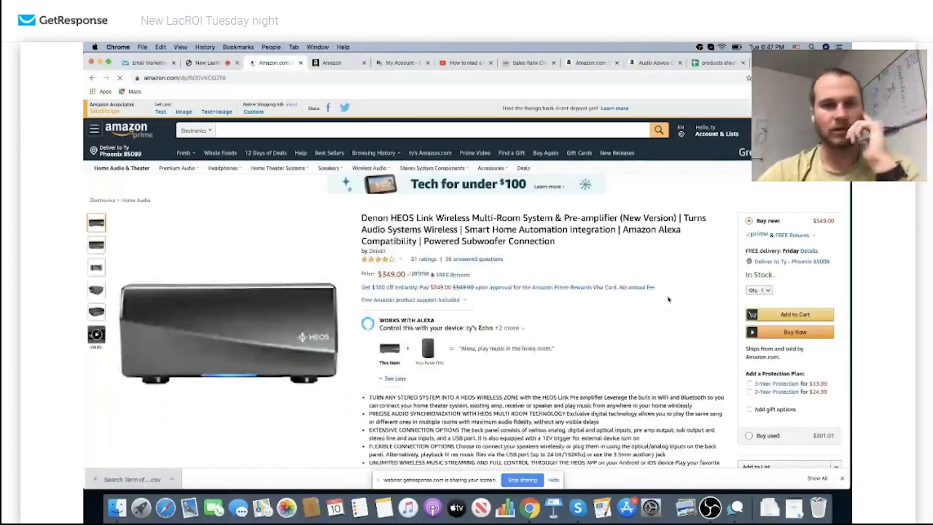
pyautogui.scroll(-2, 573, 289)
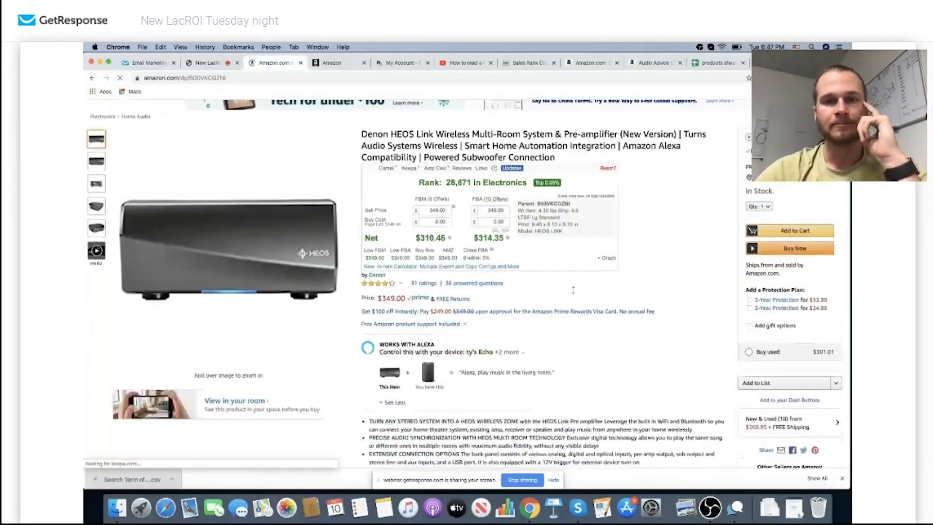
pyautogui.scroll(-1, 574, 293)
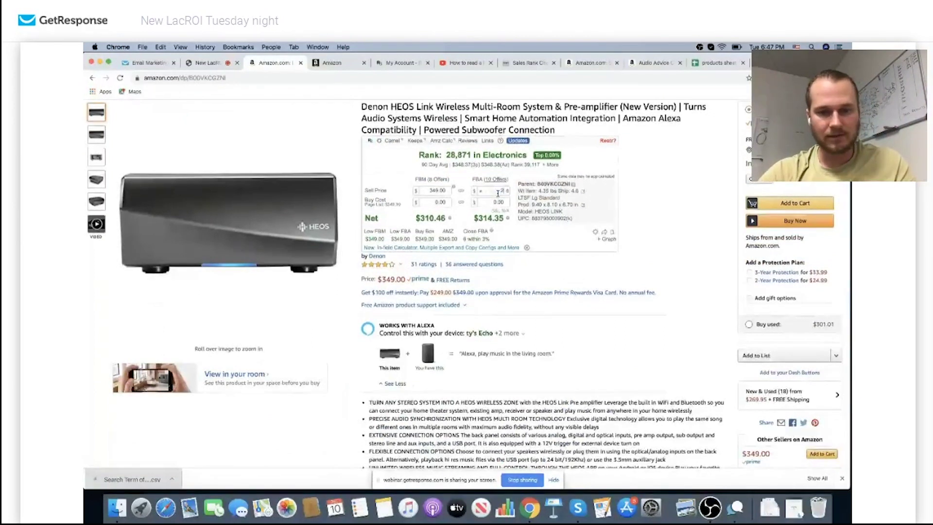
pyautogui.press('Return')
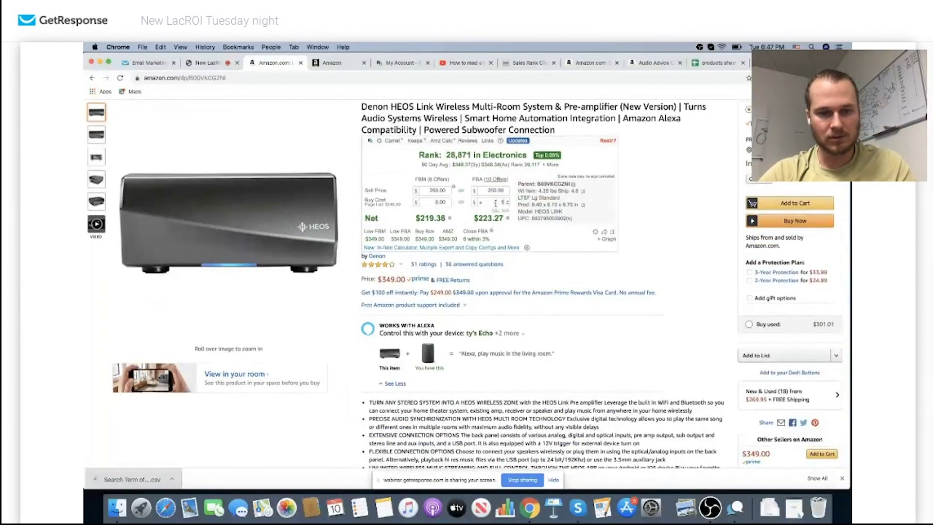
pyautogui.press('Return')
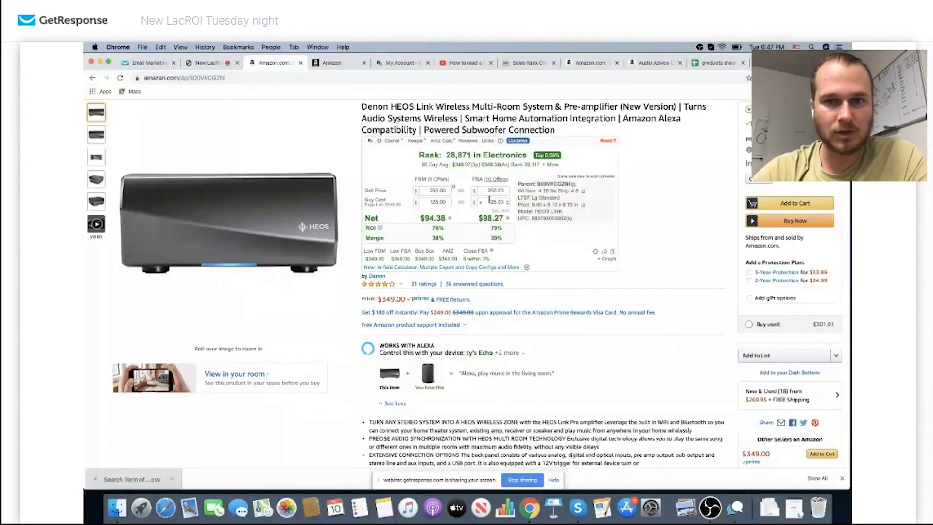
pyautogui.scroll(-3, 489, 200)
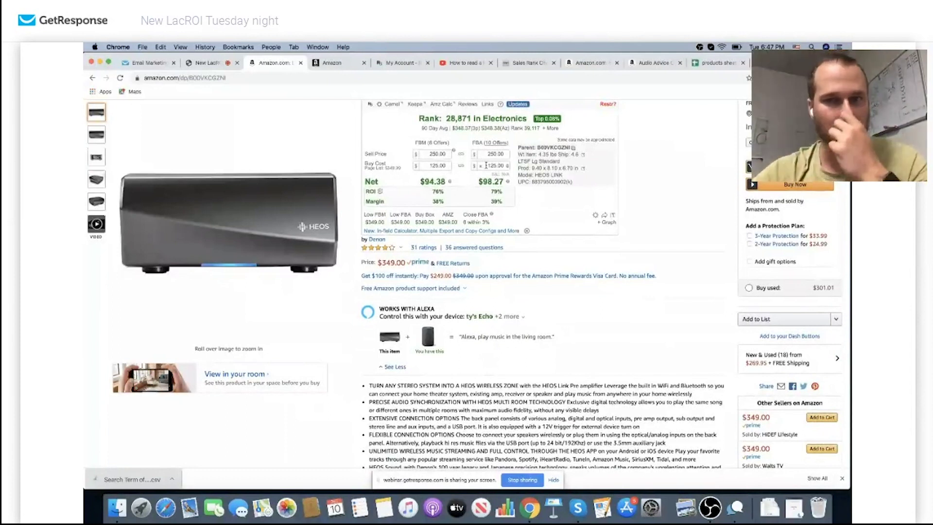
# Retype the FBA buy cost (150, then 25), then review the 90-day average and Keepa price chart
pyautogui.doubleClick(488, 165)
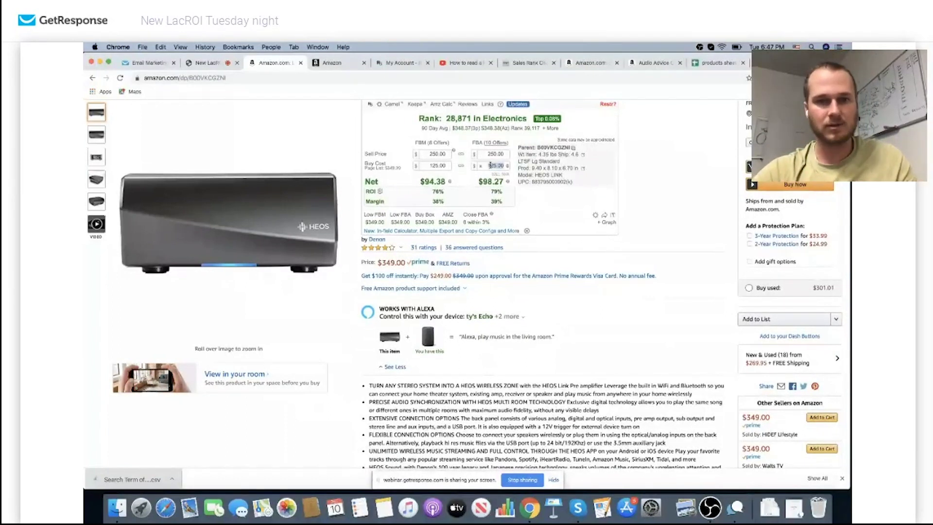
pyautogui.write('150')
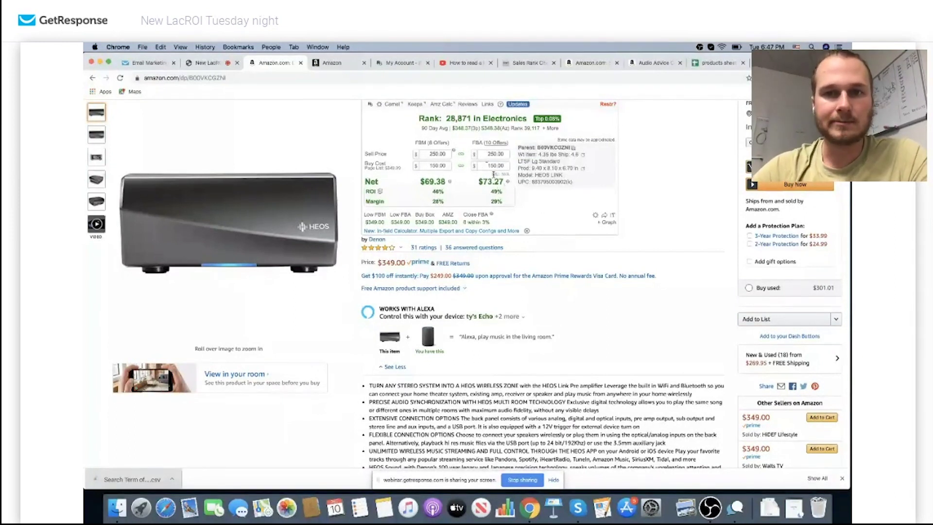
pyautogui.write('25')
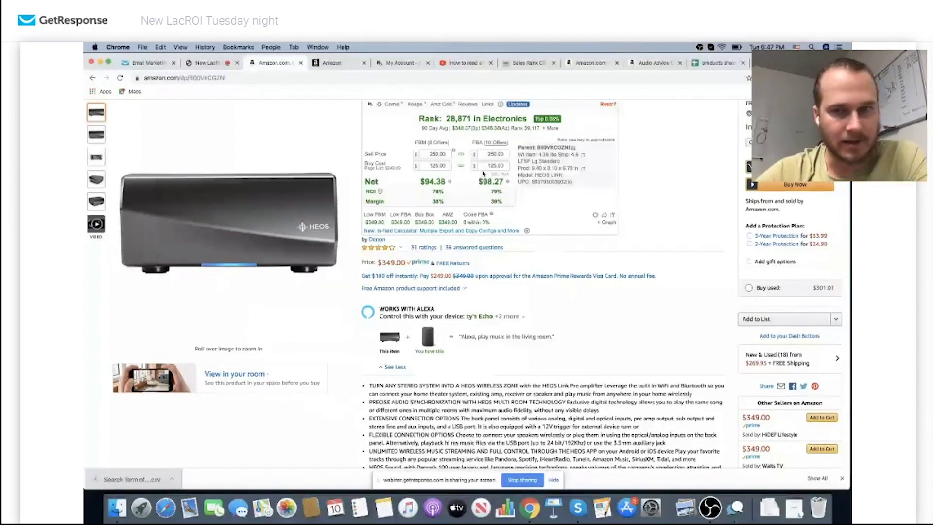
pyautogui.scroll(2, 486, 184)
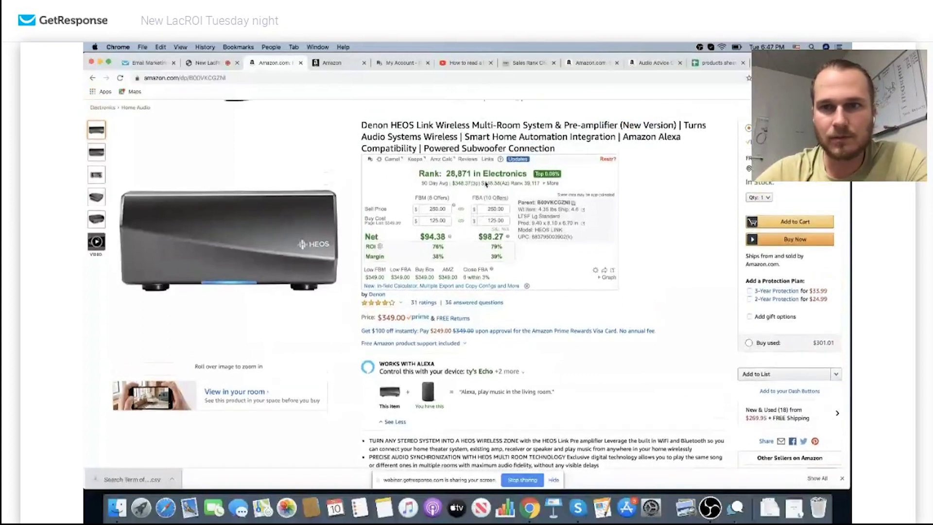
pyautogui.moveTo(485, 181)
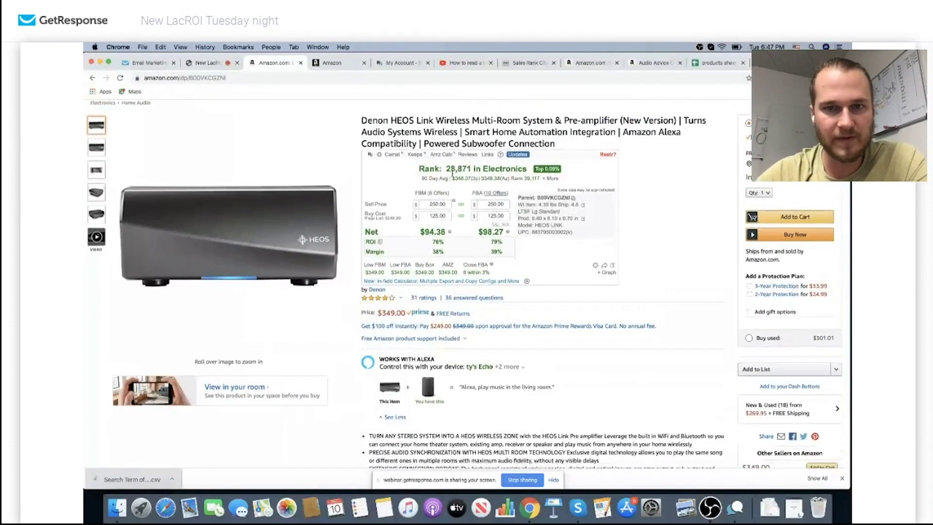
pyautogui.scroll(-10, 484, 295)
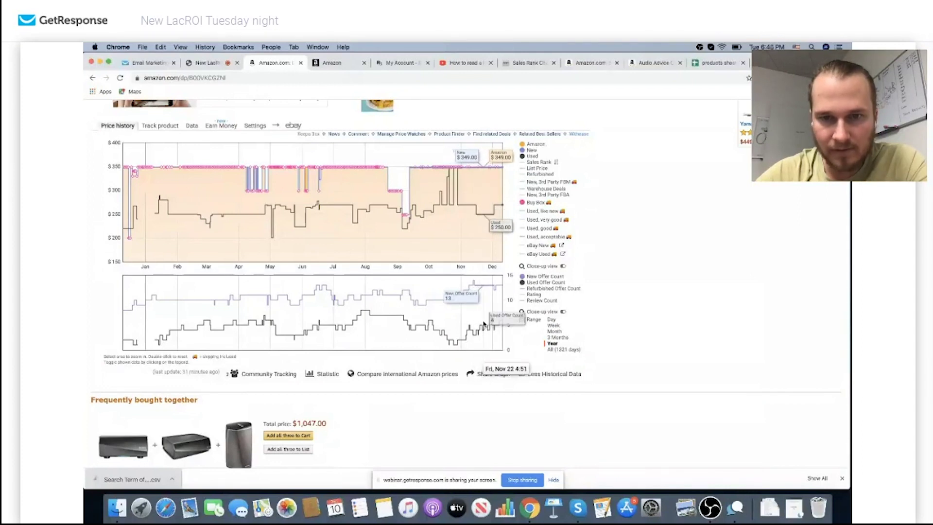
pyautogui.scroll(10, 621, 161)
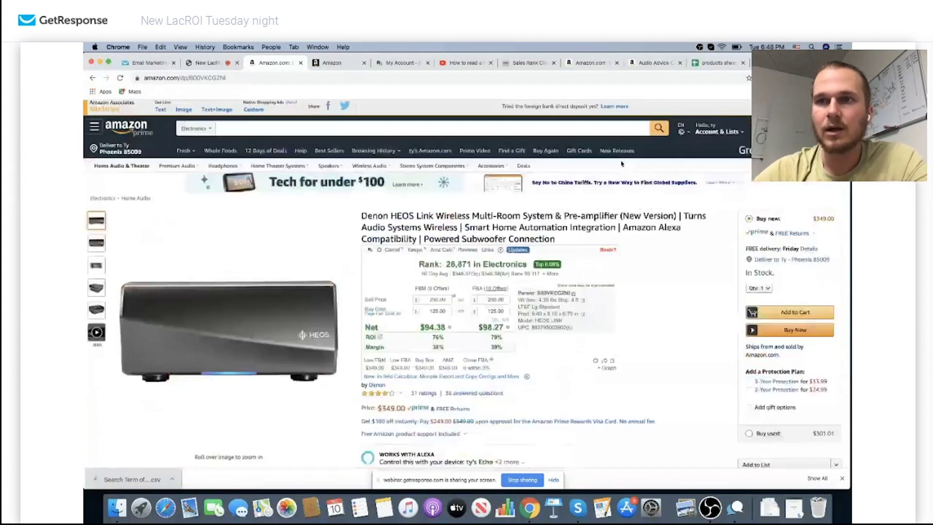
pyautogui.click(762, 78)
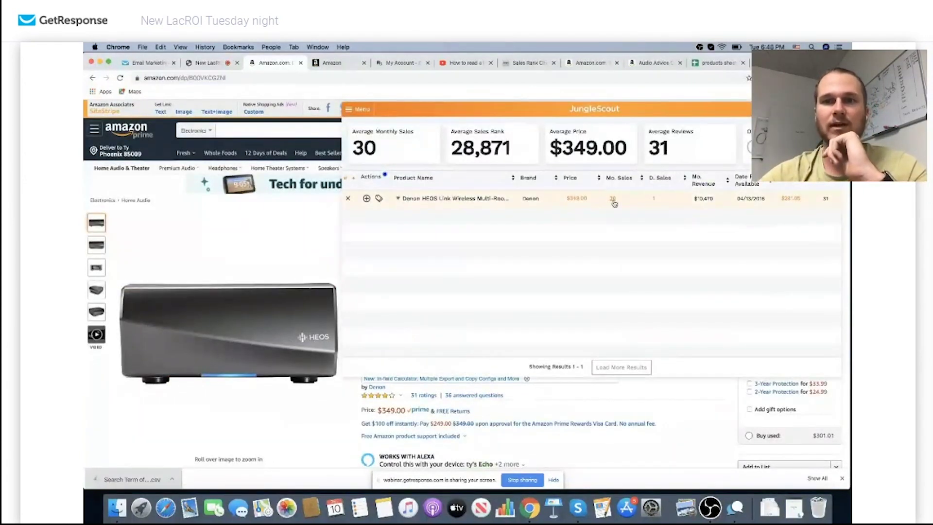
pyautogui.scroll(-3, 547, 323)
pyautogui.scroll(-3, 517, 409)
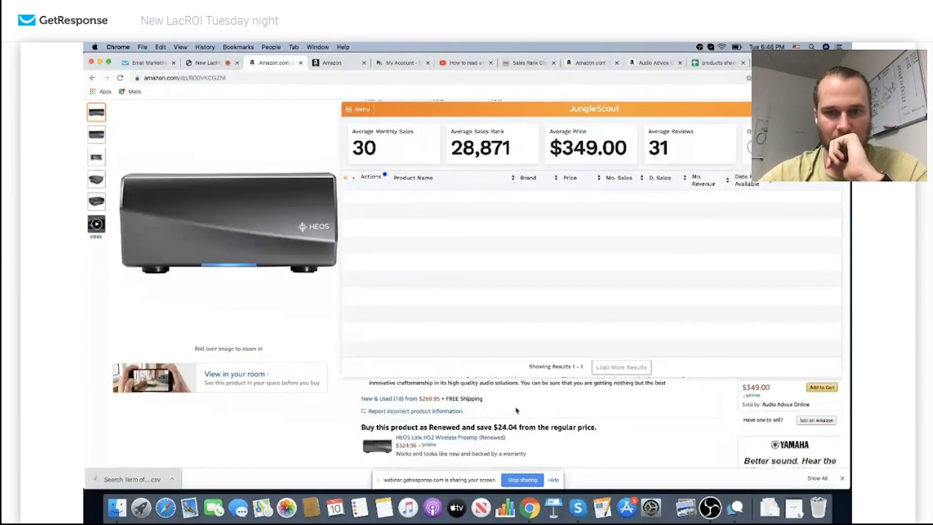
pyautogui.scroll(-5, 530, 403)
pyautogui.scroll(-2, 540, 397)
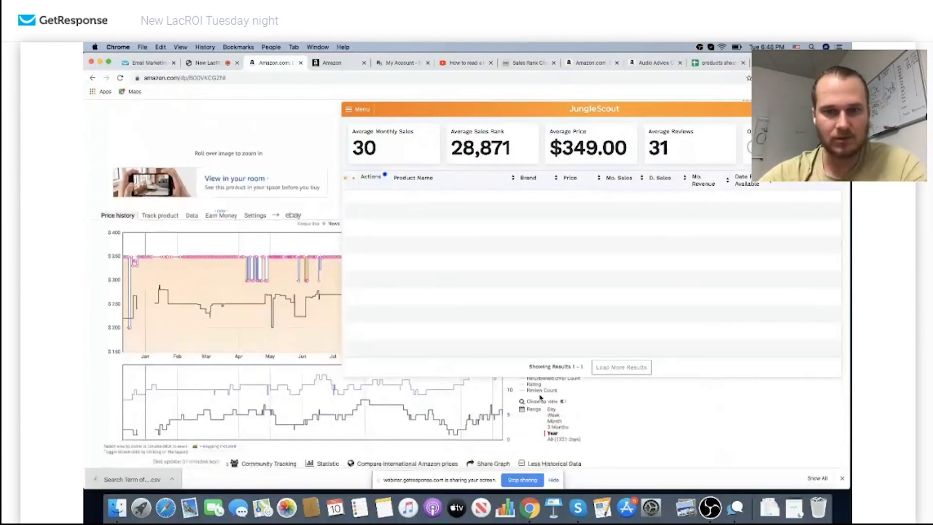
pyautogui.scroll(1, 510, 413)
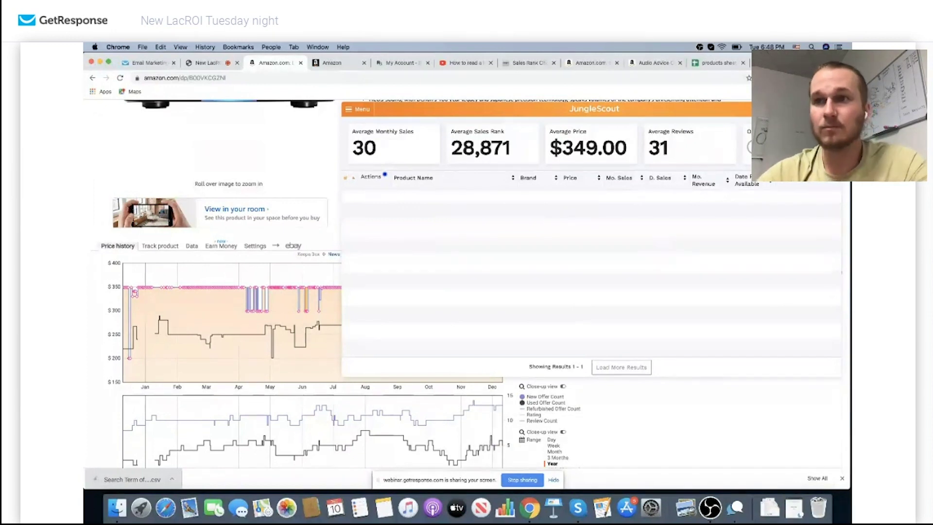
pyautogui.press('Escape')
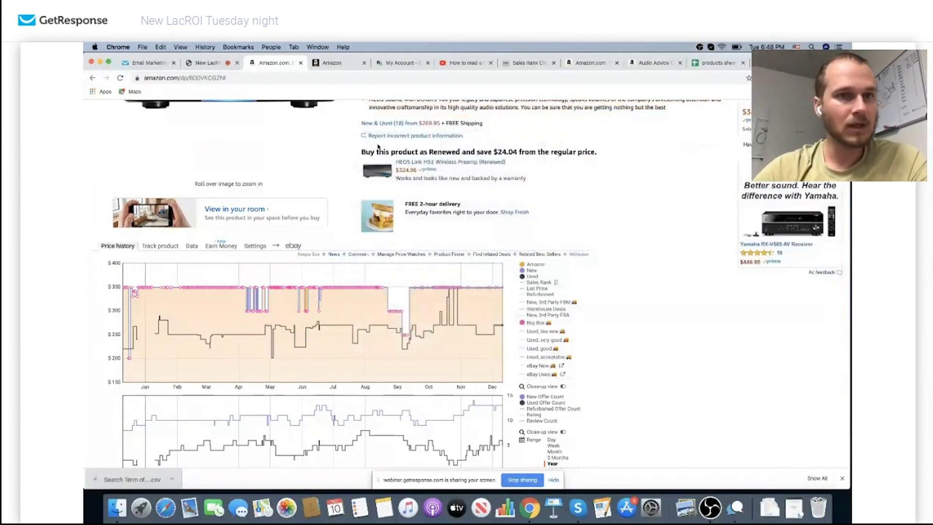
# Switch back to the 'New LacROI' webinar screen-sharing tab
pyautogui.click(208, 63)
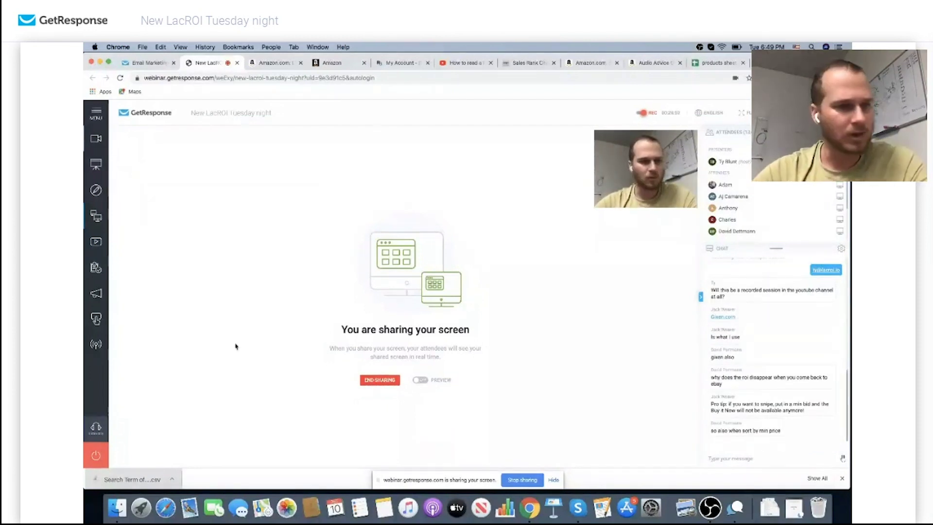
# Choose YouTube as the webinar's live-stream destination and go to YouTube Studio's live streaming page
pyautogui.click(96, 345)
pyautogui.click(442, 285)
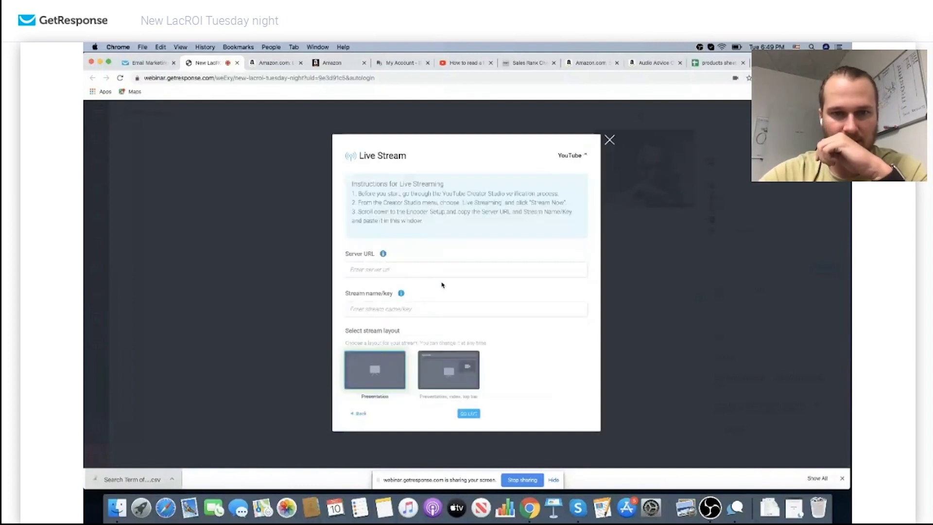
pyautogui.click(463, 63)
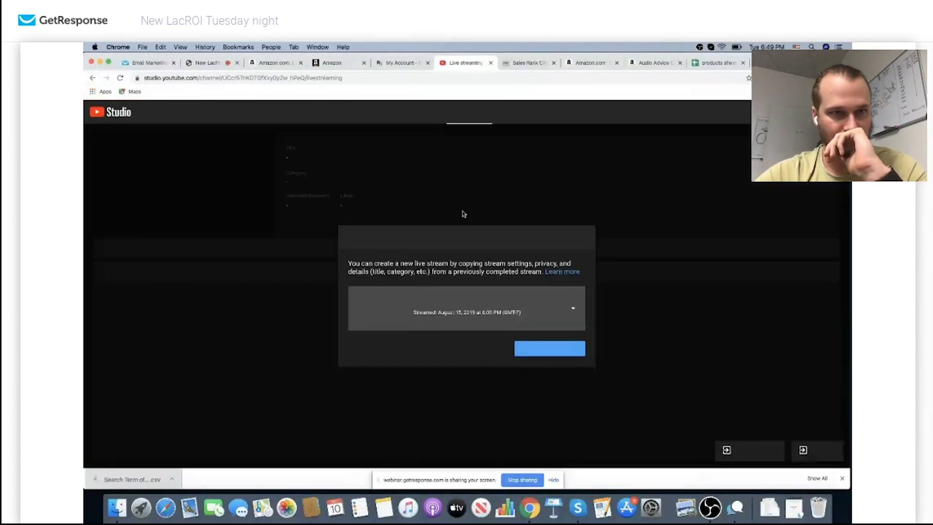
# Create a public 'lacroi call' stream marked not made for kids and copy its stream key
pyautogui.click(477, 346)
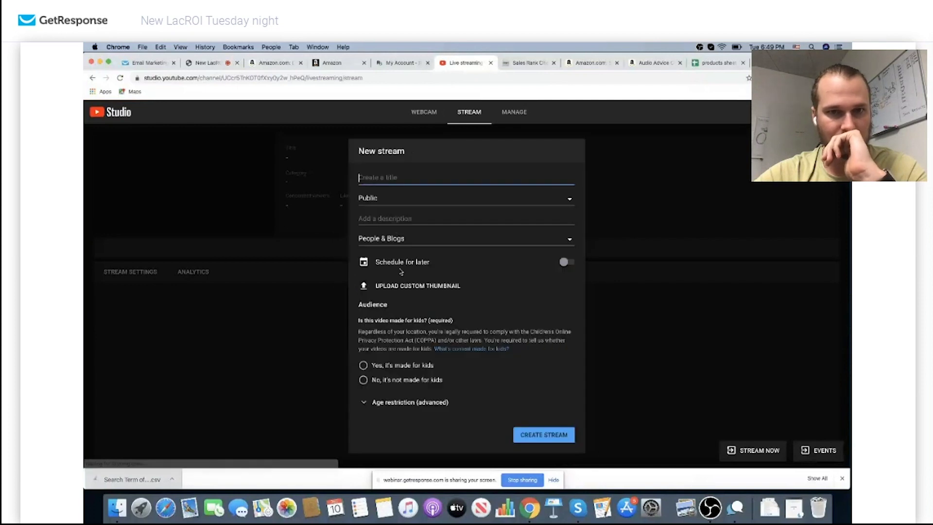
pyautogui.write('lacroi ')
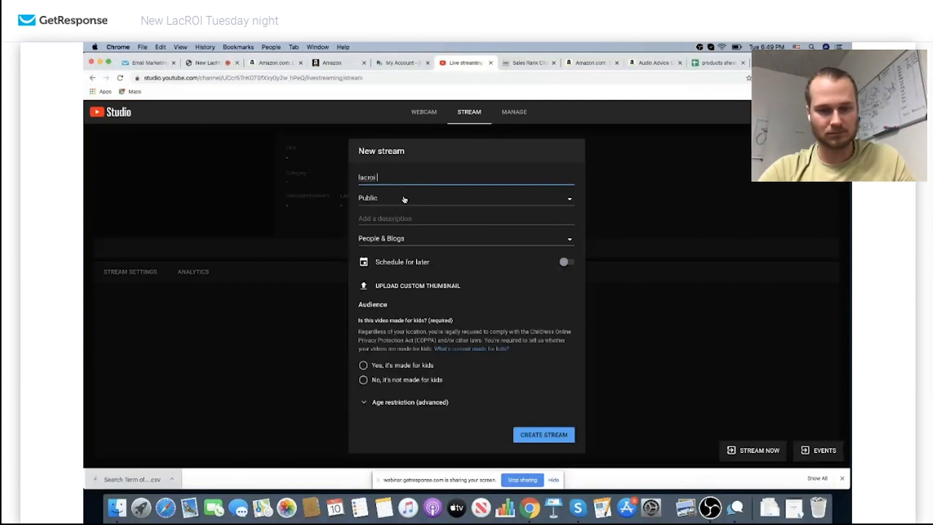
pyautogui.write('call')
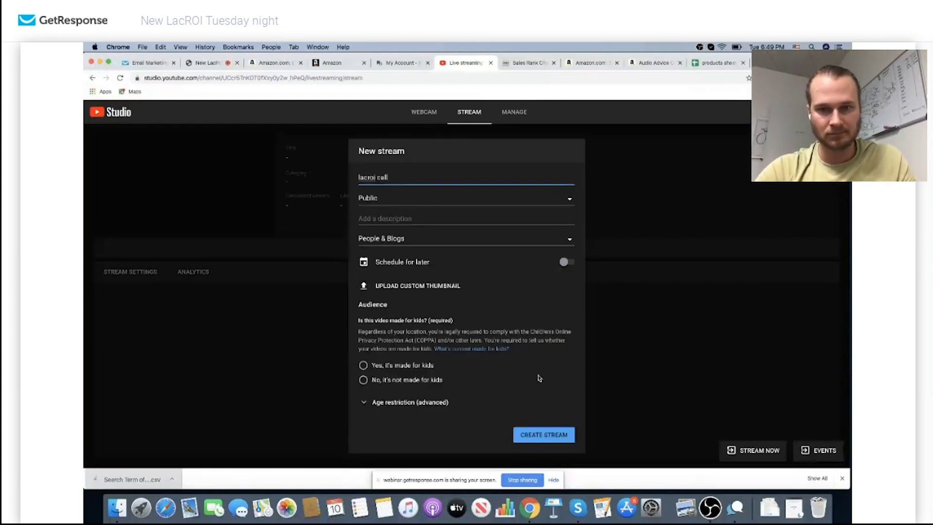
pyautogui.click(392, 383)
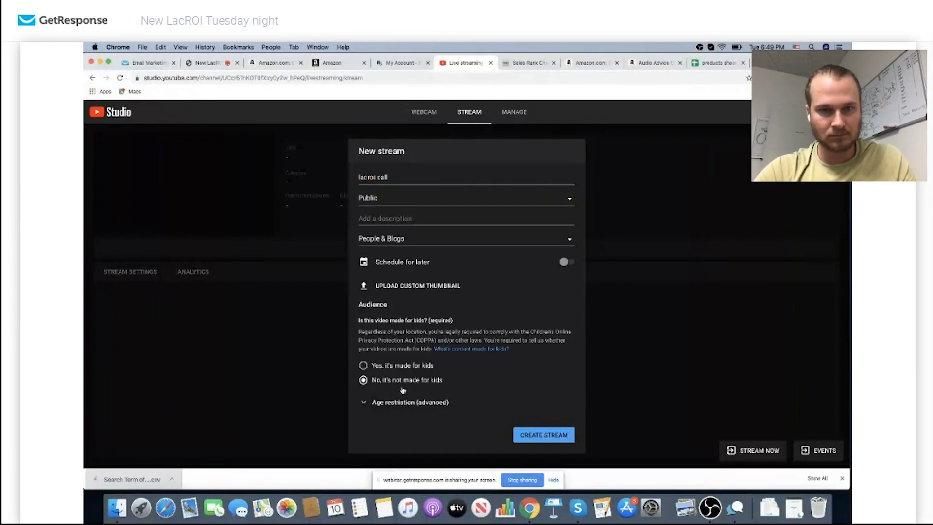
pyautogui.click(529, 434)
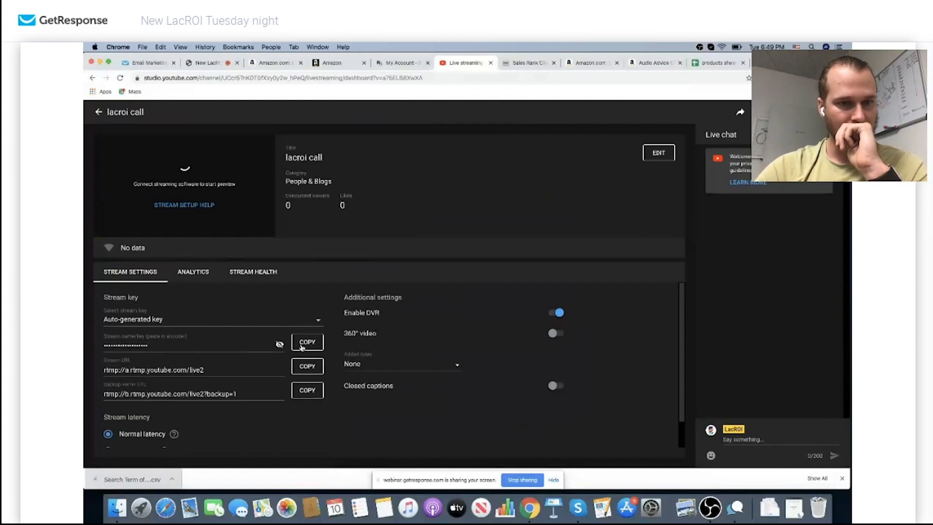
pyautogui.click(302, 346)
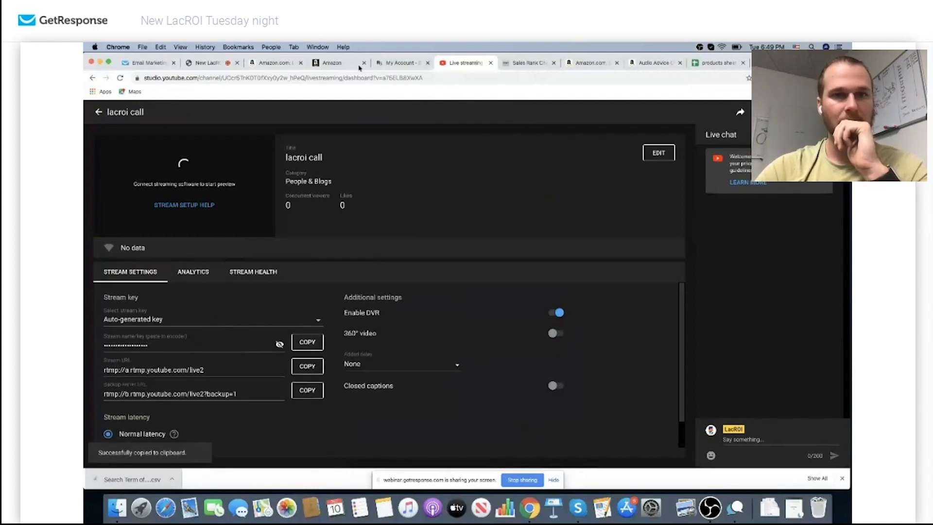
pyautogui.click(208, 63)
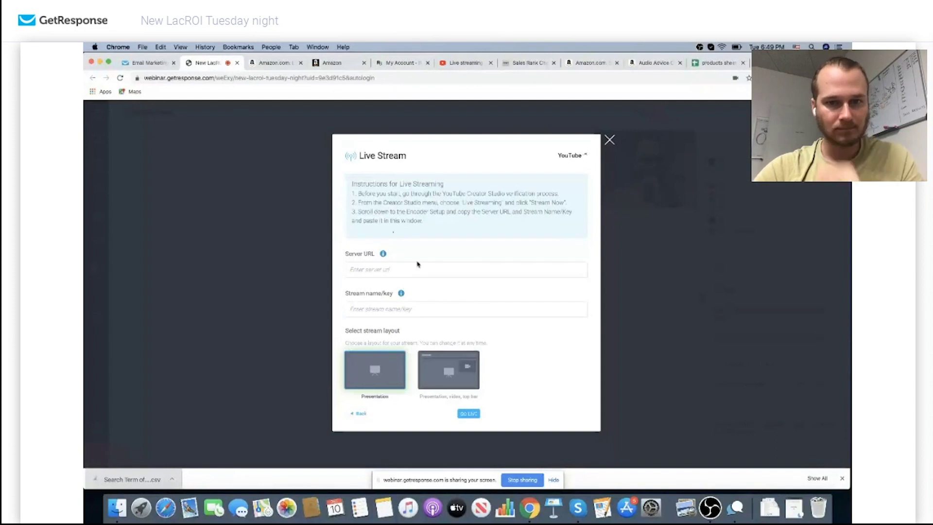
# Paste the YouTube stream key into Stream name/key and copy YouTube's stream server URL
pyautogui.click(415, 309)
pyautogui.press('super+v')
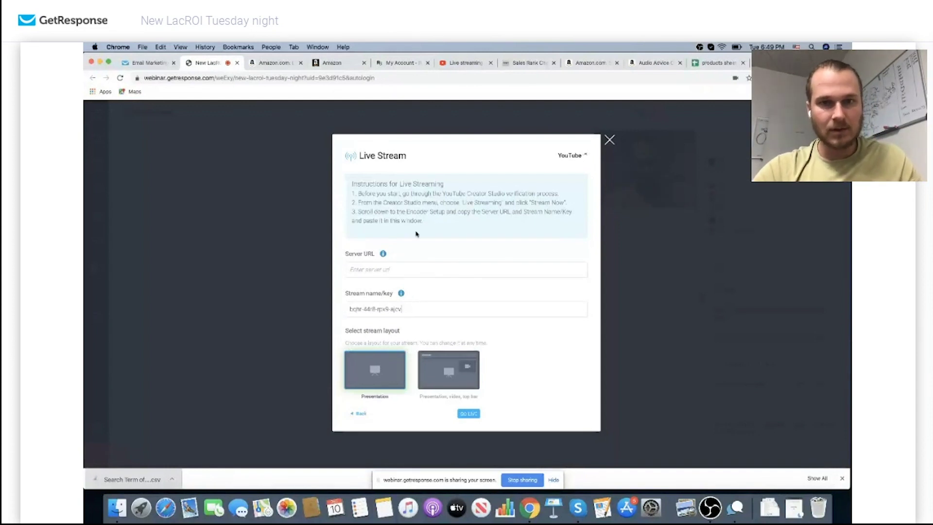
pyautogui.click(442, 66)
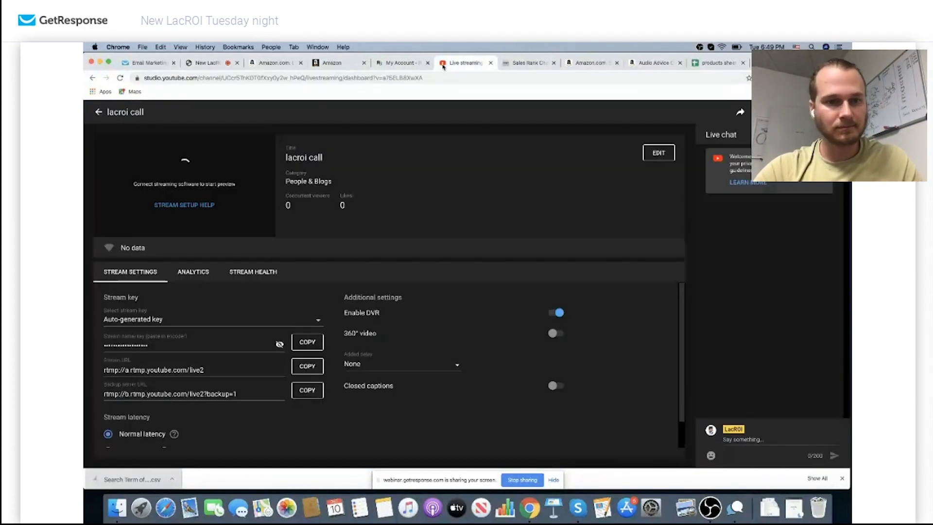
pyautogui.click(307, 365)
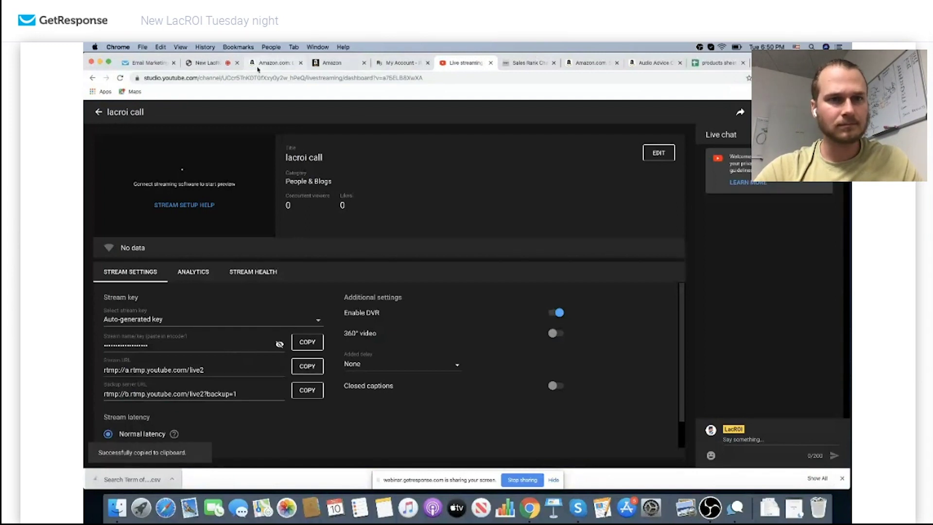
pyautogui.click(206, 63)
# Paste the server URL into Server URL, go live, and close the stream setup
pyautogui.click(422, 263)
pyautogui.press('super+v')
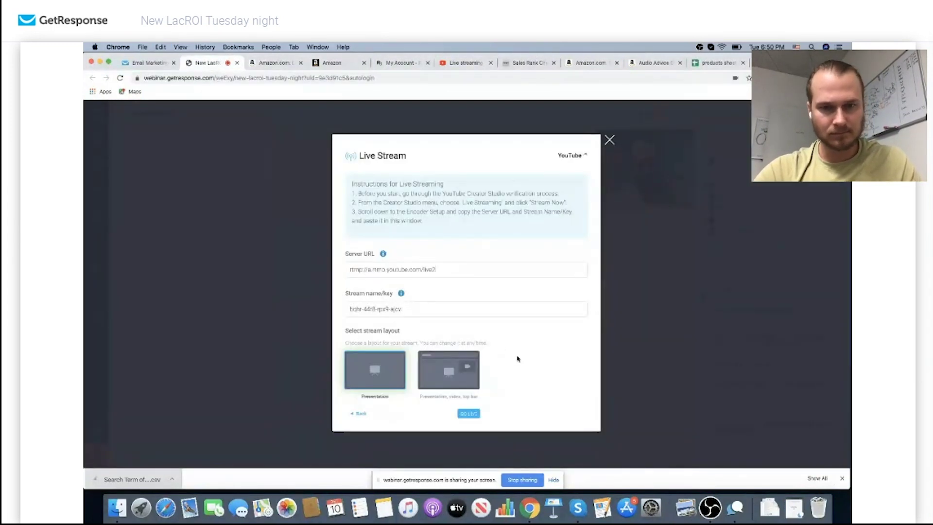
pyautogui.click(470, 412)
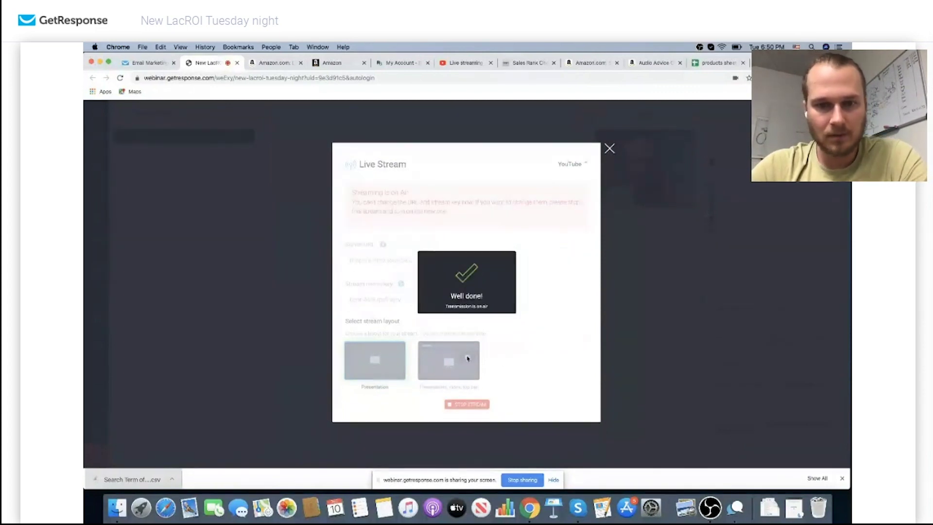
pyautogui.click(609, 148)
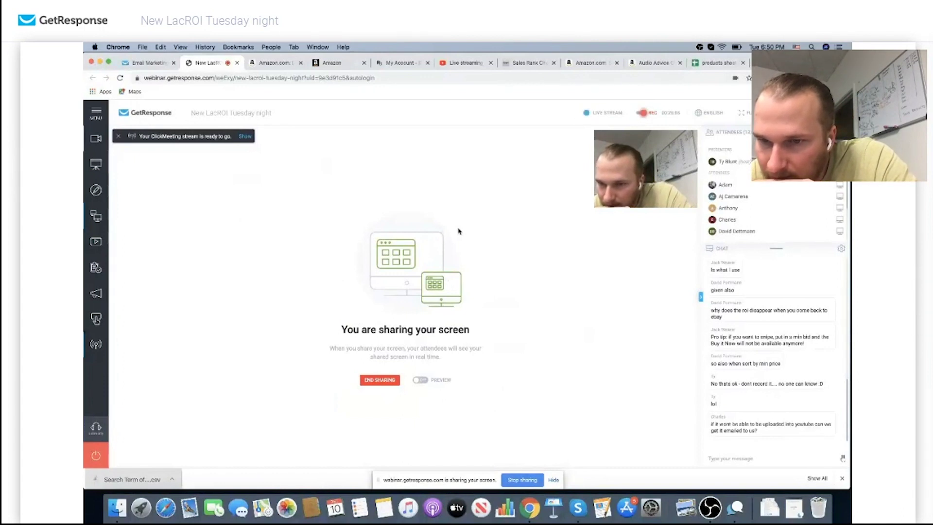
pyautogui.moveTo(687, 142)
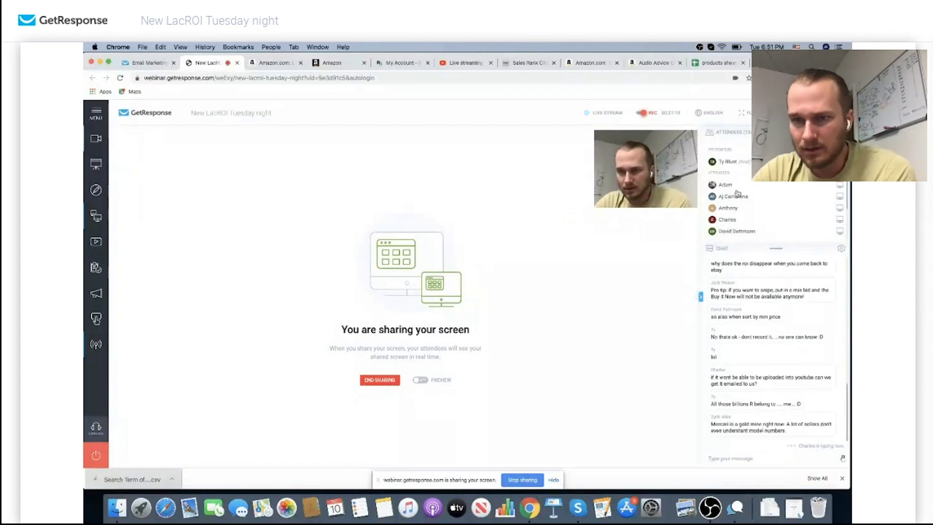
pyautogui.scroll(-4, 737, 194)
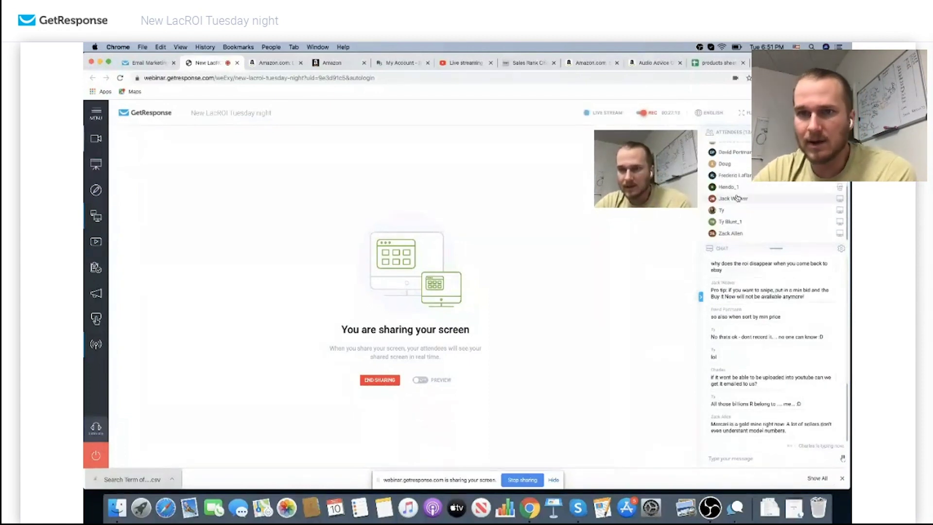
pyautogui.scroll(5, 737, 198)
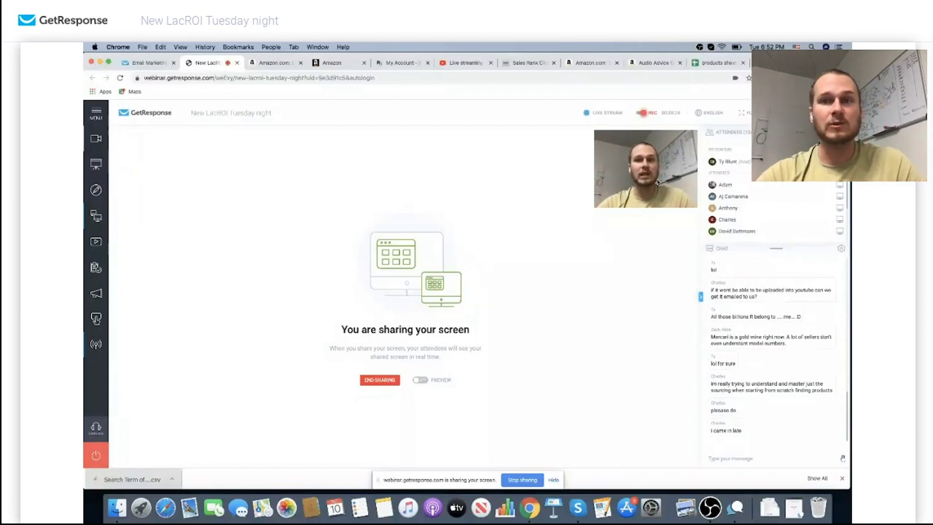
# Check the Denon HEOS Link's restrictions in Seller Central, then return to the Sony NW-A45 Walkman page
pyautogui.click(339, 62)
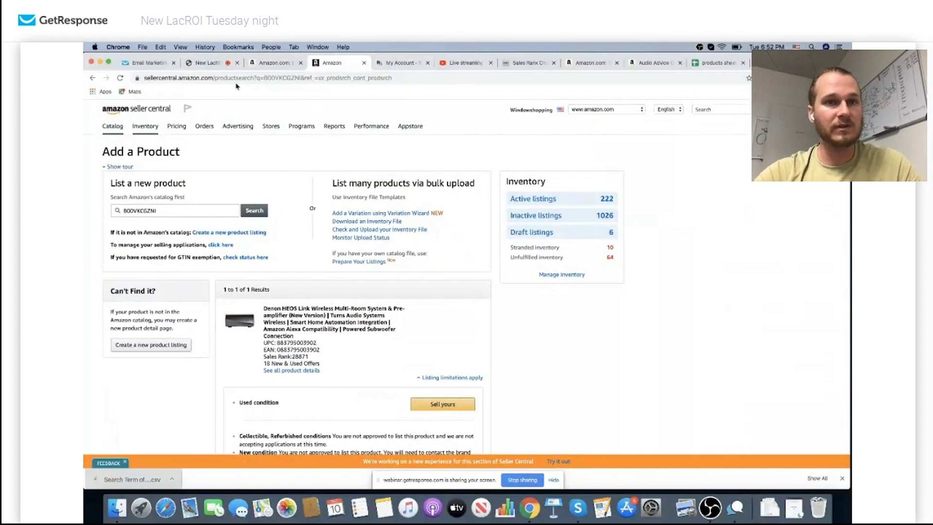
pyautogui.click(268, 66)
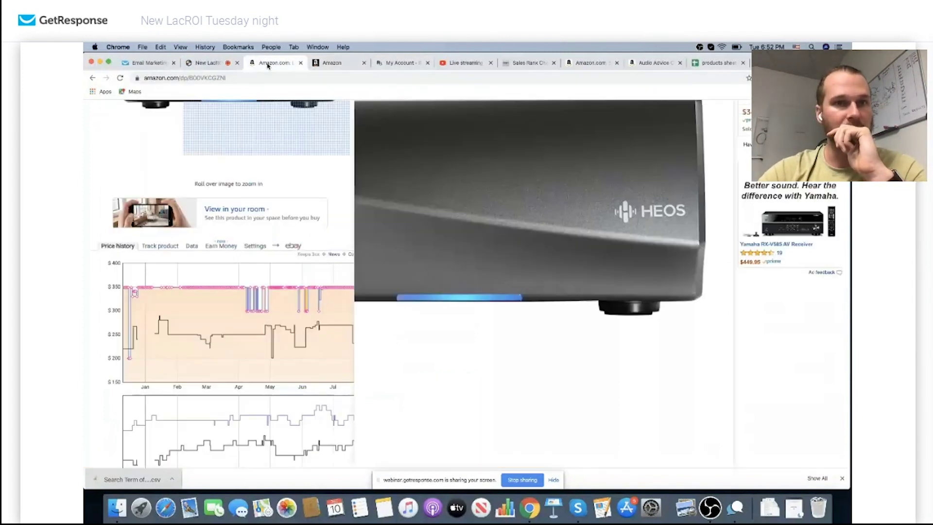
pyautogui.scroll(10, 336, 171)
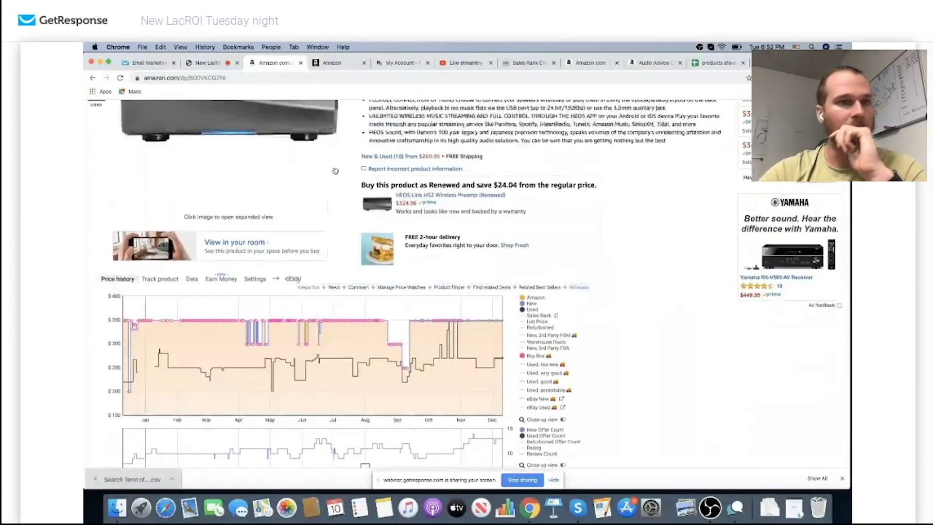
pyautogui.click(92, 78)
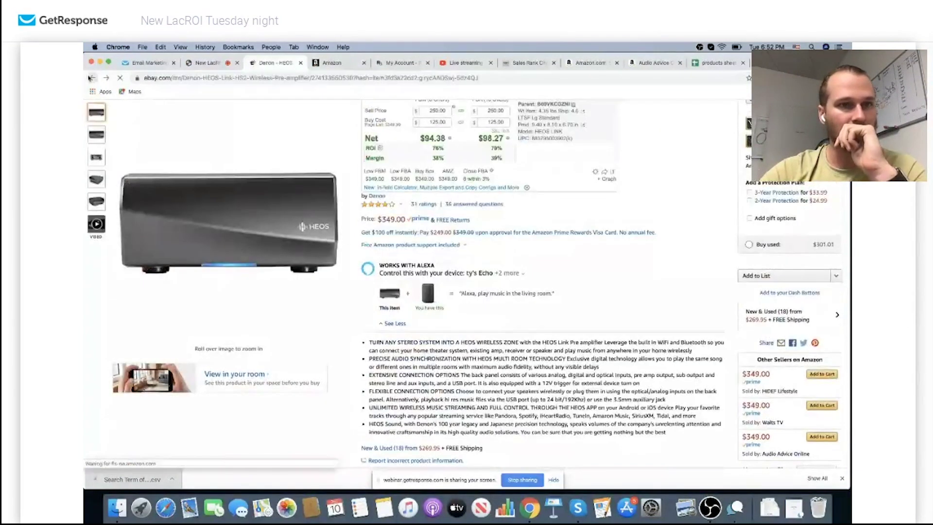
pyautogui.click(605, 64)
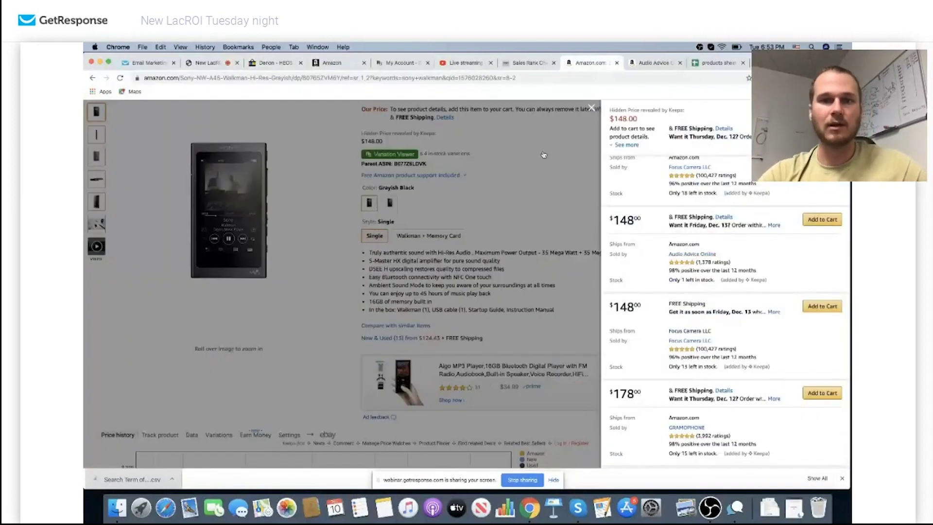
# Return to the Sony Walkman search results and reopen the Sony NW-A45 product page
pyautogui.click(544, 155)
pyautogui.scroll(3, 542, 161)
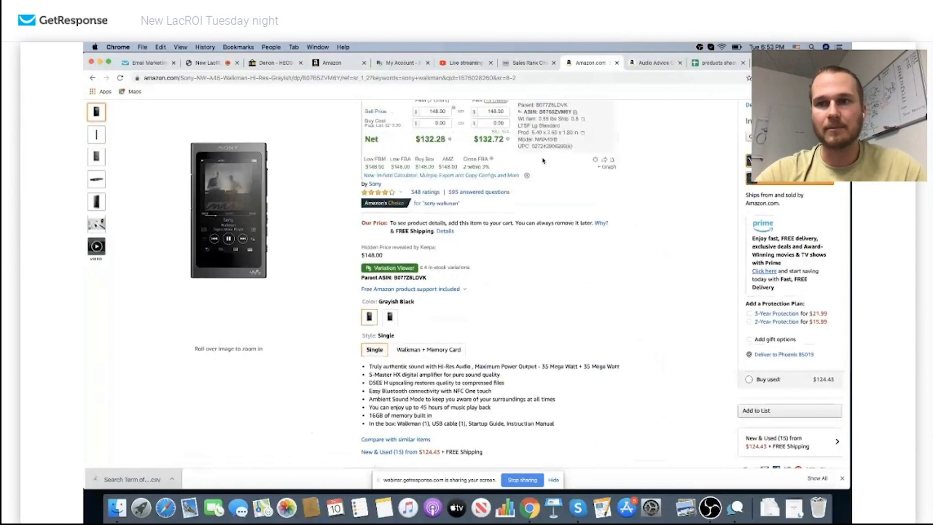
pyautogui.press('super+bracketleft')
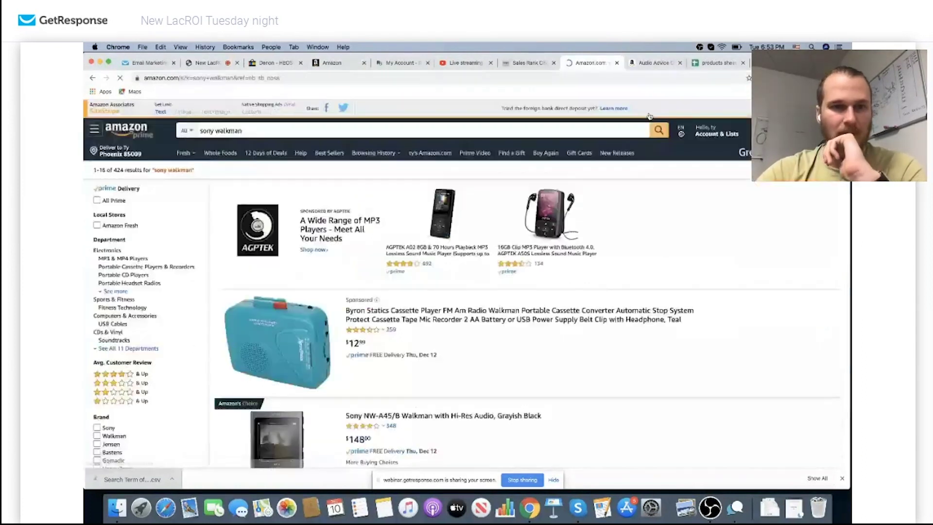
pyautogui.scroll(-3, 523, 219)
pyautogui.click(350, 234)
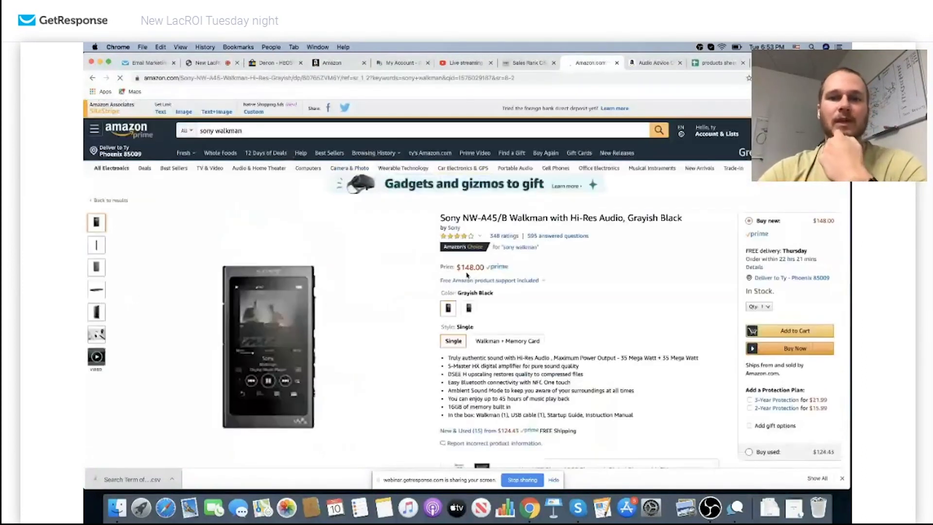
pyautogui.scroll(-5, 466, 275)
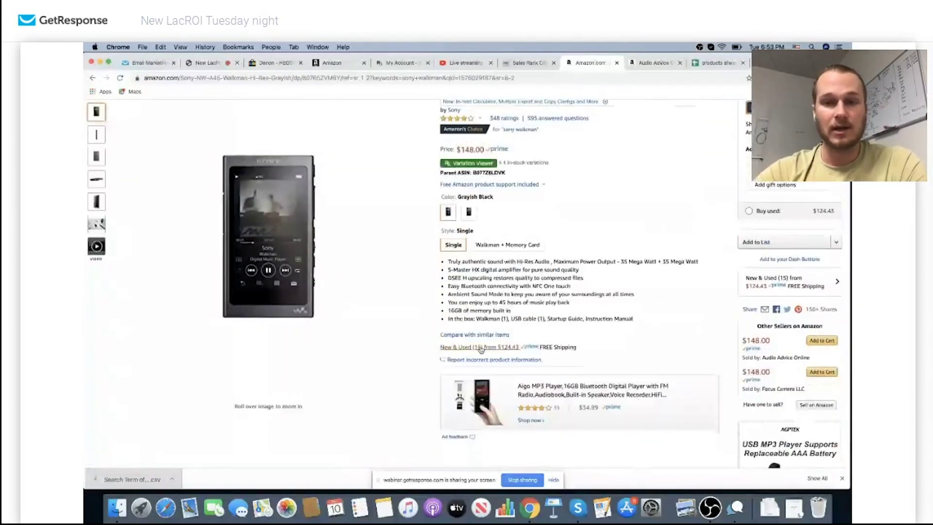
# Filter the NW-A45's offers to New condition and open Audio Advice Online's seller profile
pyautogui.click(481, 347)
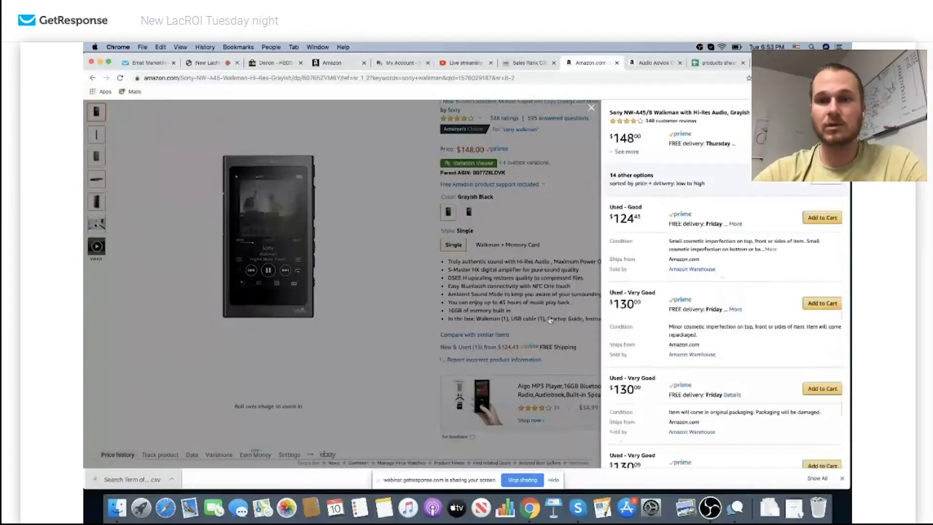
pyautogui.click(824, 180)
pyautogui.click(828, 268)
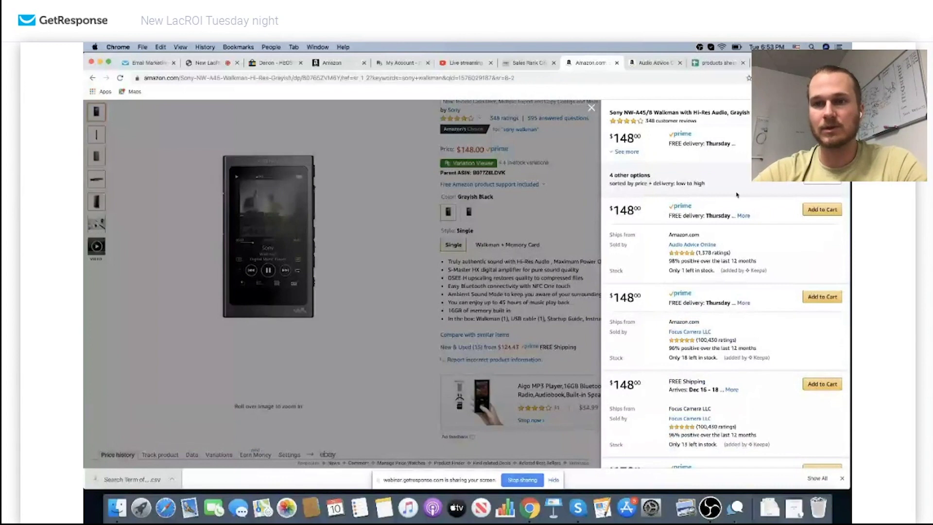
pyautogui.scroll(-2, 719, 214)
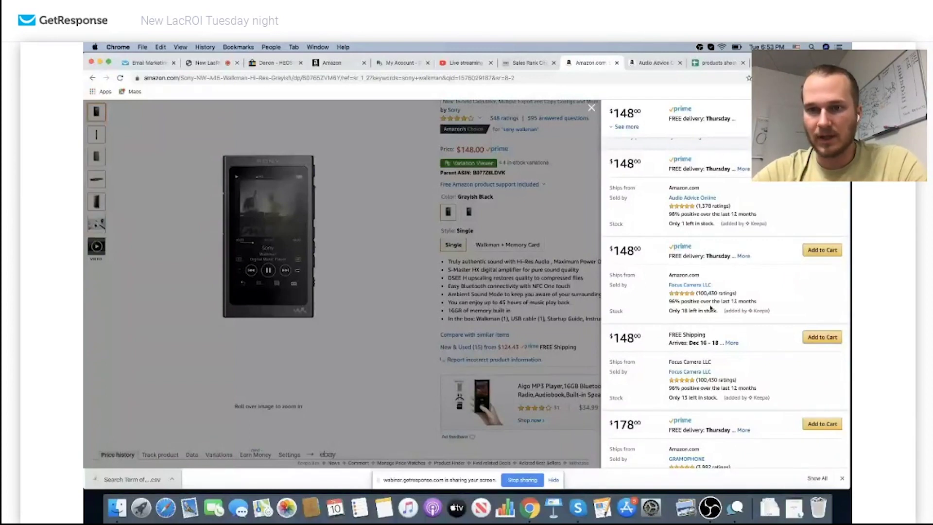
pyautogui.scroll(-2, 707, 379)
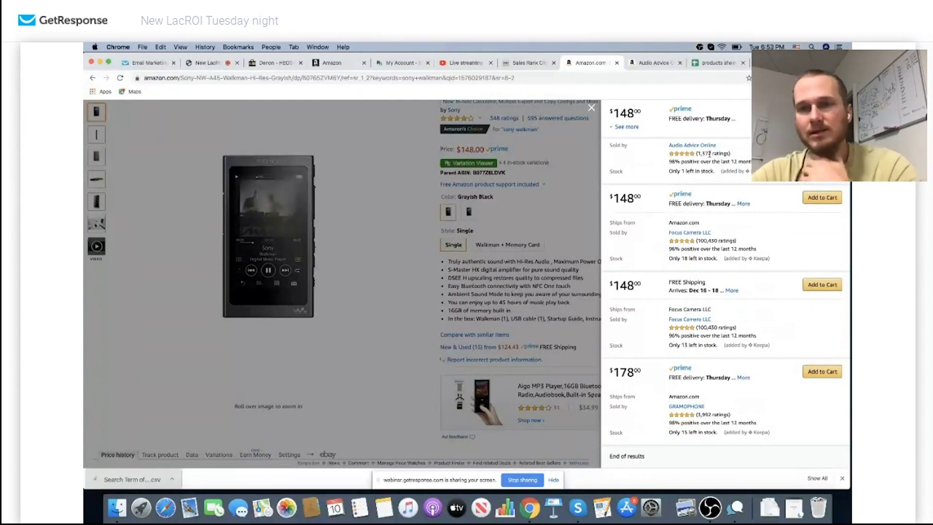
pyautogui.scroll(1, 702, 192)
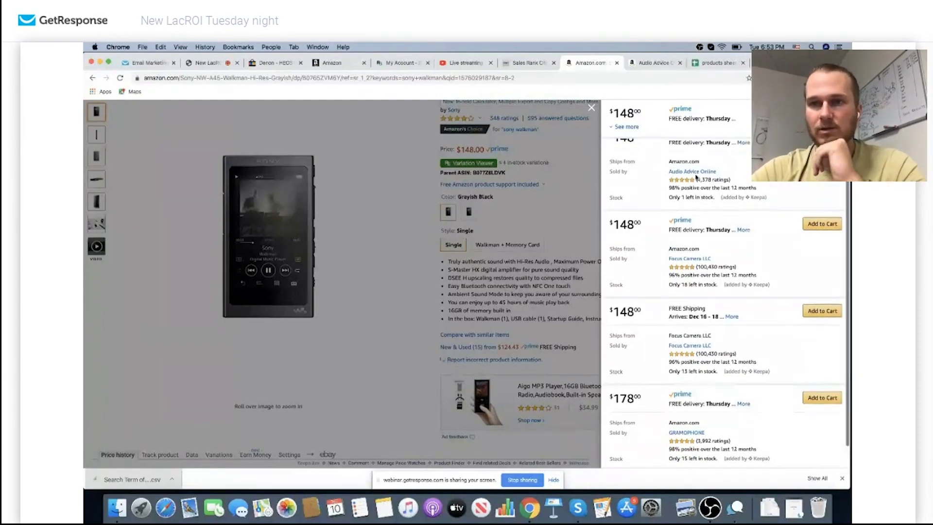
pyautogui.click(694, 172)
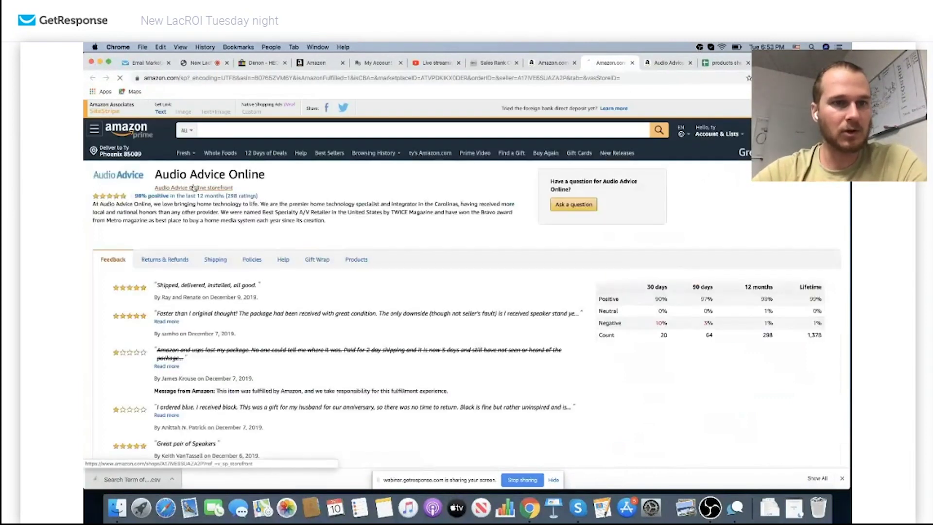
# Analyse Audio Advice Online's storefront in Jungle Scout, loading four more batches of products into the table
pyautogui.click(194, 188)
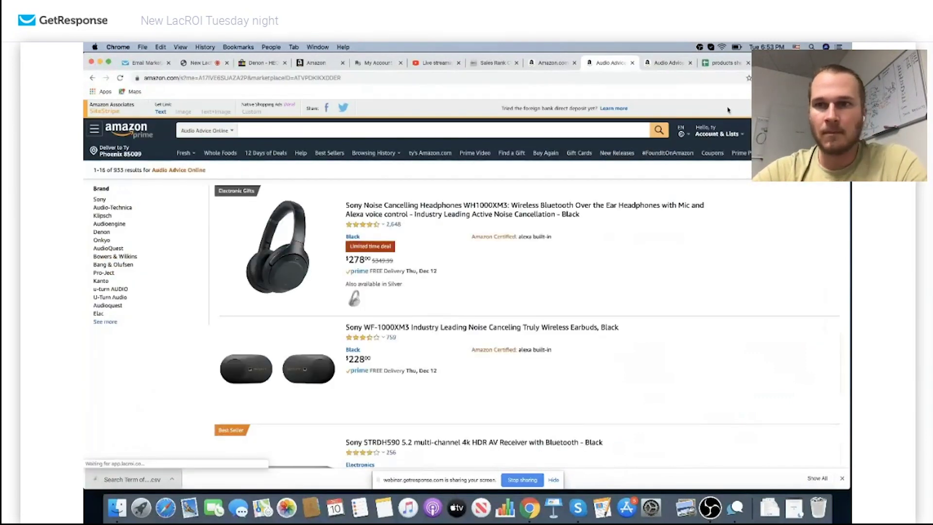
pyautogui.click(772, 78)
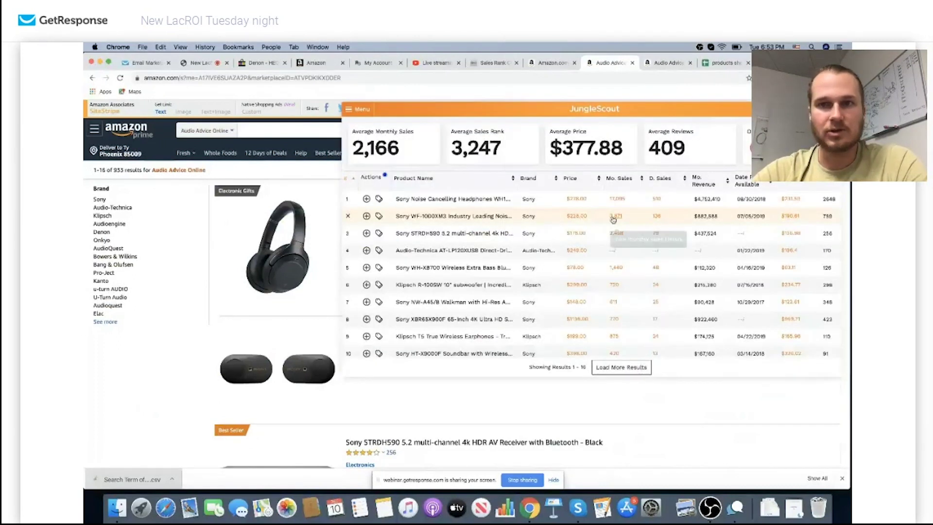
pyautogui.moveTo(438, 273)
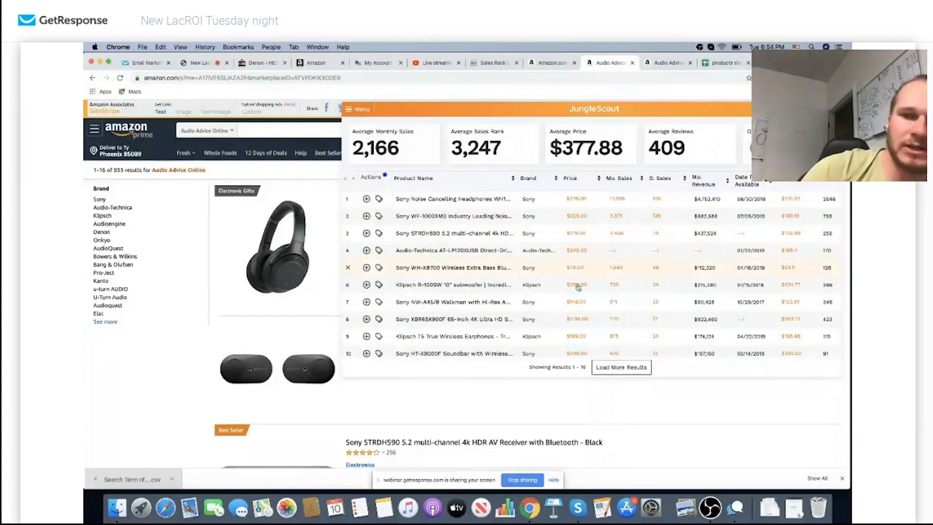
pyautogui.click(622, 367)
pyautogui.scroll(-2, 621, 367)
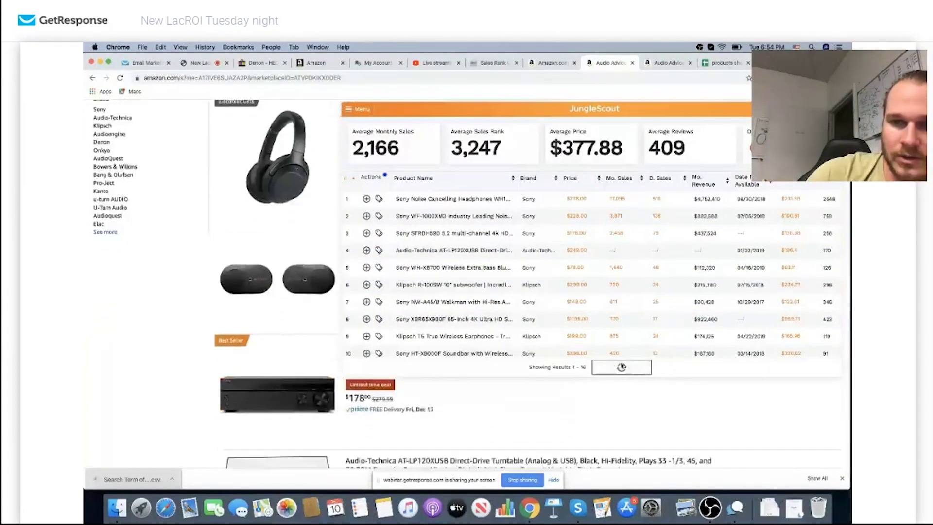
pyautogui.scroll(-5, 614, 337)
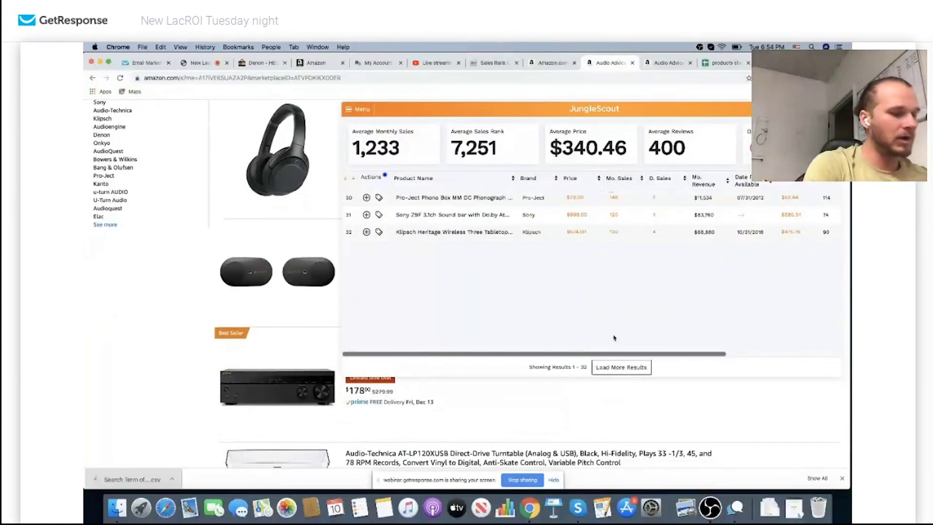
pyautogui.click(619, 368)
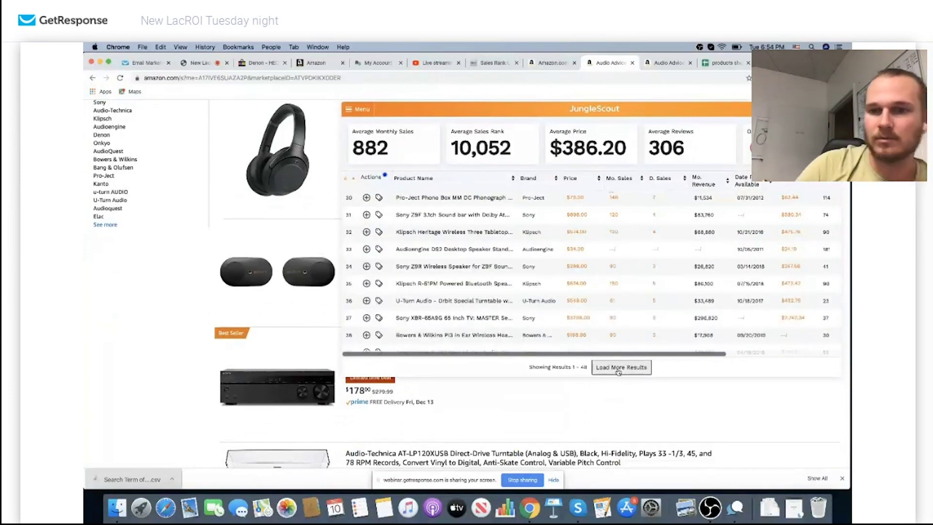
pyautogui.click(618, 369)
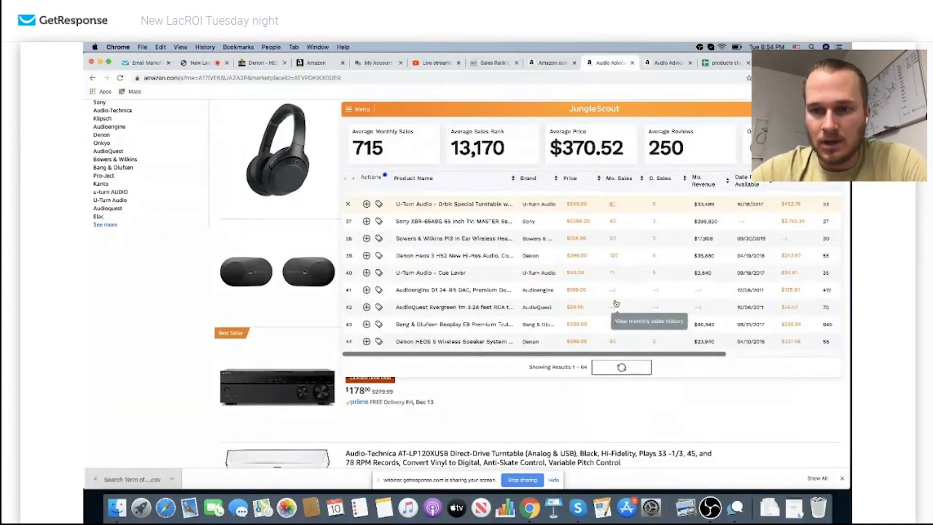
pyautogui.click(618, 365)
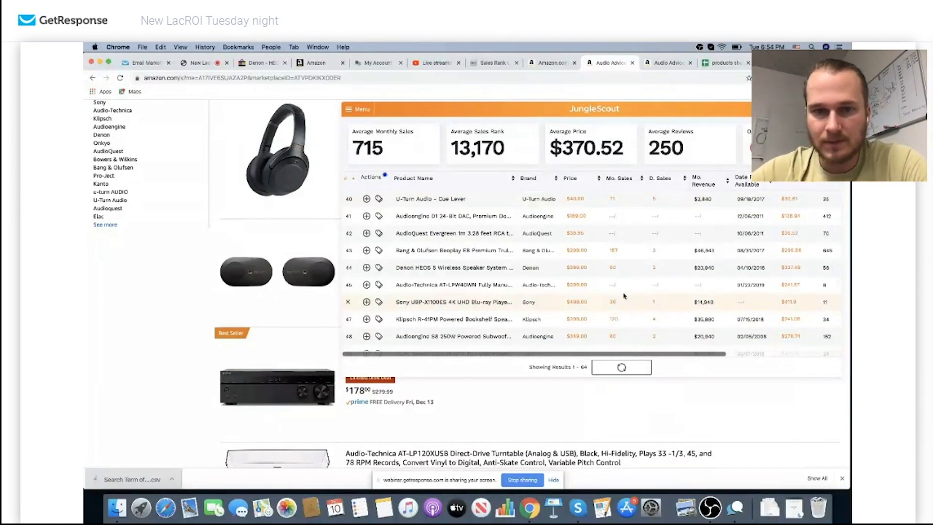
pyautogui.scroll(-5, 624, 295)
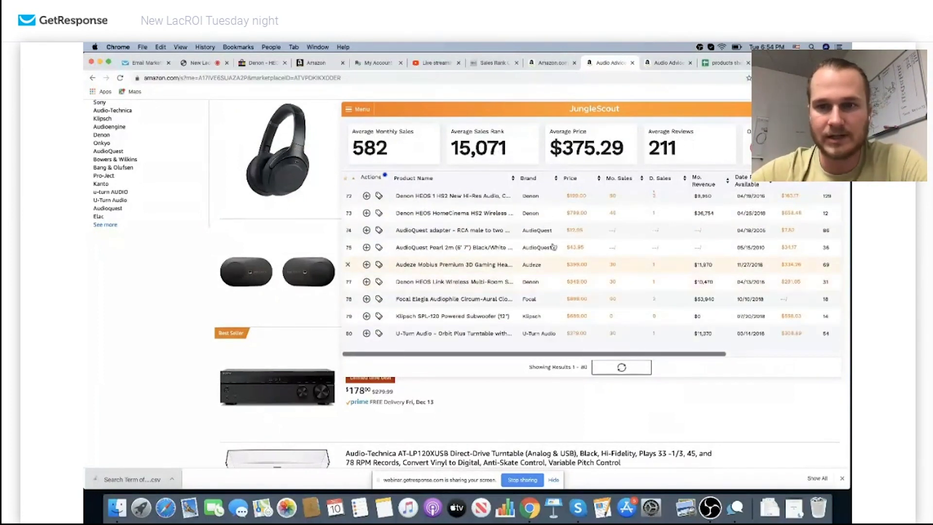
# Download the 80-product Jungle Scout table as a CSV file
pyautogui.click(359, 109)
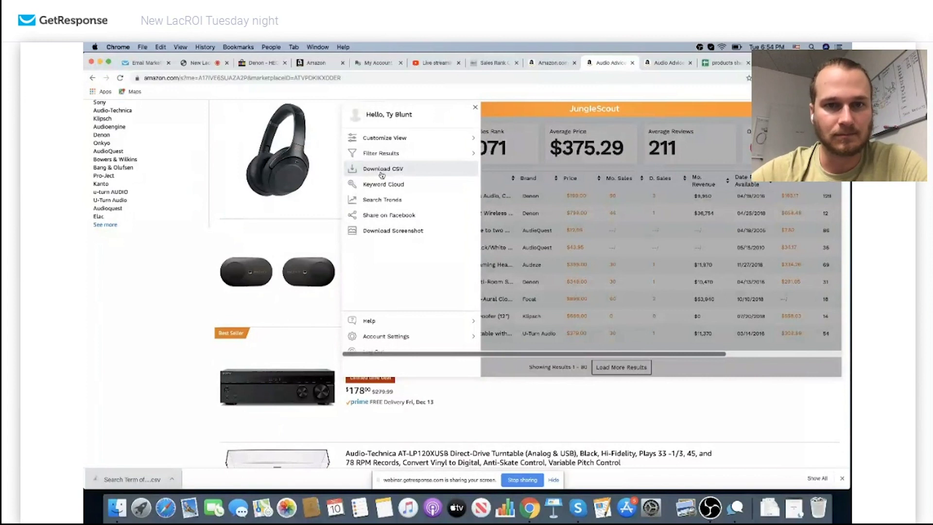
pyautogui.click(382, 170)
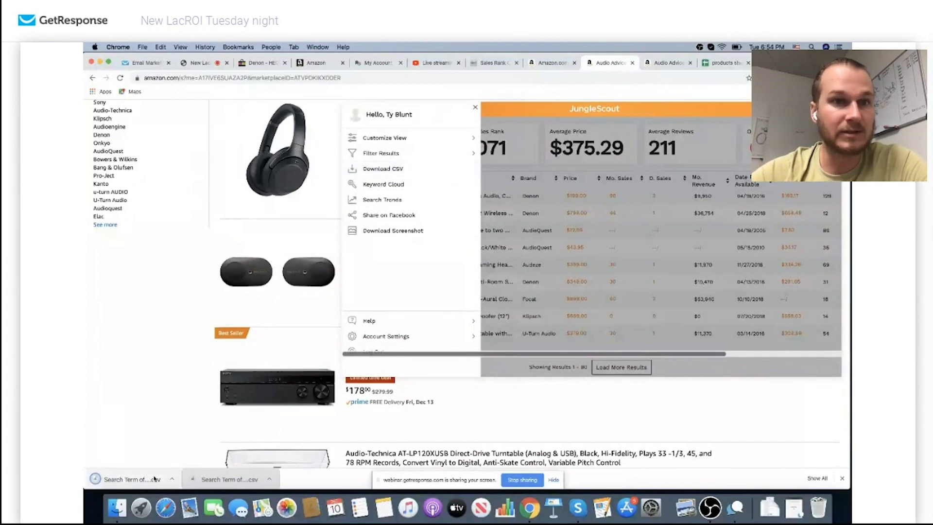
pyautogui.click(712, 66)
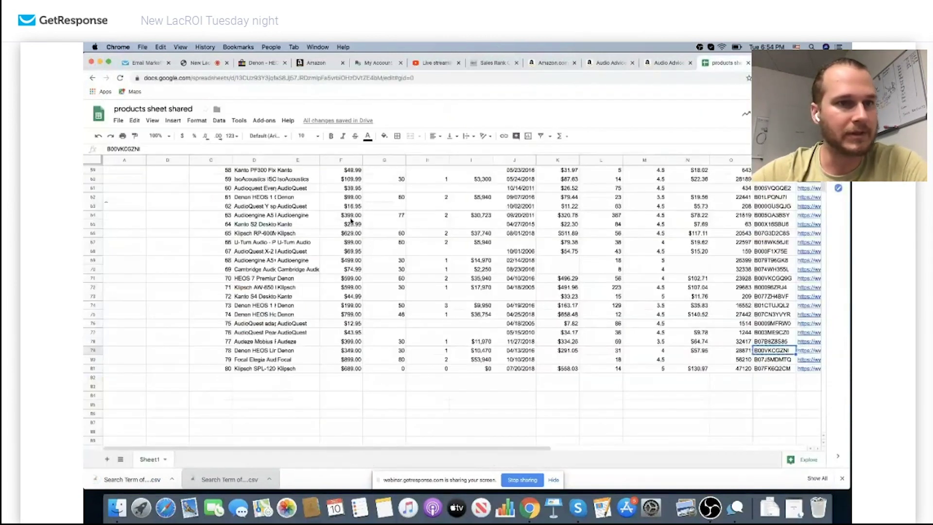
# Start importing the downloaded CSV into the spreadsheet, then cancel the import dialog
pyautogui.click(196, 120)
pyautogui.click(195, 120)
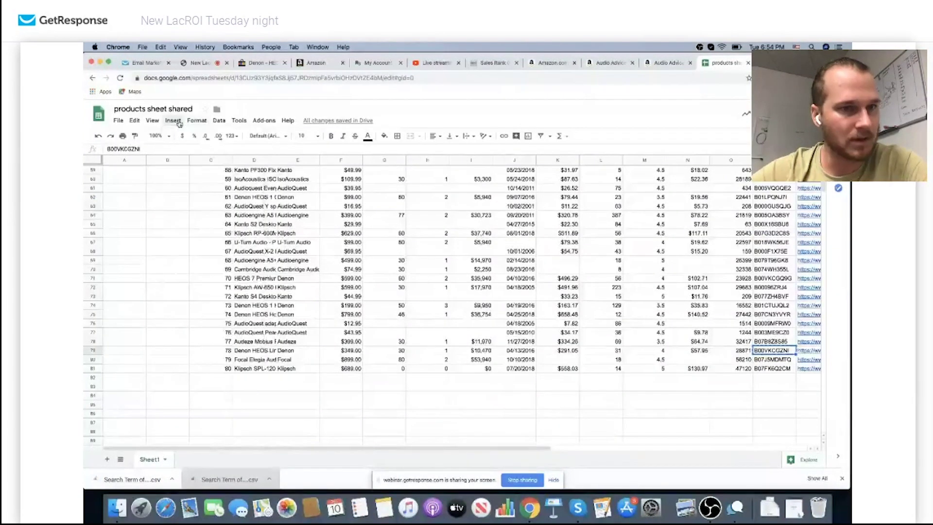
pyautogui.click(119, 121)
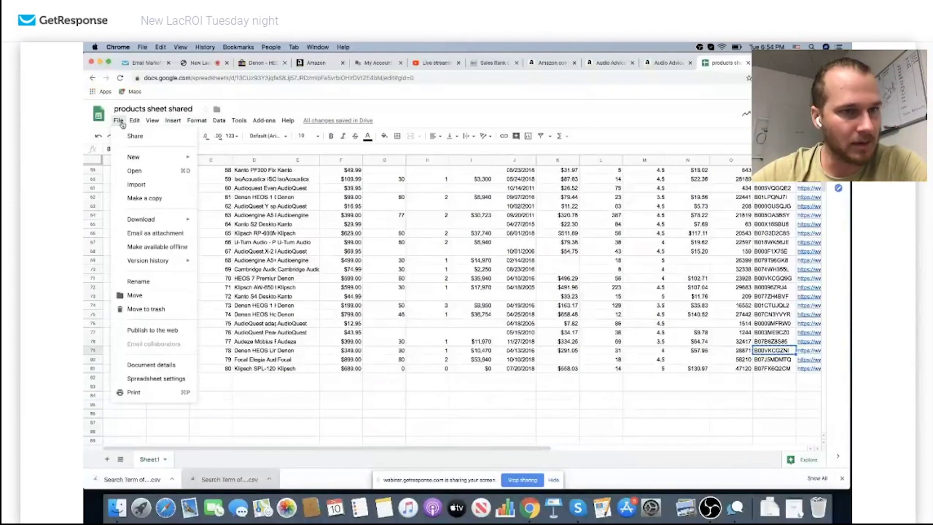
pyautogui.click(138, 185)
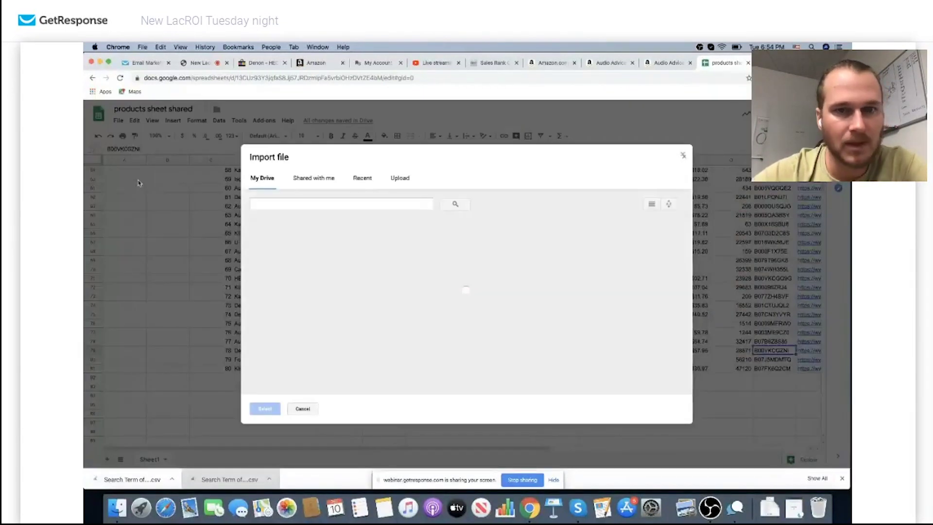
pyautogui.click(402, 177)
pyautogui.moveTo(155, 476)
pyautogui.mouseDown()
pyautogui.moveTo(388, 275)
pyautogui.moveTo(153, 479)
pyautogui.mouseUp()
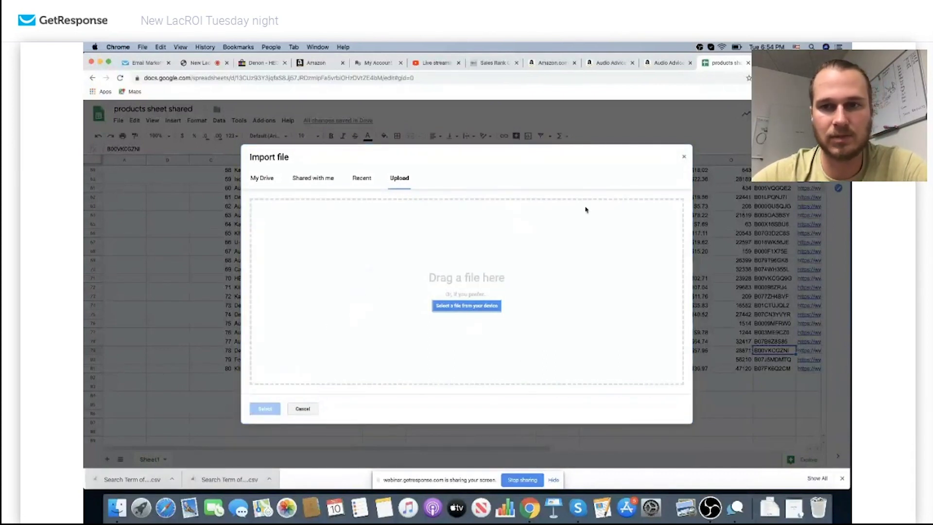
pyautogui.click(684, 157)
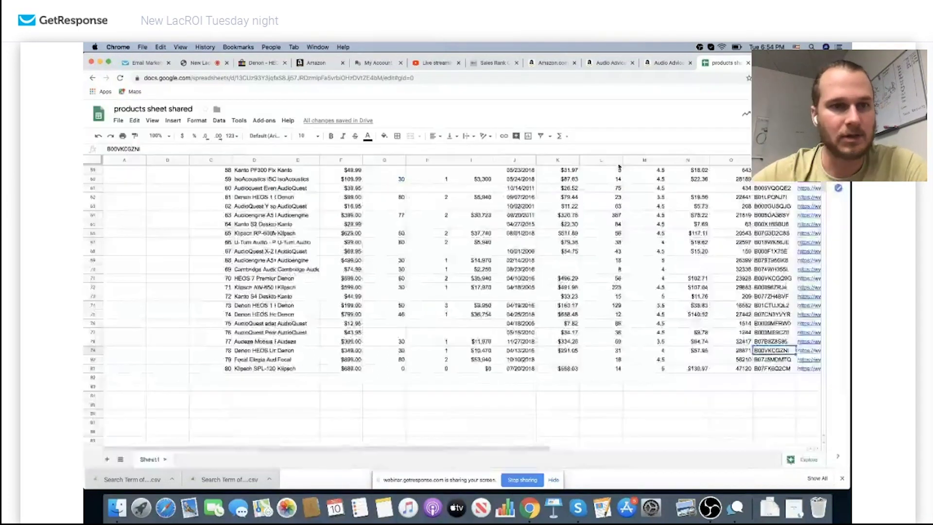
# Scroll to the Denon HEOS rows and select ASIN B00VKCGZNI in row 79
pyautogui.scroll(15, 520, 230)
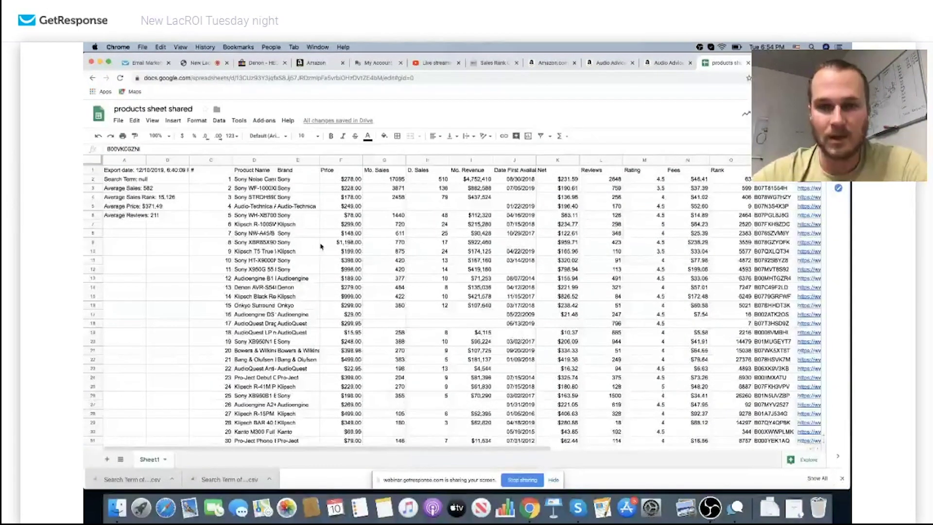
pyautogui.scroll(-10, 321, 246)
pyautogui.scroll(-3, 321, 246)
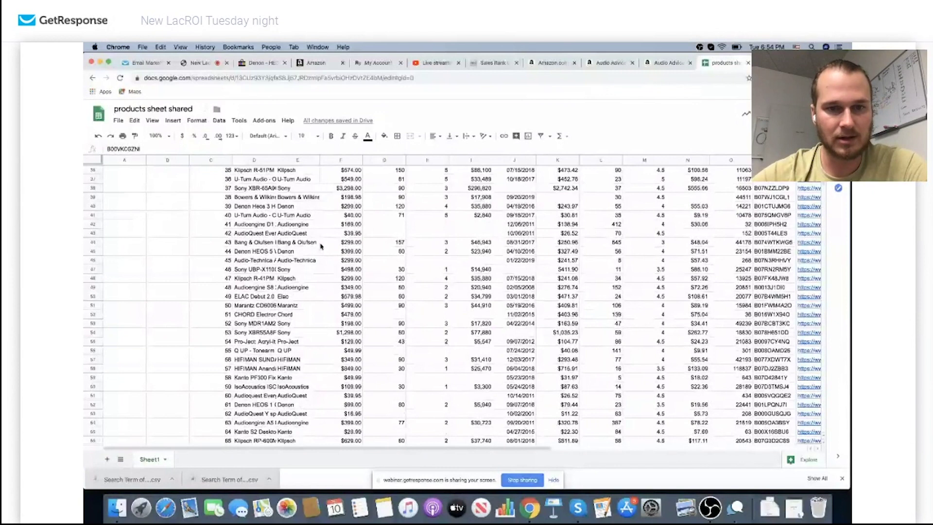
pyautogui.scroll(-6, 321, 246)
pyautogui.click(271, 368)
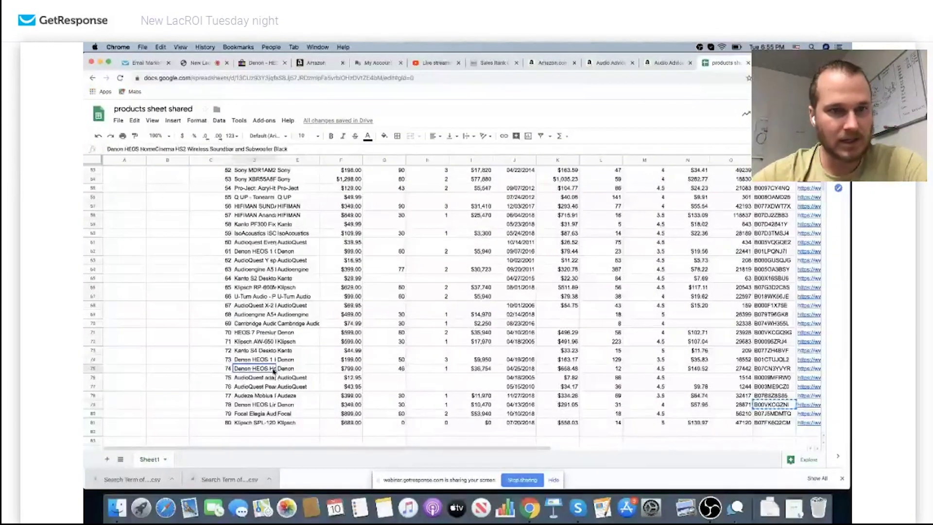
pyautogui.click(268, 360)
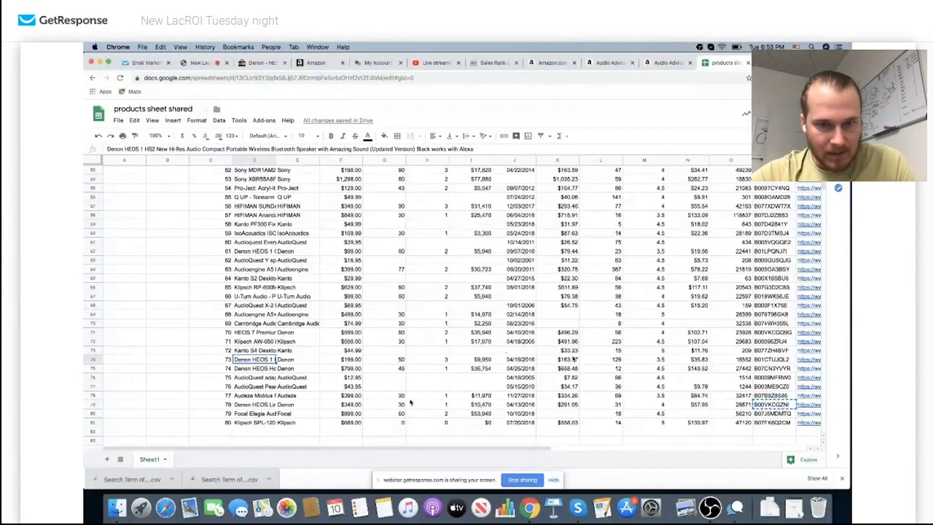
pyautogui.click(786, 405)
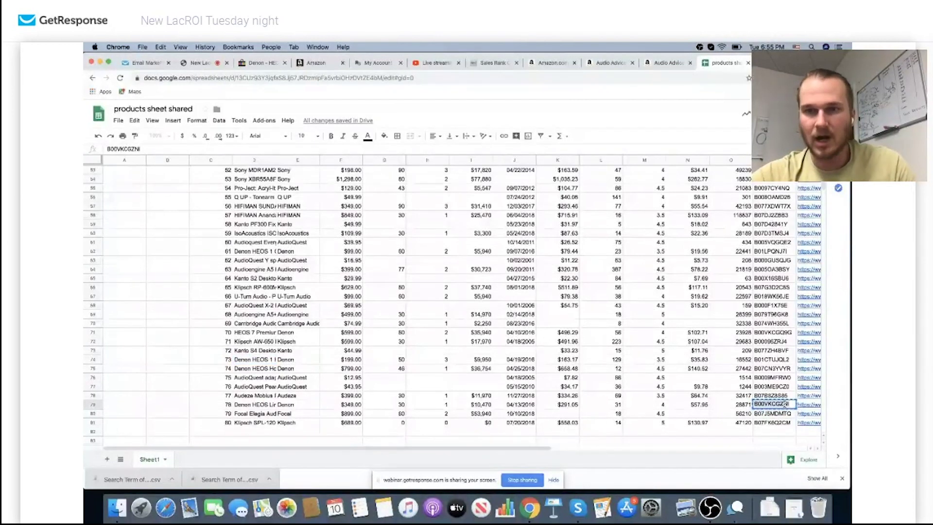
# Paste ASIN B00VKCGZNI into LacROI's results and search eBay for Denon HEOS LINK listings
pyautogui.click(266, 64)
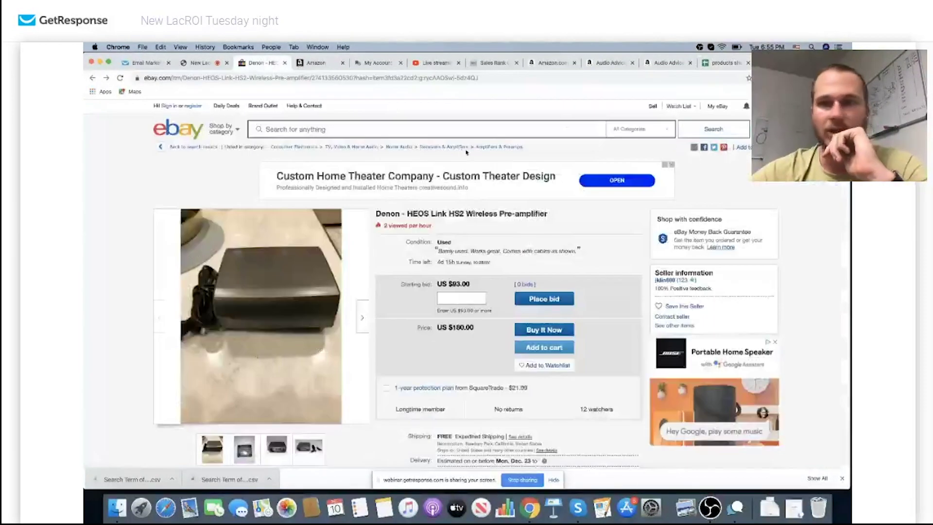
pyautogui.click(806, 77)
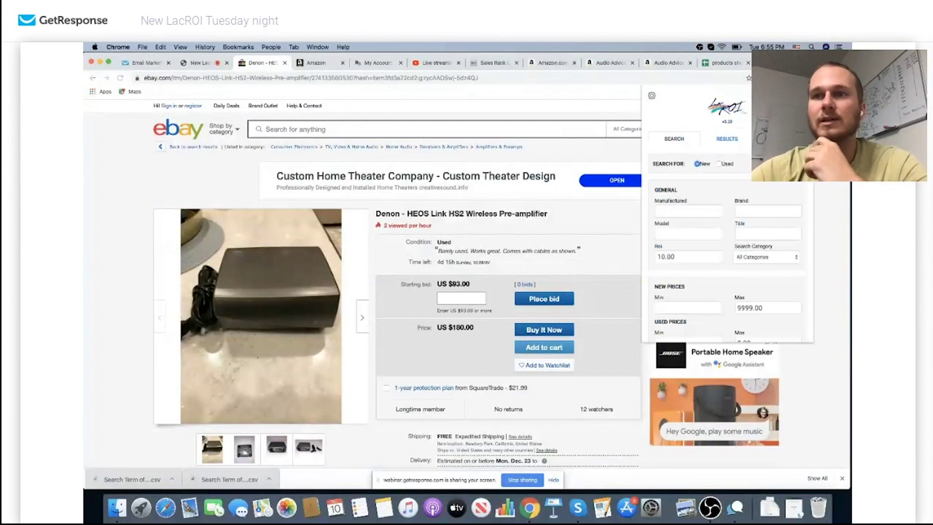
pyautogui.click(727, 138)
pyautogui.click(701, 162)
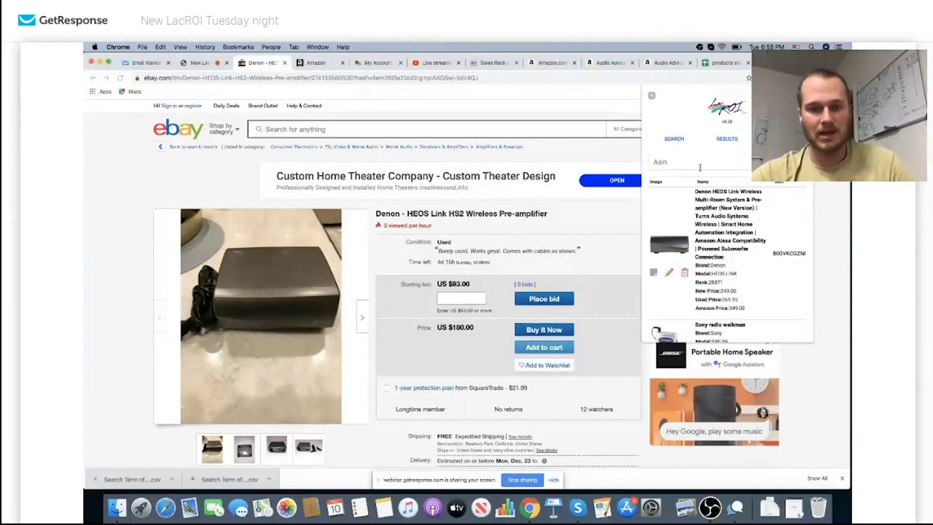
pyautogui.write('B00VKCGZNI')
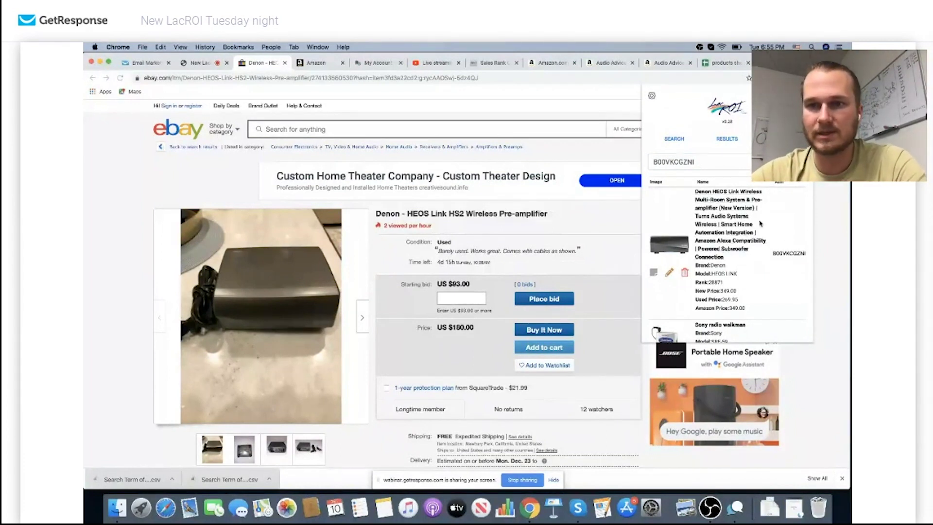
pyautogui.click(727, 226)
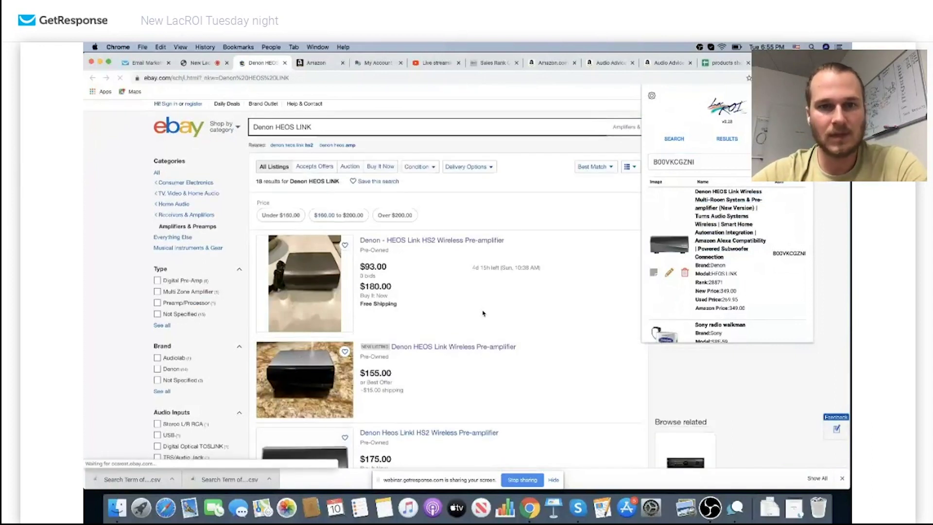
# Compare the Denon HEOS Link eBay listings, including the $155 one, then open the Amazon page
pyautogui.scroll(-1, 394, 263)
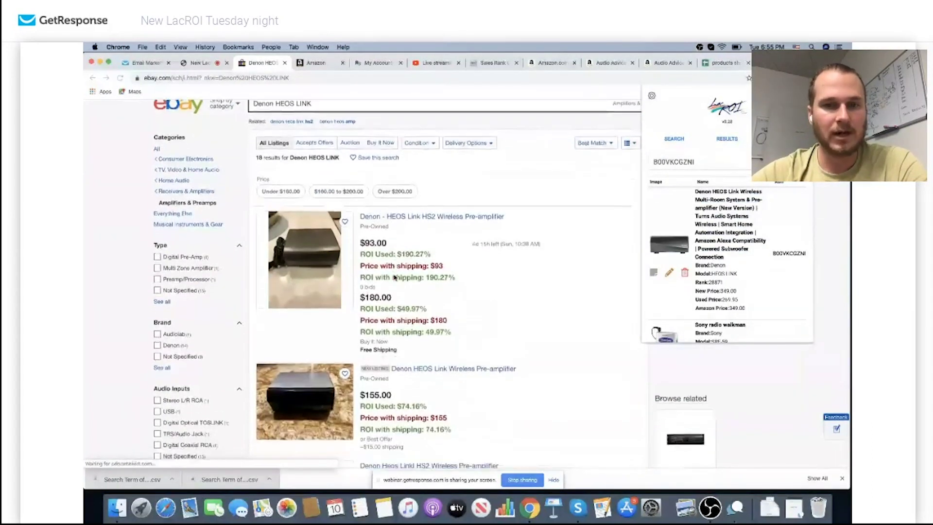
pyautogui.scroll(-2, 406, 256)
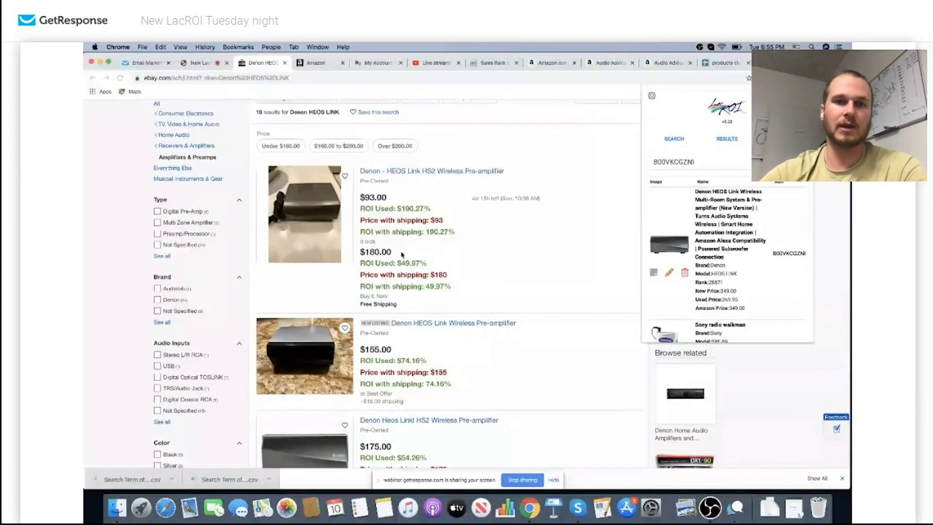
pyautogui.scroll(-3, 417, 292)
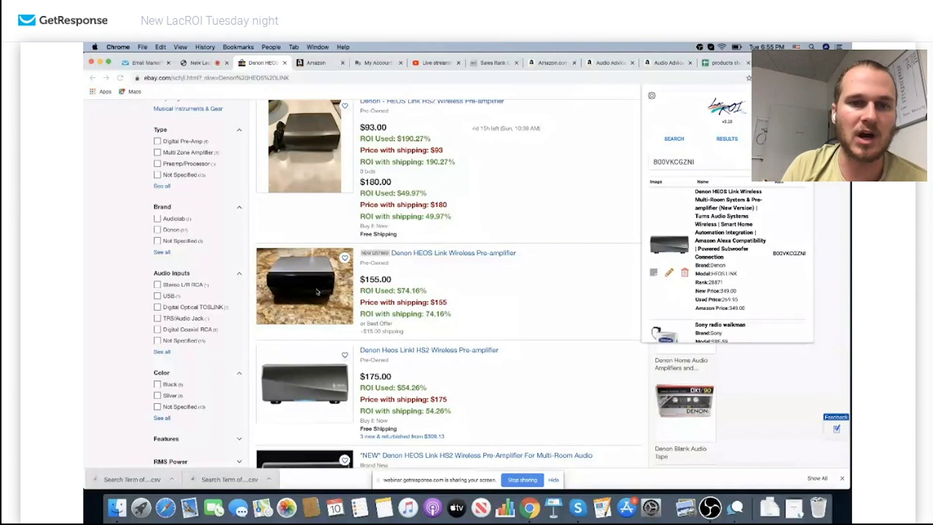
pyautogui.scroll(1, 353, 275)
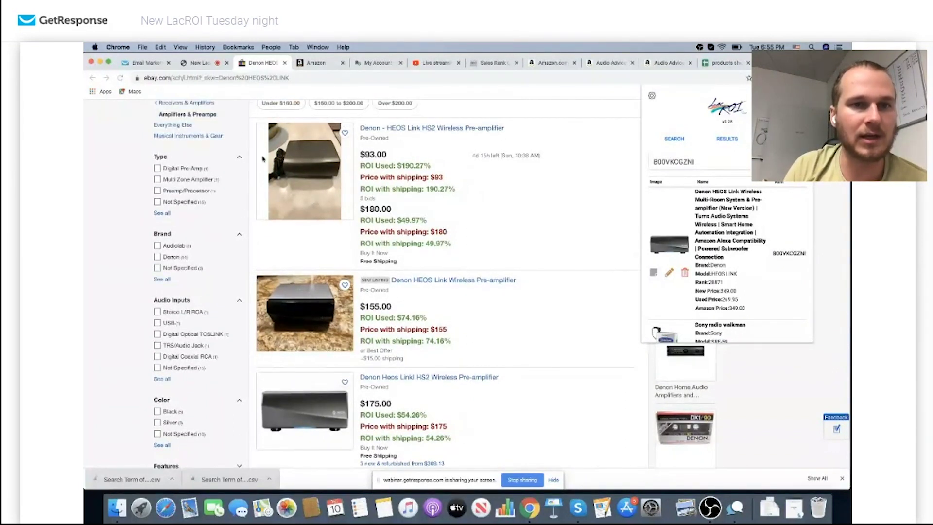
pyautogui.click(295, 159)
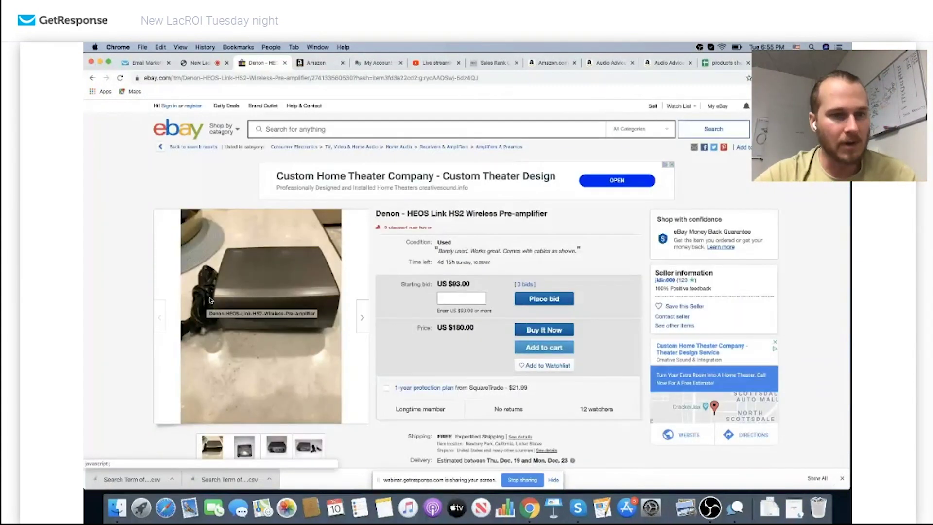
pyautogui.click(309, 446)
pyautogui.moveTo(292, 311)
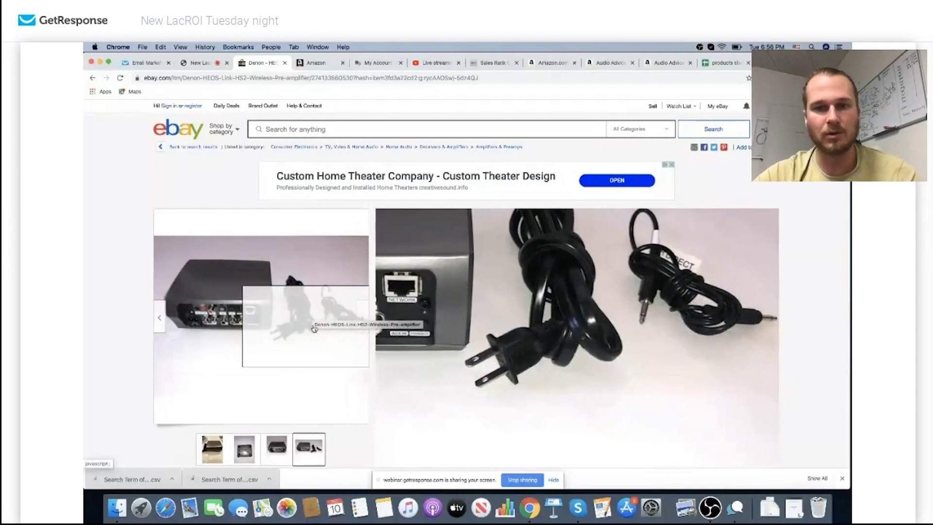
pyautogui.click(92, 78)
pyautogui.click(305, 274)
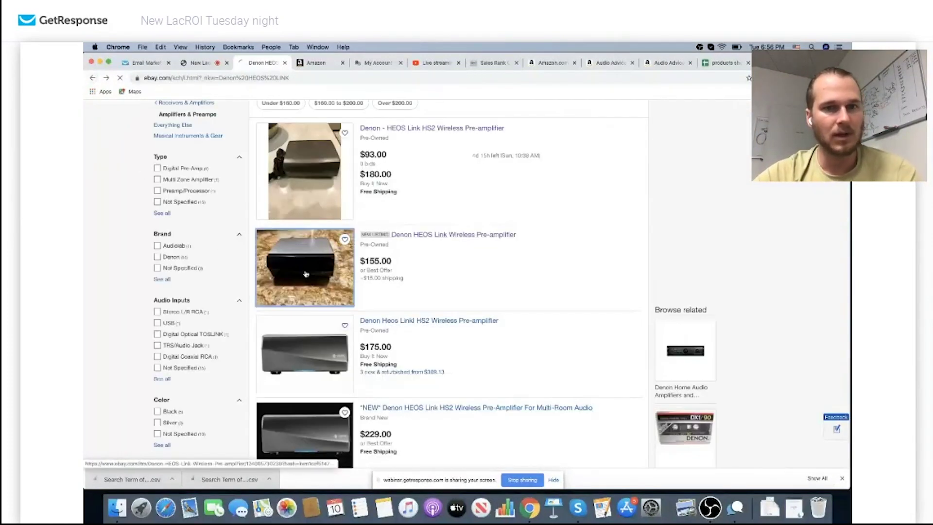
pyautogui.click(93, 77)
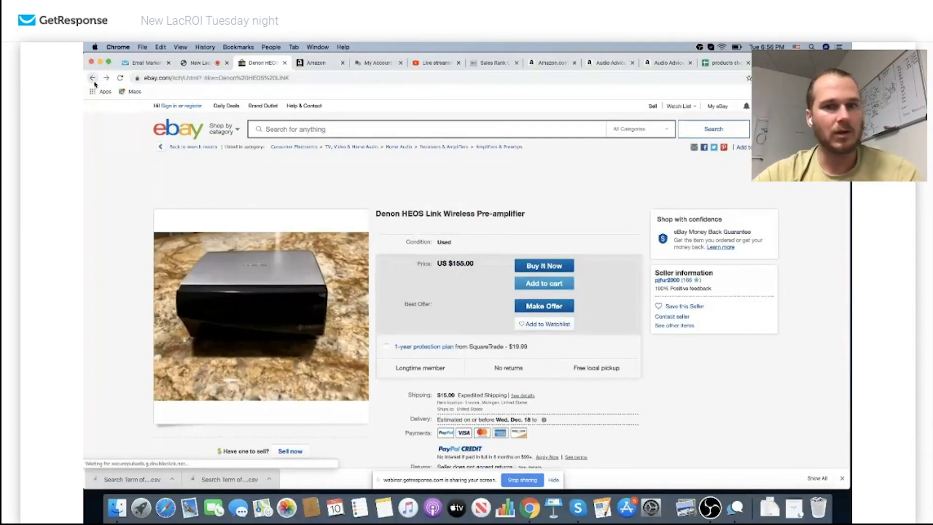
pyautogui.click(330, 197)
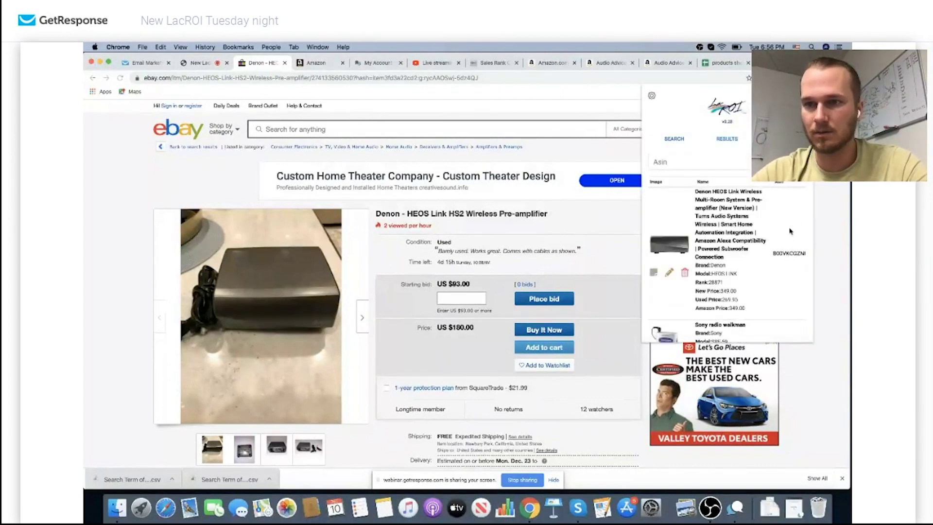
pyautogui.click(804, 254)
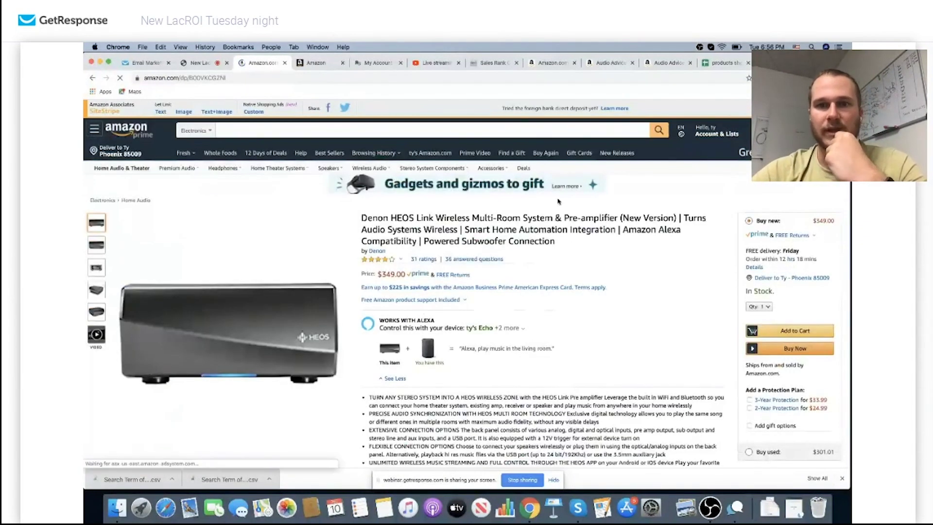
# Check on Seller Central's Add a Product page that used B00VKCGZNI can be sold
pyautogui.scroll(-2, 557, 201)
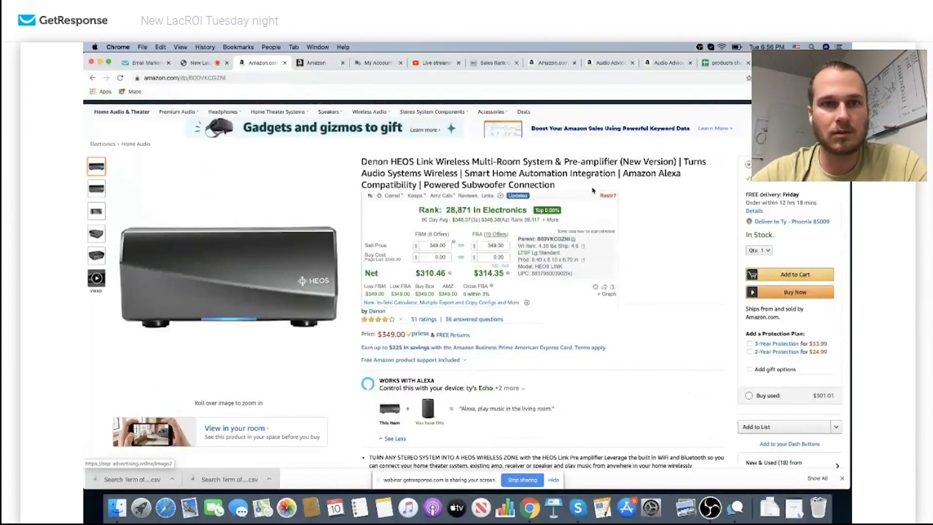
pyautogui.click(320, 63)
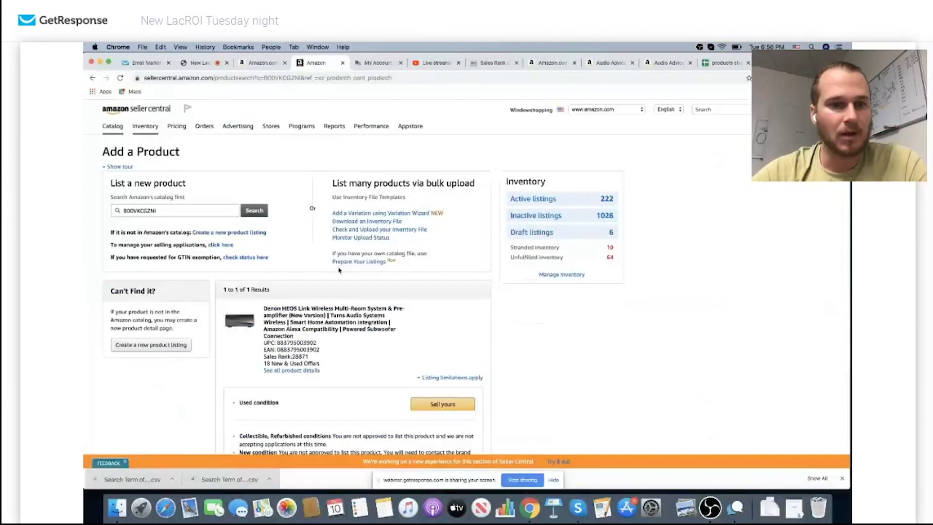
pyautogui.scroll(-3, 339, 270)
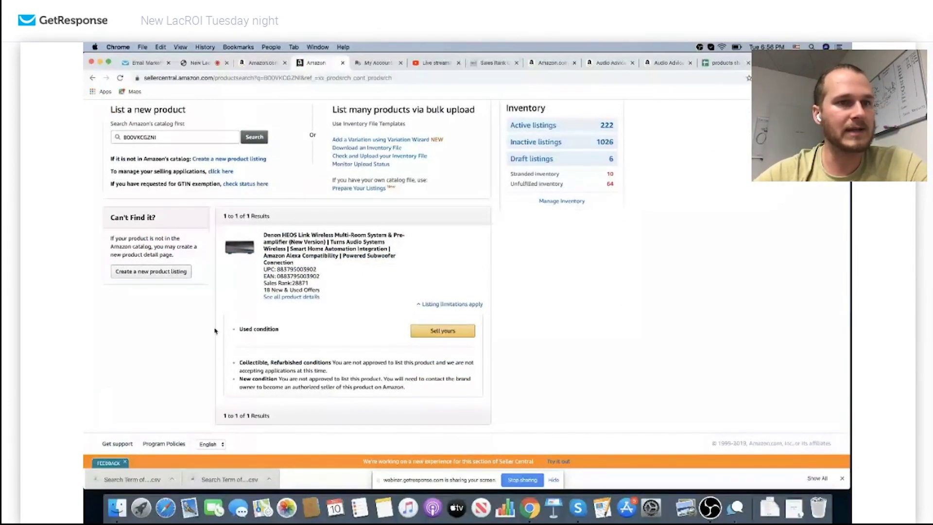
pyautogui.scroll(3, 215, 331)
pyautogui.scroll(-2, 372, 319)
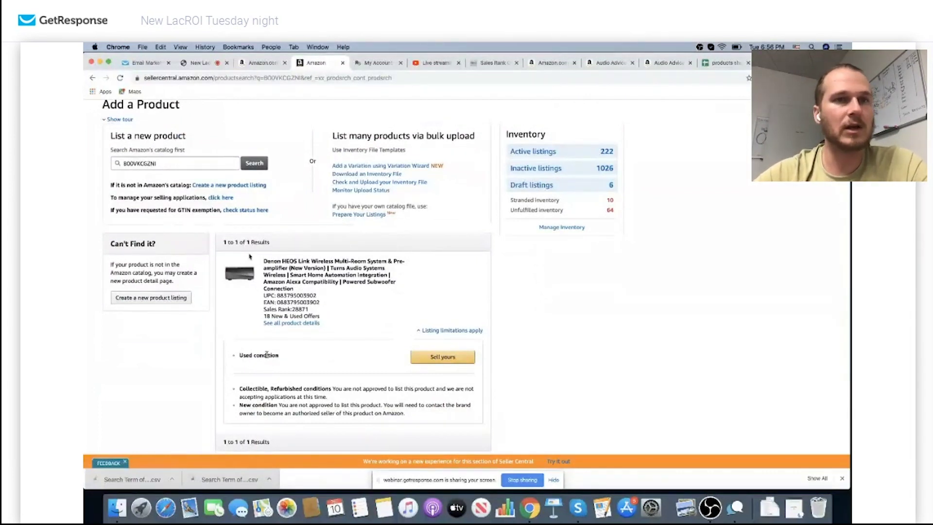
# Back on the Amazon page, select the 349.00 FBA price and scroll to the Keepa chart
pyautogui.click(256, 69)
pyautogui.doubleClick(493, 246)
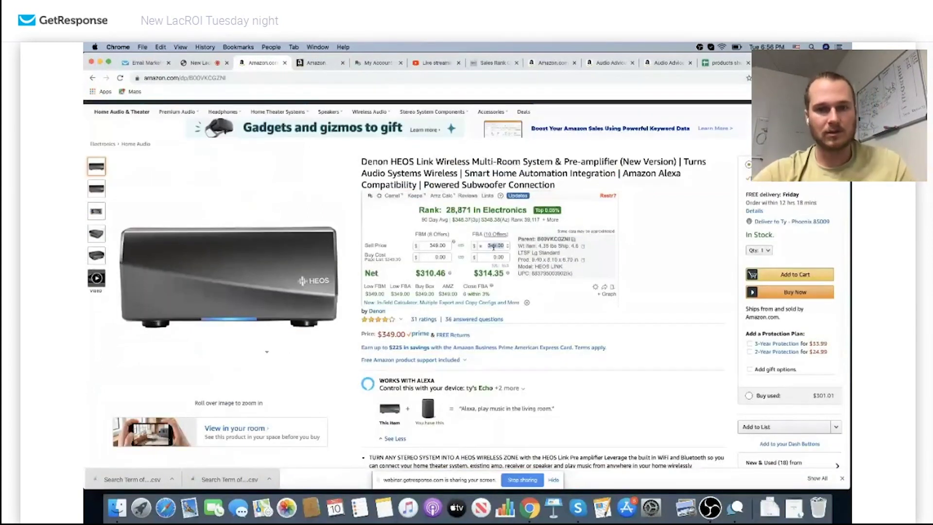
pyautogui.scroll(-5, 493, 247)
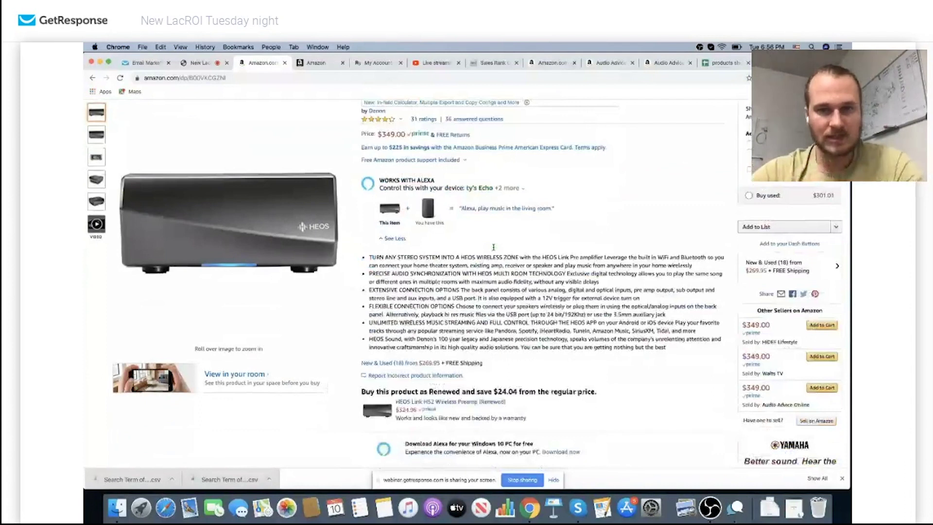
pyautogui.scroll(-5, 493, 246)
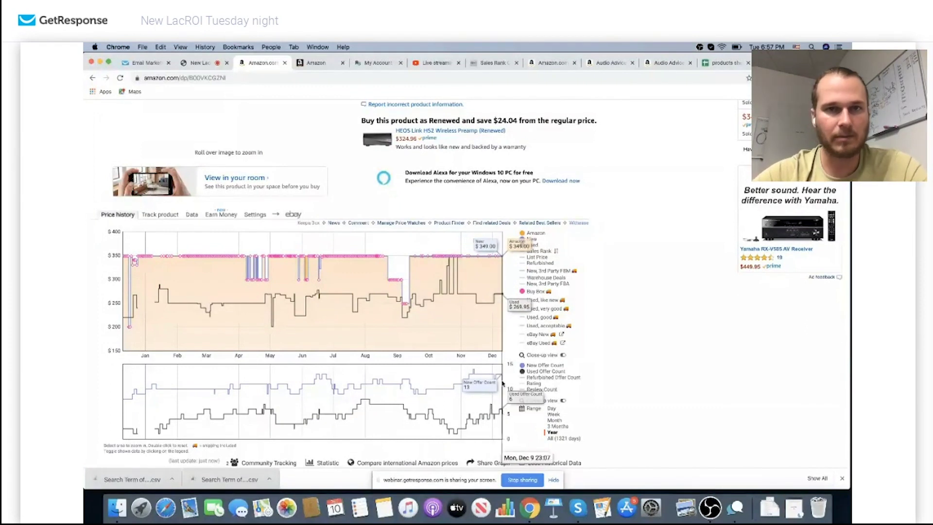
# Turn on link sharing for the products sheet and copy its link
pyautogui.click(728, 67)
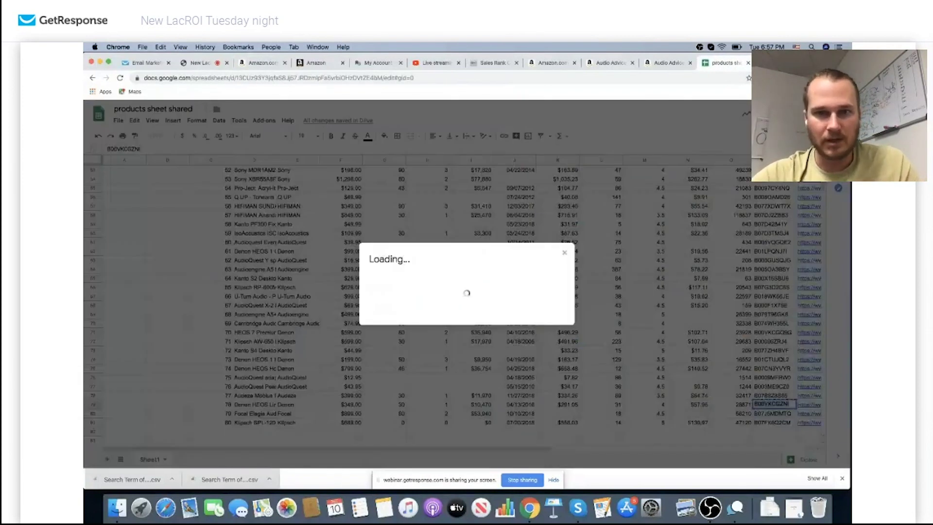
pyautogui.click(561, 250)
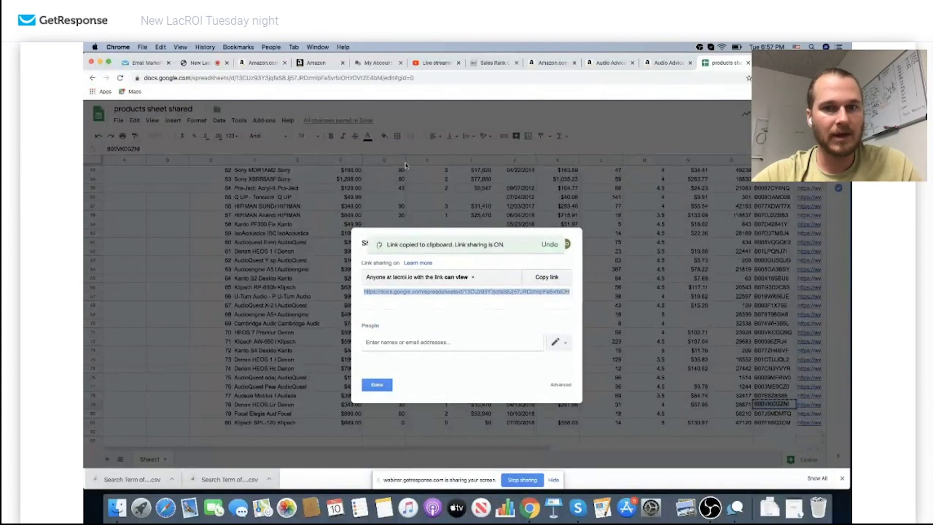
pyautogui.click(549, 281)
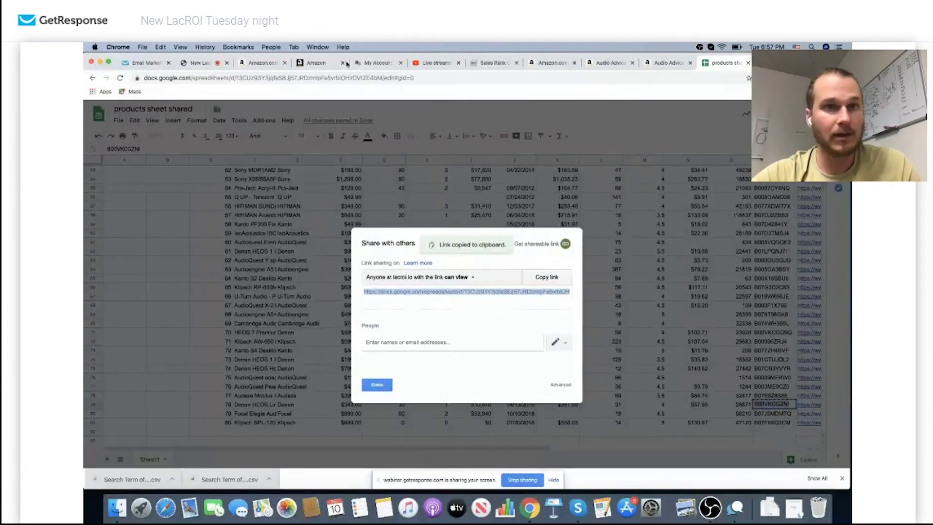
# Paste the sheet link into the webinar chat and send it to attendees
pyautogui.click(200, 62)
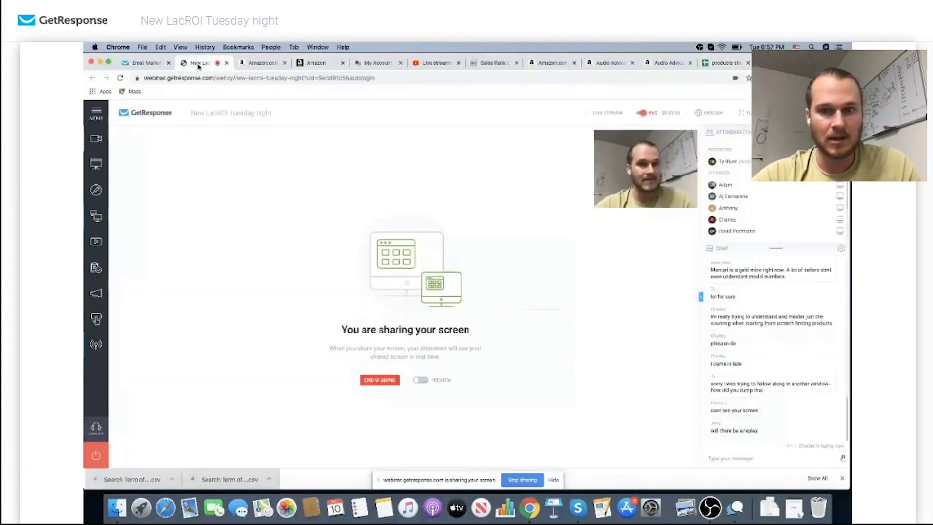
pyautogui.click(740, 458)
pyautogui.press('super+v')
pyautogui.press('Return')
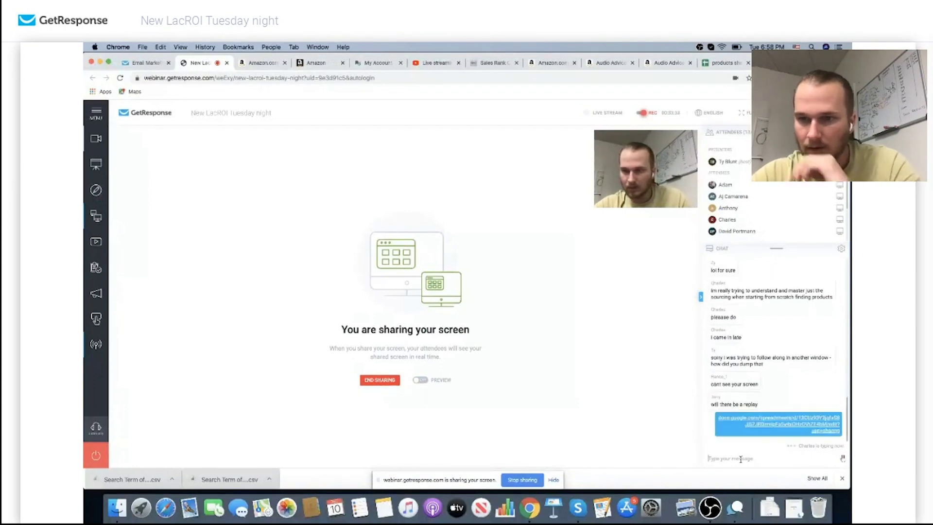
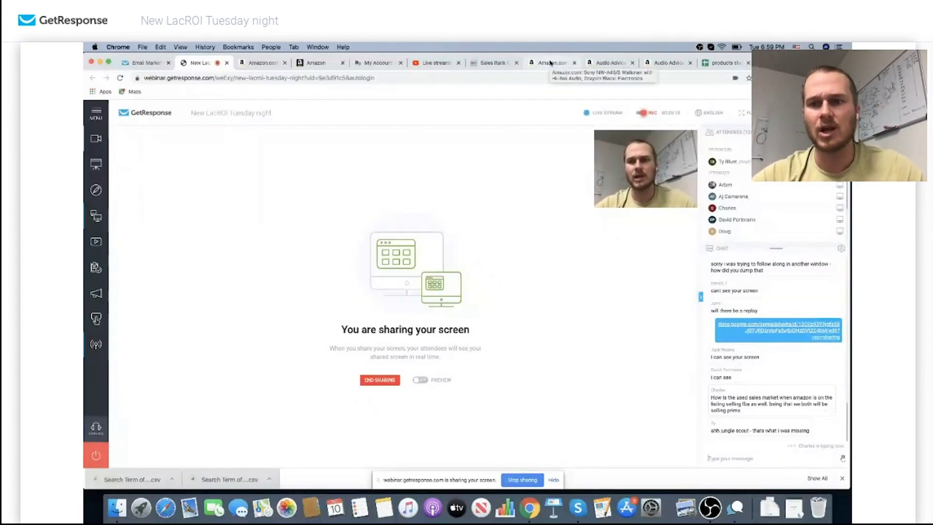
# Switch to the Amazon tab showing the Sony Walkman listing and its seller offers
pyautogui.click(551, 63)
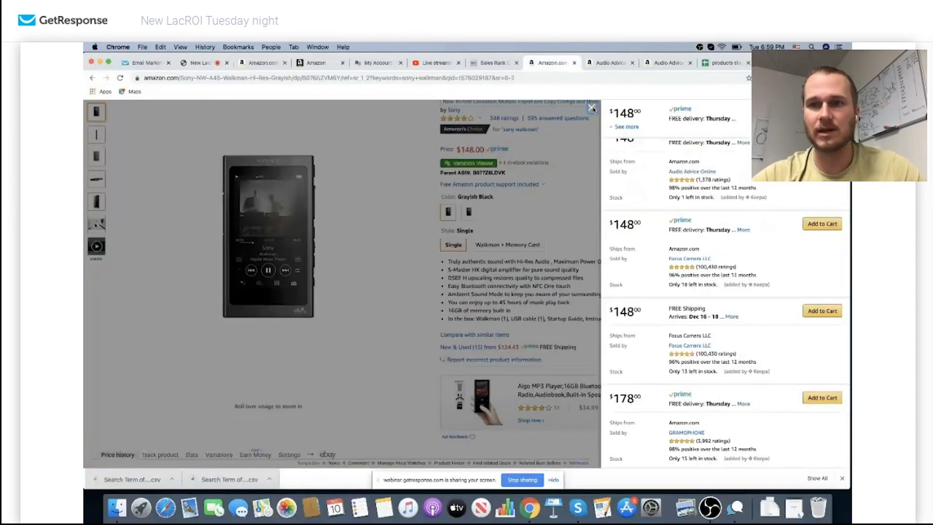
# Close the offers panel to show the Walkman's LacROI rank 2,383 and $132.28 FBM / $132.72 FBA net
pyautogui.click(592, 108)
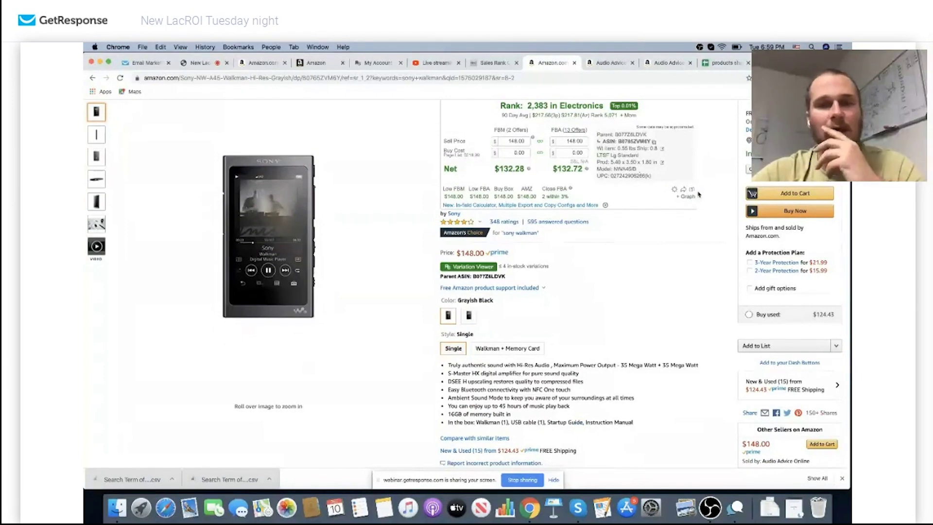
pyautogui.scroll(-2, 698, 194)
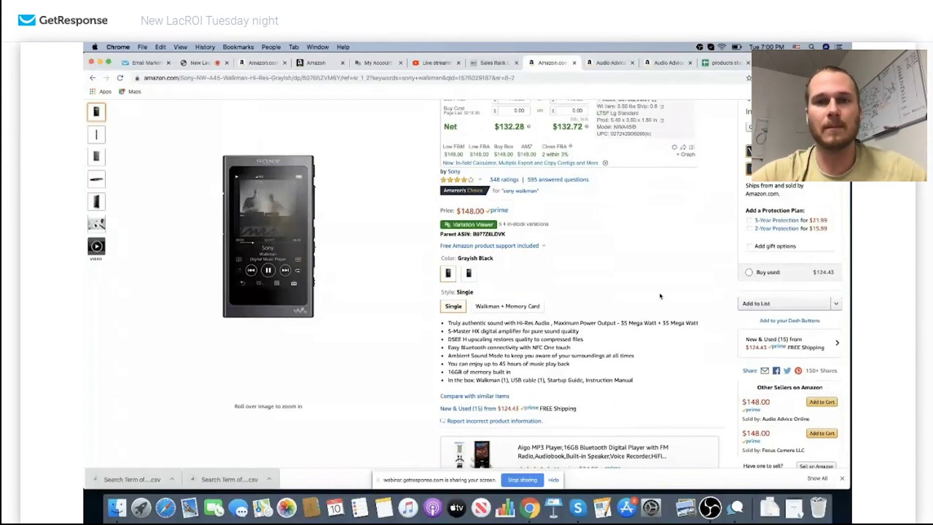
pyautogui.scroll(6, 660, 296)
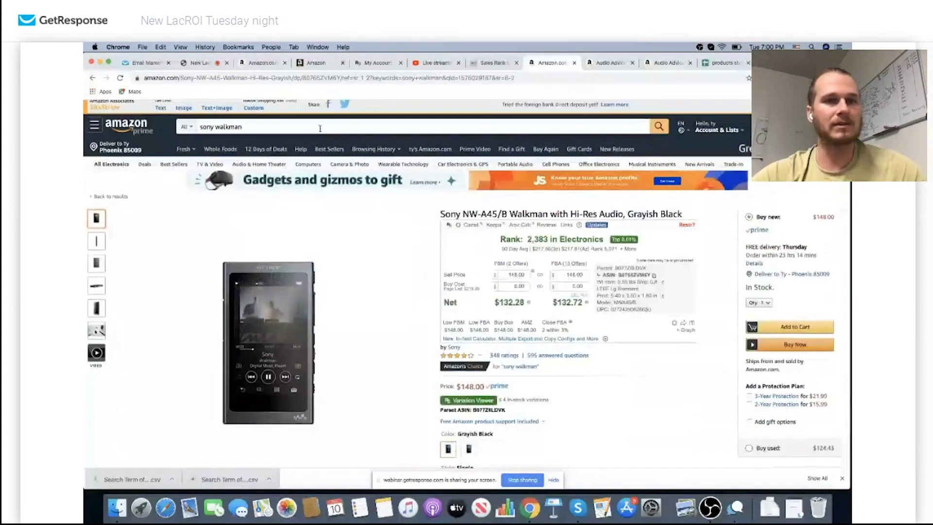
# Replace the 'sony walkman' search with 'zelda n64' and run it
pyautogui.tripleClick(320, 128)
pyautogui.click(320, 129)
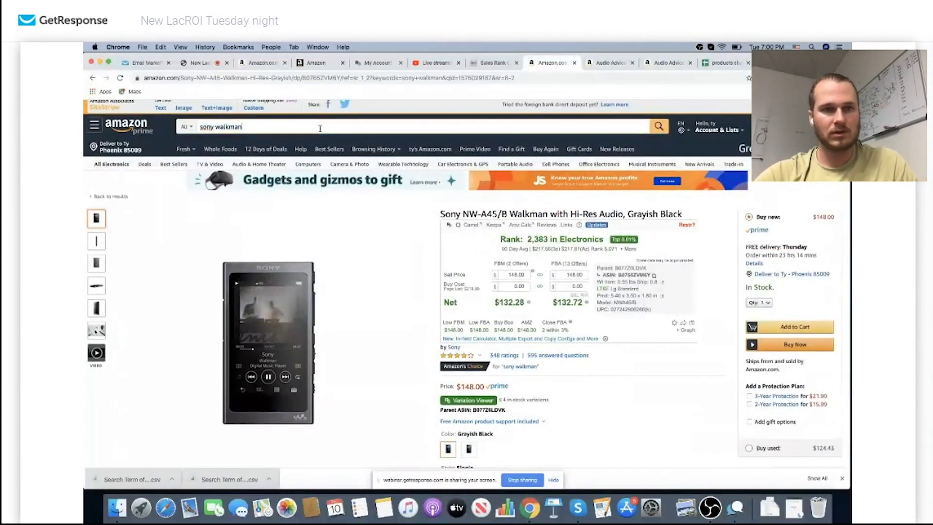
pyautogui.doubleClick(320, 129)
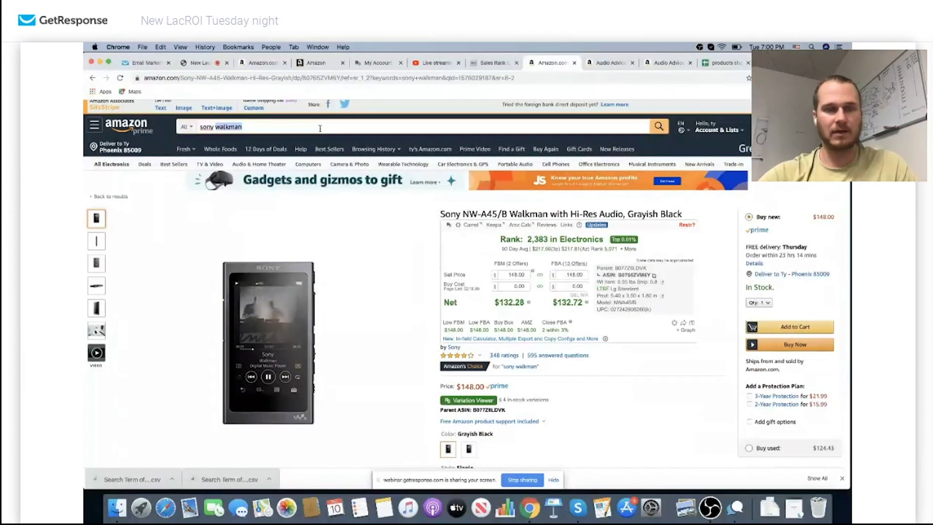
pyautogui.tripleClick(320, 128)
pyautogui.write('zelda')
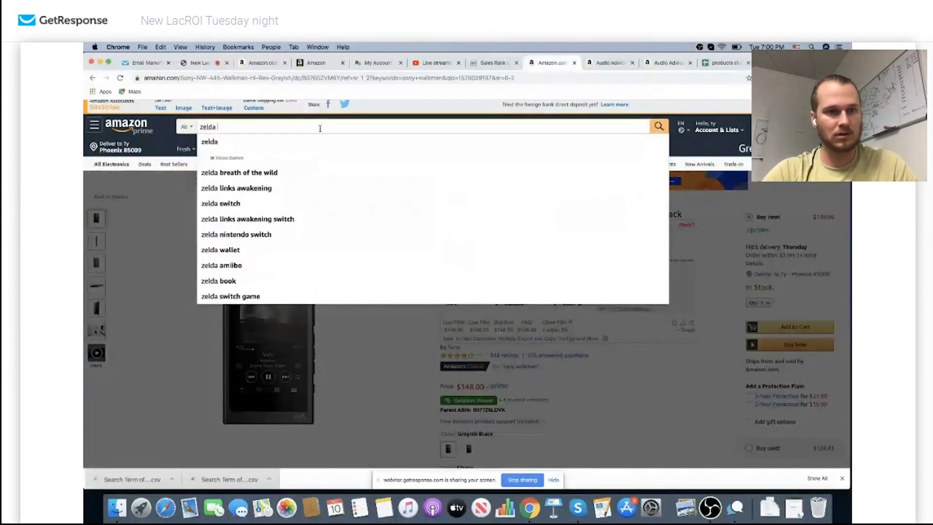
pyautogui.write(' a')
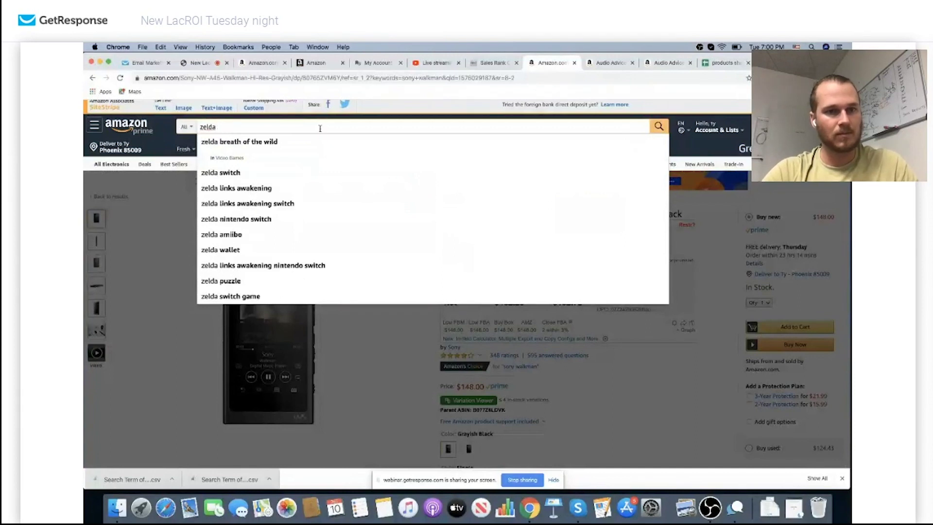
pyautogui.write('n64')
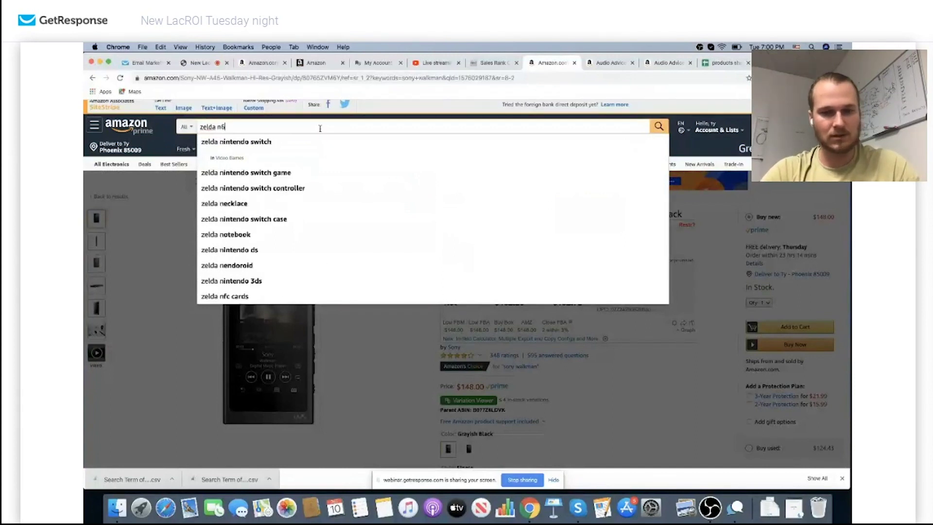
pyautogui.press('Return')
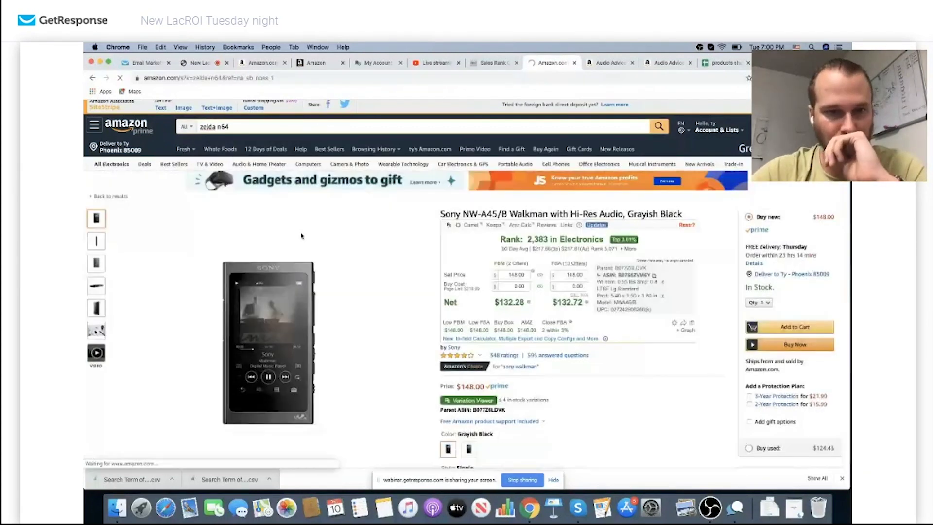
# Open the top result, The Legend of Zelda: Ocarina of Time at $34.20
pyautogui.scroll(-3, 311, 195)
pyautogui.scroll(1, 311, 195)
pyautogui.click(310, 197)
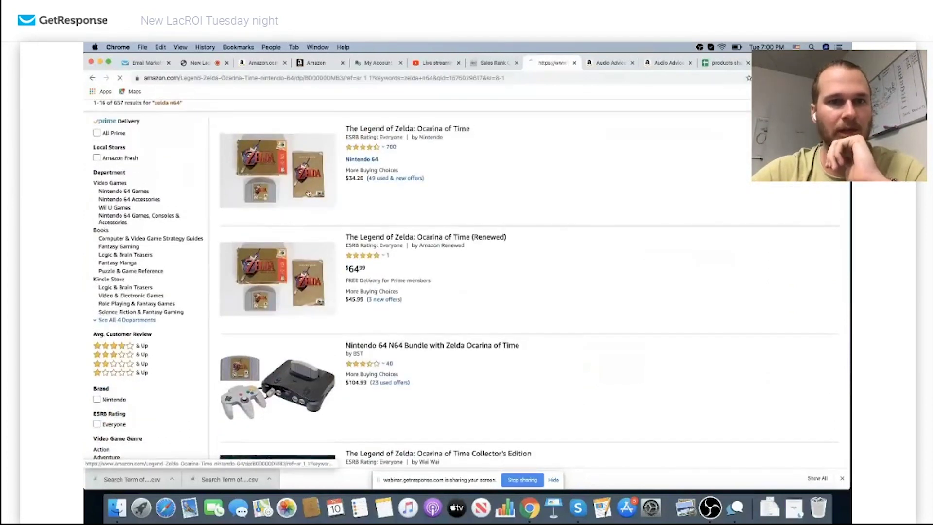
# Check Ocarina of Time's LacROI rank of 3,574 in Video Games, then open See All Buying Options
pyautogui.scroll(-3, 558, 260)
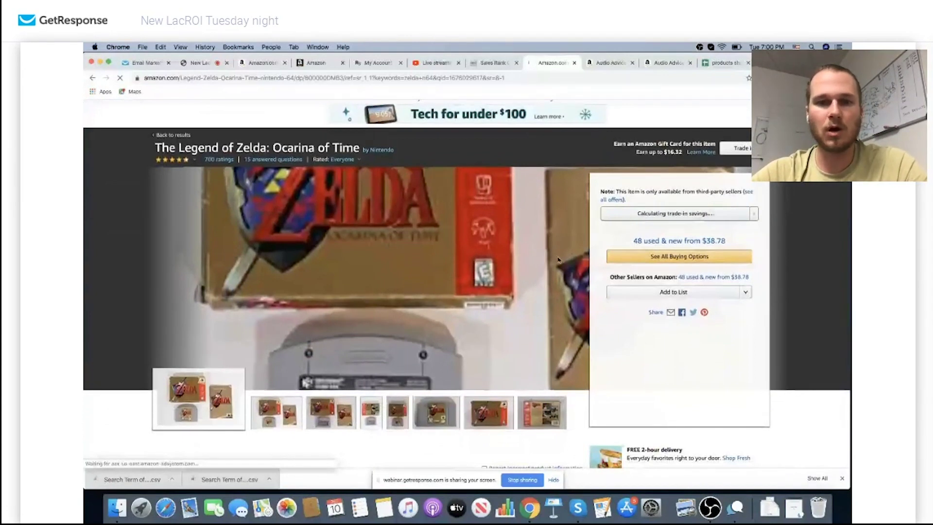
pyautogui.scroll(-2, 558, 260)
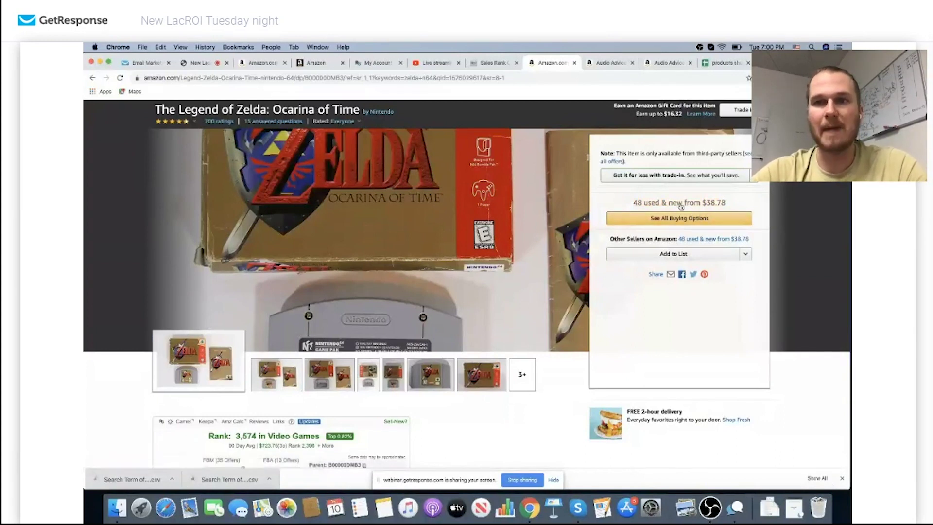
pyautogui.scroll(-1, 683, 204)
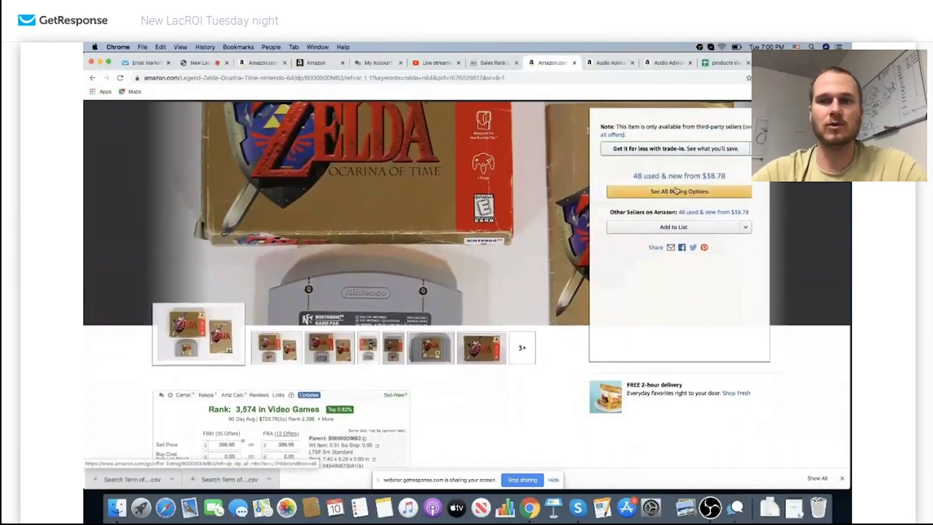
pyautogui.click(680, 191)
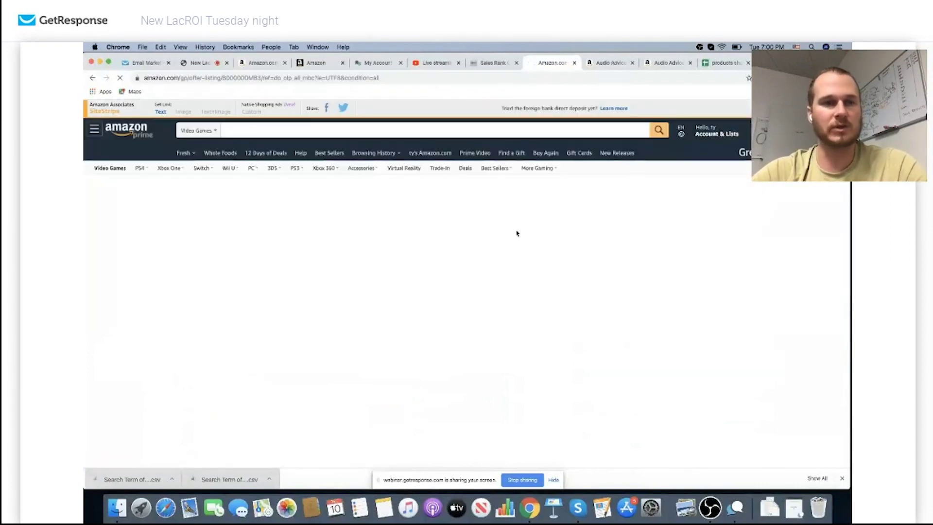
# View the Ocarina of Time offers with its yearly Keepa chart and $38.78 lowest used offer
pyautogui.scroll(-1, 427, 310)
pyautogui.scroll(-2, 427, 309)
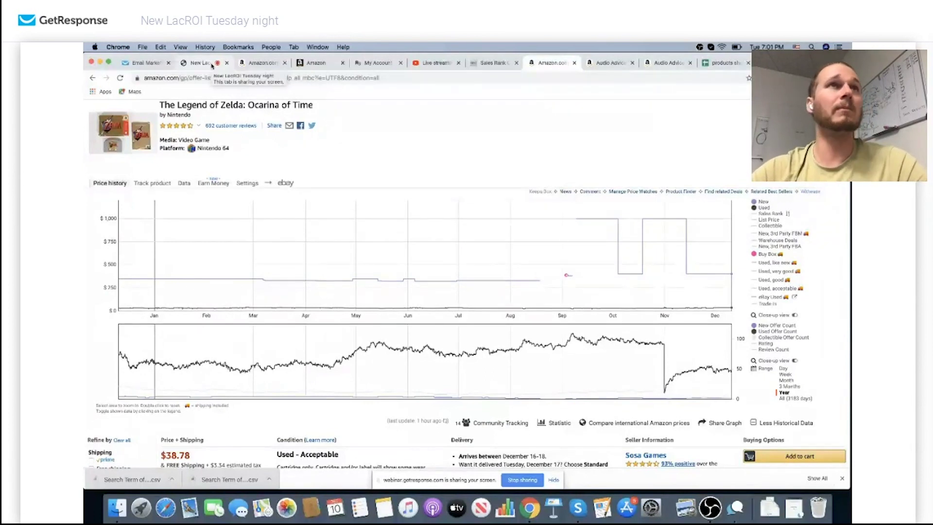
# Return to the 'New LacROI Tuesday night' webinar tab to read attendee chat questions
pyautogui.click(212, 64)
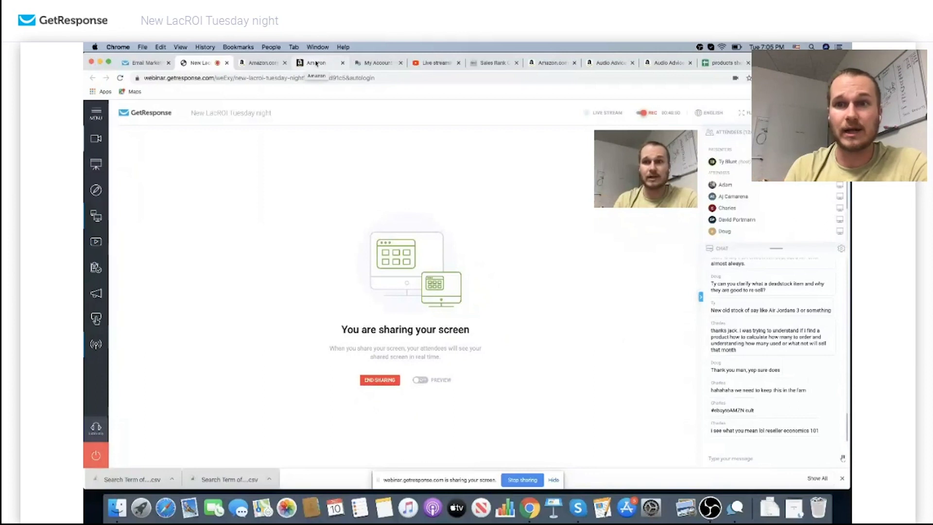
# Bring up the HEOS listing's year-long Keepa chart and highlight its New price series
pyautogui.click(258, 63)
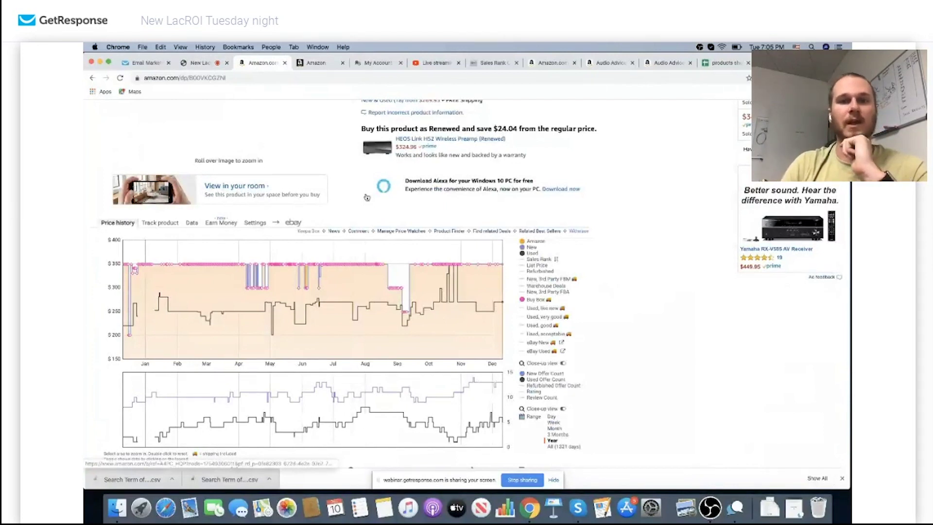
pyautogui.scroll(-1, 367, 197)
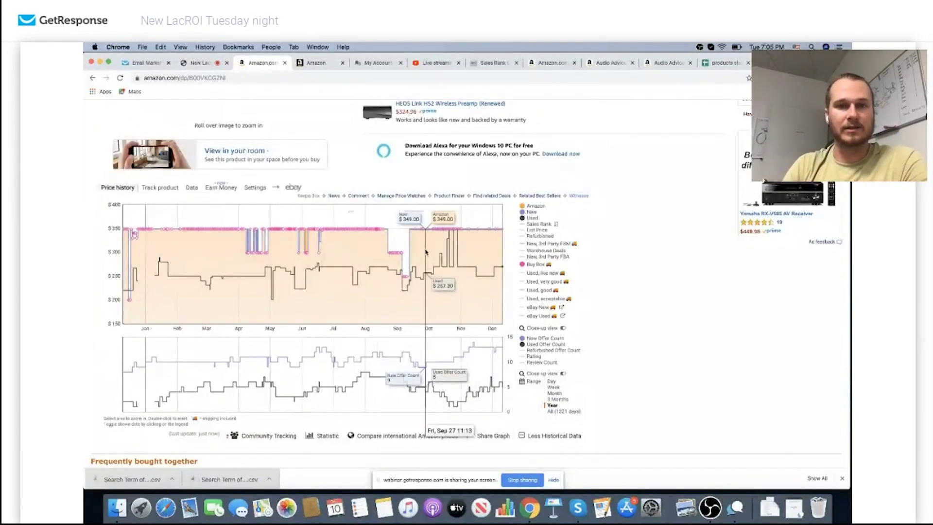
pyautogui.scroll(5, 383, 187)
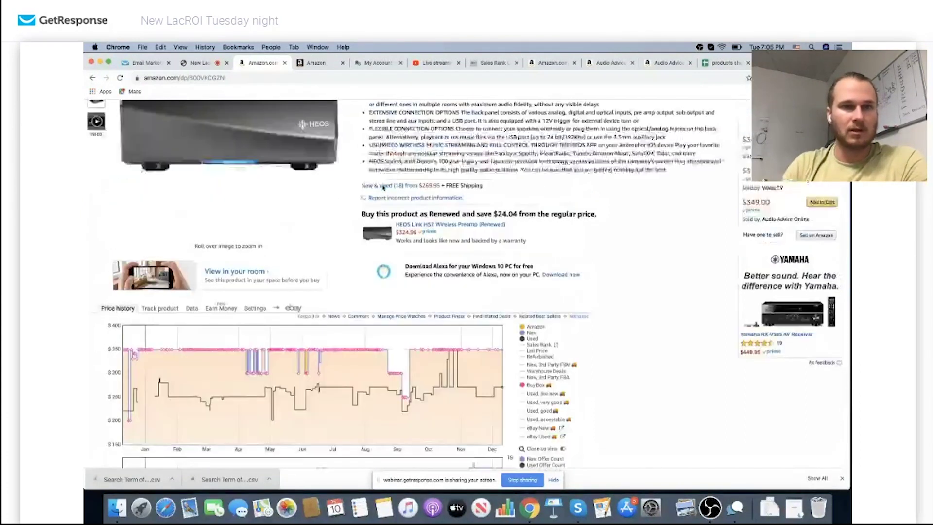
pyautogui.scroll(4, 383, 187)
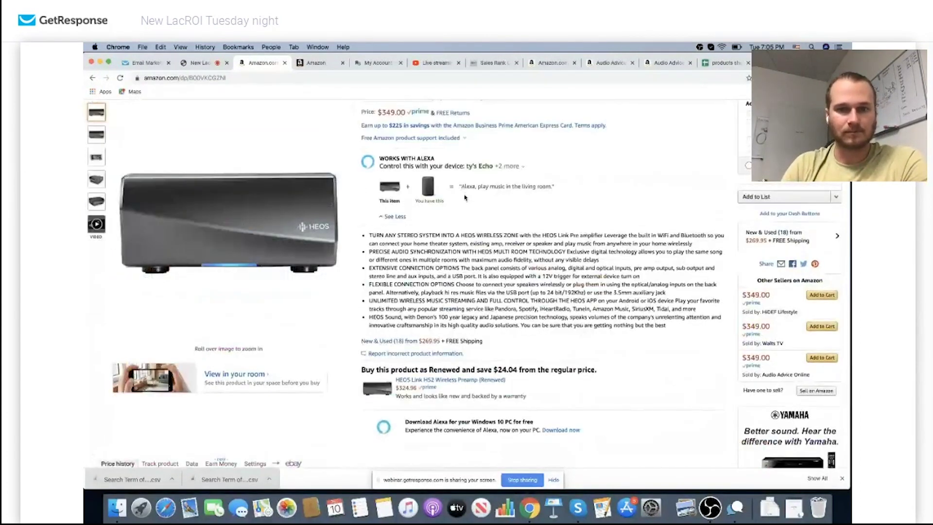
pyautogui.scroll(-1, 464, 198)
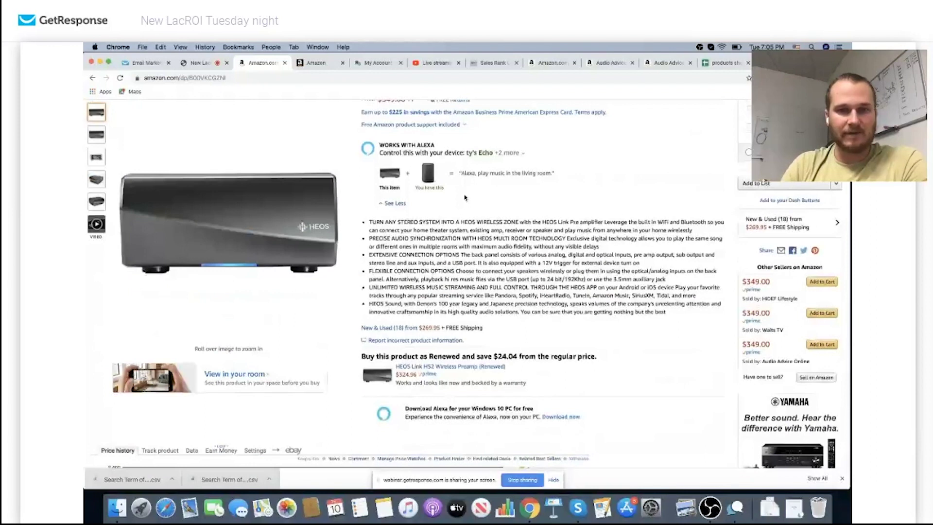
pyautogui.scroll(-10, 465, 198)
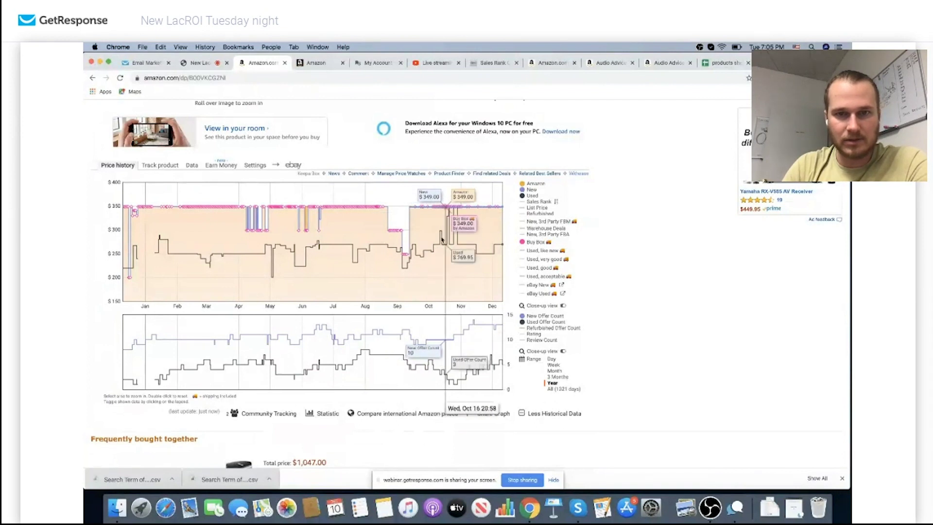
pyautogui.moveTo(529, 191)
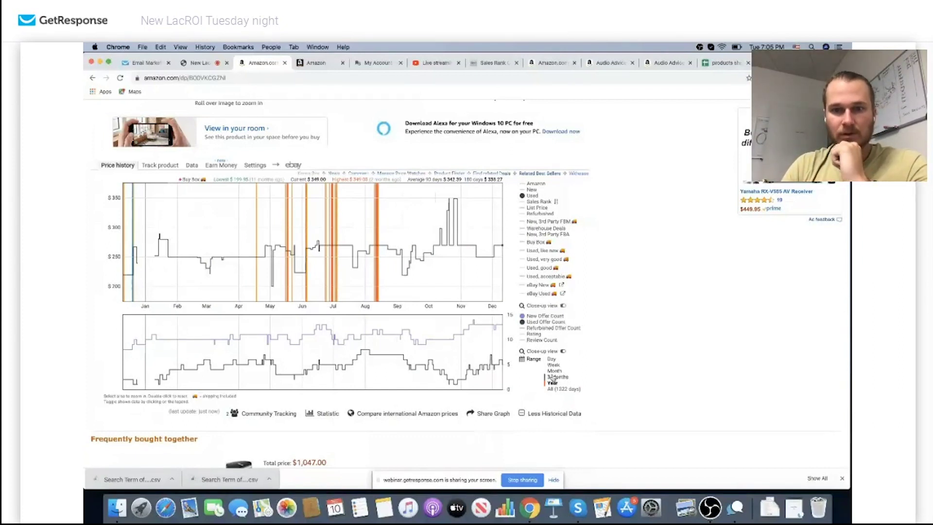
# Set the Keepa history charts to 3 Months (Sep–Dec), then return to the $349.00 price details
pyautogui.click(552, 377)
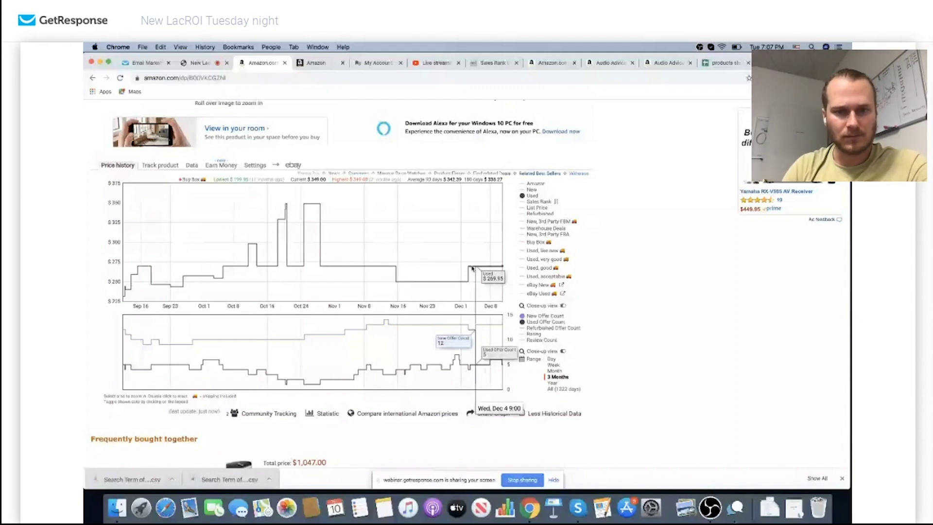
pyautogui.scroll(5, 416, 158)
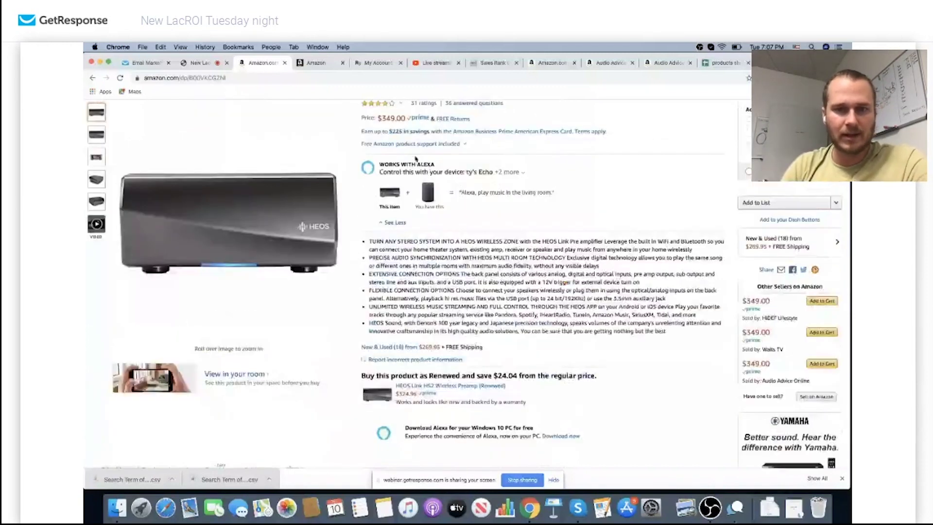
pyautogui.click(399, 348)
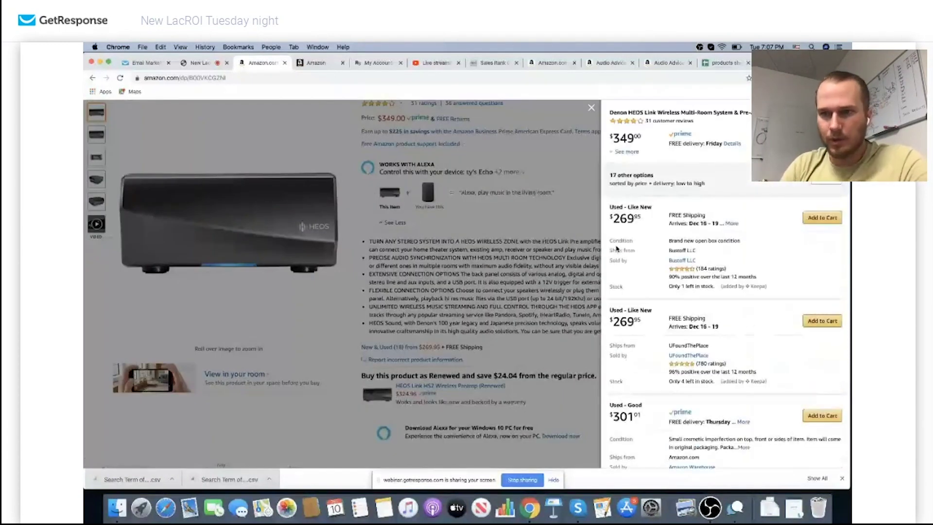
pyautogui.click(826, 180)
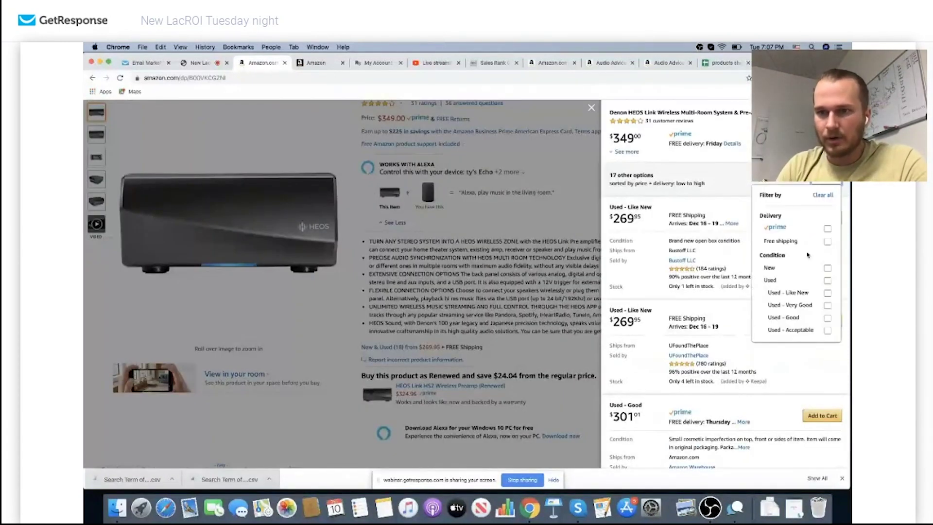
pyautogui.click(826, 281)
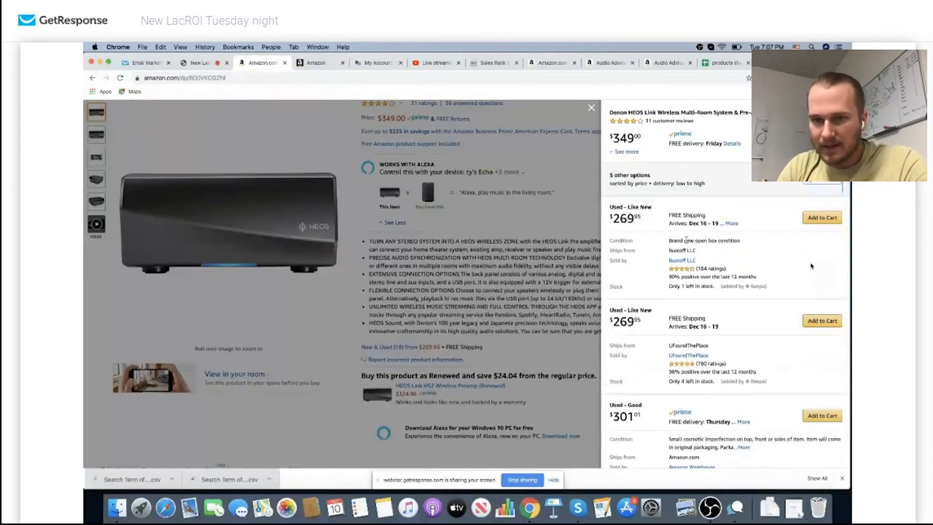
pyautogui.scroll(-5, 668, 308)
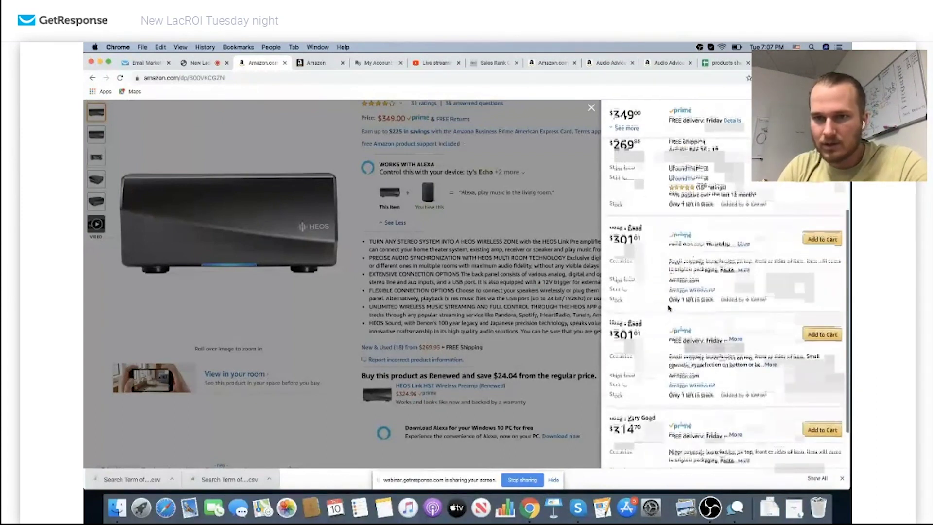
pyautogui.scroll(-1, 646, 274)
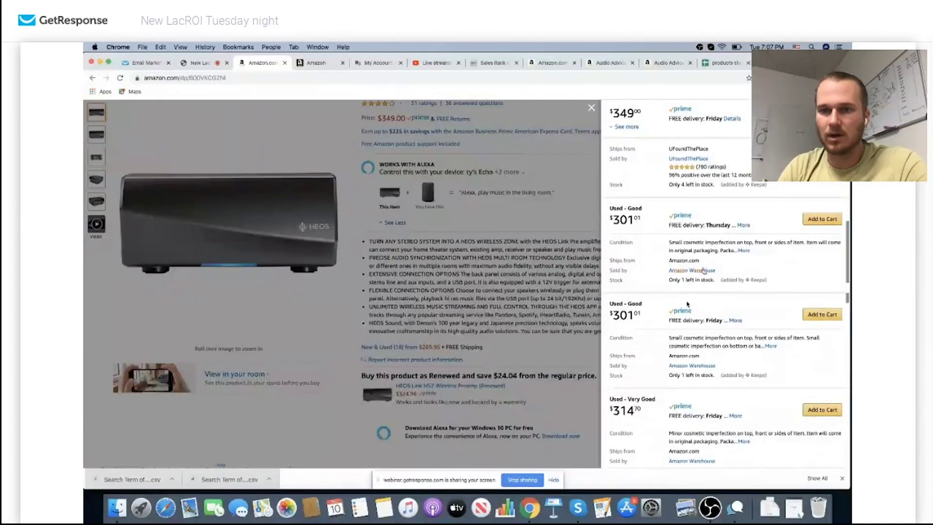
pyautogui.scroll(-2, 687, 306)
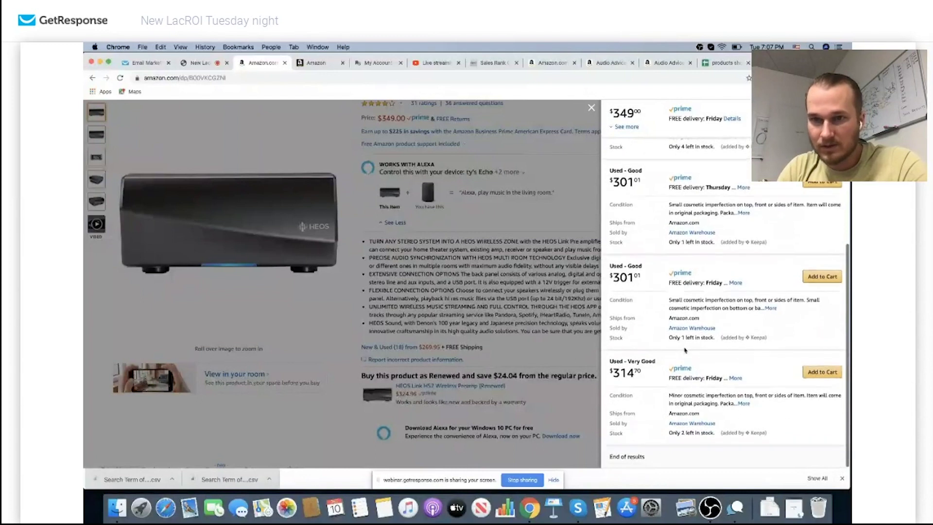
pyautogui.scroll(6, 685, 347)
pyautogui.scroll(2, 685, 349)
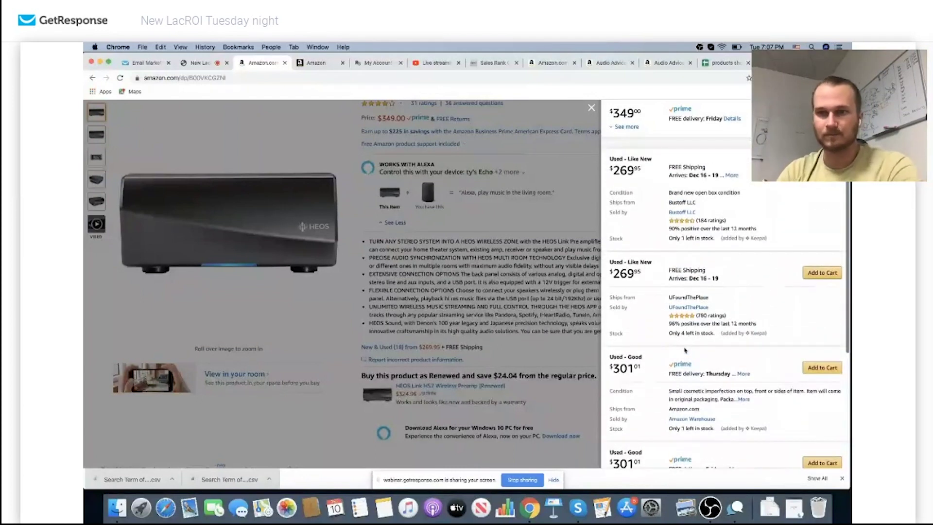
pyautogui.click(683, 212)
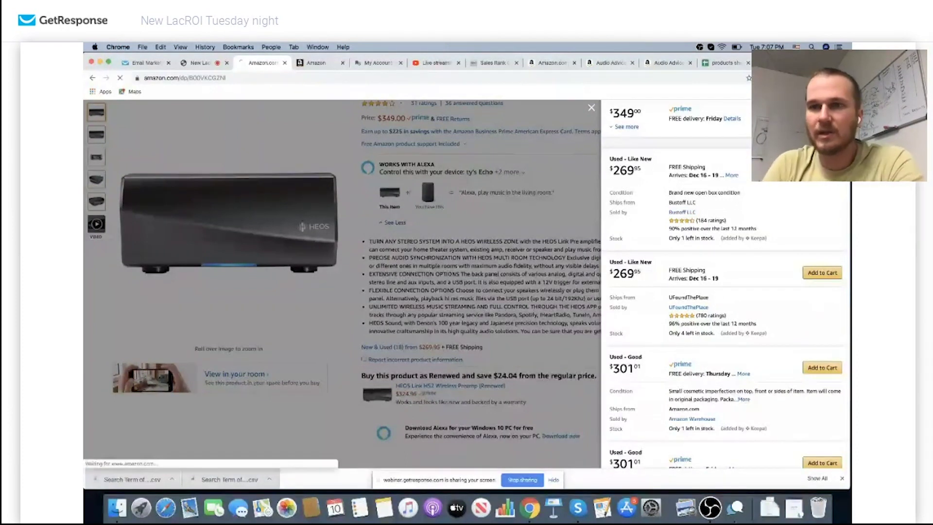
pyautogui.press('super+bracketleft')
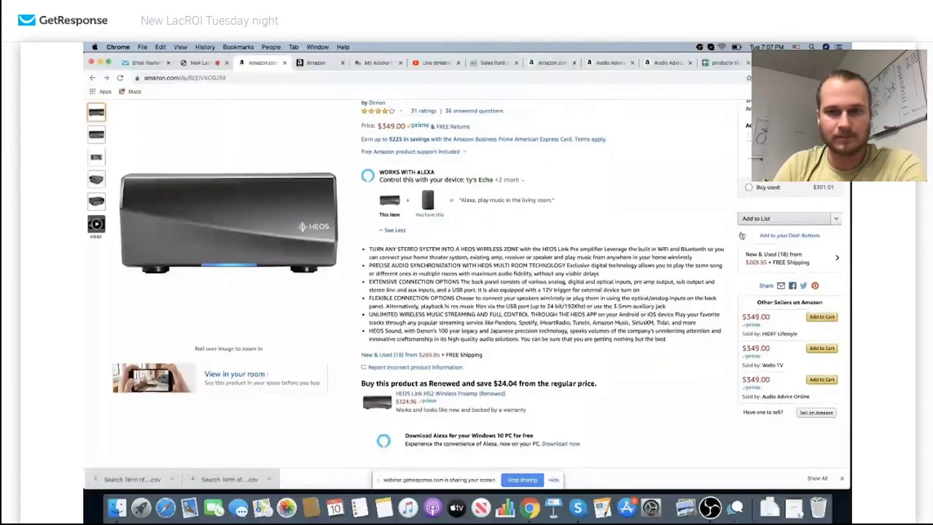
# Reopen and close the HEOS new and used offers list, then return to the GetResponse webinar
pyautogui.click(403, 355)
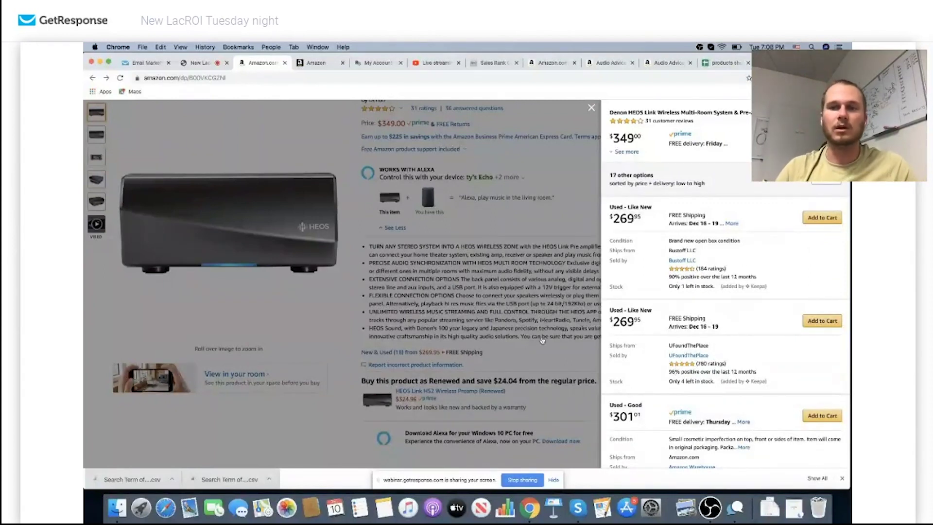
pyautogui.click(492, 267)
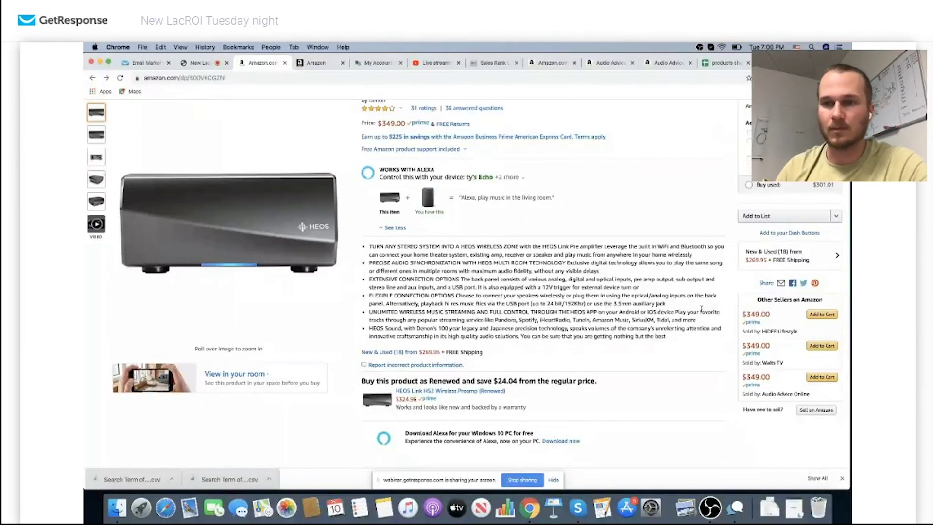
pyautogui.scroll(3, 628, 276)
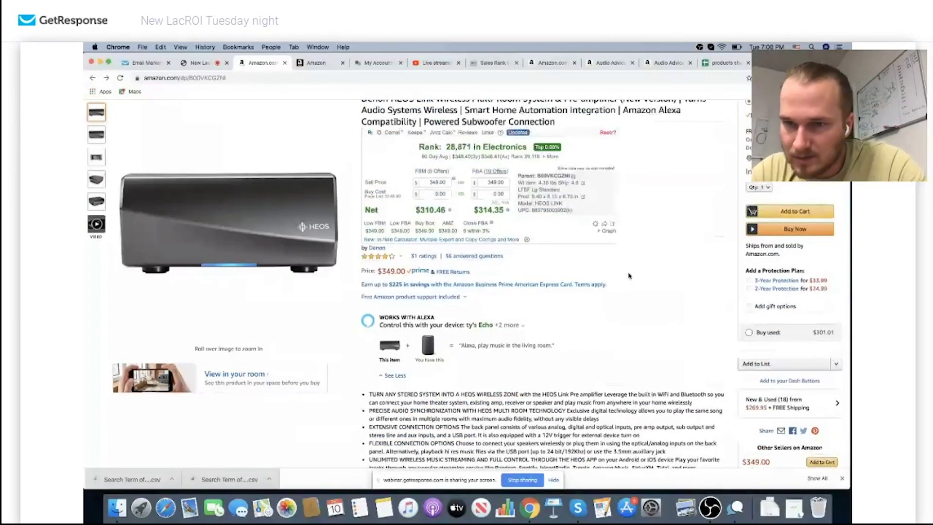
pyautogui.hotkey('ctrl', 'shift', 'Tab')
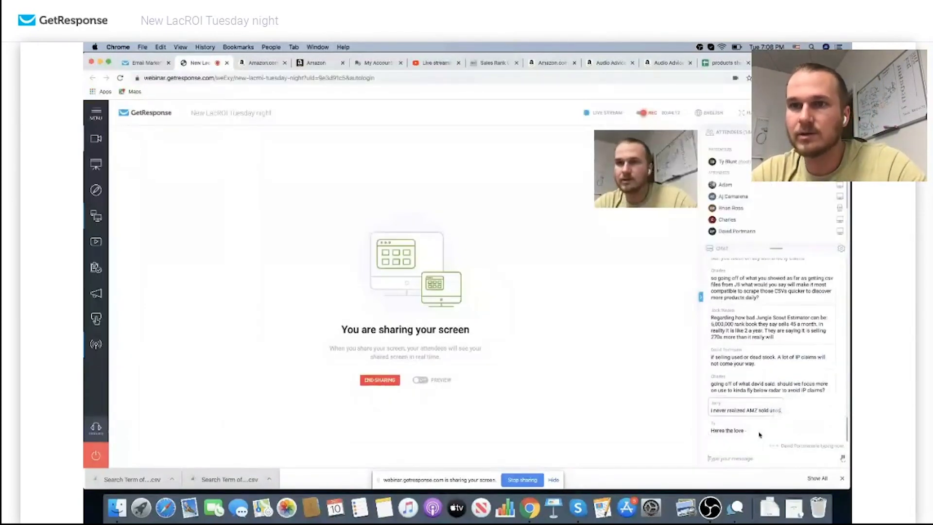
pyautogui.write('Oral-B Glide Pro-Health Deep Clean Dental Floss Cool Mint')
pyautogui.press('Return')
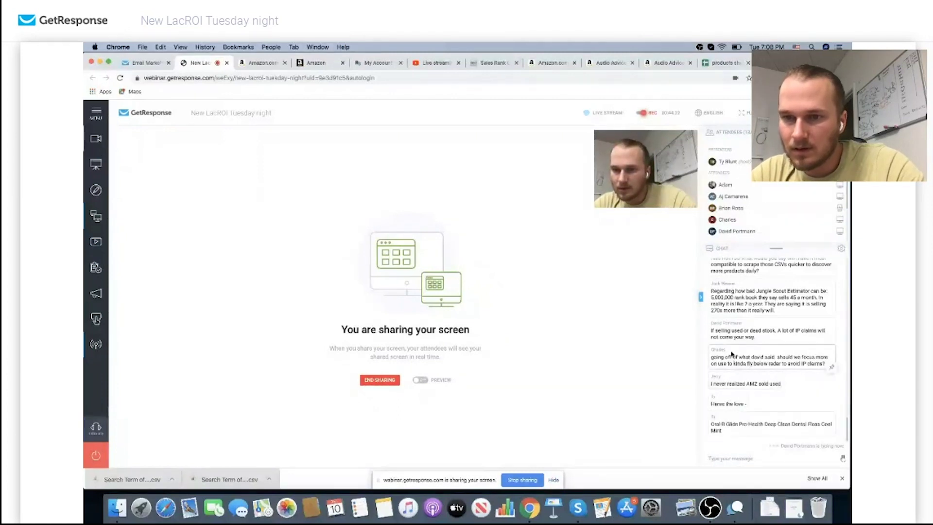
pyautogui.scroll(3, 733, 335)
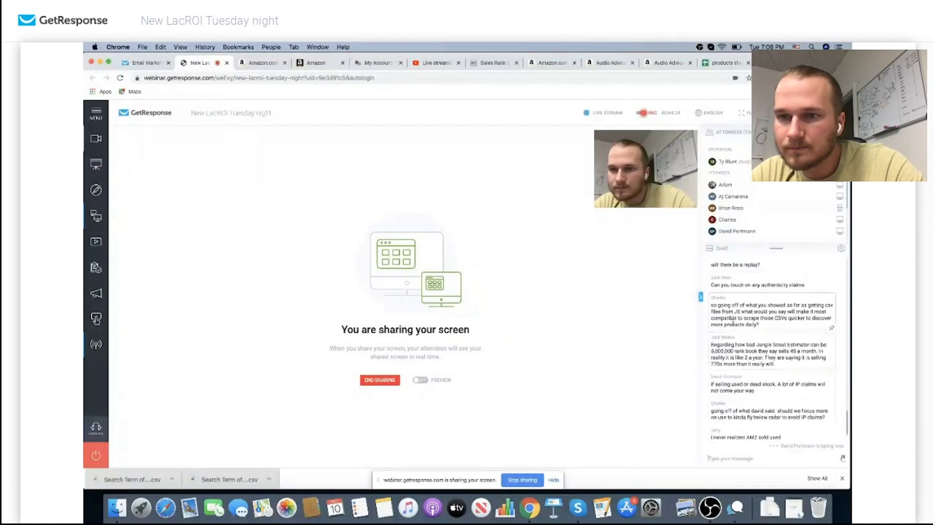
pyautogui.scroll(7, 733, 322)
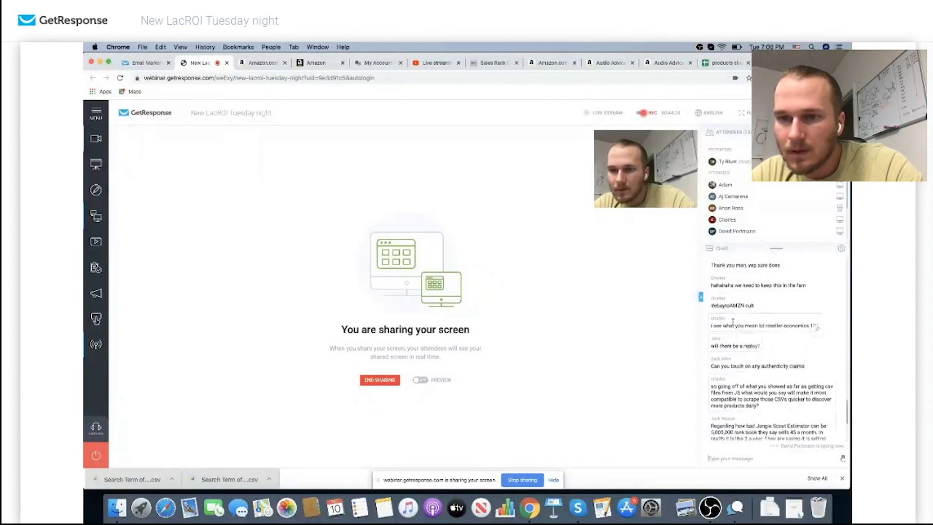
pyautogui.scroll(3, 733, 325)
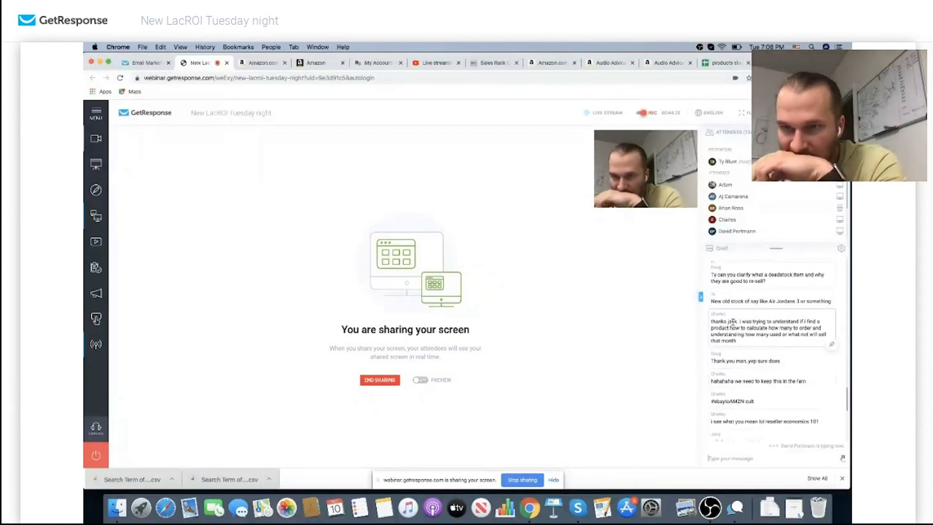
pyautogui.scroll(-1, 736, 340)
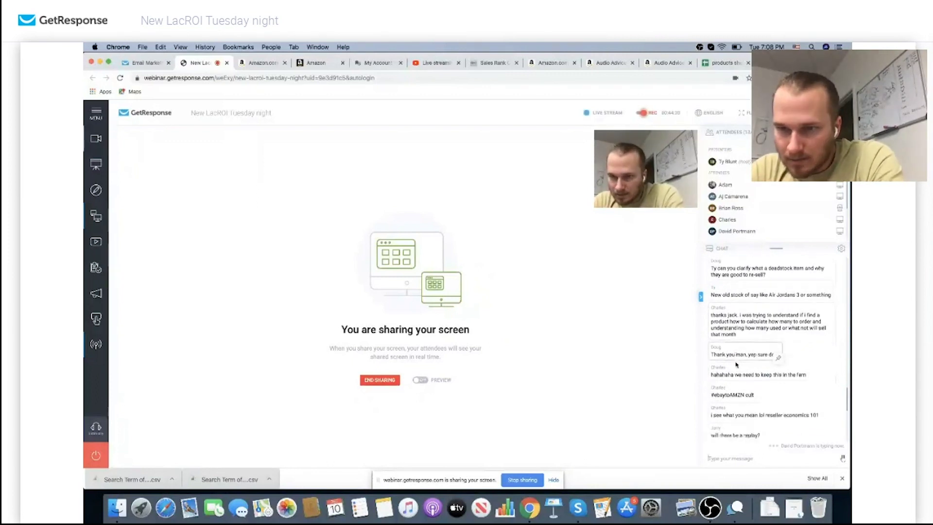
pyautogui.scroll(-1, 744, 362)
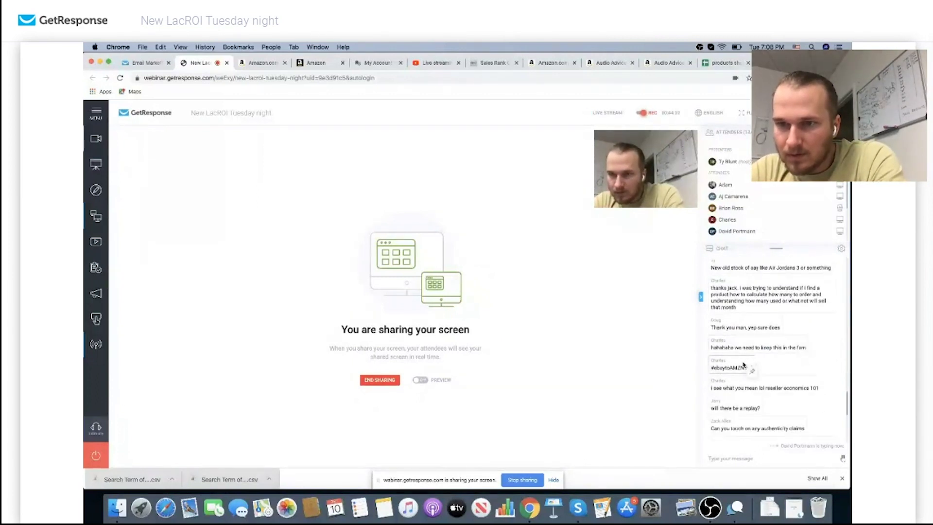
pyautogui.scroll(-3, 761, 363)
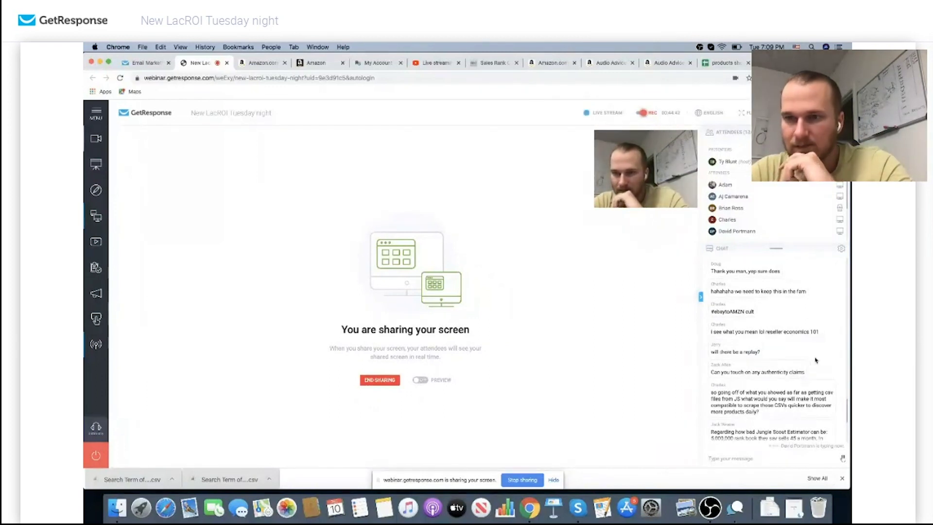
pyautogui.scroll(-1, 789, 364)
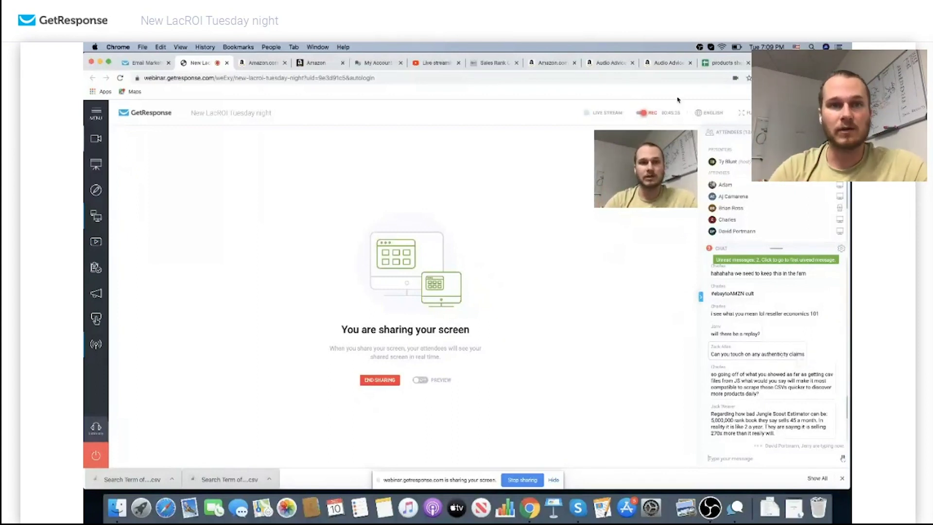
# Review the Denon HEOS Link Keepa chart: New and Amazon $349.00, Used $269.95
pyautogui.click(246, 64)
pyautogui.scroll(-5, 486, 349)
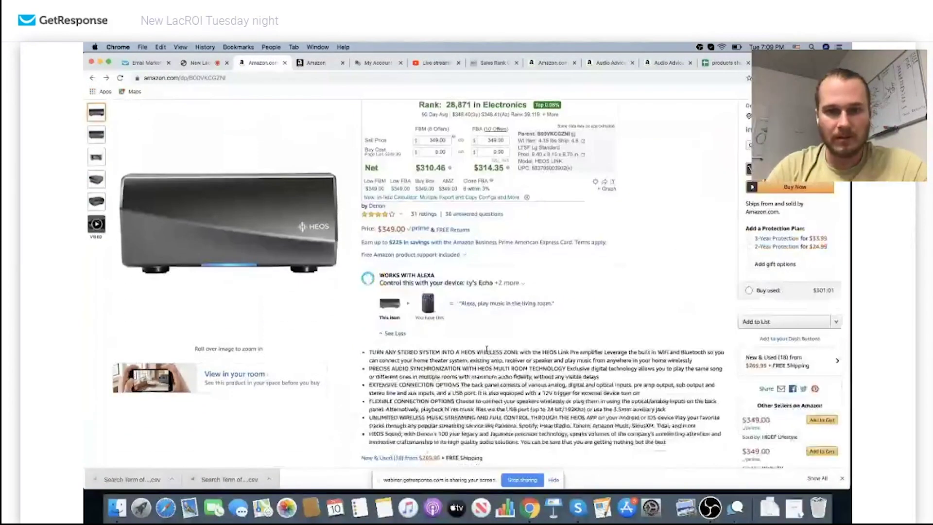
pyautogui.scroll(-3, 486, 349)
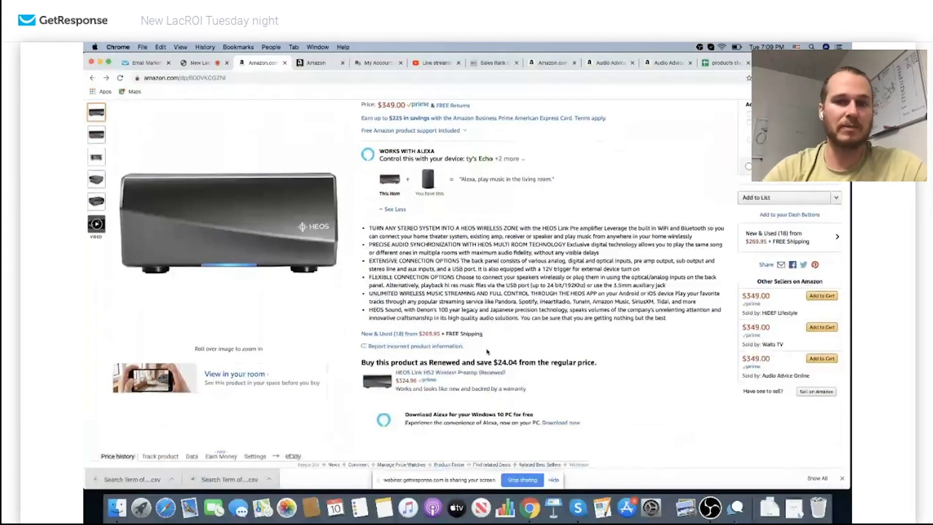
pyautogui.scroll(-1, 487, 351)
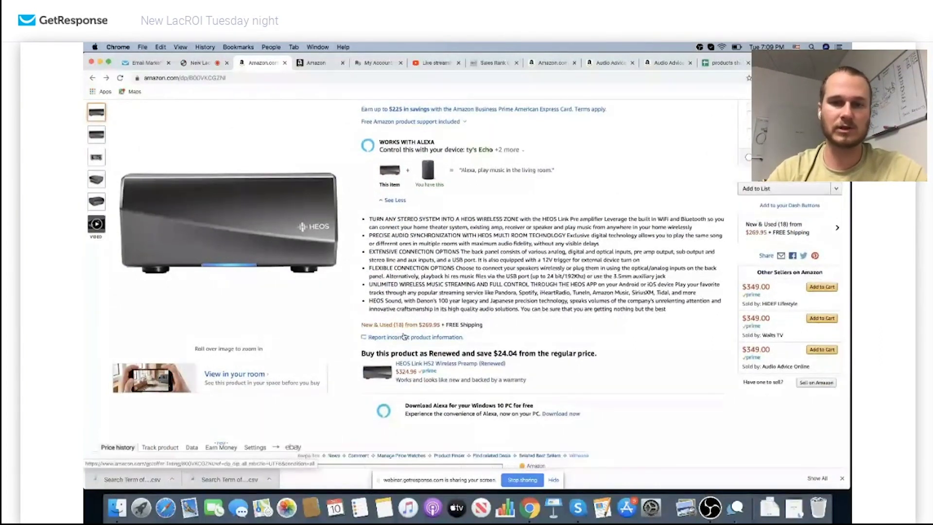
pyautogui.scroll(-4, 403, 336)
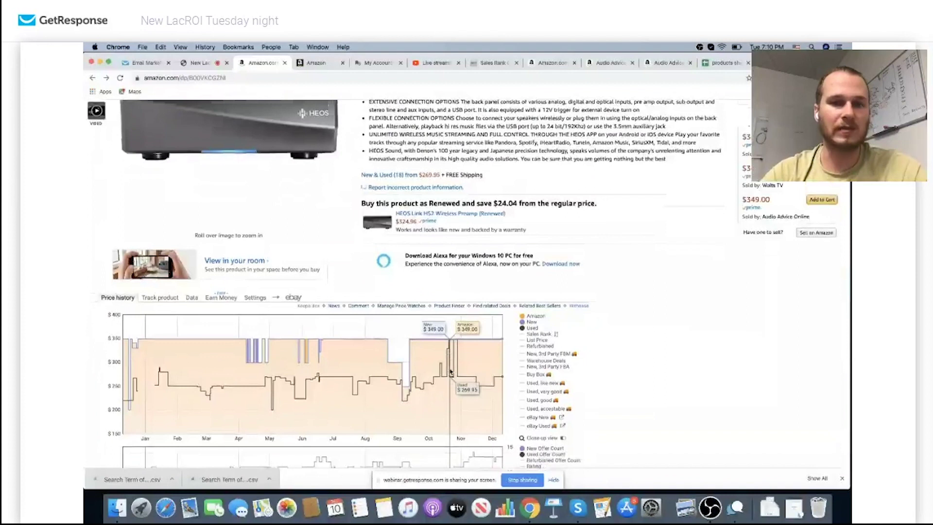
pyautogui.scroll(-1, 451, 373)
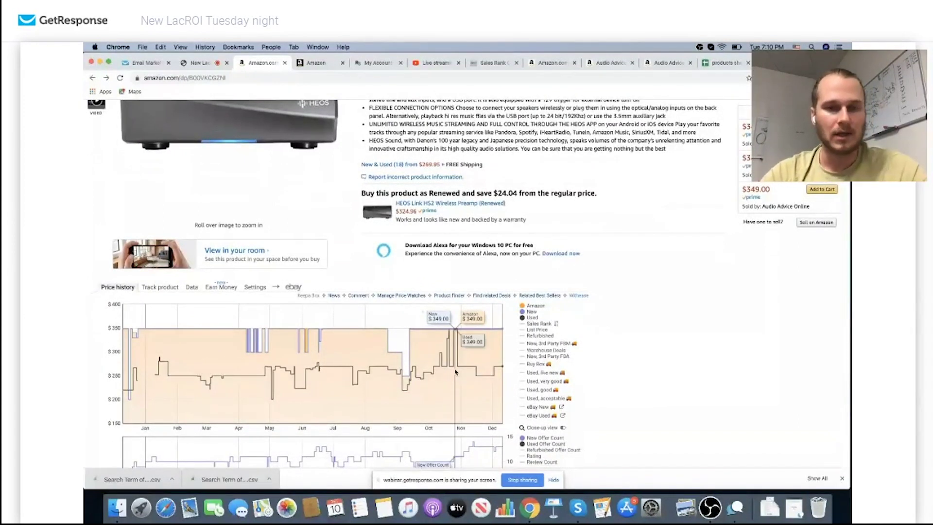
pyautogui.scroll(-1, 455, 372)
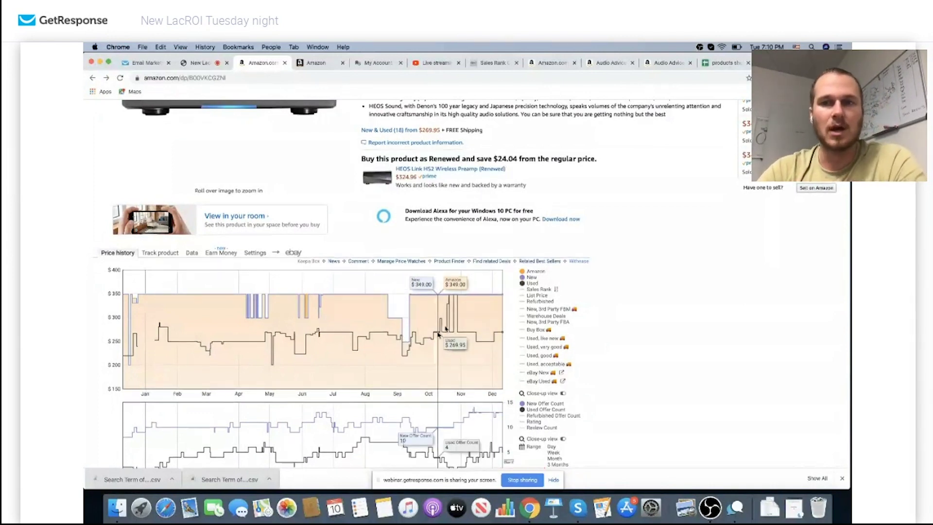
pyautogui.scroll(3, 438, 335)
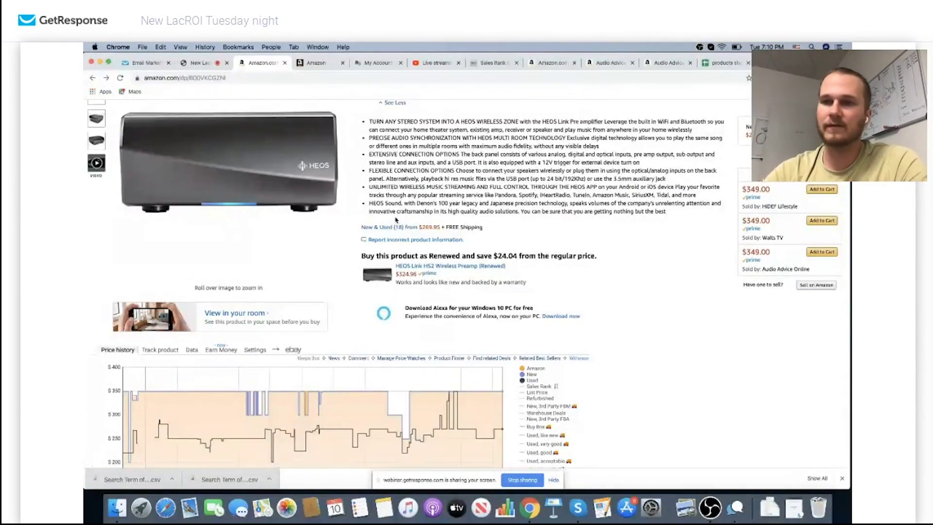
pyautogui.click(396, 228)
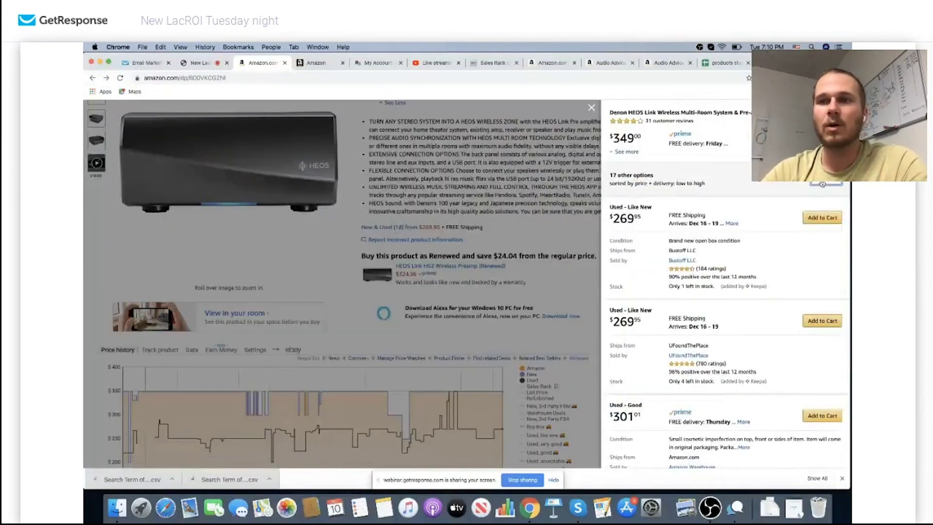
pyautogui.click(822, 184)
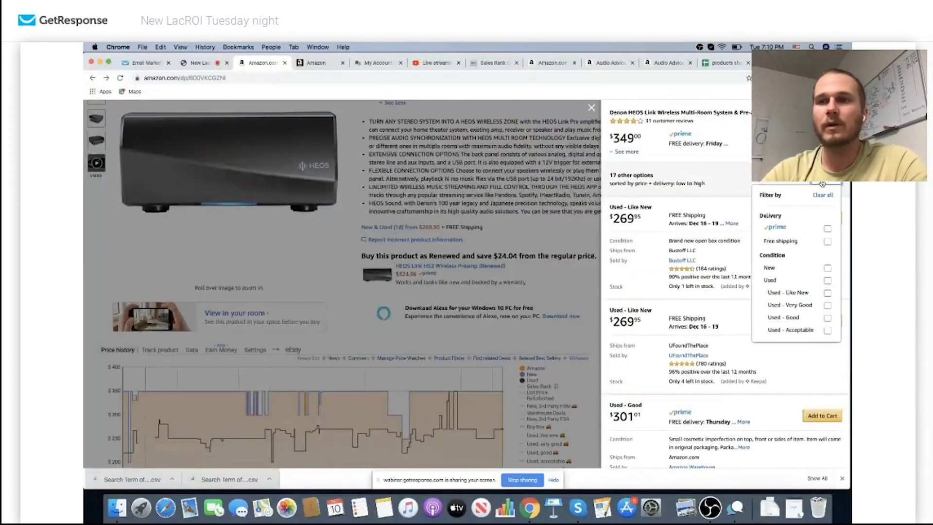
pyautogui.click(827, 268)
pyautogui.click(827, 281)
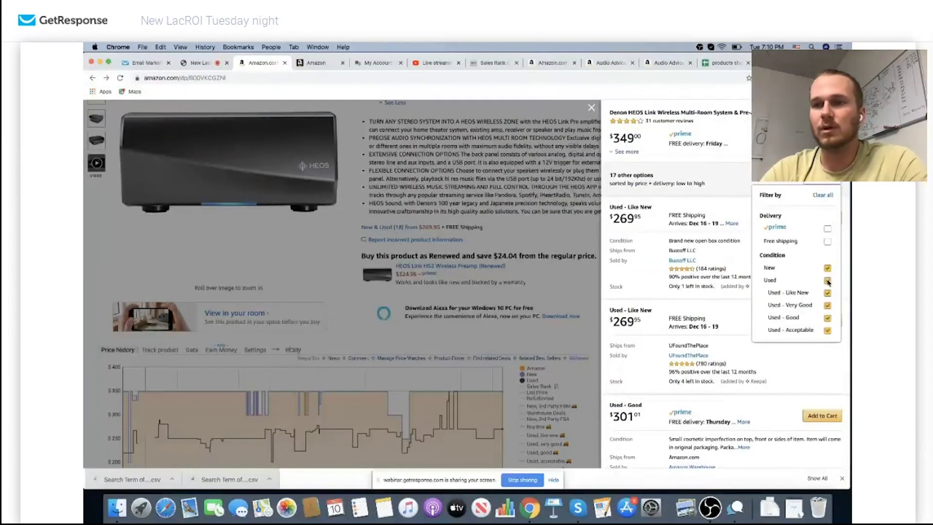
pyautogui.click(734, 200)
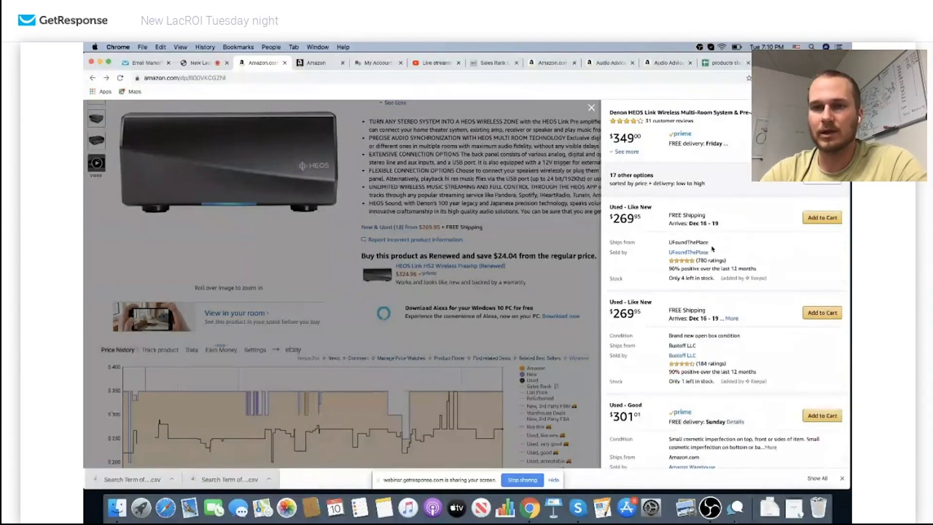
pyautogui.scroll(-8, 712, 246)
pyautogui.scroll(-5, 711, 245)
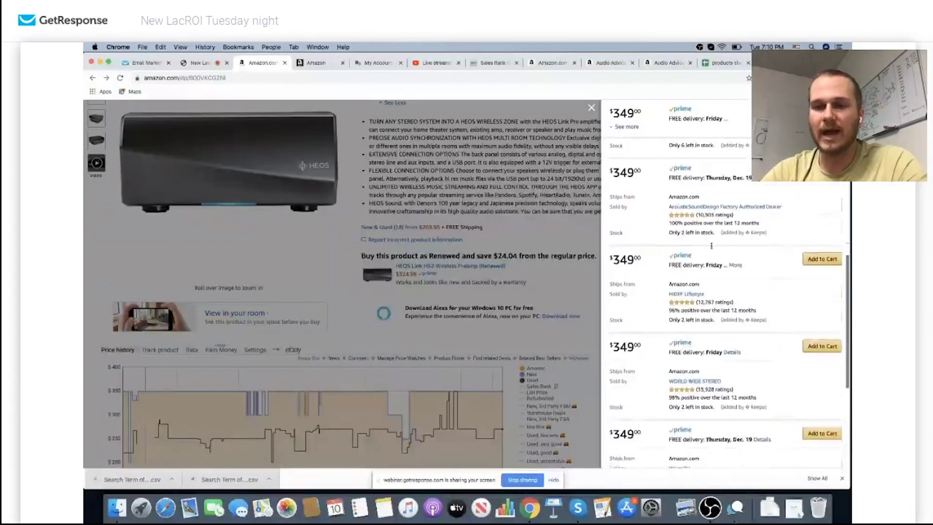
pyautogui.scroll(-1, 711, 245)
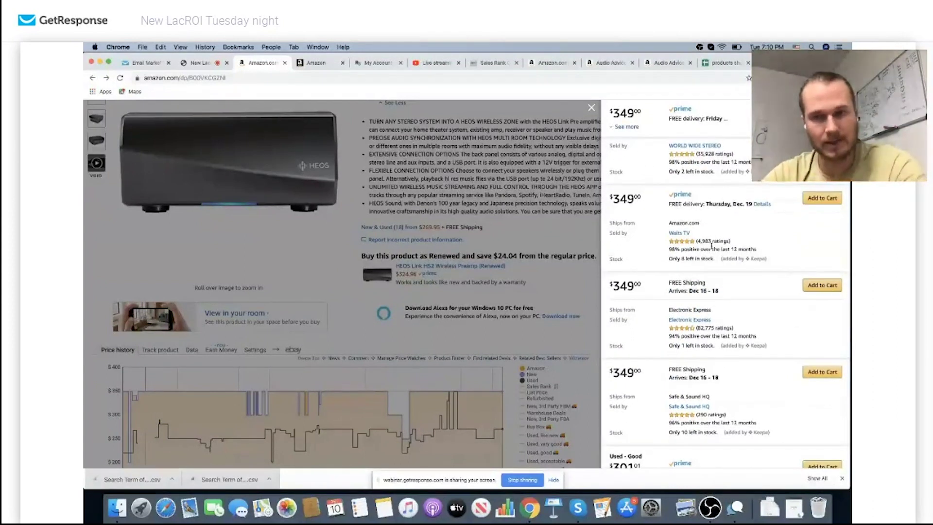
pyautogui.scroll(-4, 711, 247)
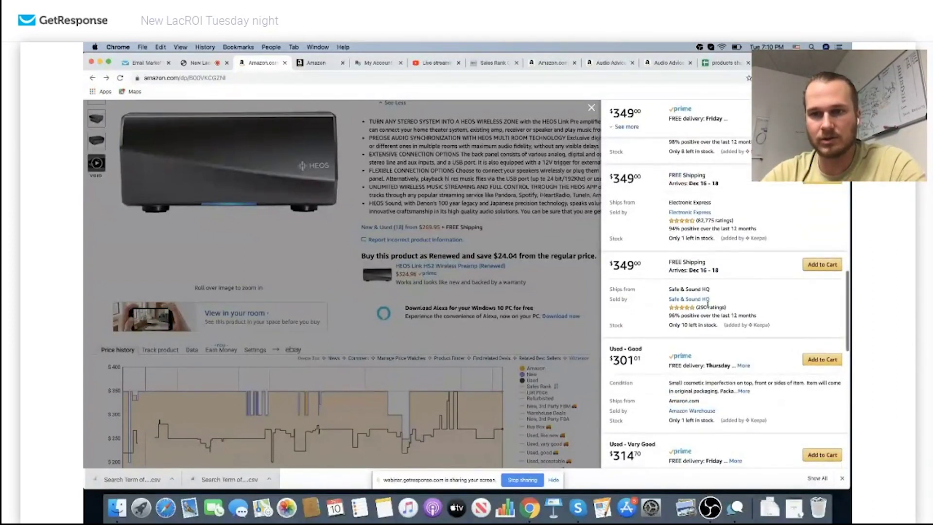
pyautogui.scroll(-2, 695, 306)
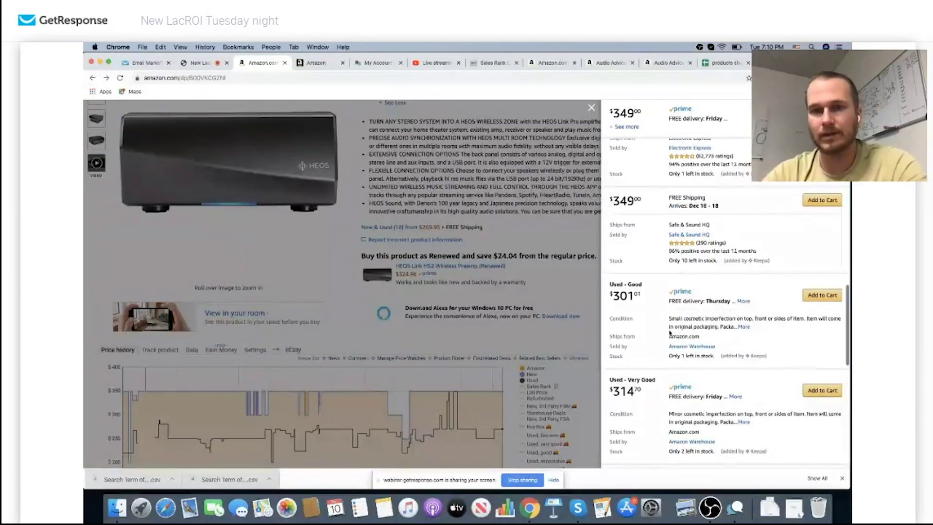
pyautogui.click(579, 292)
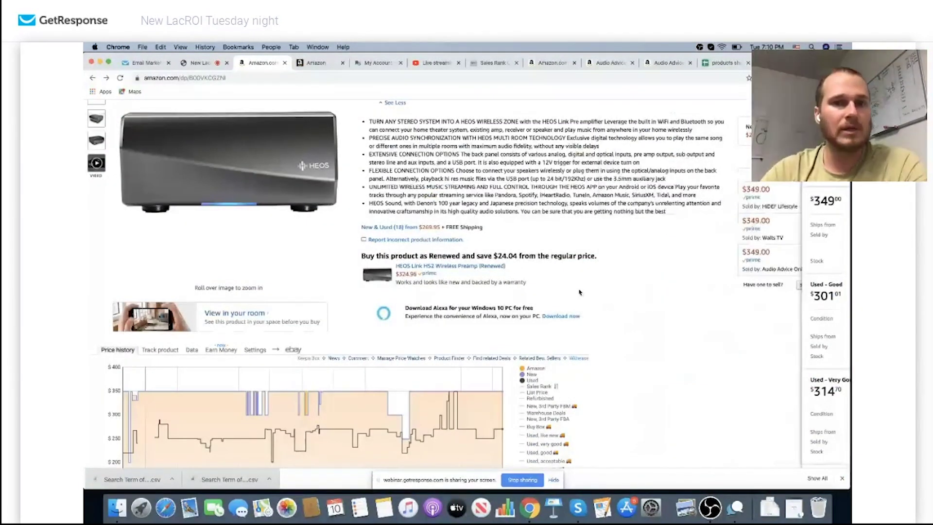
pyautogui.scroll(5, 579, 292)
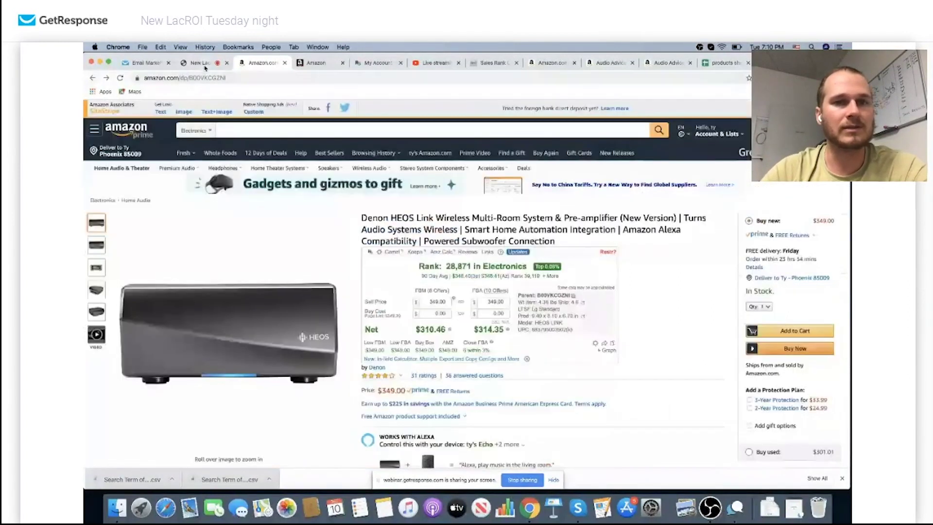
pyautogui.hotkey('ctrl', 'shift', 'Tab')
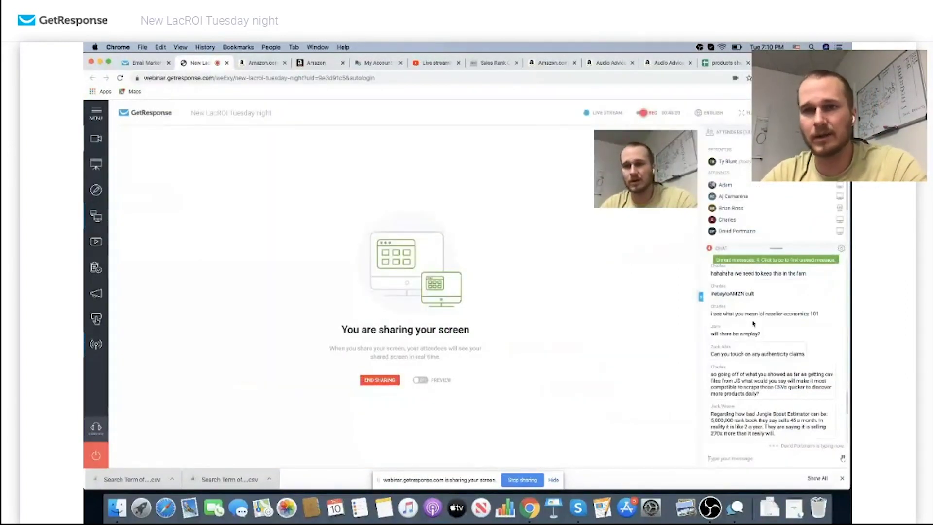
pyautogui.scroll(-5, 752, 320)
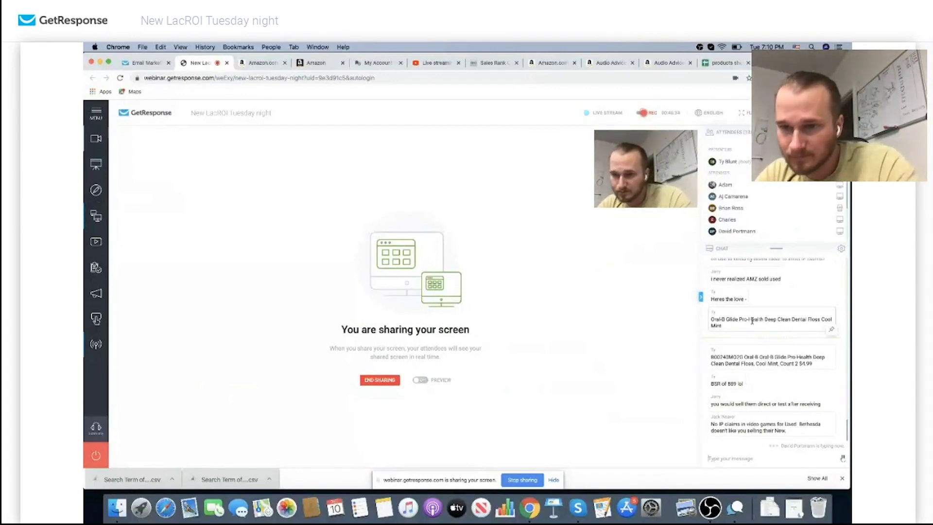
pyautogui.scroll(5, 752, 323)
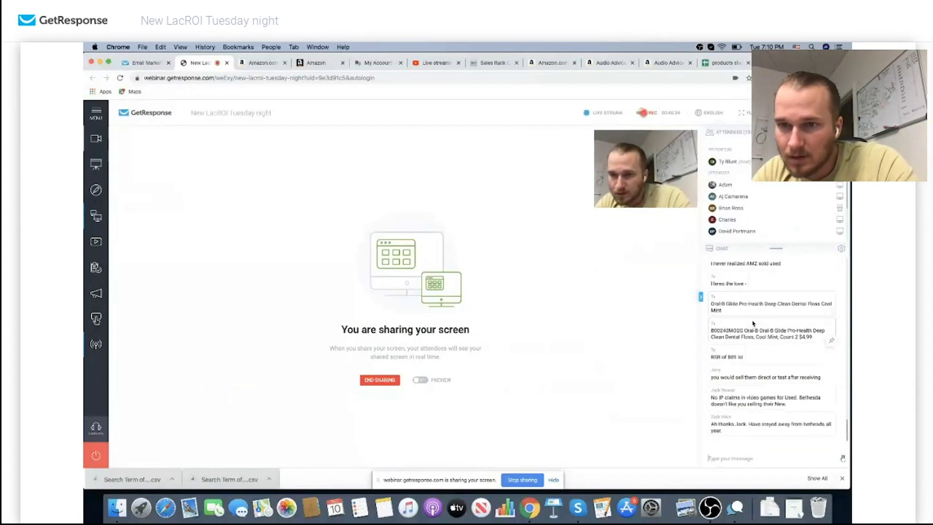
pyautogui.scroll(4, 752, 320)
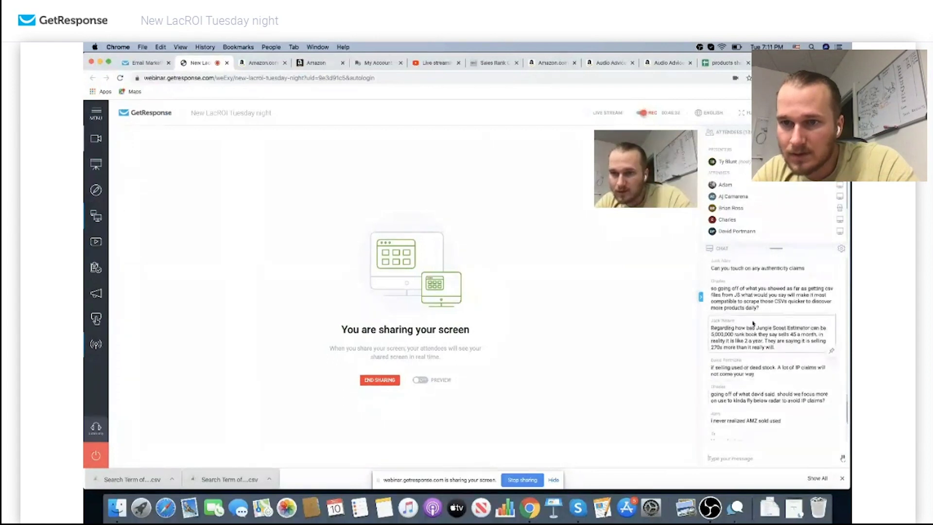
pyautogui.scroll(-3, 751, 362)
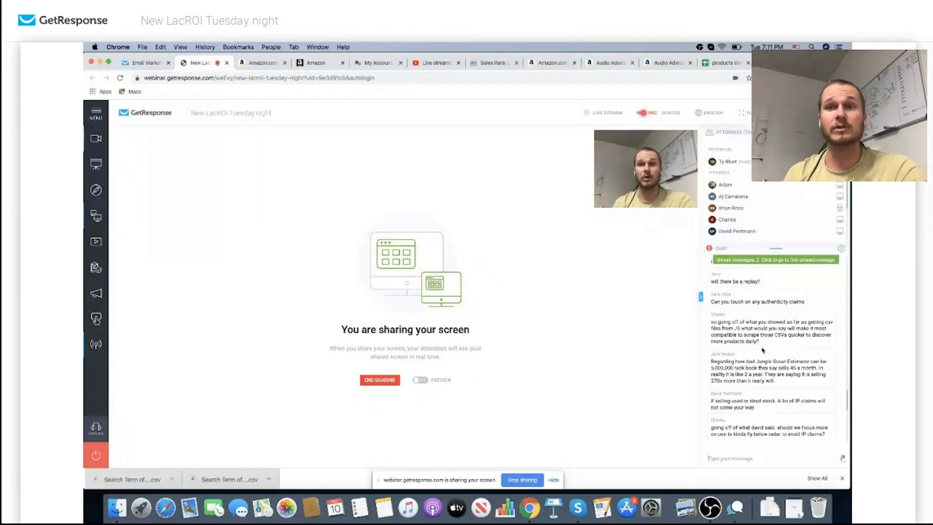
pyautogui.scroll(-1, 762, 350)
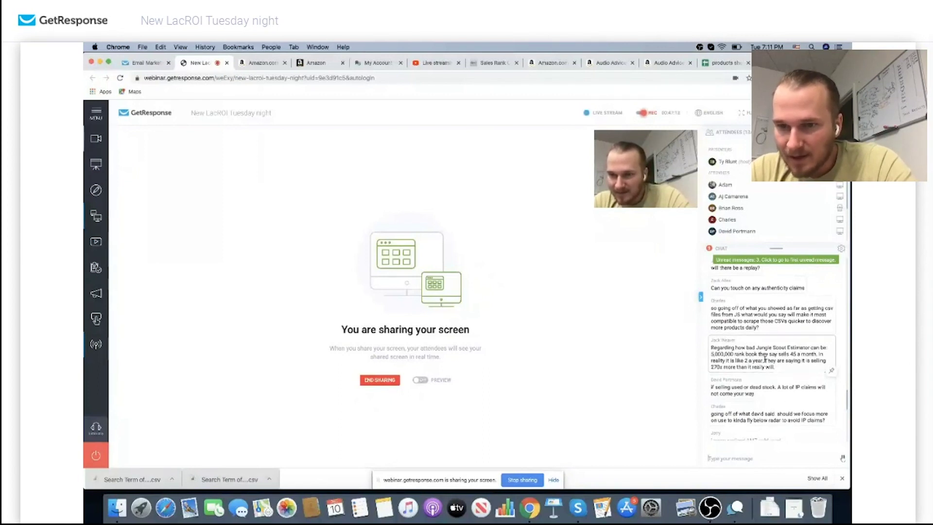
pyautogui.scroll(-1, 764, 359)
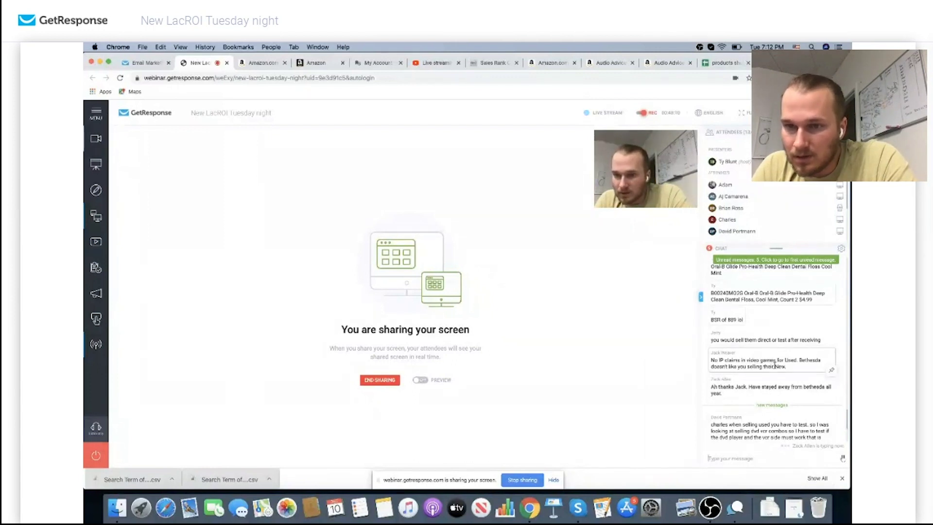
# Reply in the webinar chat with the presenter's contact e-mail address for follow-up questions
pyautogui.scroll(-1, 770, 369)
pyautogui.scroll(-1, 771, 369)
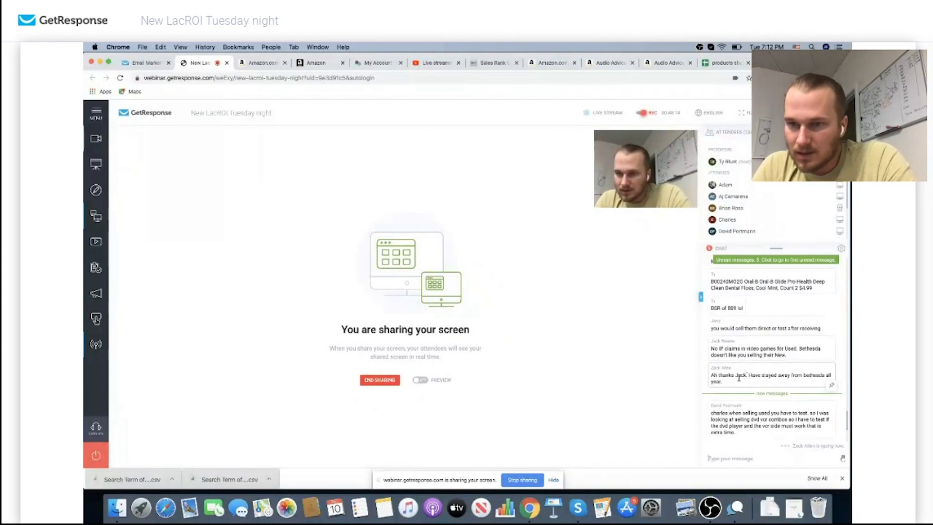
pyautogui.scroll(-2, 739, 381)
pyautogui.scroll(-5, 739, 380)
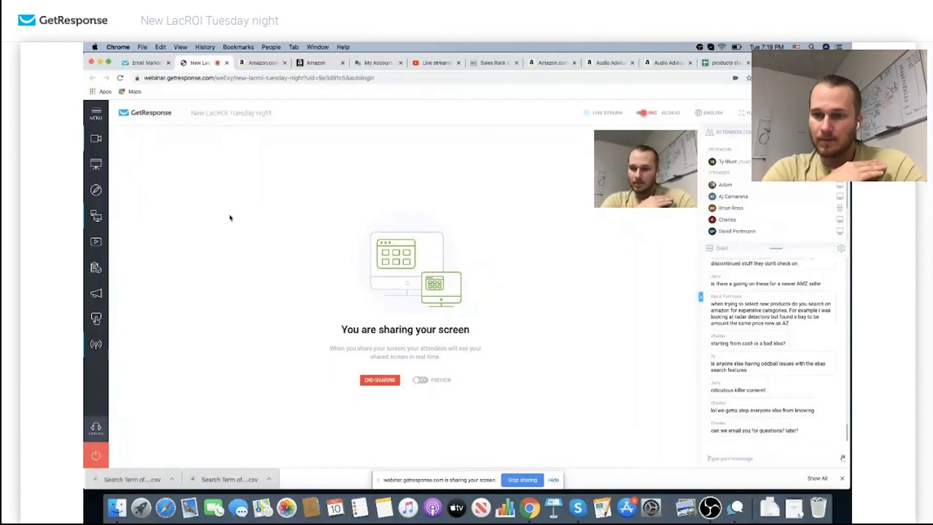
pyautogui.press('Return')
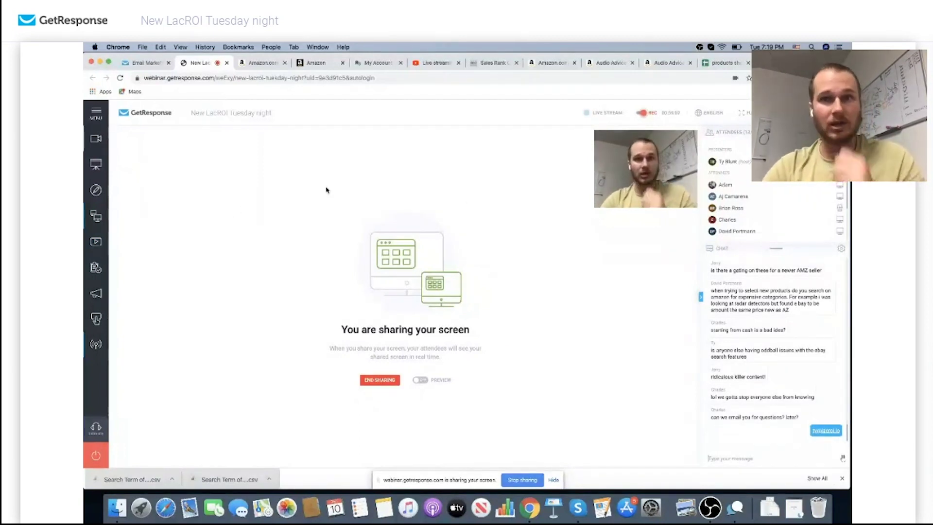
# Close the products sheet's Share with others settings and open the FAQ spreadsheet
pyautogui.click(725, 66)
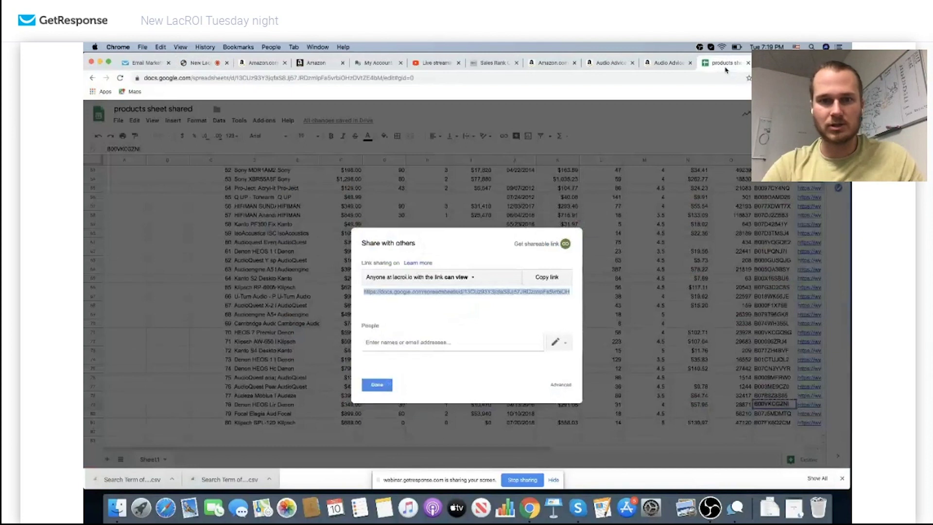
pyautogui.click(373, 385)
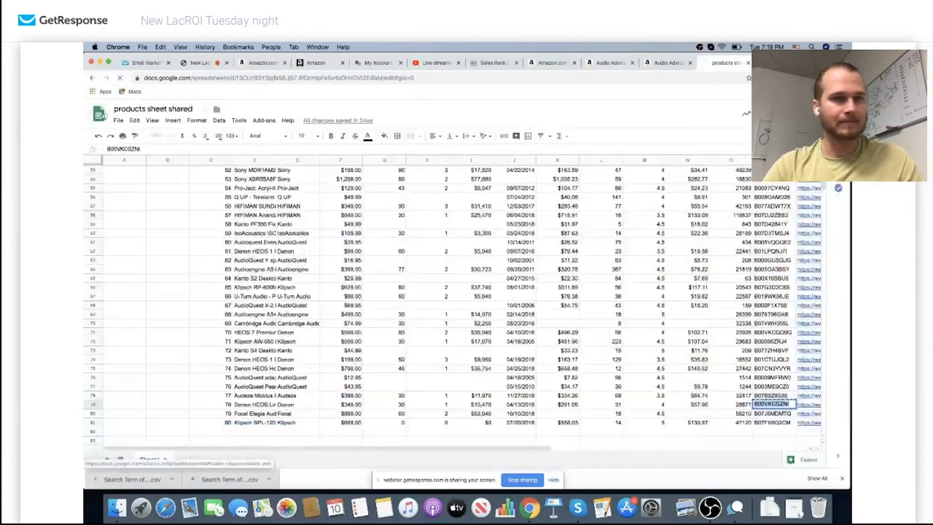
pyautogui.click(99, 114)
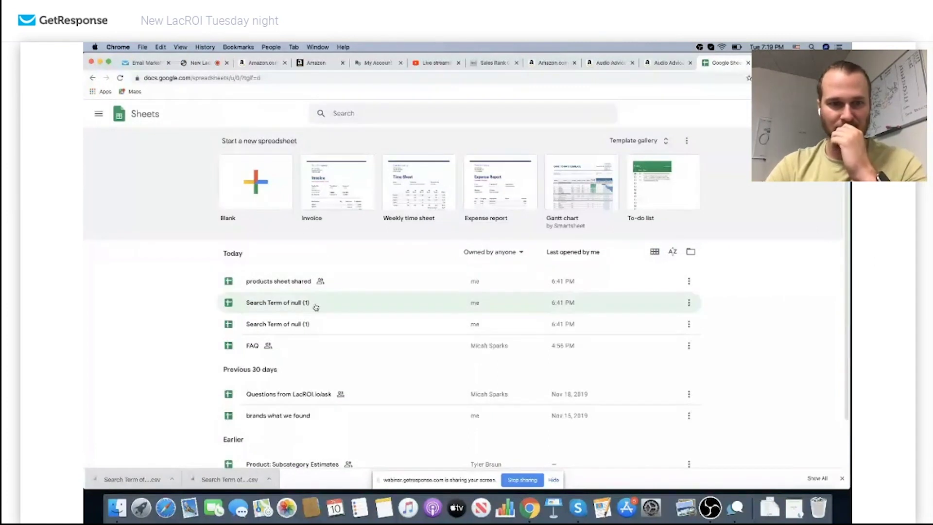
pyautogui.click(308, 344)
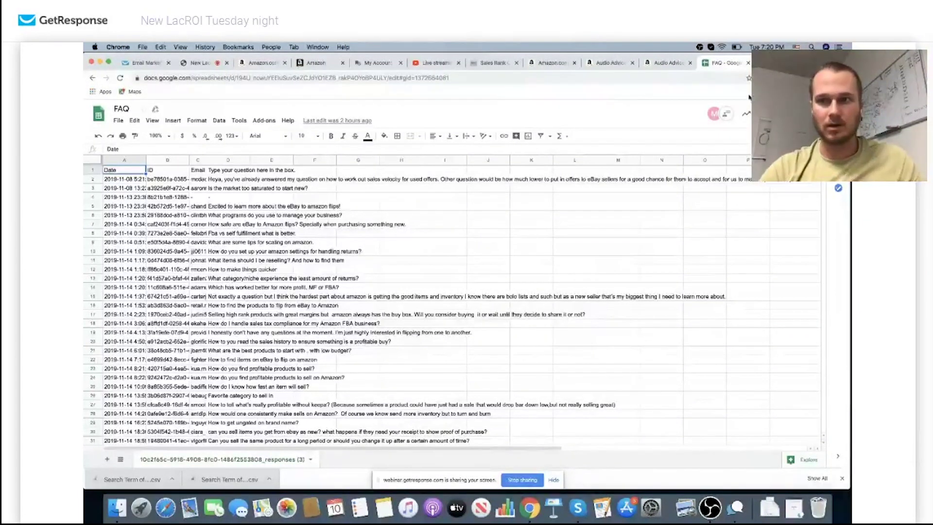
# Check the Google account details, then start a new browser tab
pyautogui.click(831, 111)
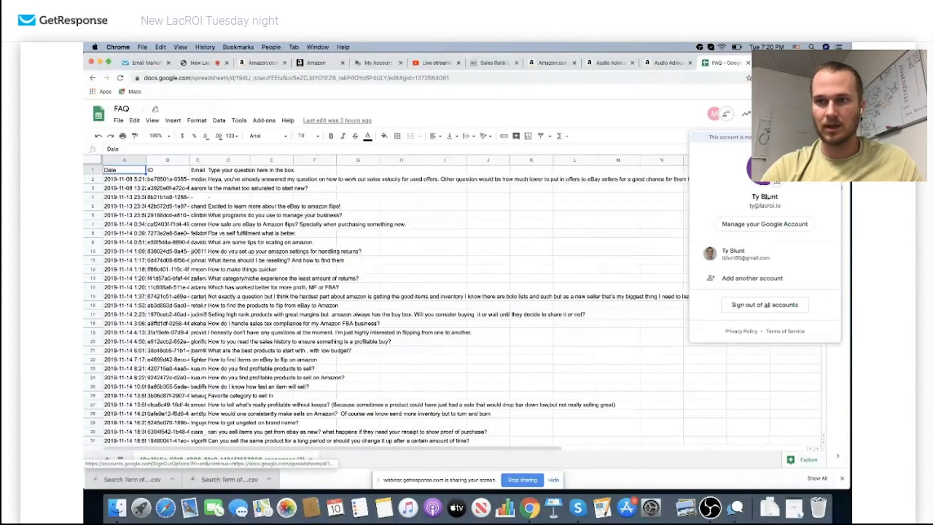
pyautogui.press('Escape')
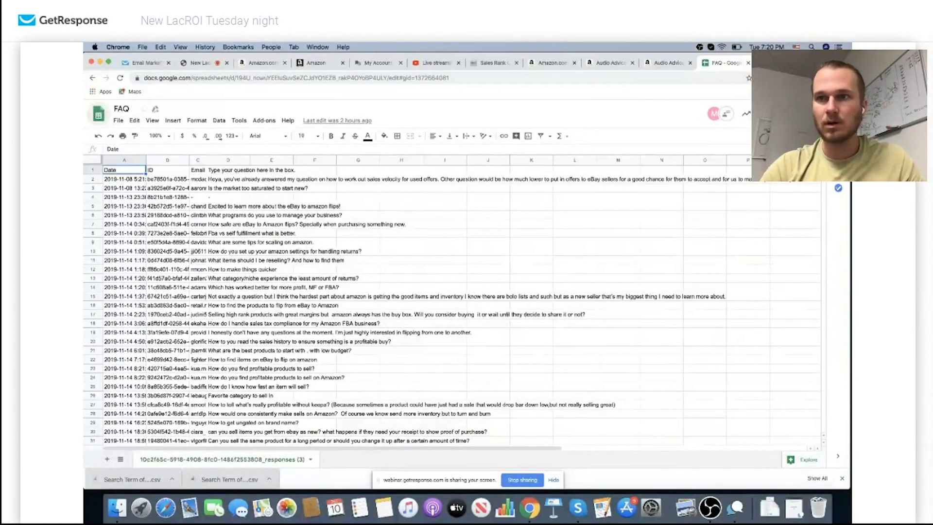
pyautogui.press('cmd+t')
# Open the 'Webinar' Google Slides deck at slide 7's Amazon marketplace diagram
pyautogui.write('google.com')
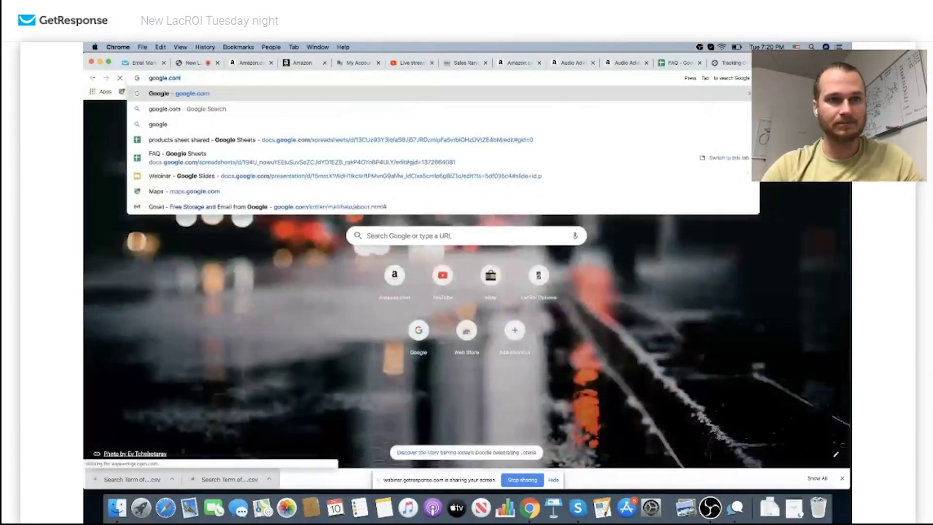
pyautogui.press('Return')
pyautogui.click(437, 76)
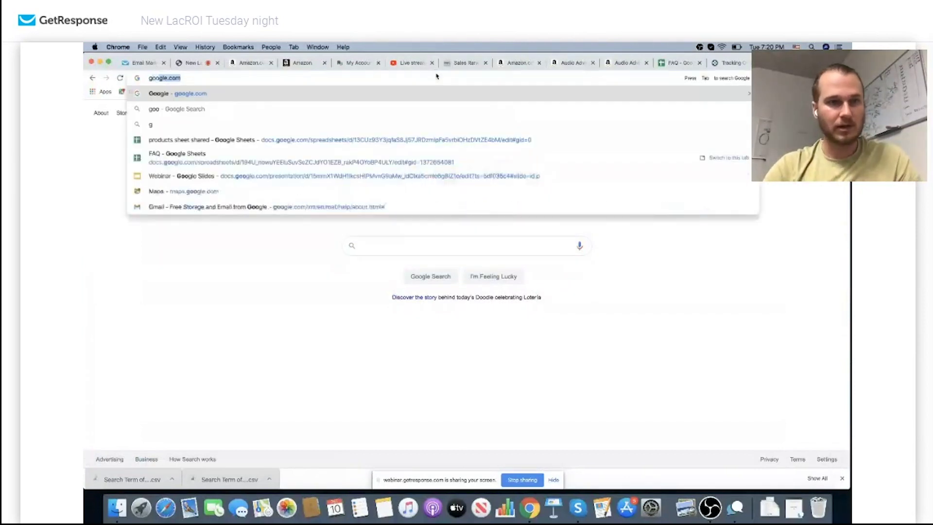
pyautogui.click(248, 196)
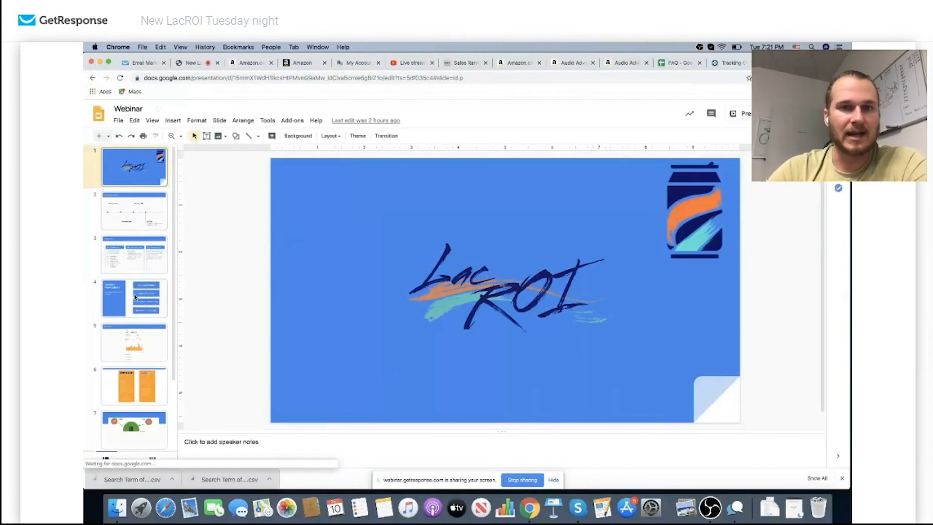
pyautogui.click(134, 428)
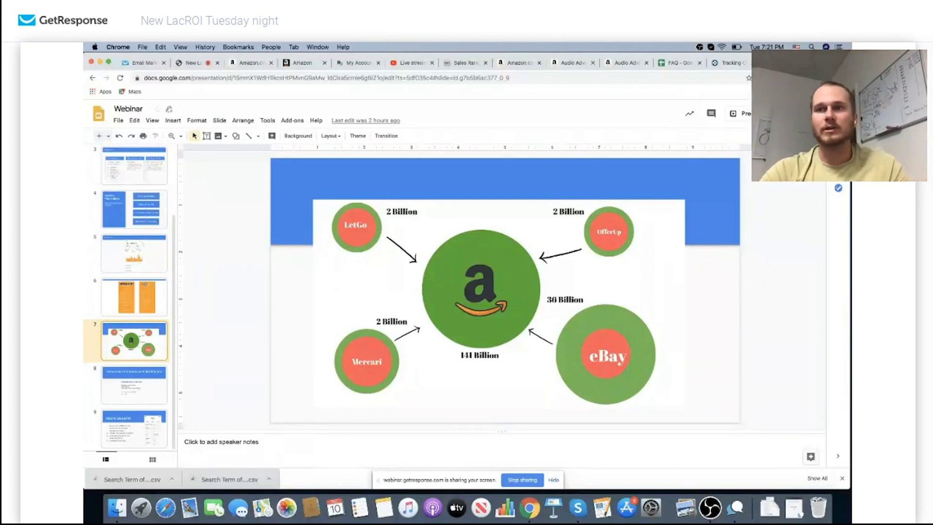
# Load walmart.com in a new browser tab
pyautogui.hotkey('ctrl', 't')
pyautogui.write('walmart.com')
pyautogui.press('Return')
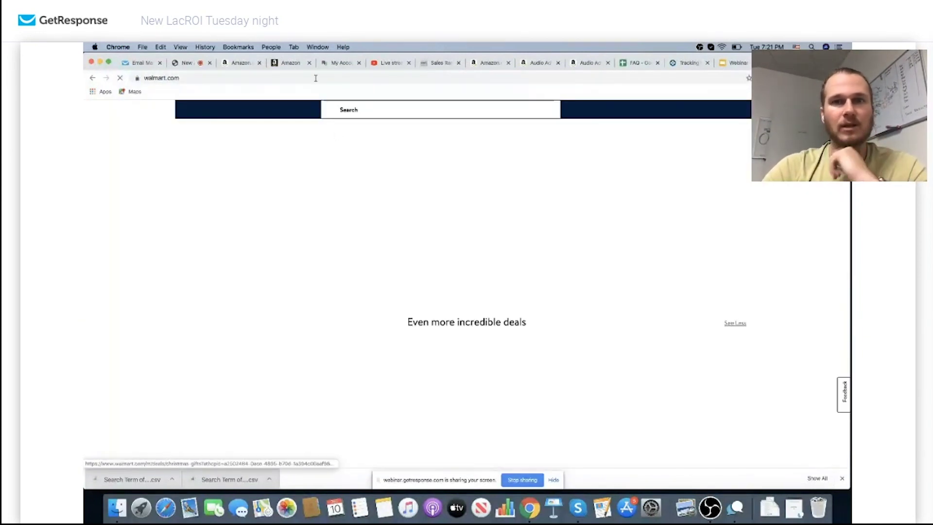
# Browse the Walmart homepage deals, then return to the Webinar slides tab
pyautogui.scroll(-3, 432, 376)
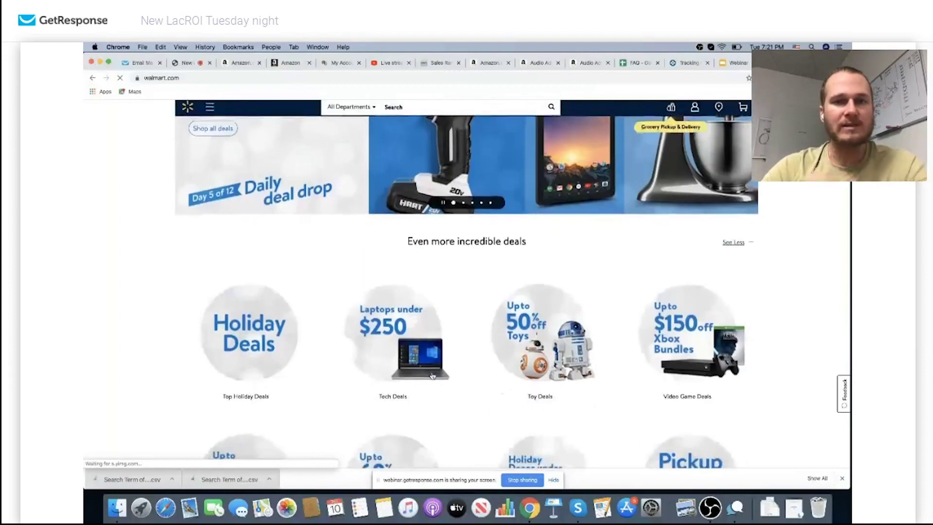
pyautogui.scroll(-3, 432, 376)
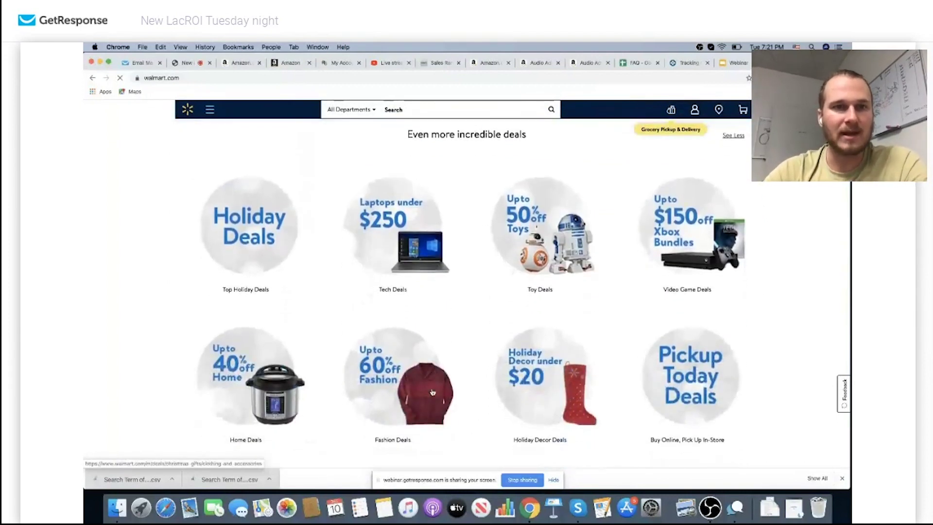
pyautogui.scroll(5, 286, 222)
pyautogui.scroll(1, 287, 222)
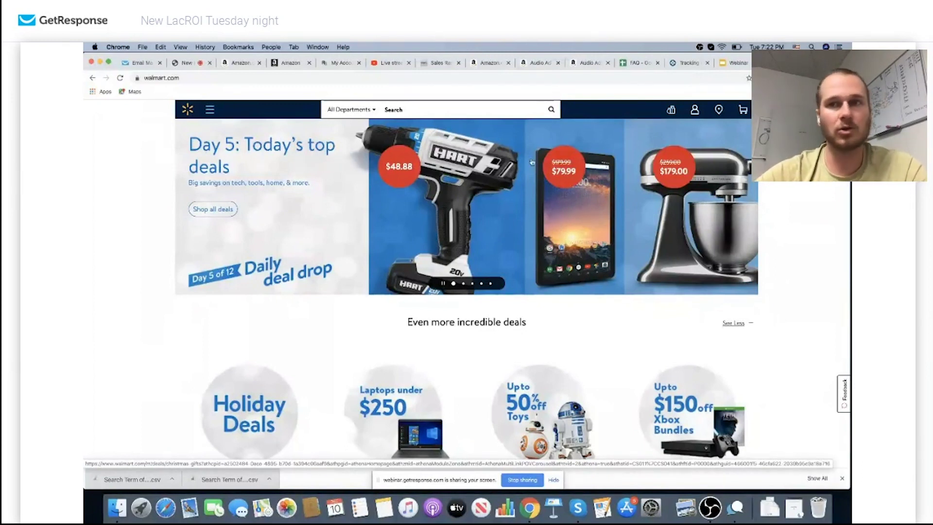
pyautogui.click(740, 67)
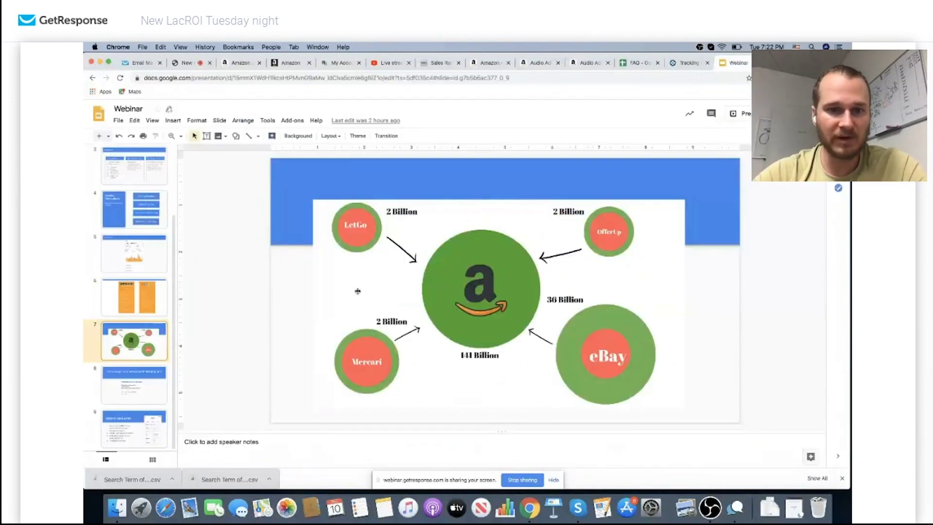
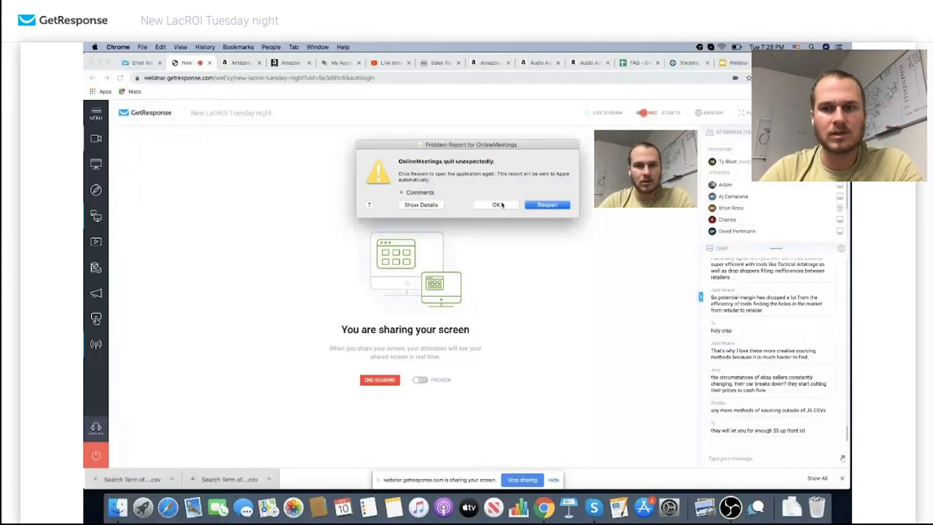
# Relaunch screen sharing after the crash and keep the desktop sharing app running
pyautogui.click(496, 204)
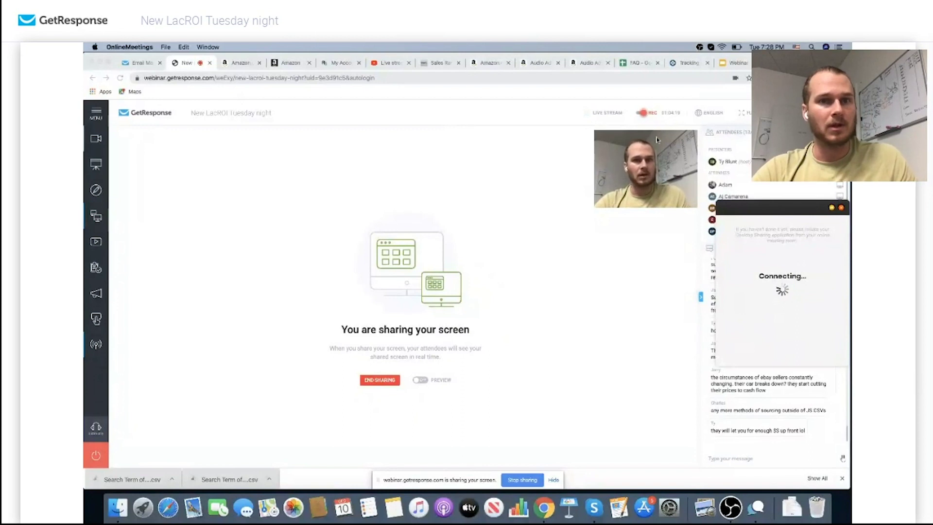
pyautogui.click(841, 208)
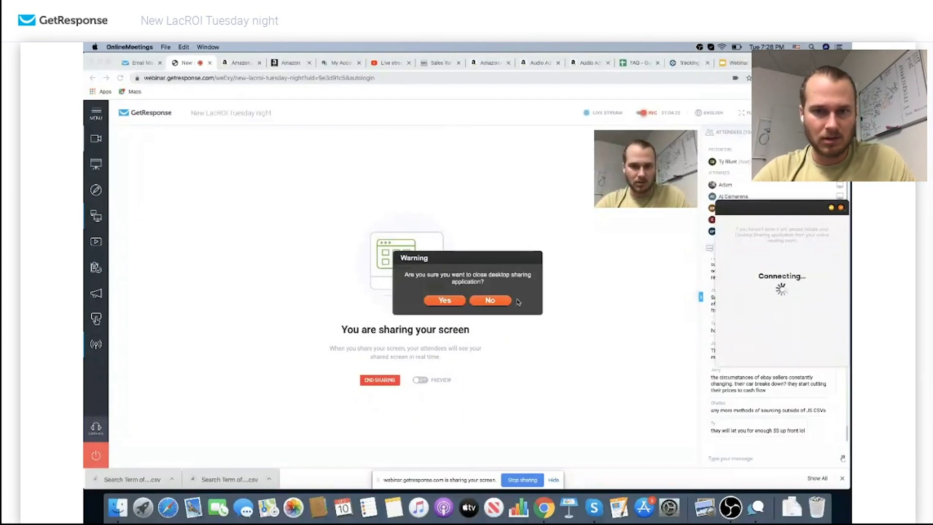
pyautogui.click(500, 301)
# Bring Chrome's Walmart tab forward and select its web address
pyautogui.click(541, 182)
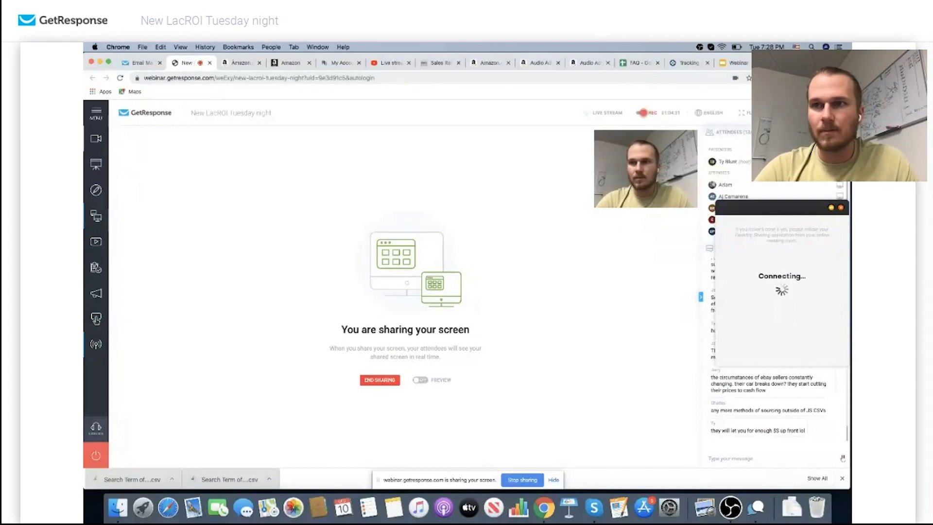
pyautogui.click(736, 63)
pyautogui.click(656, 79)
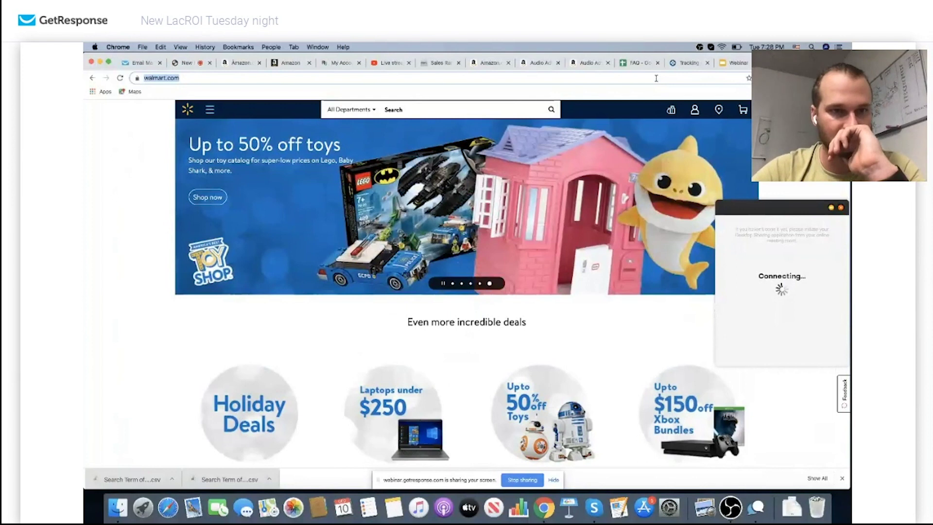
# Load ebay.com, close the stalled connecting window, and show LacROI's sales-rank chart page
pyautogui.write('ebay.com')
pyautogui.press('Return')
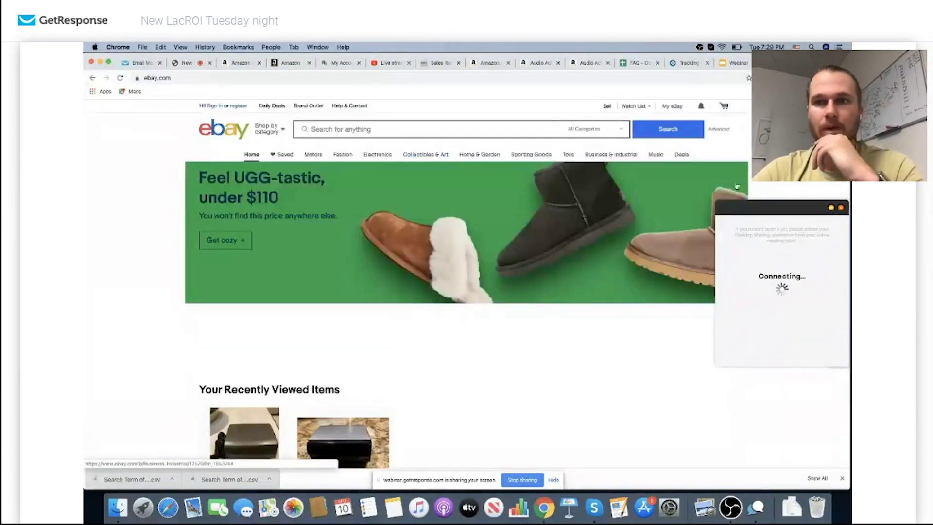
pyautogui.click(841, 208)
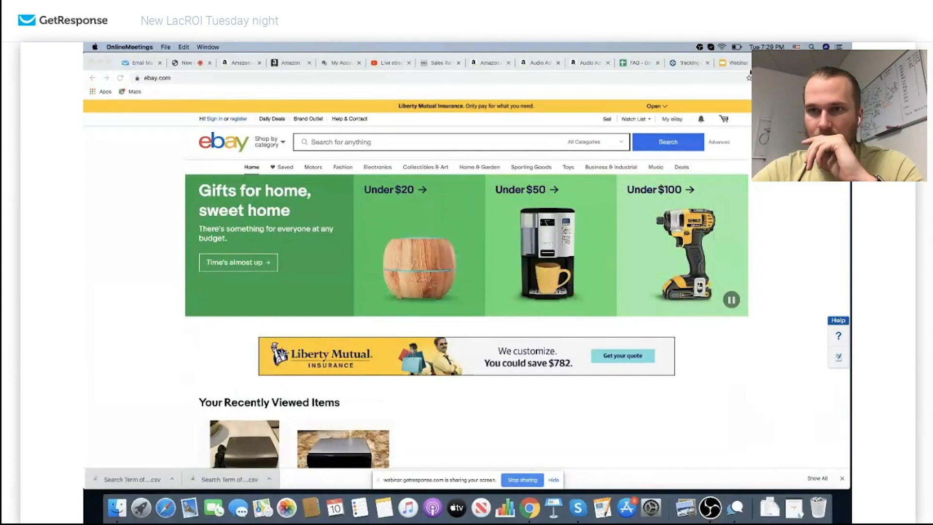
pyautogui.click(804, 78)
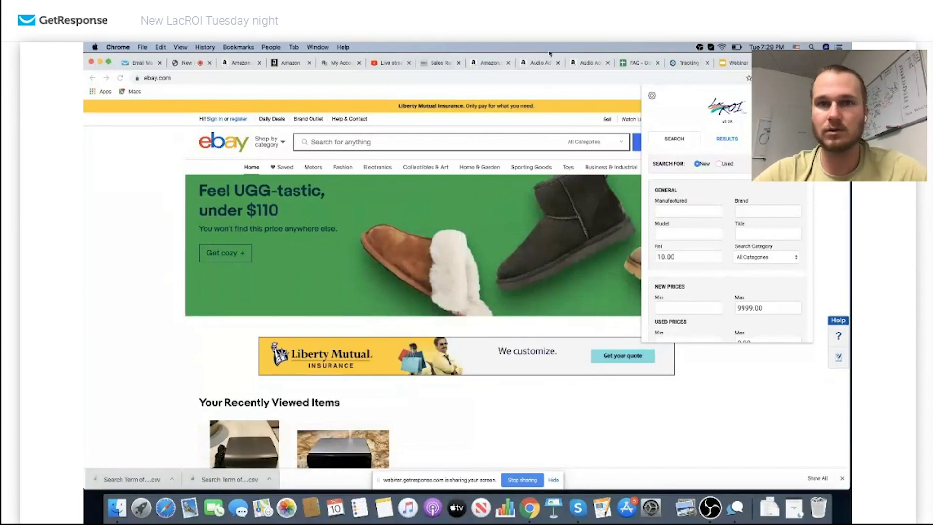
pyautogui.click(440, 62)
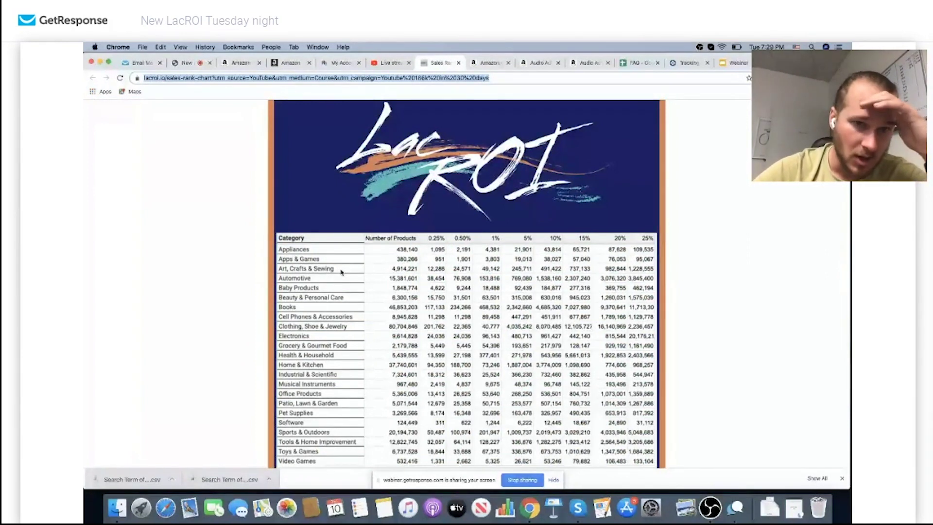
pyautogui.scroll(-1, 341, 272)
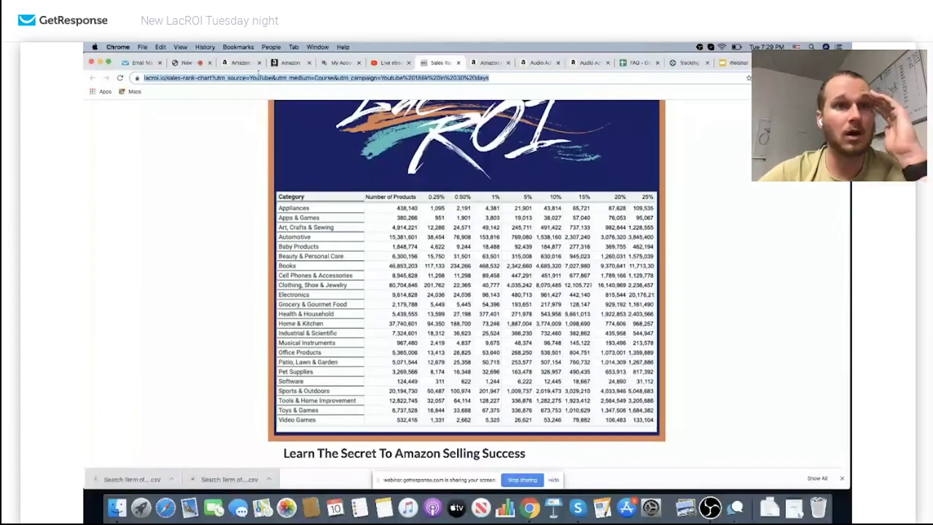
pyautogui.click(193, 66)
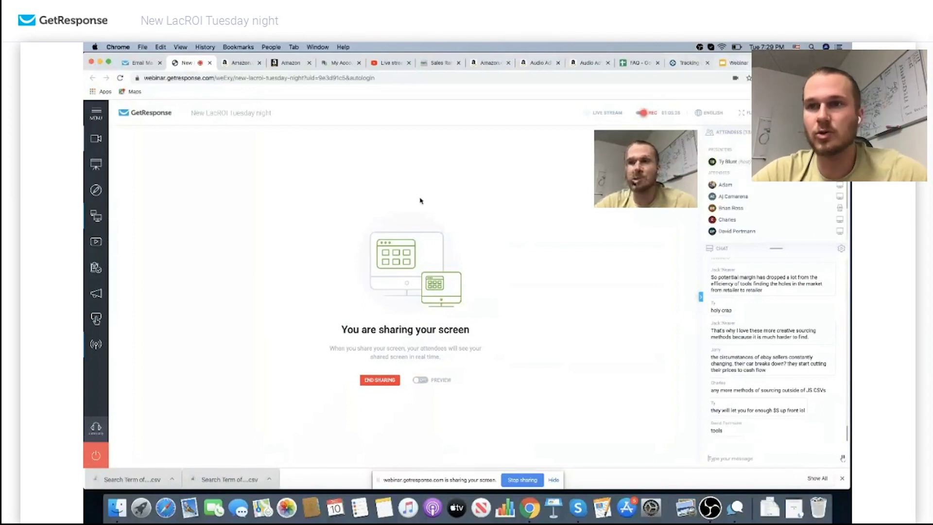
pyautogui.click(787, 62)
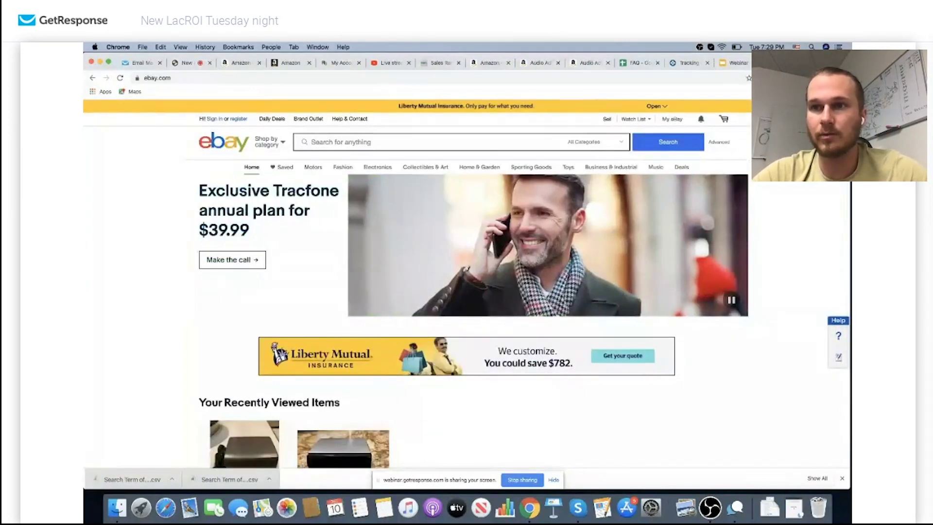
pyautogui.click(777, 78)
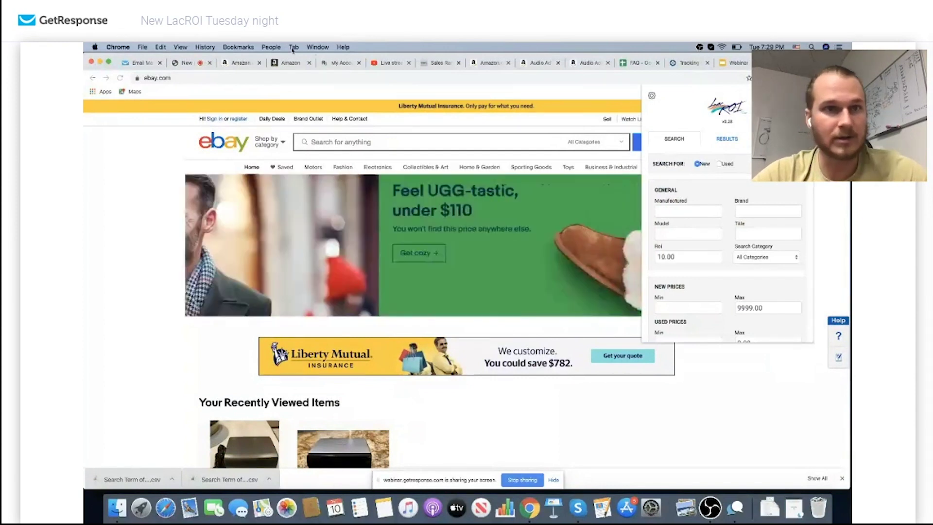
pyautogui.click(439, 67)
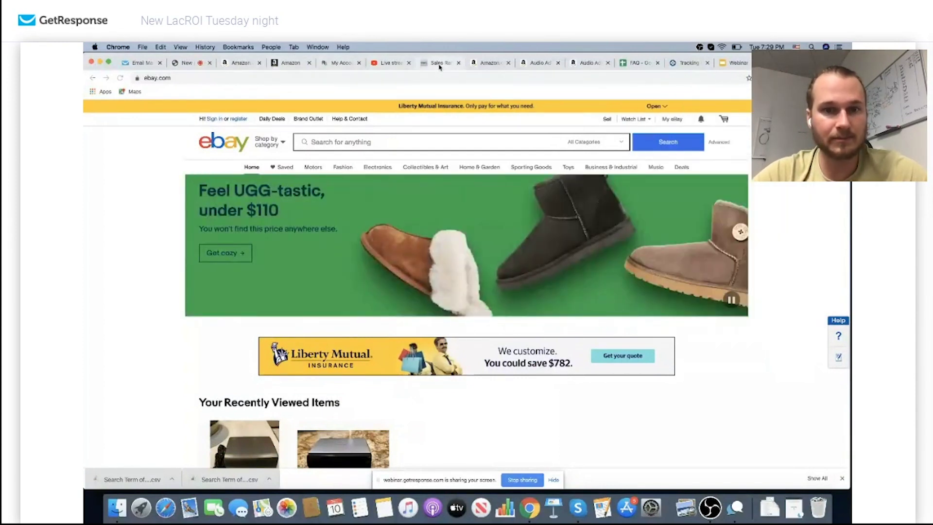
pyautogui.click(440, 63)
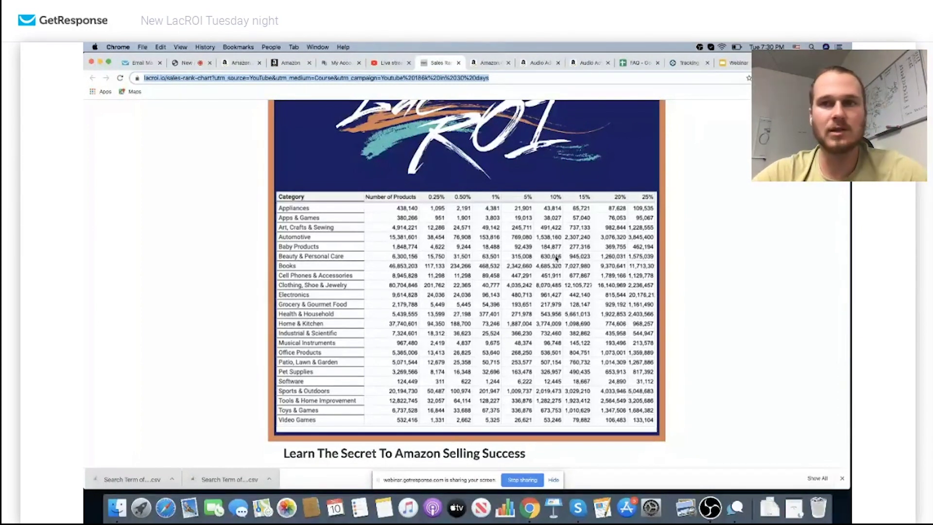
pyautogui.click(796, 63)
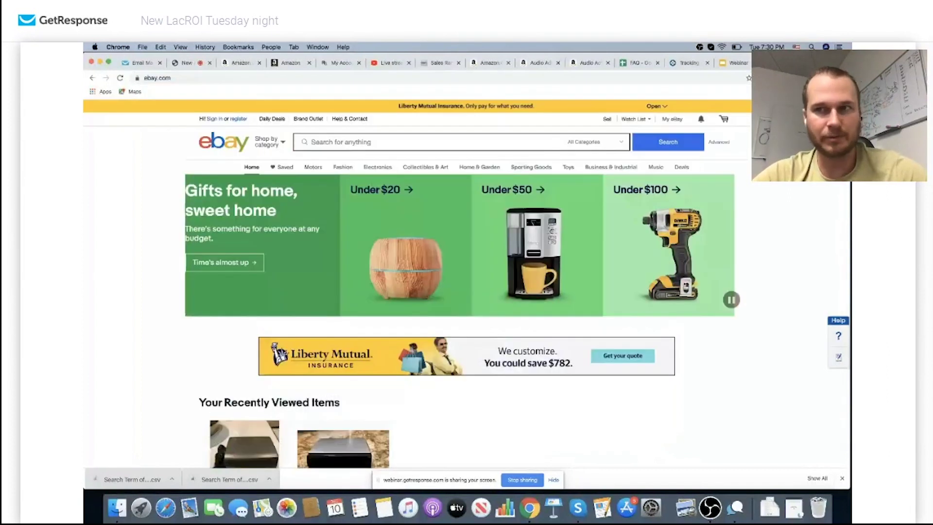
pyautogui.click(804, 78)
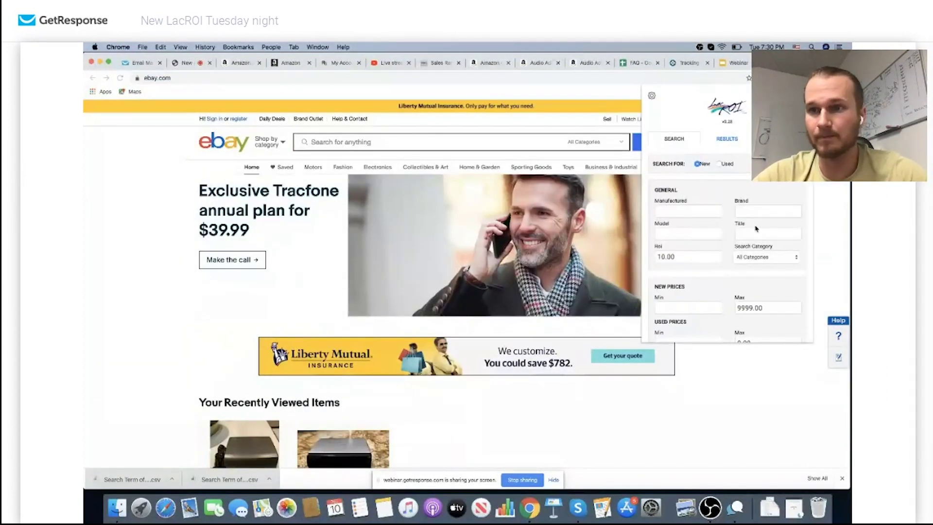
# Choose Tools & Home Improvement as the LacROI search category
pyautogui.click(756, 255)
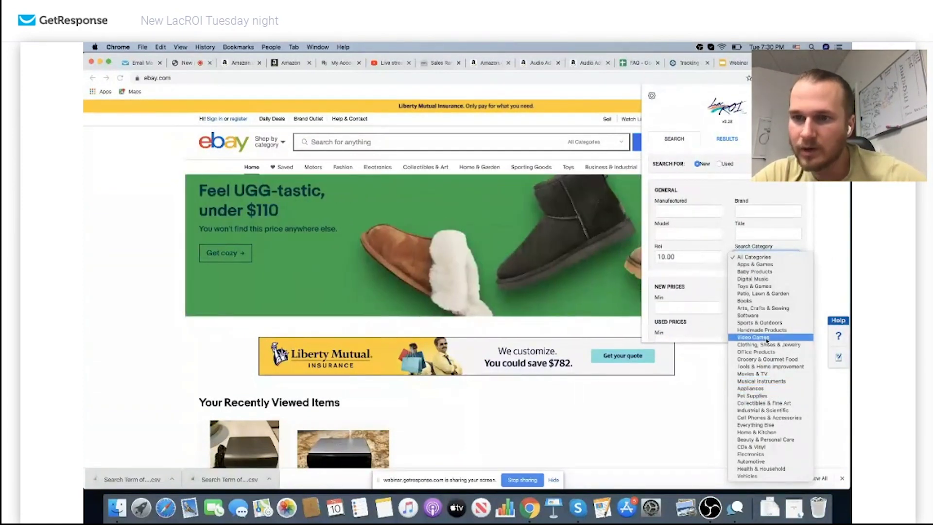
pyautogui.click(766, 366)
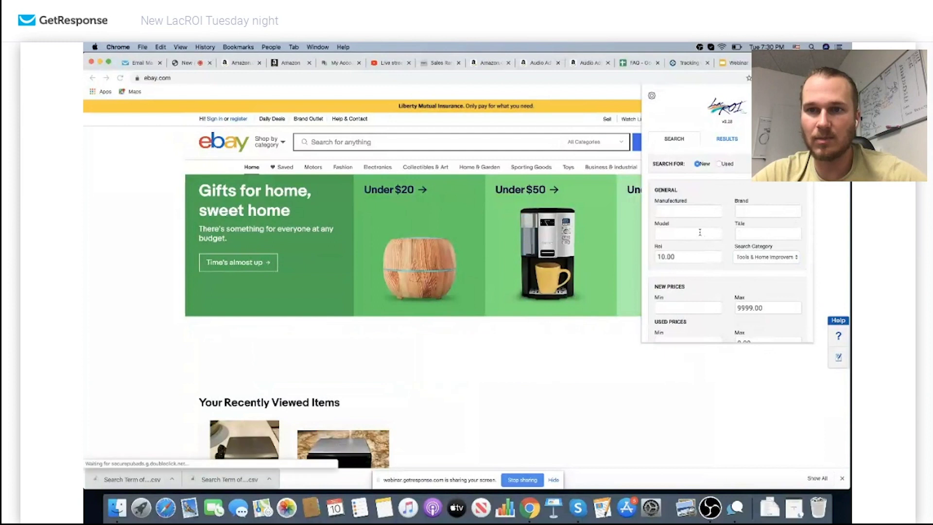
pyautogui.scroll(-2, 735, 272)
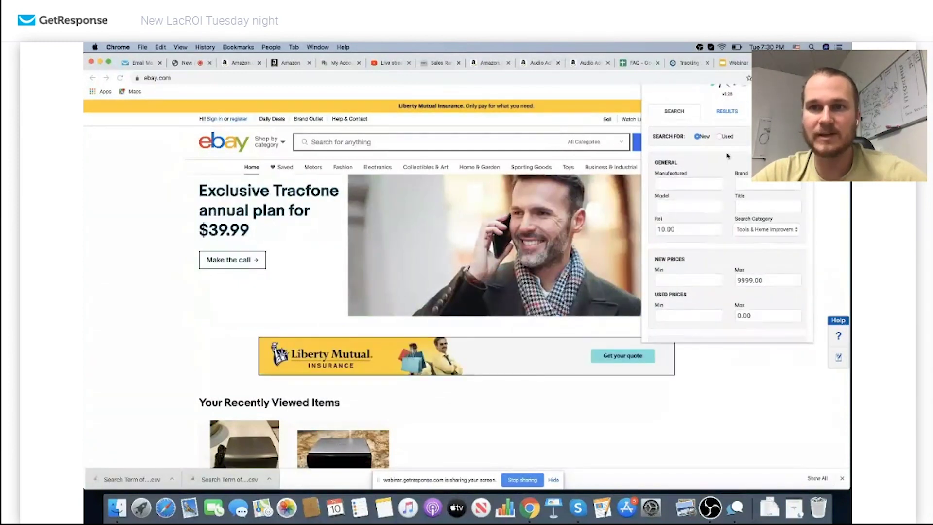
pyautogui.scroll(2, 679, 96)
pyautogui.scroll(1, 655, 97)
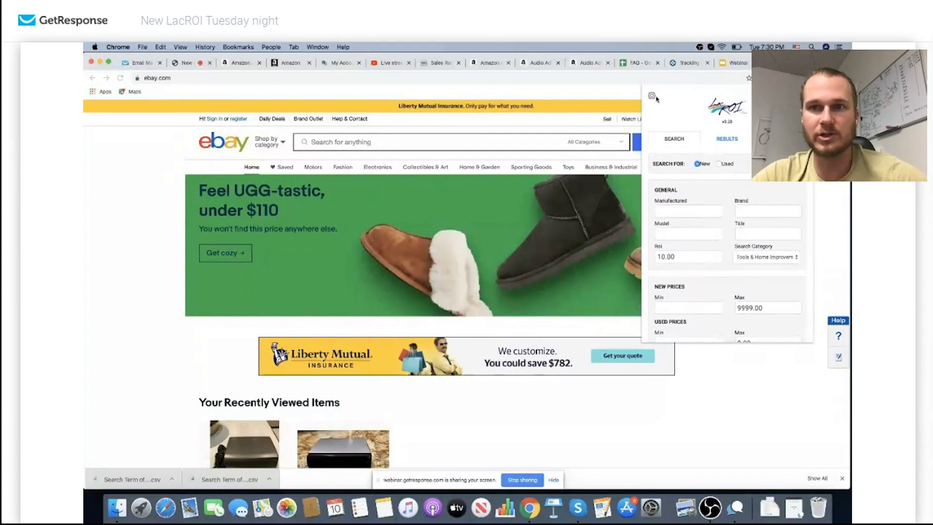
pyautogui.scroll(-4, 719, 195)
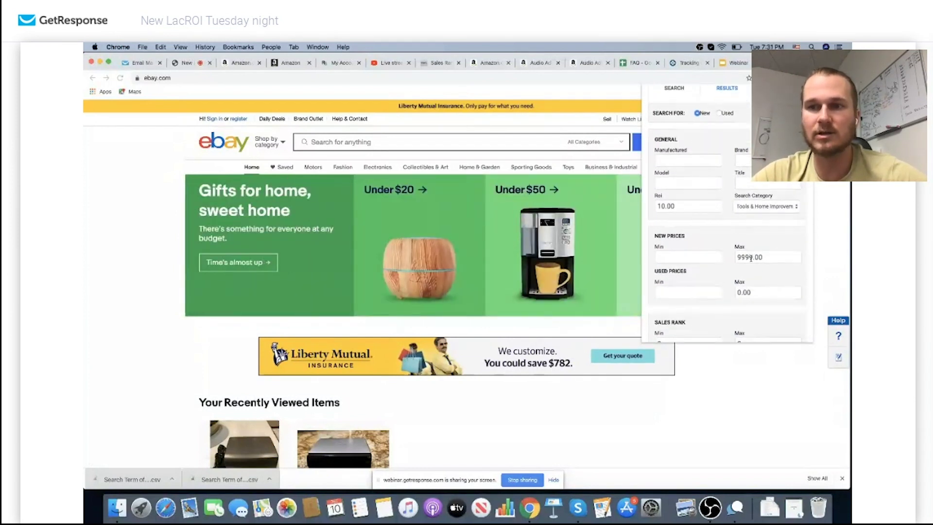
pyautogui.scroll(-3, 750, 258)
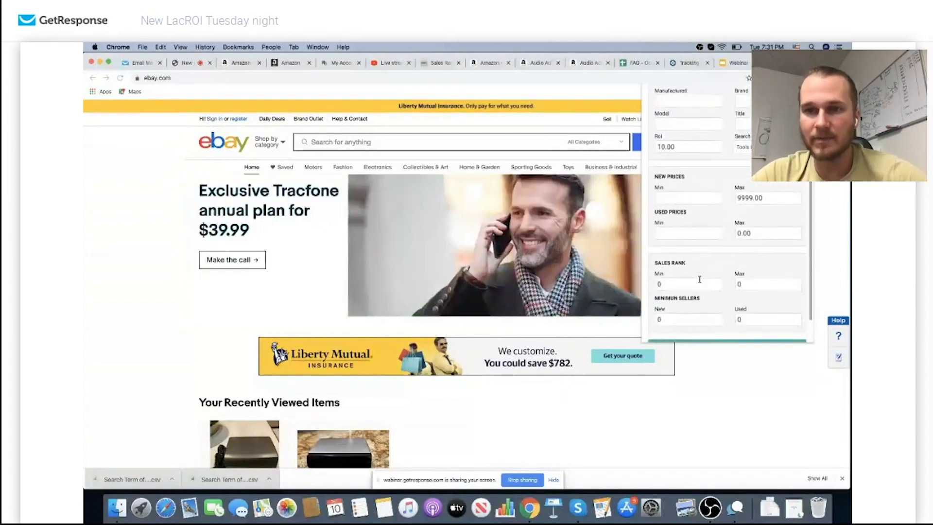
# Set the sales rank range to minimum 80000 and maximum 130000
pyautogui.click(699, 282)
pyautogui.press('BackSpace')
pyautogui.write('1')
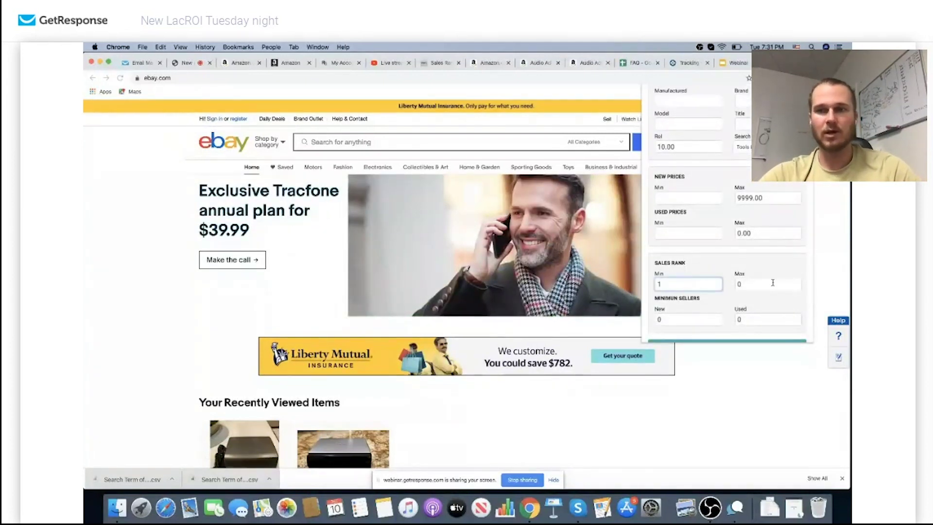
pyautogui.click(772, 282)
pyautogui.press('BackSpace')
pyautogui.write('130000')
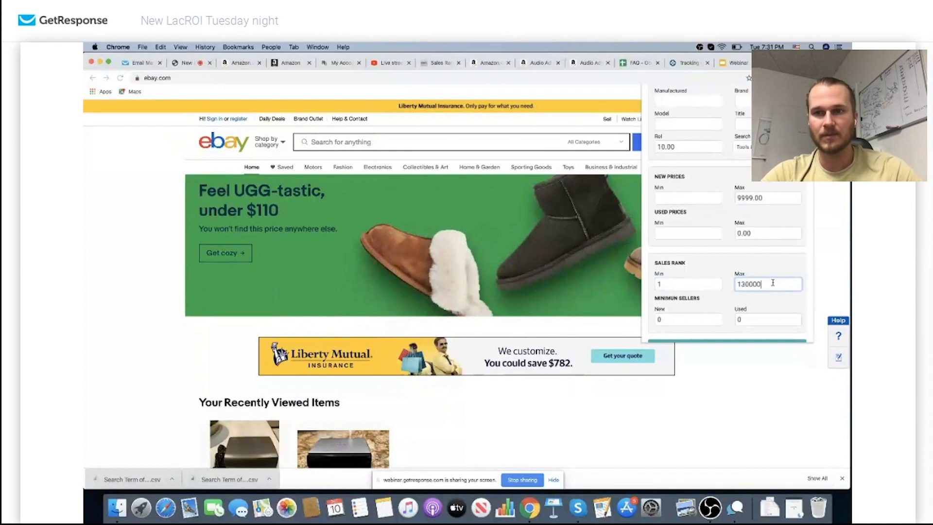
pyautogui.click(672, 287)
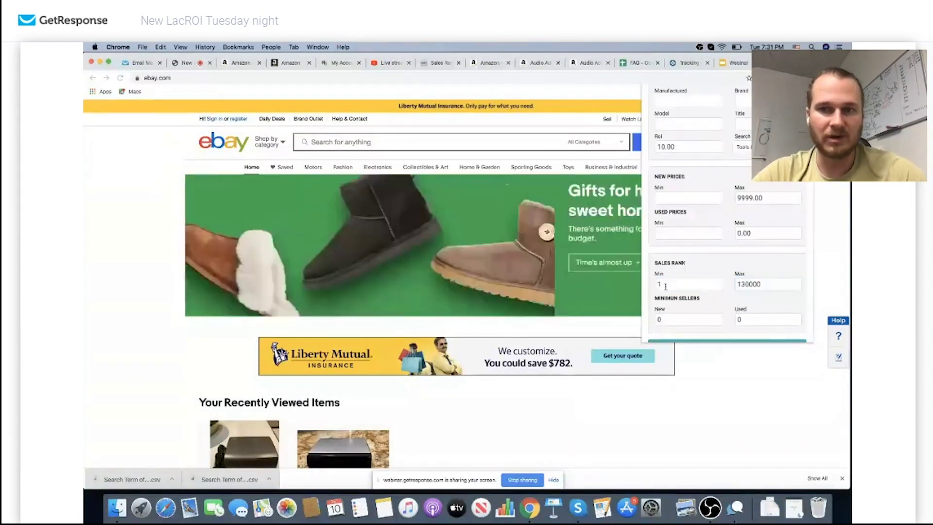
pyautogui.doubleClick(698, 280)
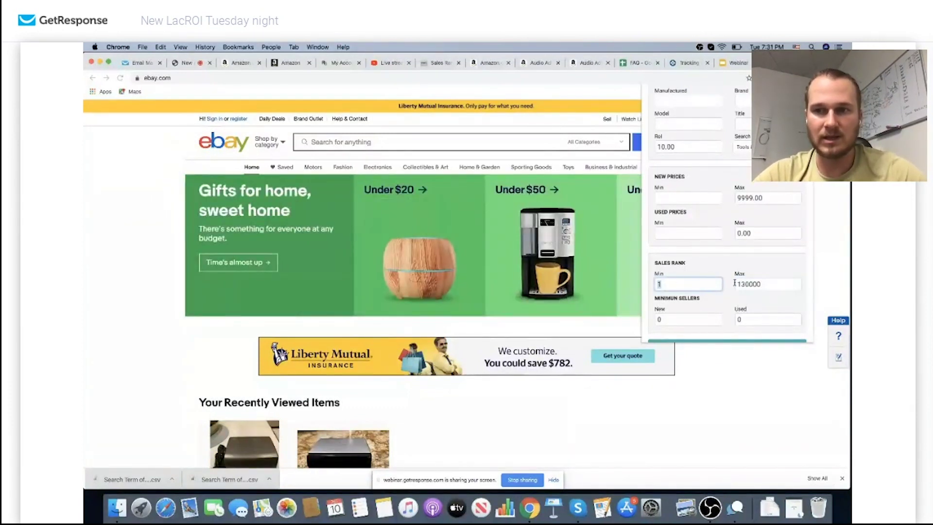
pyautogui.write('80000')
pyautogui.click(716, 314)
pyautogui.scroll(-1, 716, 313)
# Run the search, then add a minimum new price of 35 and search again
pyautogui.click(717, 314)
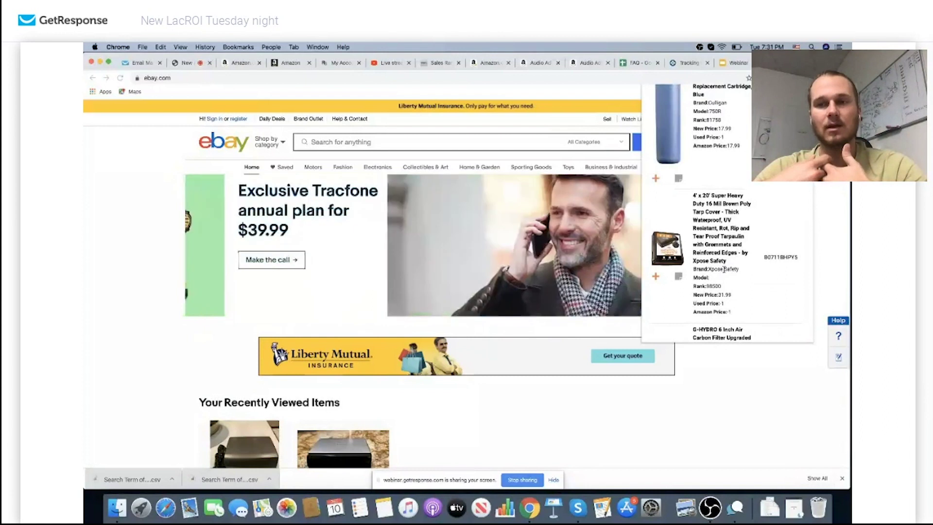
pyautogui.scroll(1, 724, 268)
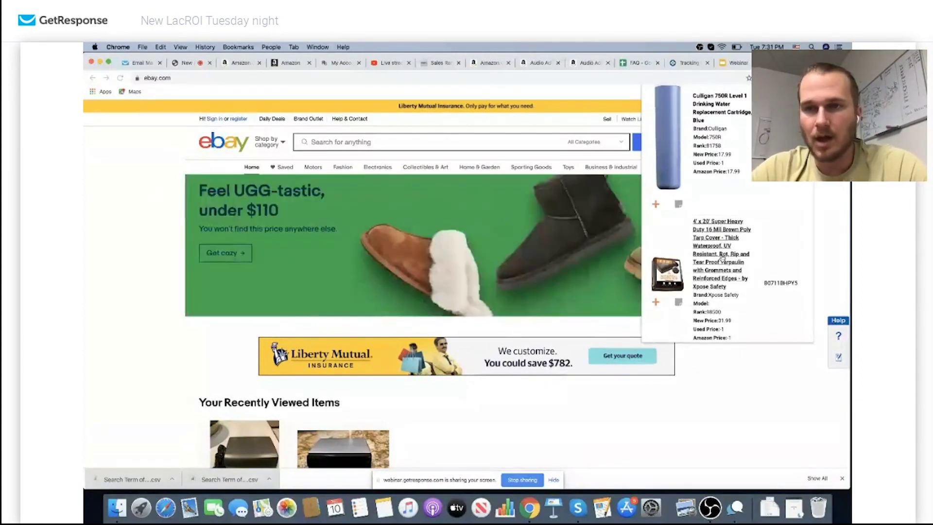
pyautogui.scroll(3, 724, 224)
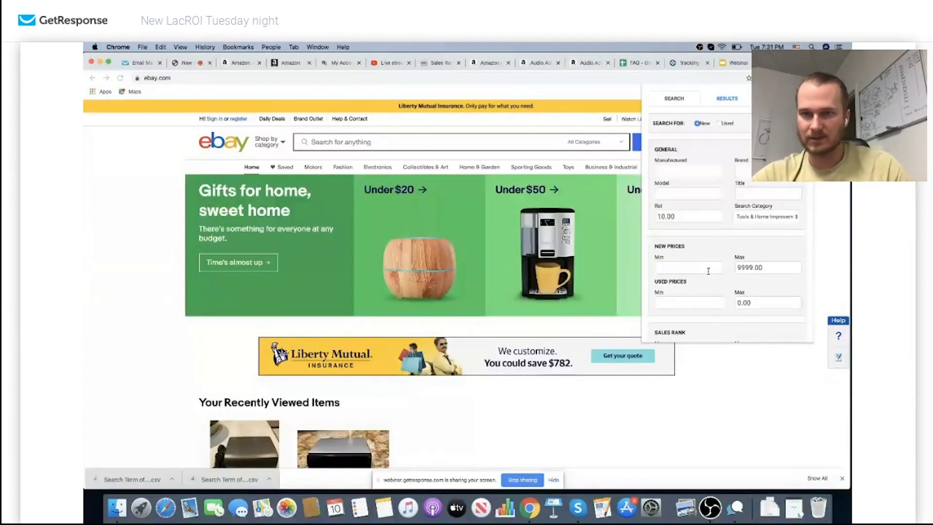
pyautogui.click(700, 269)
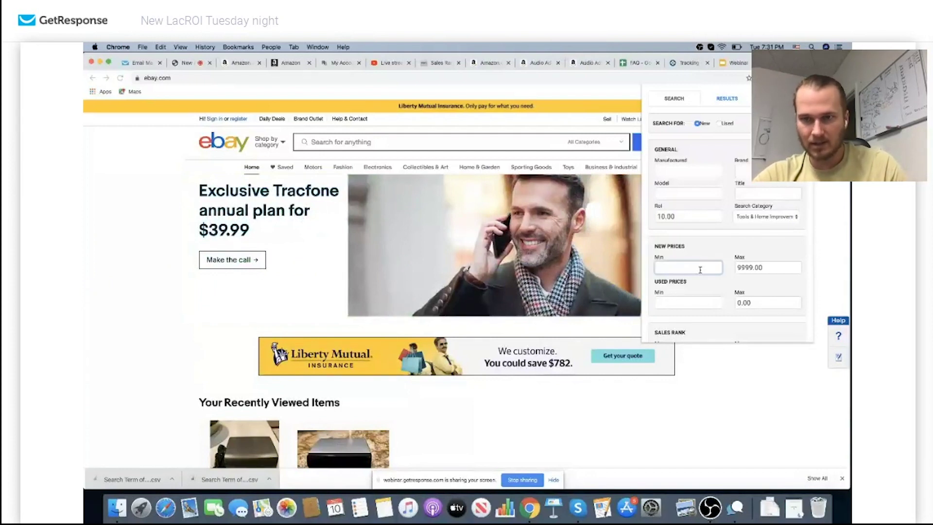
pyautogui.write('35')
pyautogui.click(733, 284)
pyautogui.scroll(-3, 732, 284)
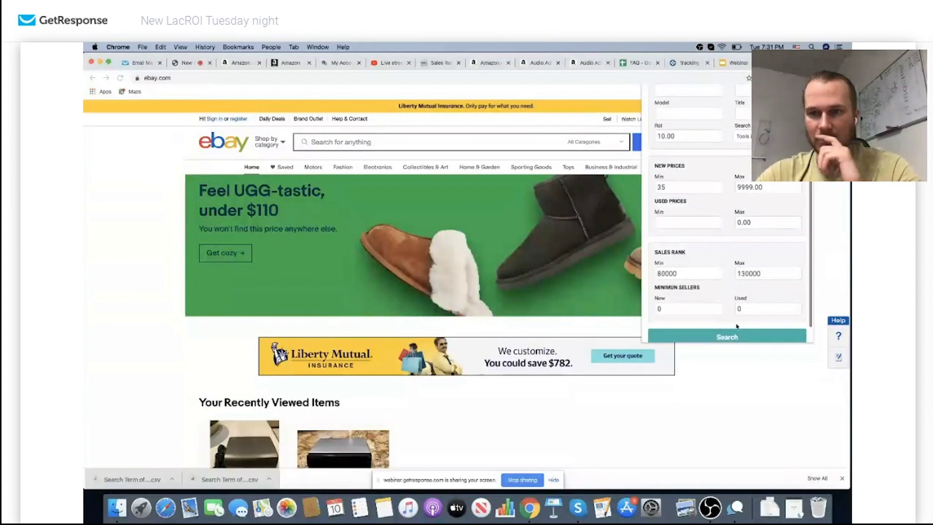
pyautogui.click(733, 335)
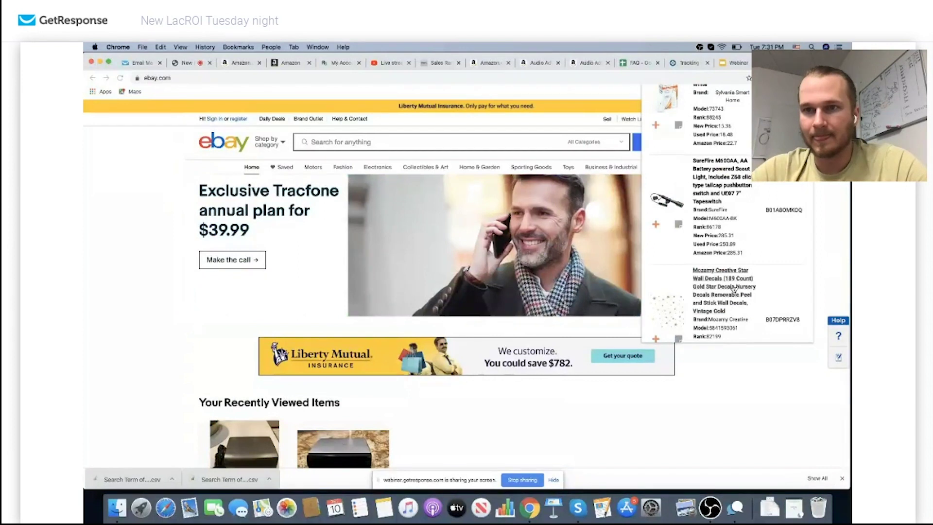
# Scroll the results and look up the SureFire M600AA-BK light on eBay with ROI figures
pyautogui.scroll(3, 734, 288)
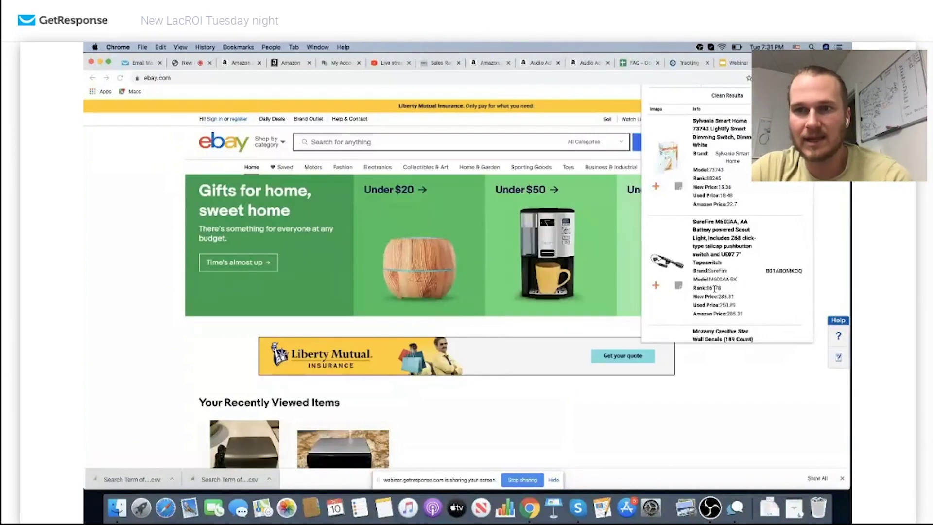
pyautogui.scroll(-1, 714, 289)
pyautogui.scroll(-5, 714, 289)
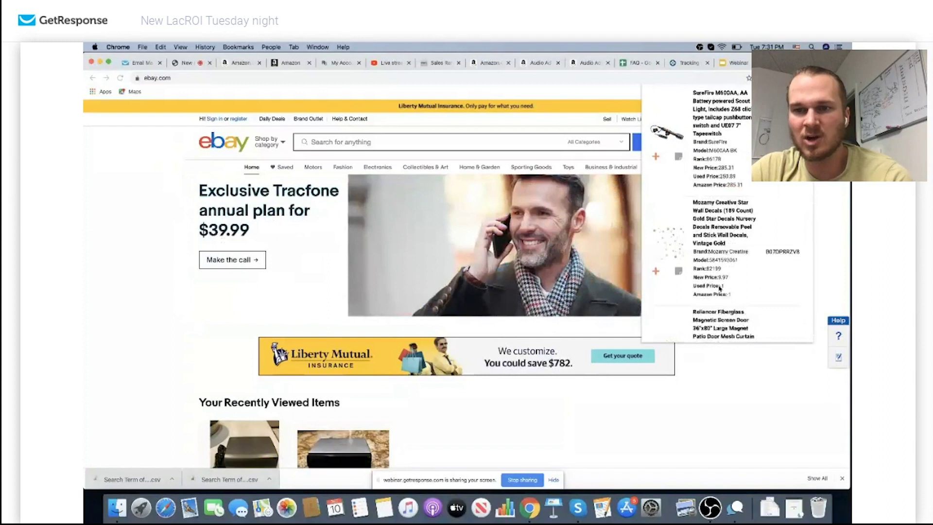
pyautogui.scroll(-2, 719, 288)
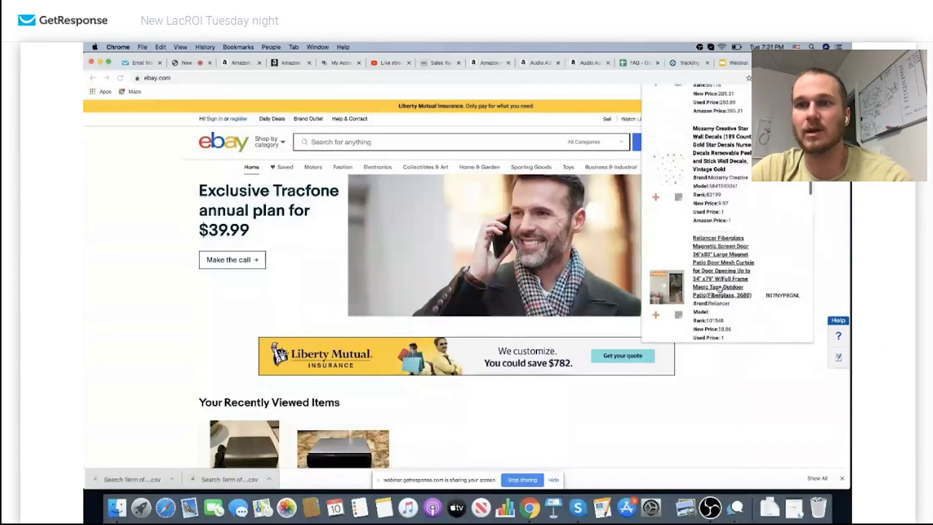
pyautogui.scroll(6, 719, 288)
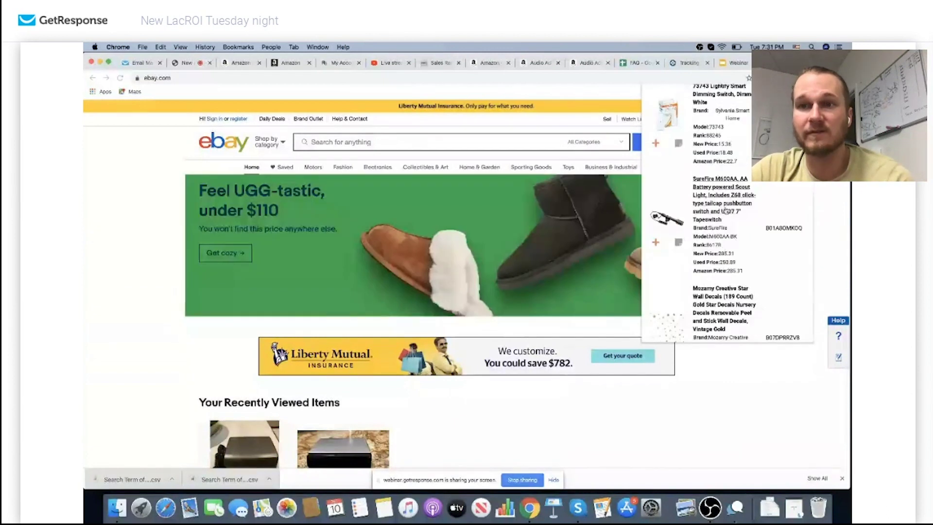
pyautogui.click(727, 199)
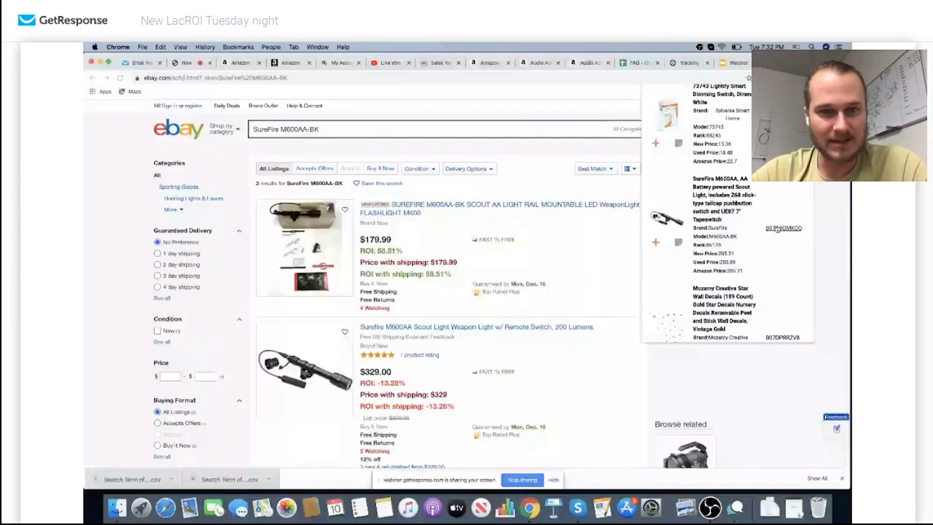
# Request approval to sell the SureFire brand from its Amazon product page
pyautogui.click(777, 228)
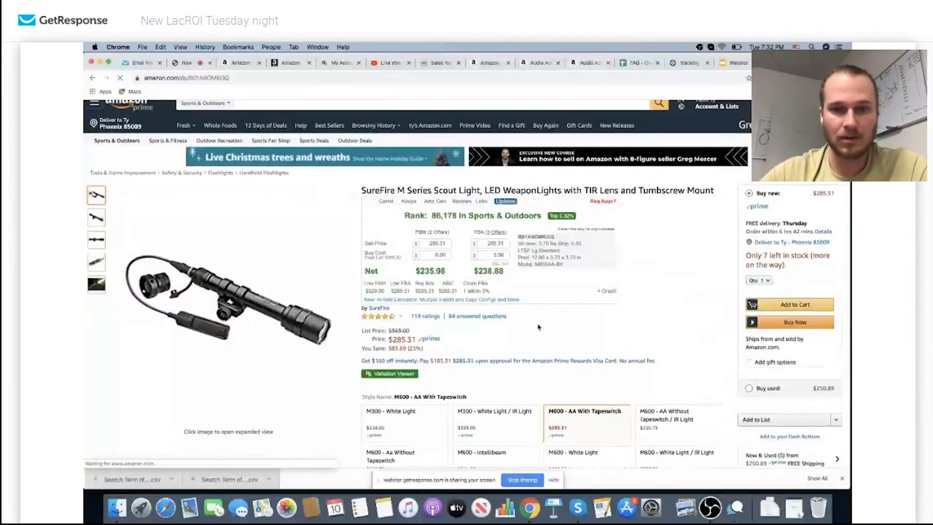
pyautogui.click(604, 202)
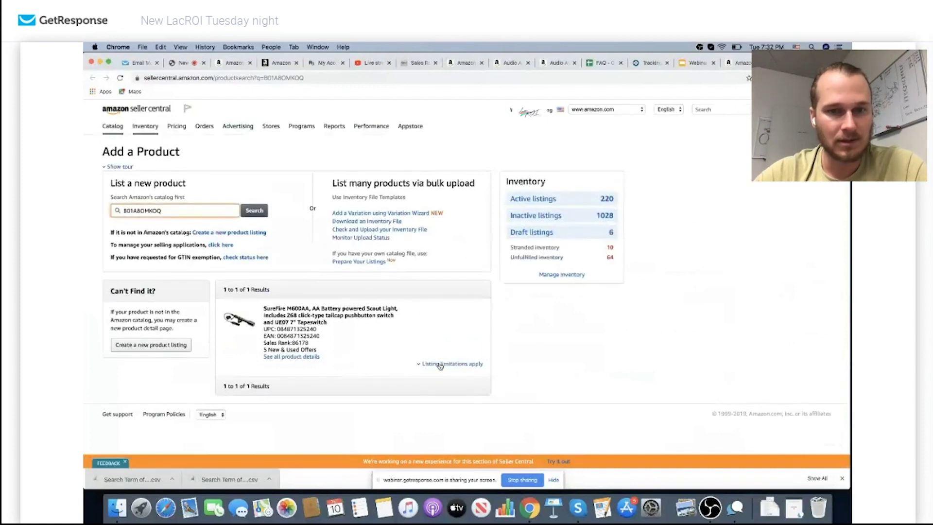
pyautogui.click(440, 364)
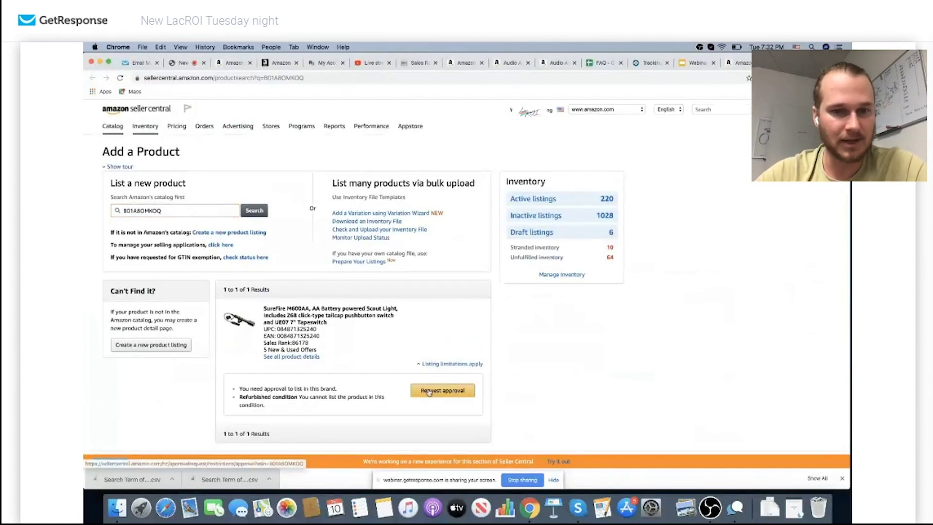
pyautogui.click(429, 391)
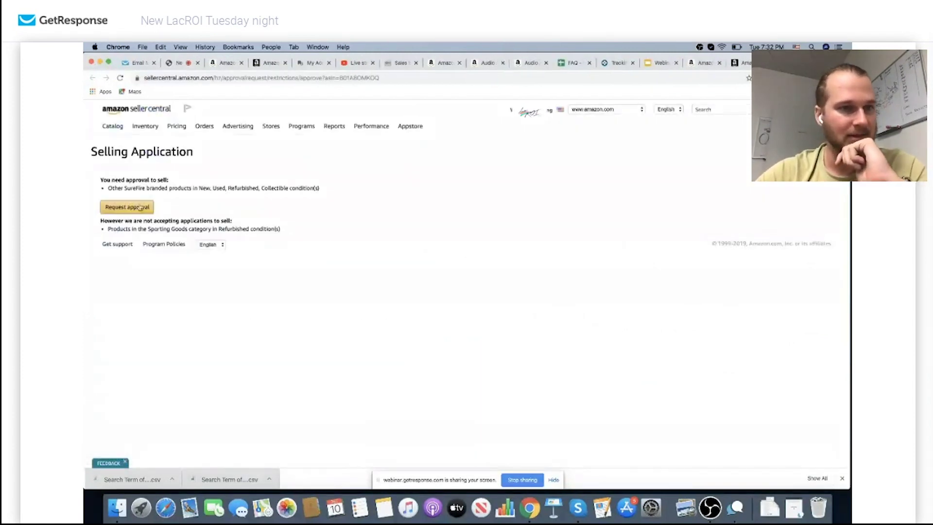
pyautogui.click(139, 208)
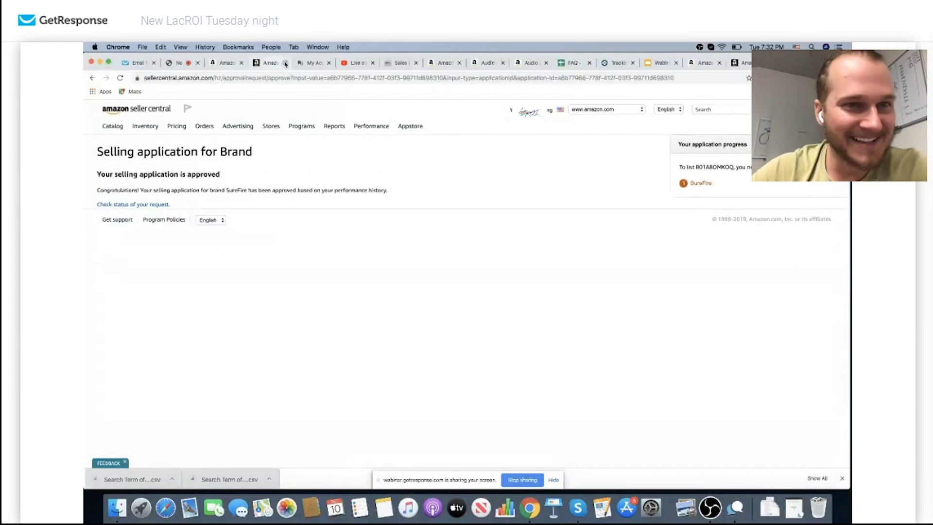
# Return to the eBay results and open the $179.99 SureFire M600AA-BK listing
pyautogui.click(696, 63)
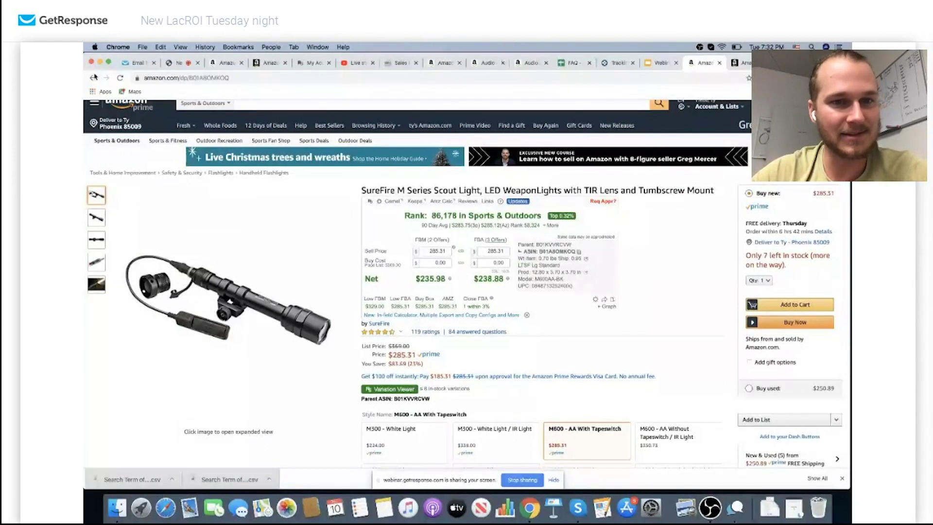
pyautogui.click(93, 78)
pyautogui.click(388, 208)
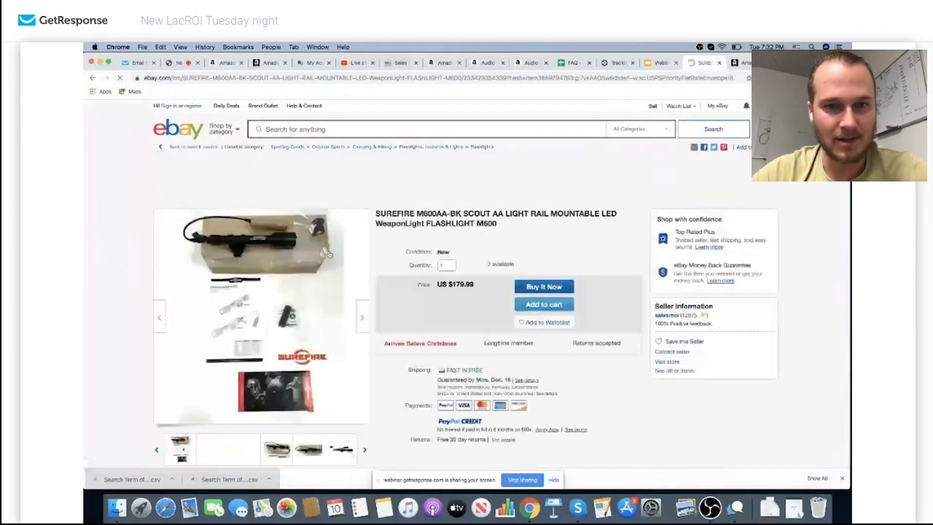
# Add two SureFire M600AA-BK lights to the eBay cart and close the confirmation
pyautogui.scroll(-3, 414, 301)
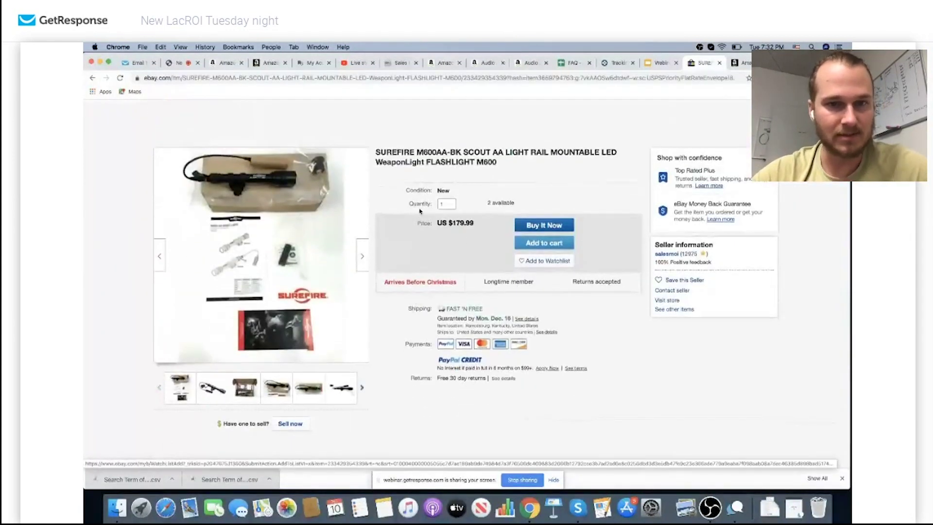
pyautogui.doubleClick(439, 204)
pyautogui.write('2')
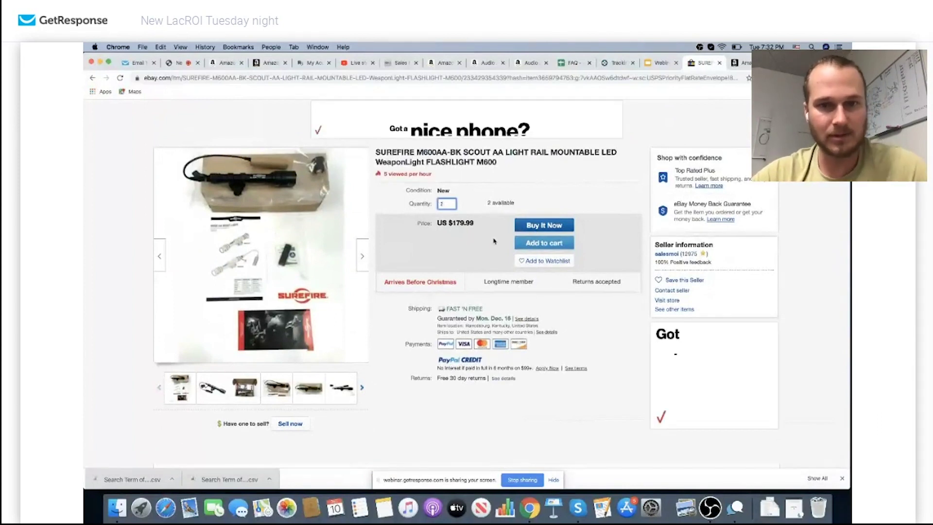
pyautogui.click(527, 247)
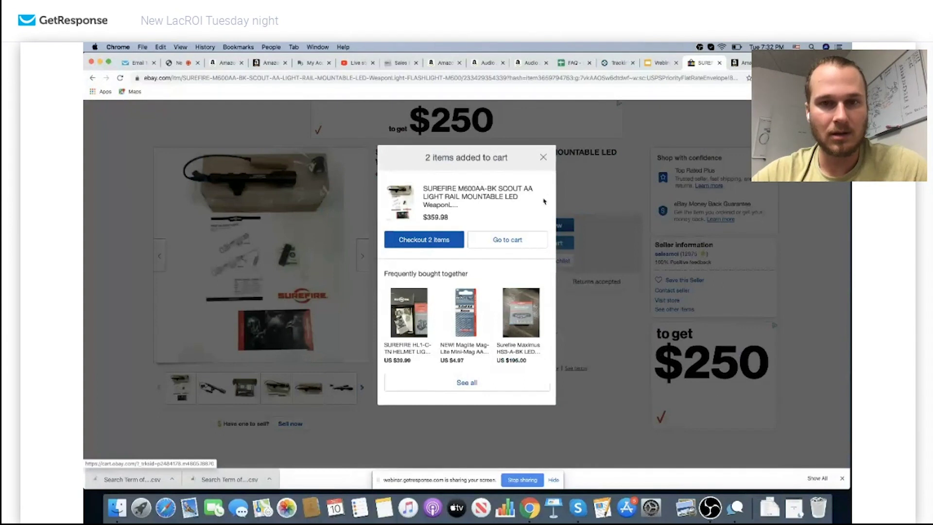
pyautogui.click(542, 159)
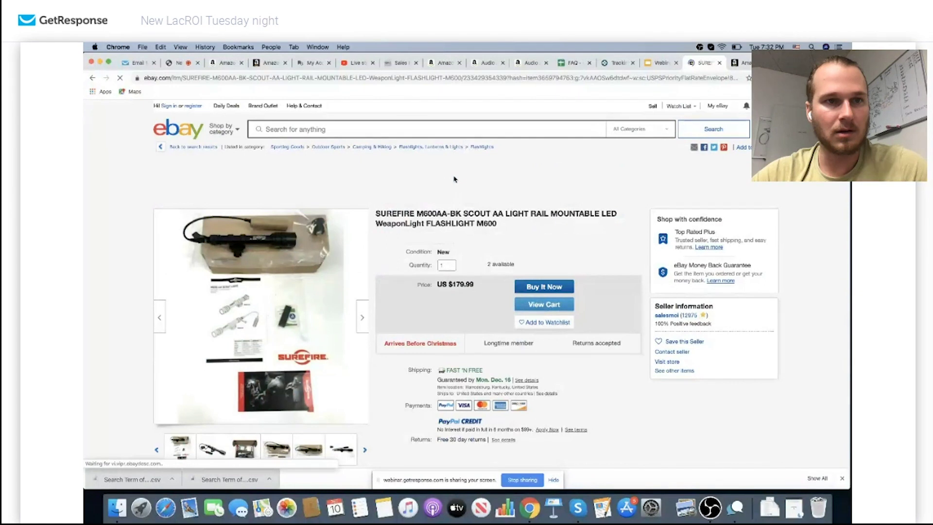
pyautogui.moveTo(265, 331)
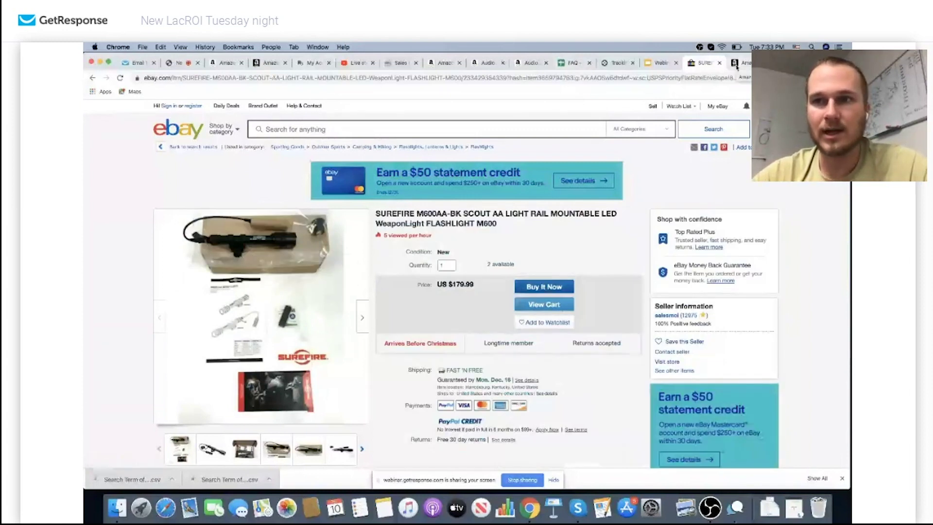
pyautogui.click(737, 66)
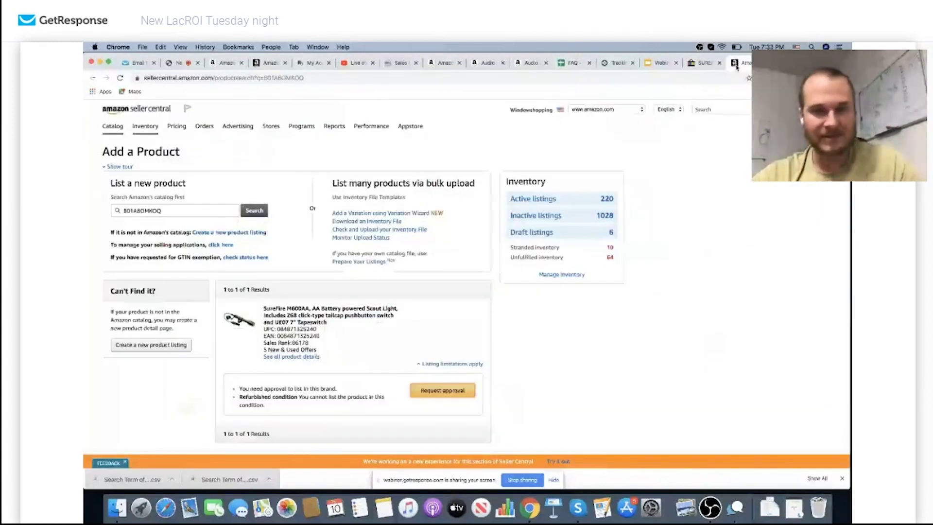
# Enter a 180 buy cost on the Amazon page, showing $55.98/$58.88 net and 31%/33% ROI
pyautogui.click(285, 357)
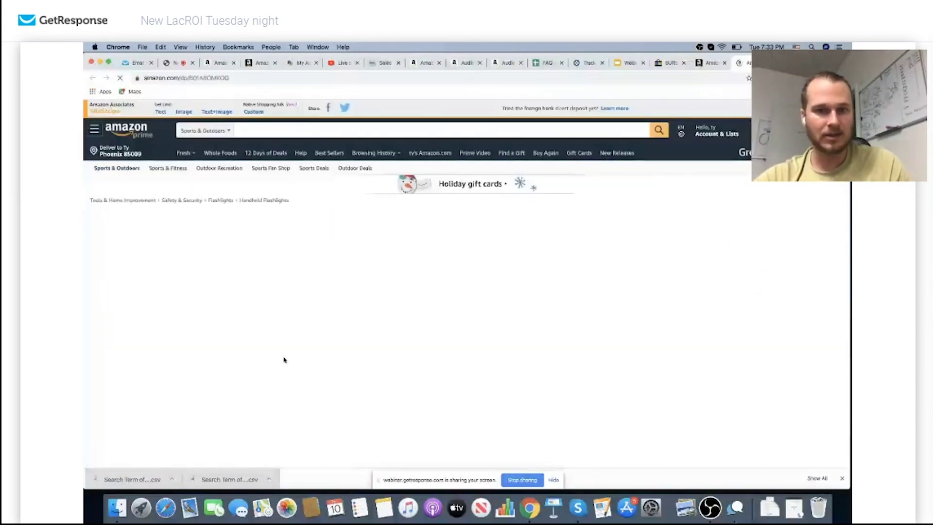
pyautogui.scroll(-3, 535, 335)
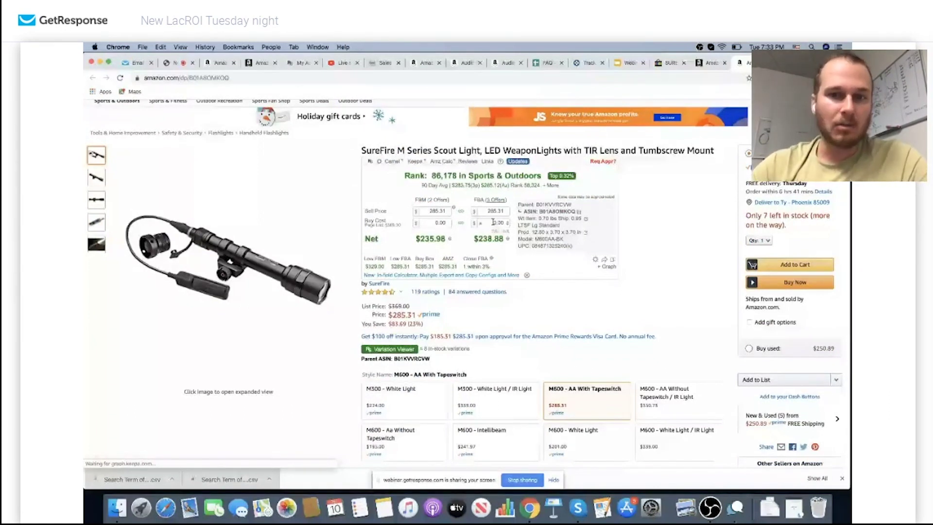
pyautogui.write('180')
pyautogui.press('Return')
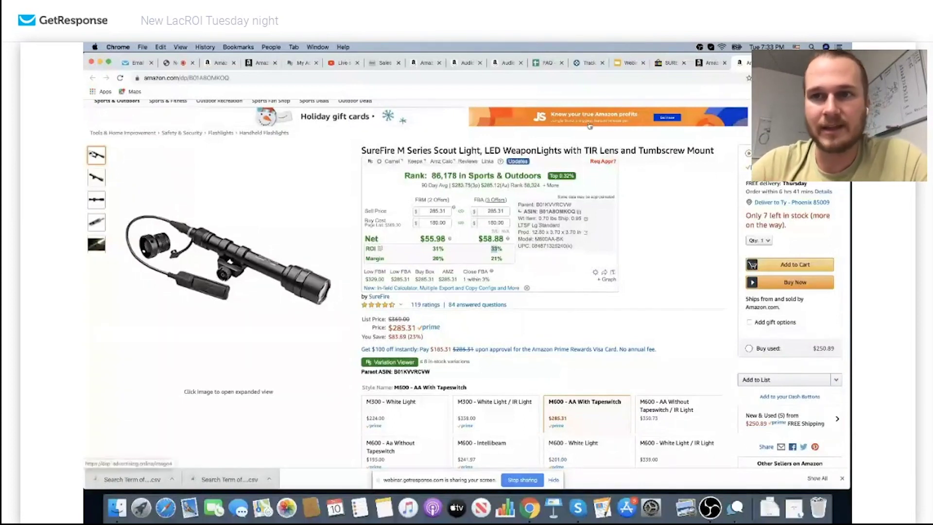
pyautogui.click(666, 64)
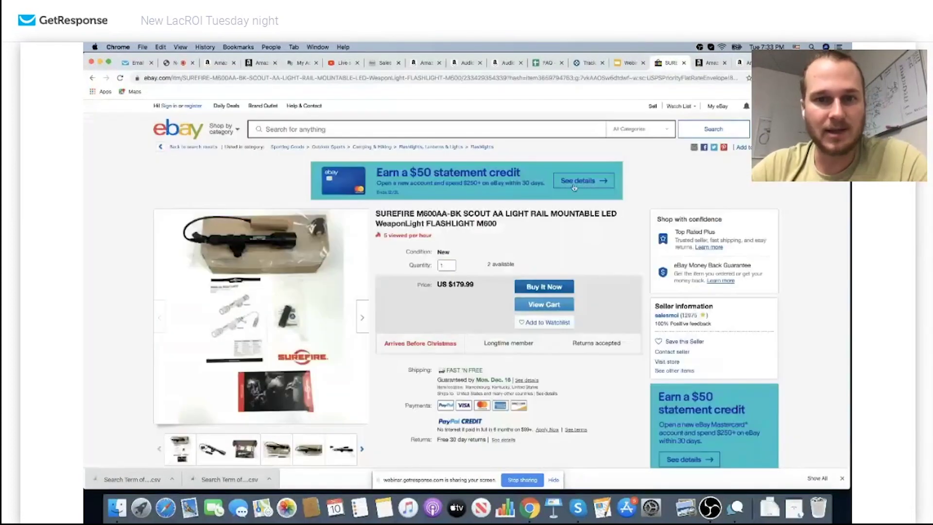
# Return to the SureFire M600AA-BK eBay results: $179.99, $329.00 and $339.00 listings
pyautogui.scroll(-3, 467, 314)
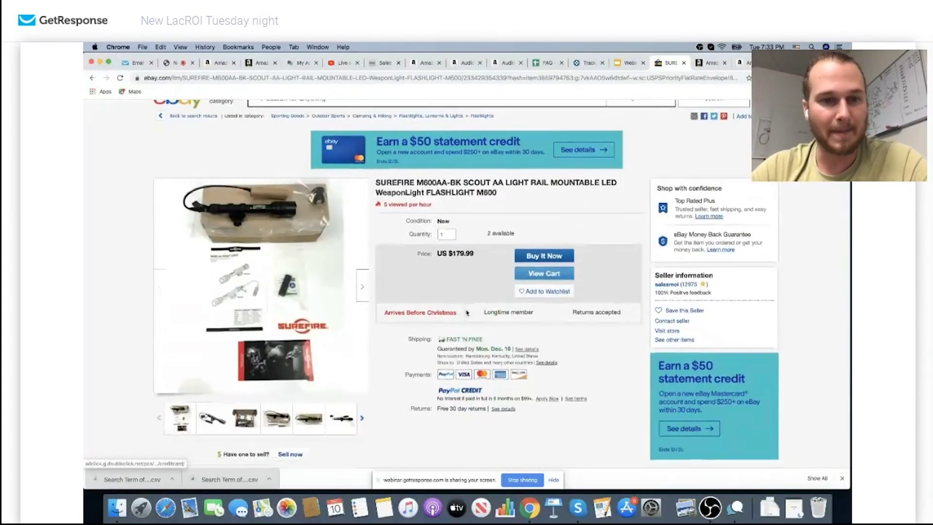
pyautogui.scroll(1, 466, 312)
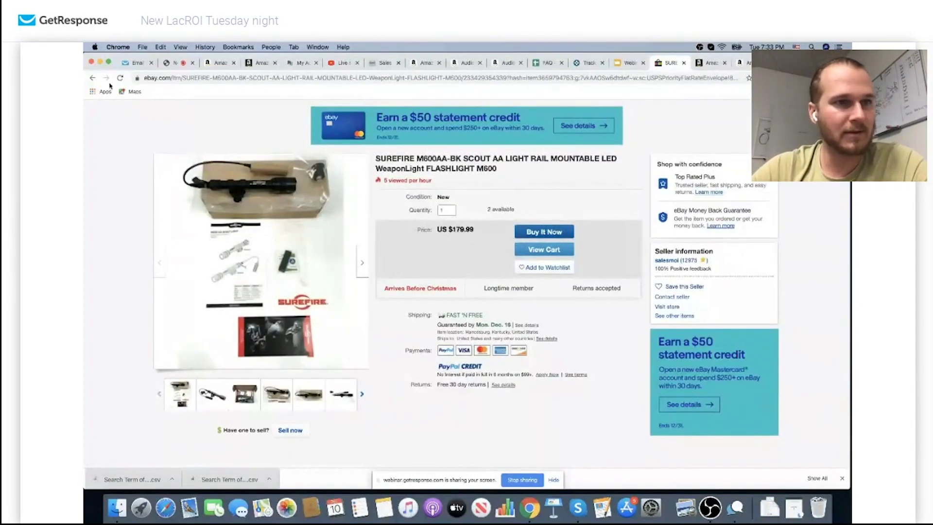
pyautogui.click(93, 77)
pyautogui.scroll(-3, 401, 238)
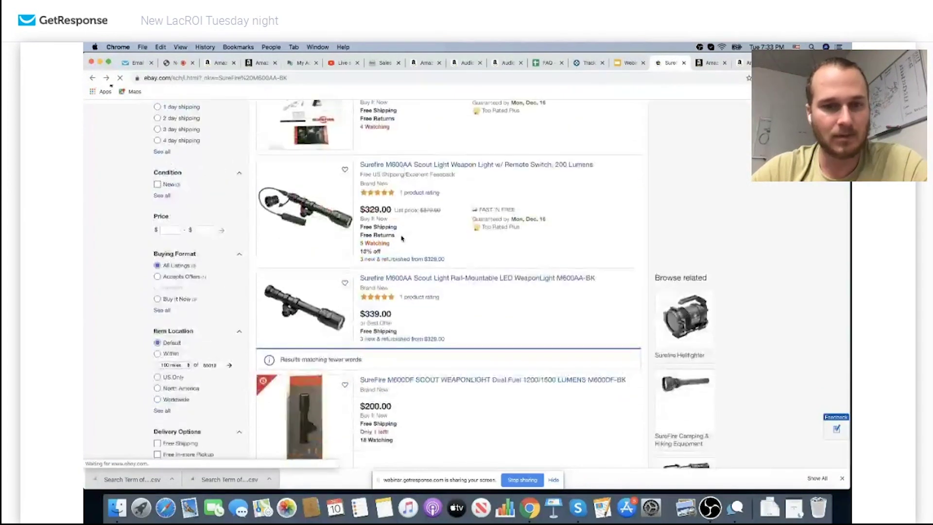
pyautogui.scroll(-2, 401, 239)
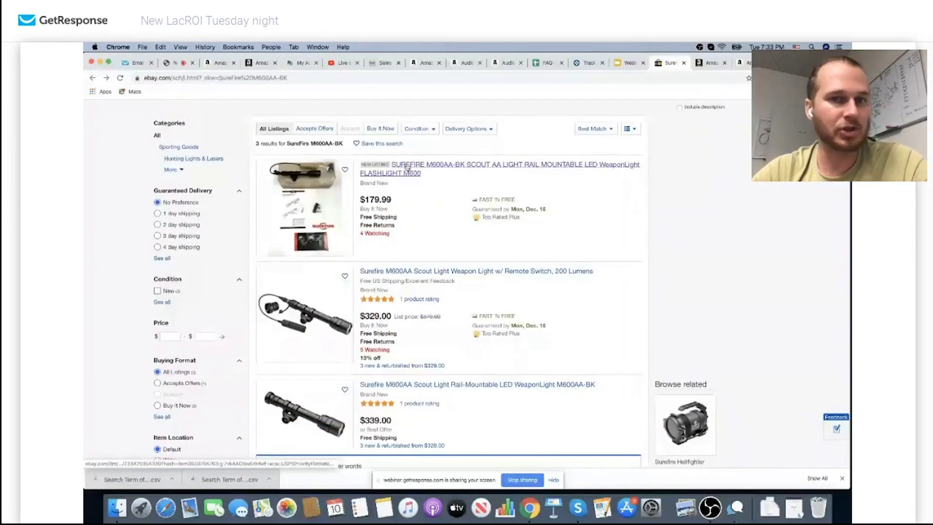
pyautogui.scroll(1, 408, 167)
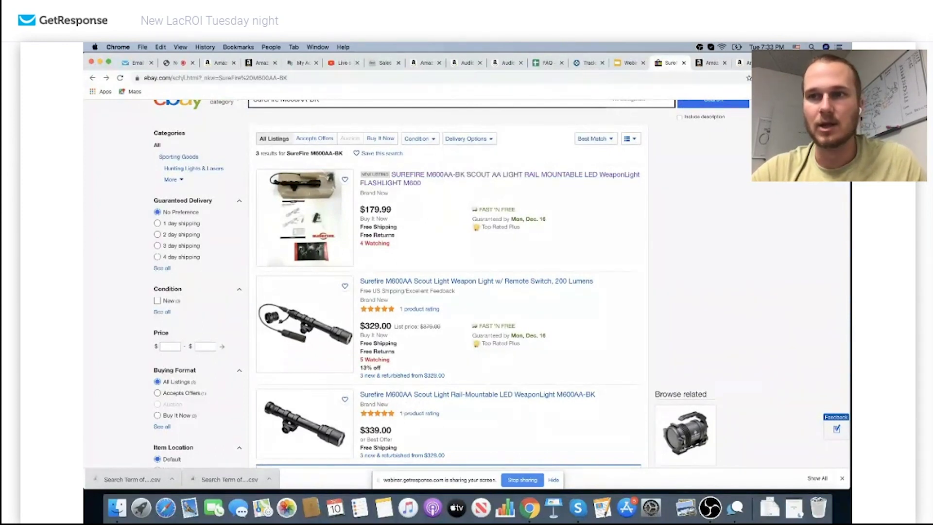
# View LacROI's saved product results, then close the extension's product panel
pyautogui.click(727, 138)
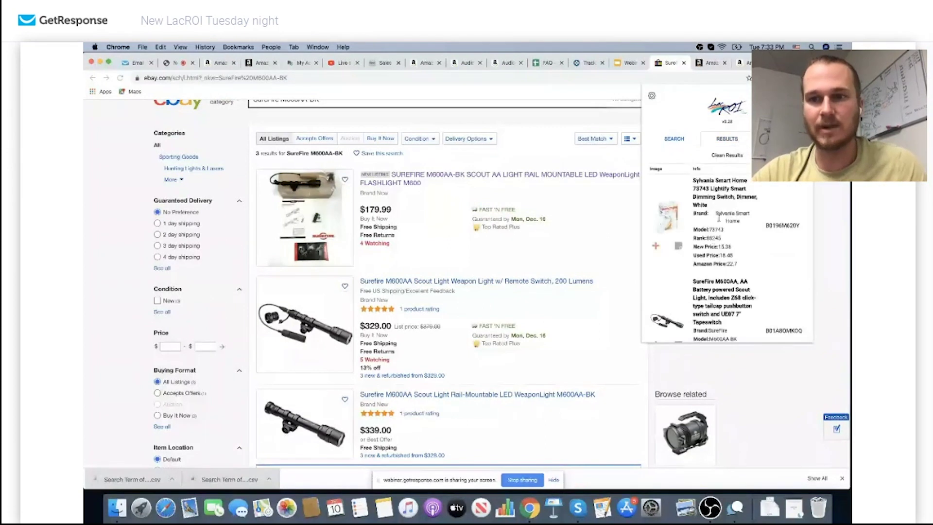
pyautogui.scroll(-3, 659, 282)
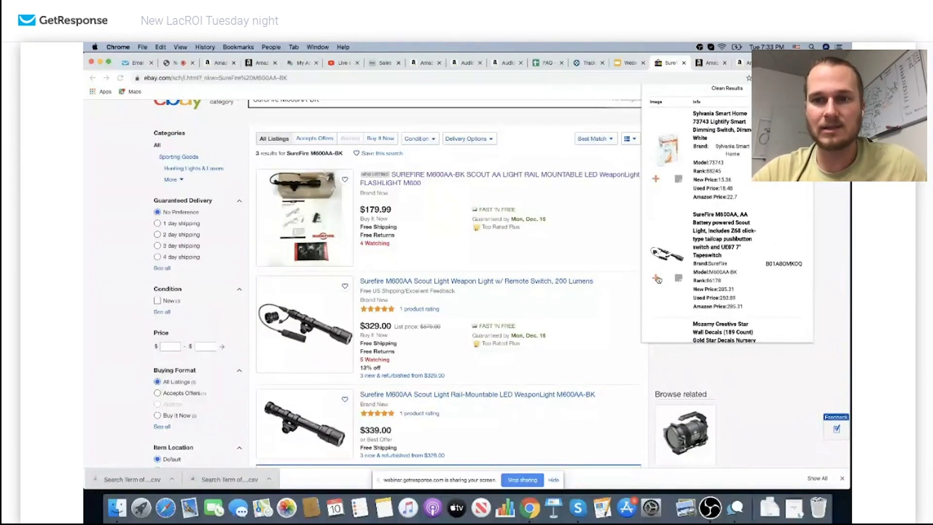
pyautogui.scroll(3, 661, 277)
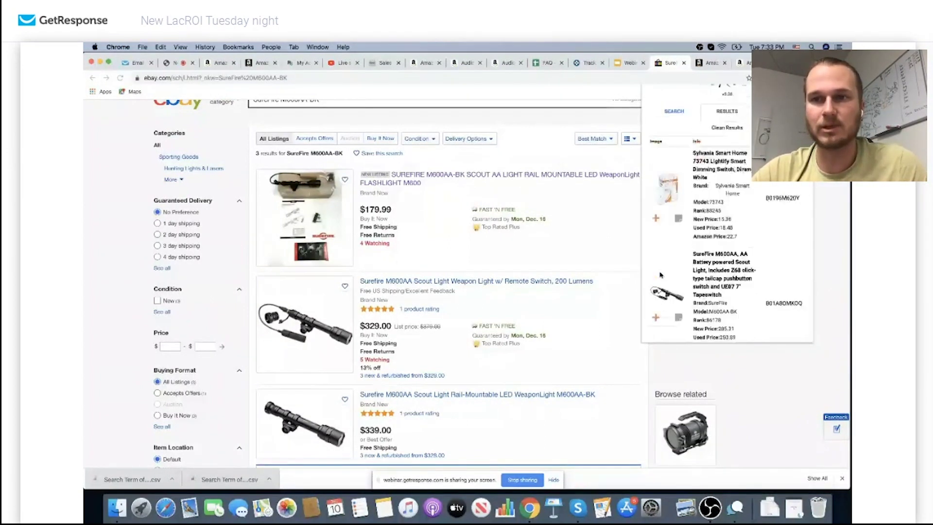
pyautogui.click(727, 139)
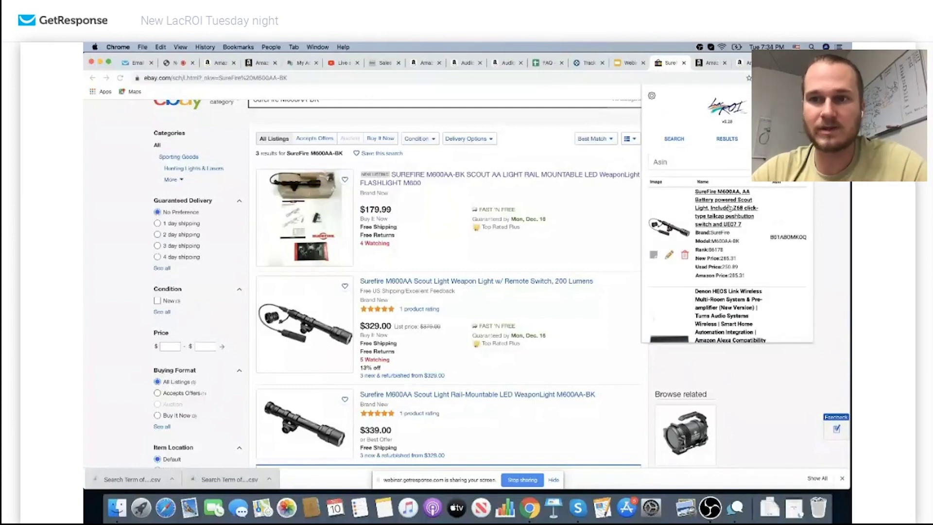
pyautogui.click(590, 232)
pyautogui.scroll(-4, 496, 256)
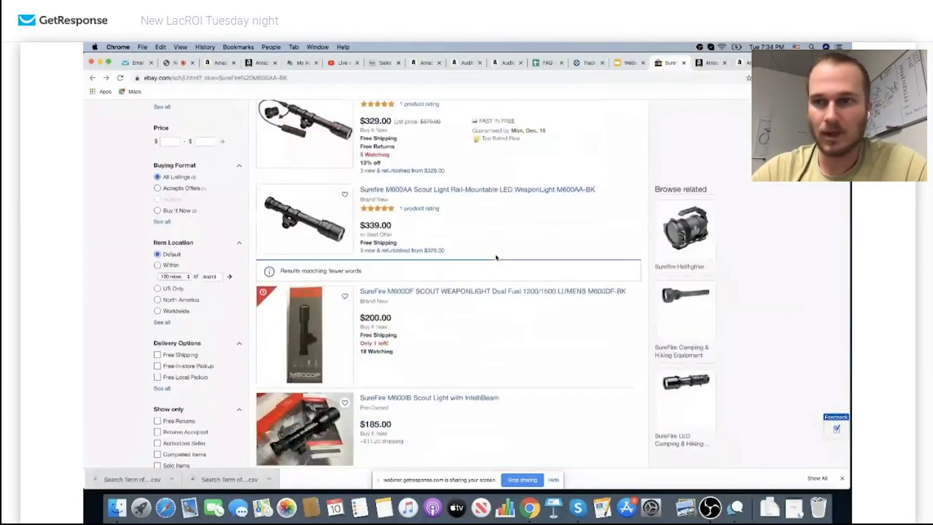
pyautogui.scroll(5, 496, 256)
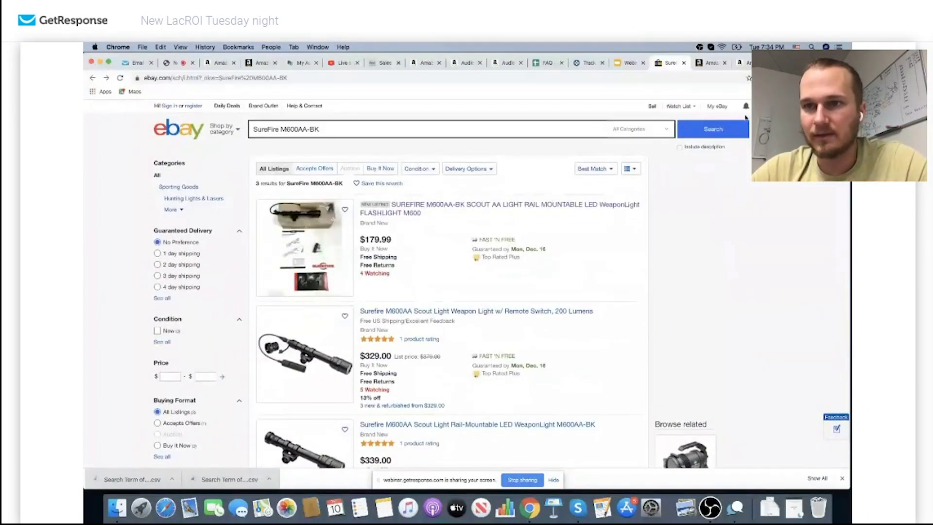
# Reopen the saved product list, scroll through it, and load the next page of products
pyautogui.click(768, 78)
pyautogui.scroll(-1, 720, 220)
pyautogui.scroll(-2, 721, 220)
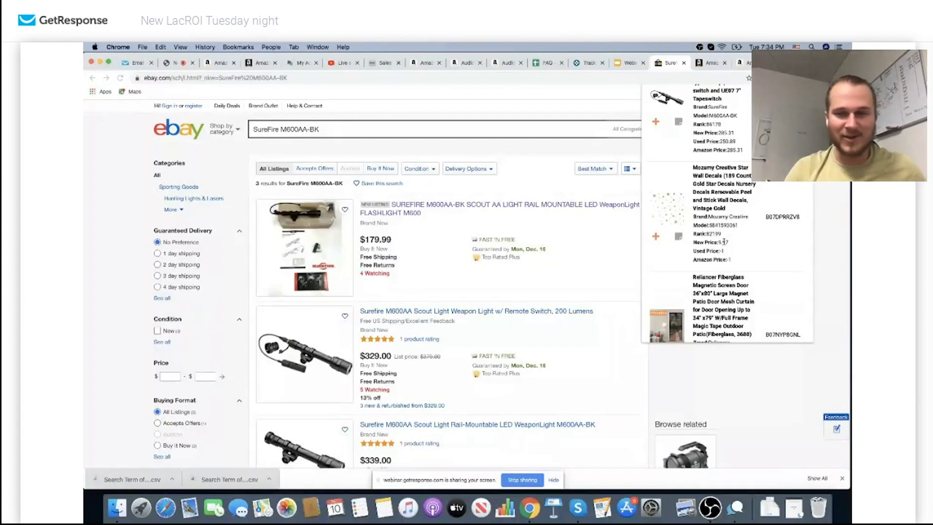
pyautogui.scroll(-3, 724, 243)
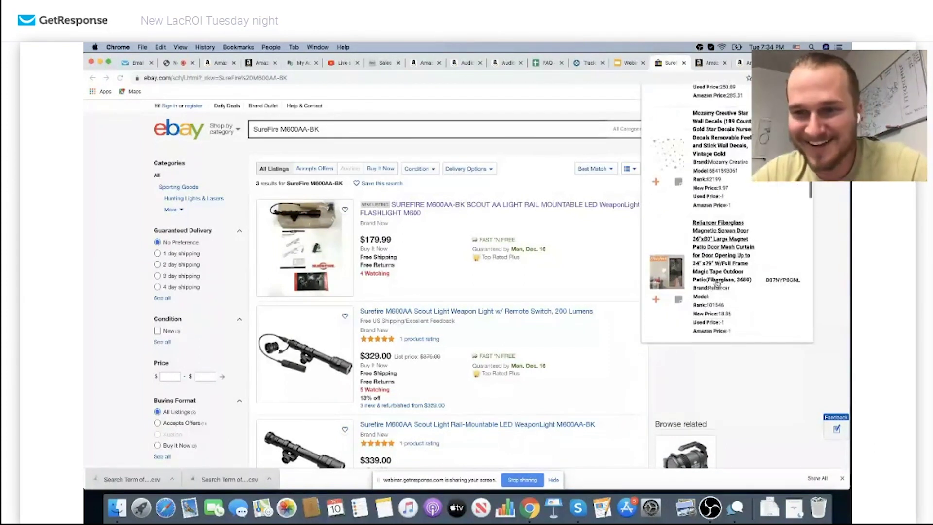
pyautogui.scroll(-5, 724, 257)
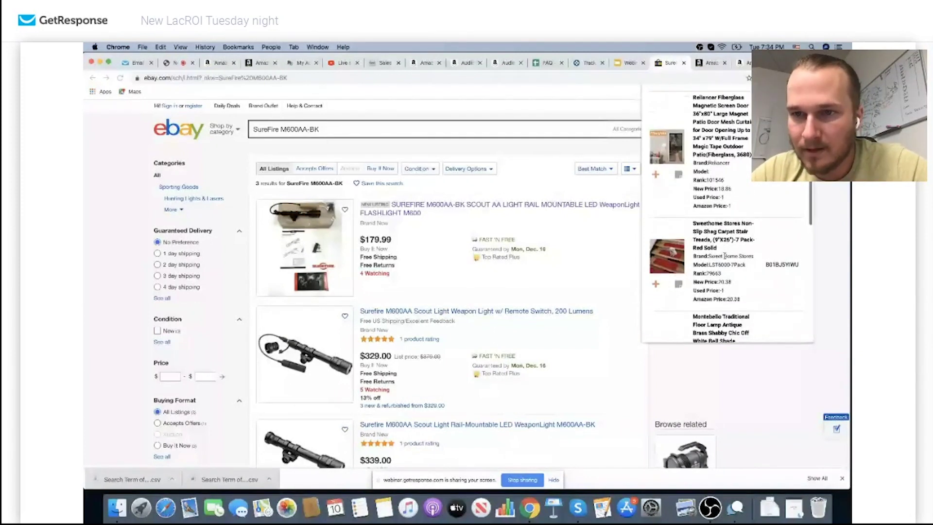
pyautogui.scroll(-5, 725, 255)
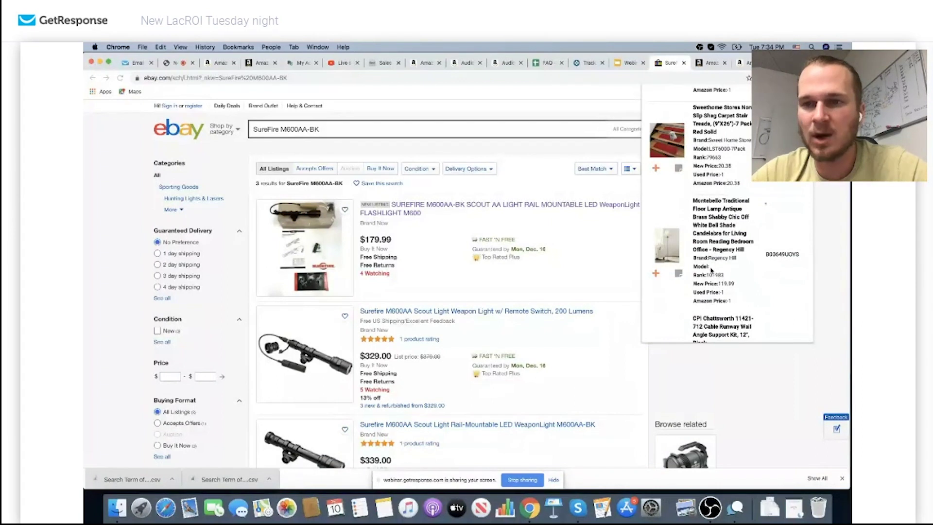
pyautogui.scroll(-5, 711, 270)
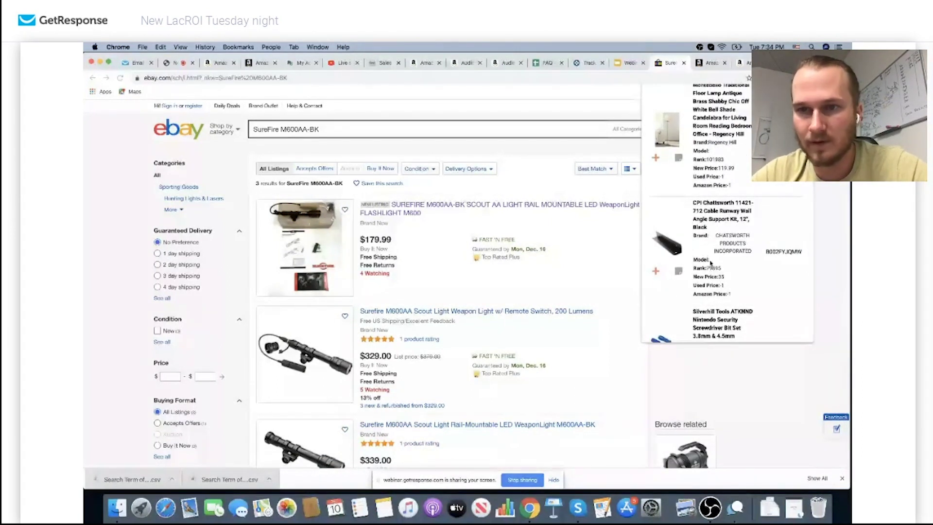
pyautogui.scroll(-4, 711, 262)
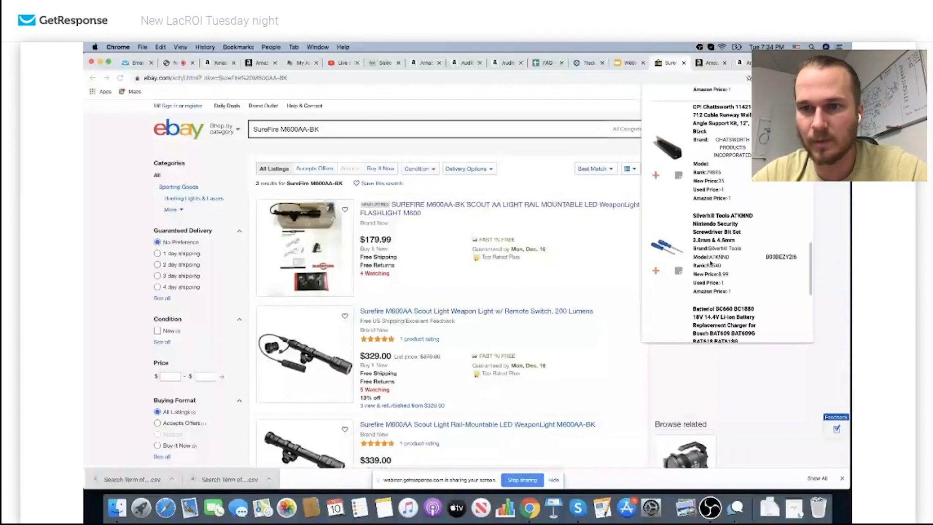
pyautogui.scroll(-4, 710, 262)
pyautogui.scroll(-5, 714, 295)
pyautogui.click(746, 313)
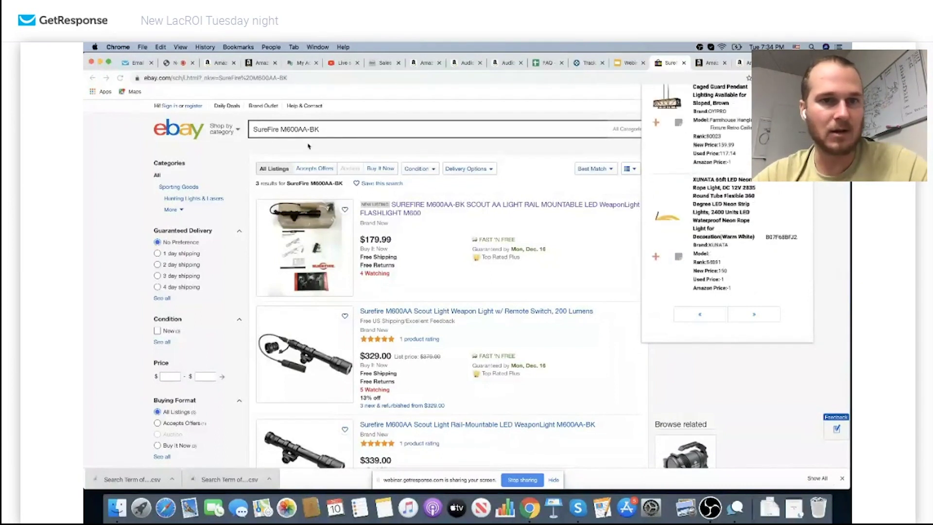
pyautogui.scroll(2, 722, 250)
# Run an eBay search for the XUNATA product from the LacROI panel
pyautogui.click(722, 251)
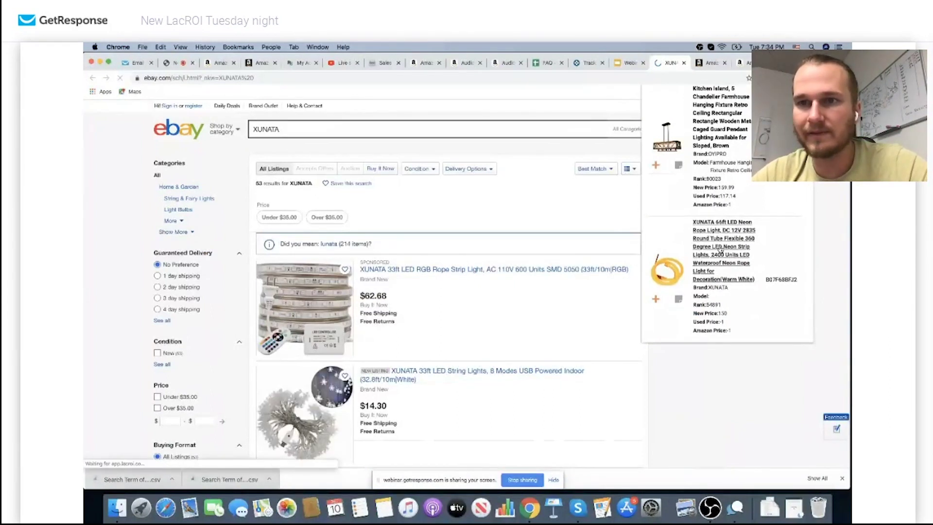
pyautogui.scroll(5, 720, 233)
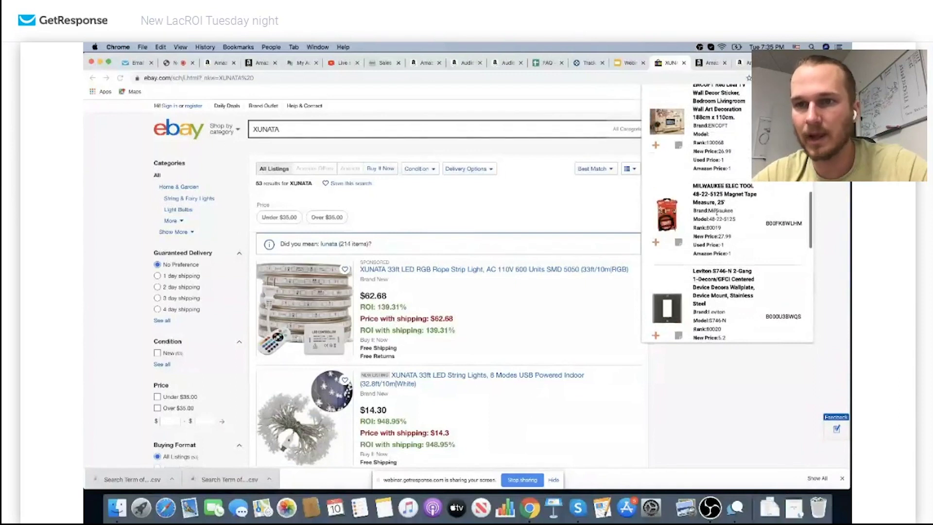
pyautogui.scroll(1, 715, 211)
# Search eBay for the Milwaukee 48-22-5125 tape measure, then open its Amazon product page
pyautogui.click(714, 209)
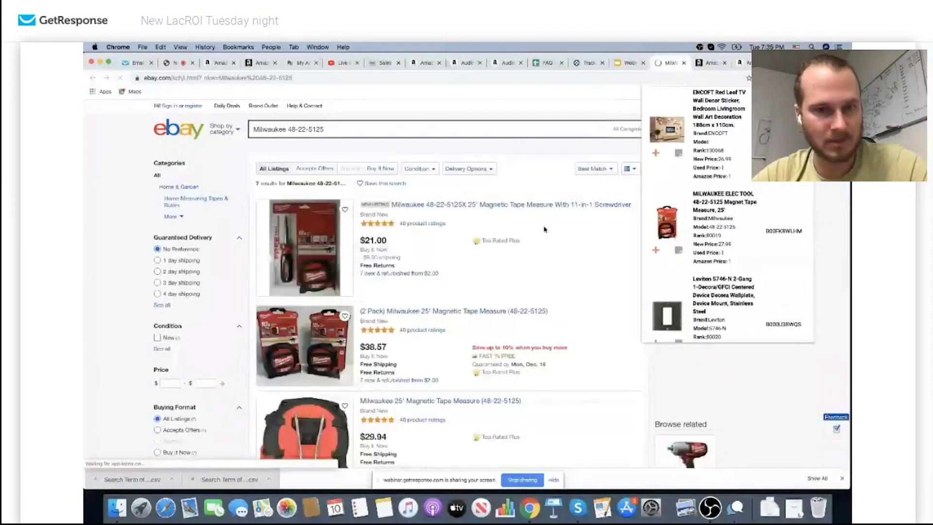
pyautogui.scroll(-3, 466, 279)
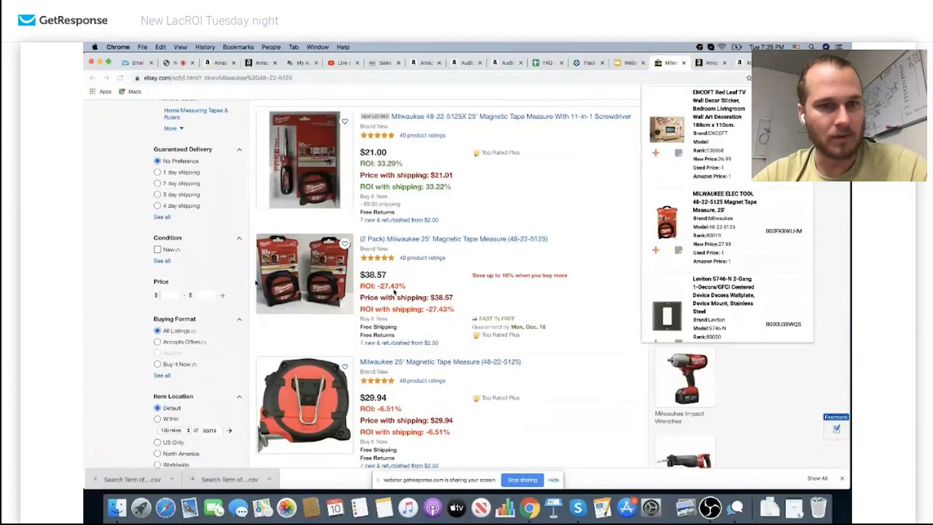
pyautogui.click(777, 232)
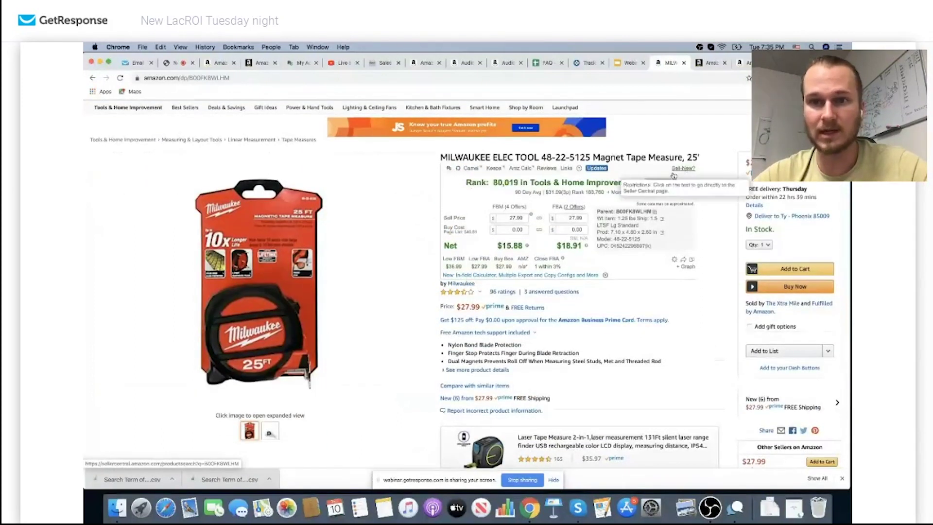
# Return to the Milwaukee eBay results and open the 2-pack tape measure listing
pyautogui.moveTo(565, 247)
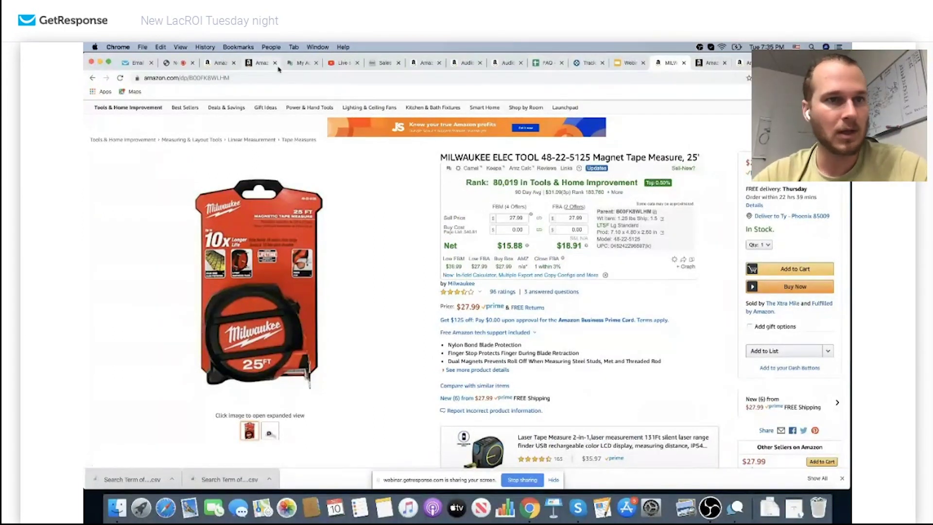
pyautogui.click(93, 78)
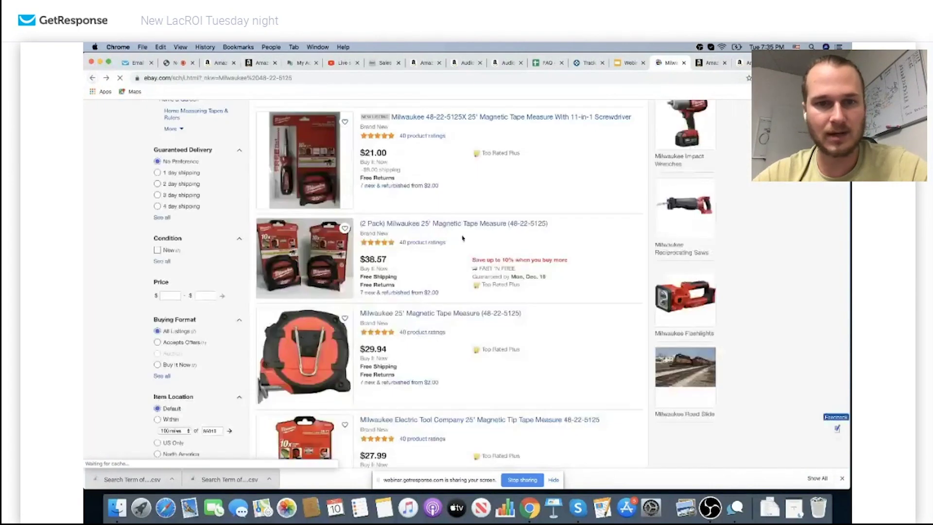
pyautogui.click(335, 262)
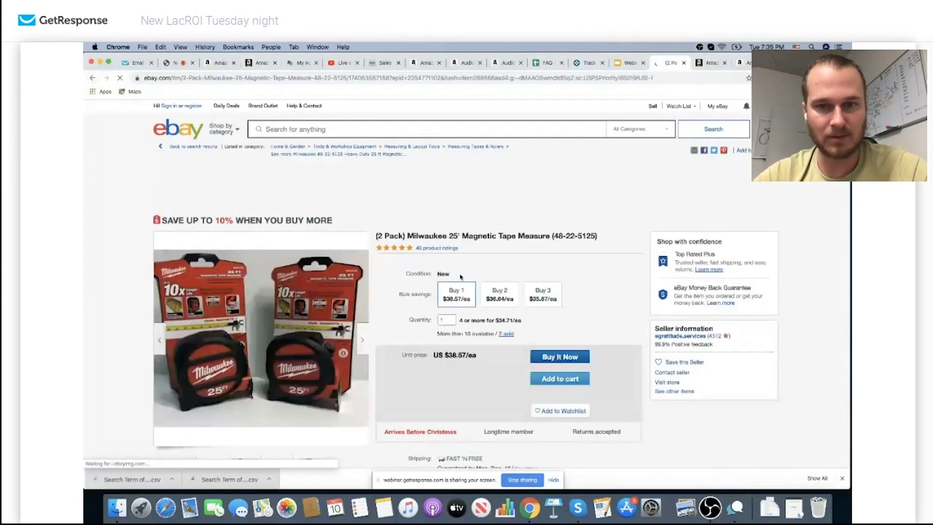
# Contact the 2-pack listing's seller, signing in and choosing Other as the topic
pyautogui.click(672, 318)
pyautogui.click(375, 257)
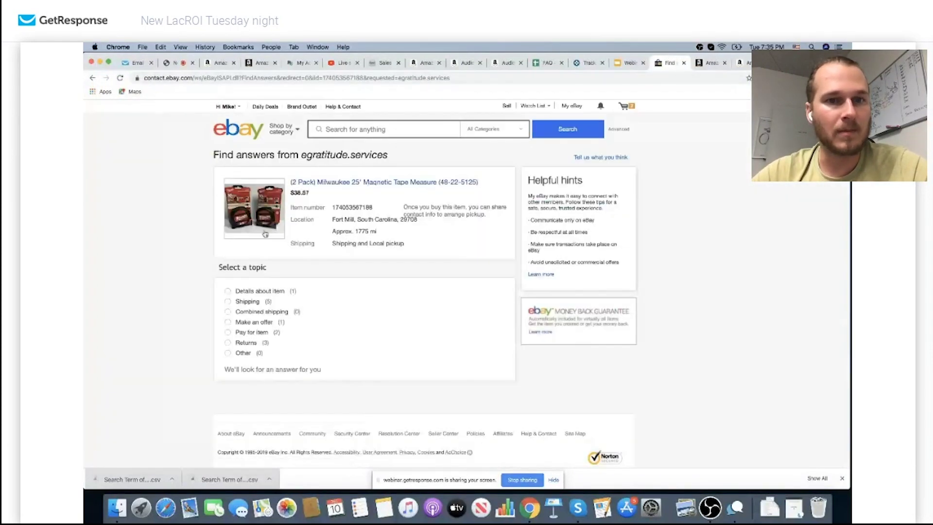
pyautogui.click(228, 353)
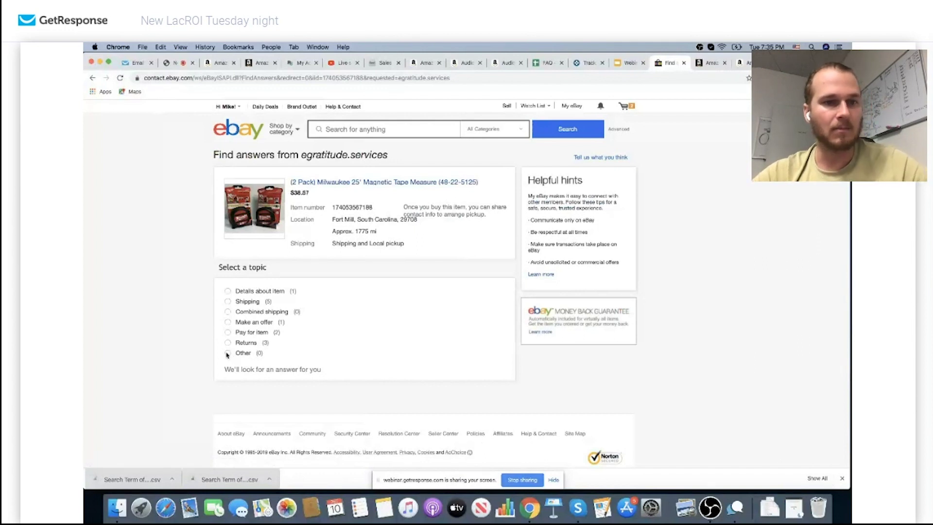
# Send the seller the message 'How many of these do you have?'
pyautogui.click(262, 395)
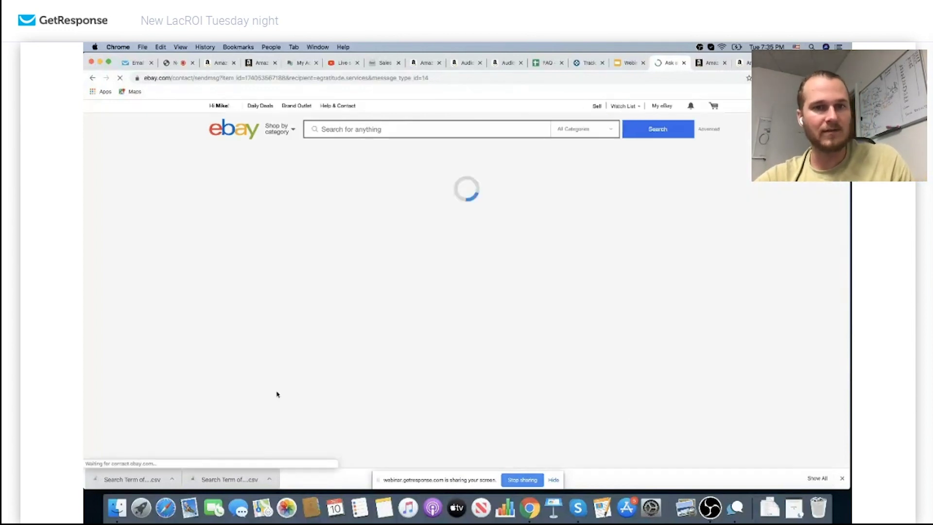
pyautogui.click(375, 274)
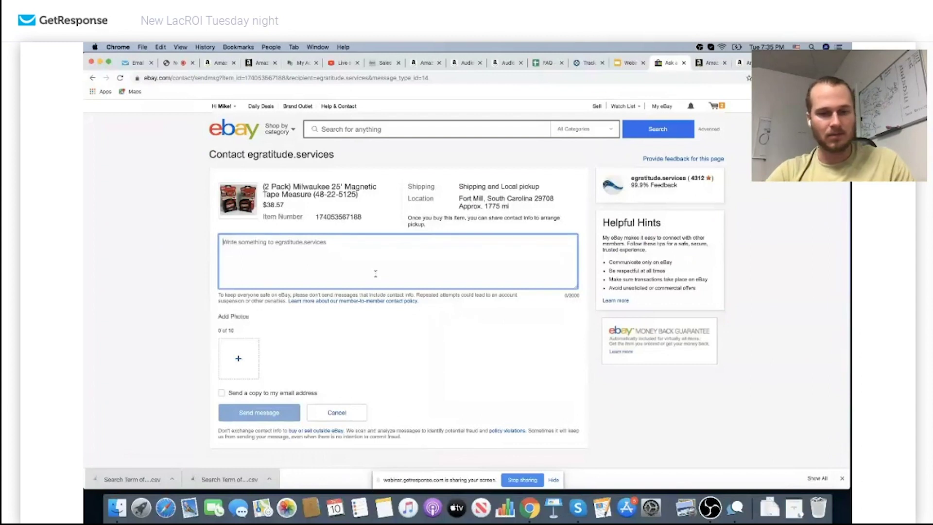
pyautogui.write('How many of these do you')
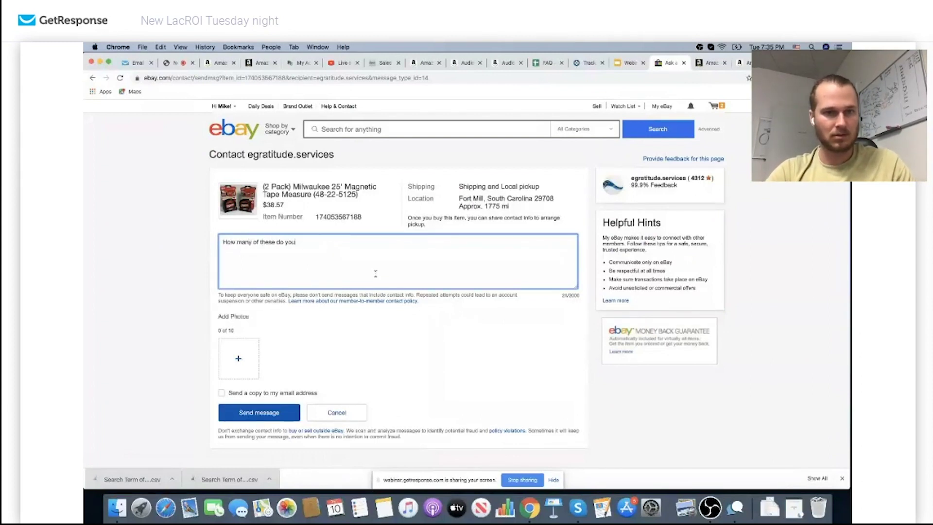
pyautogui.write(' have?')
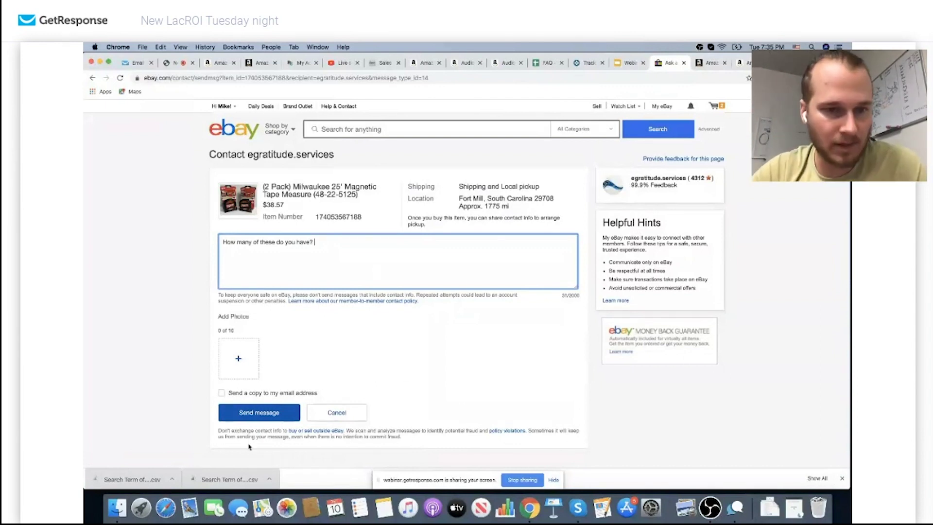
pyautogui.click(271, 420)
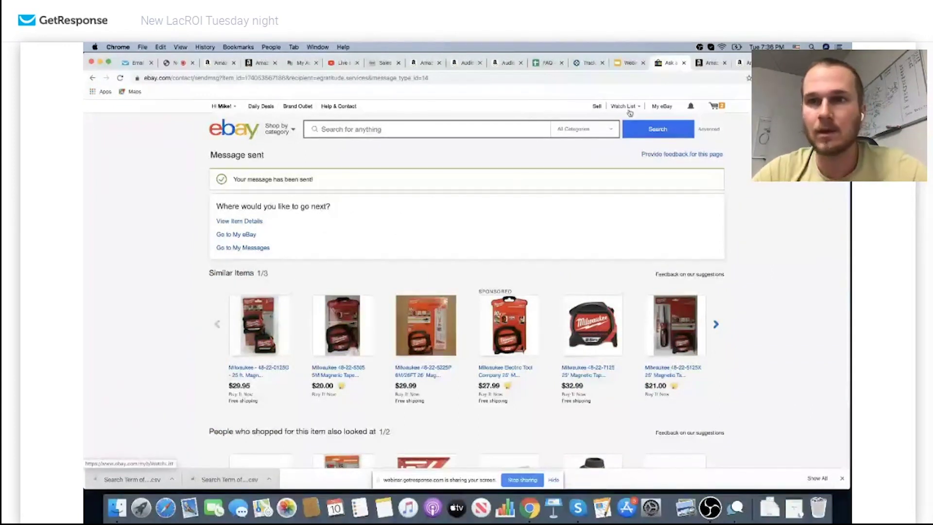
# Open the LacROI results list and save the Milwaukee tape measure item with +
pyautogui.click(804, 78)
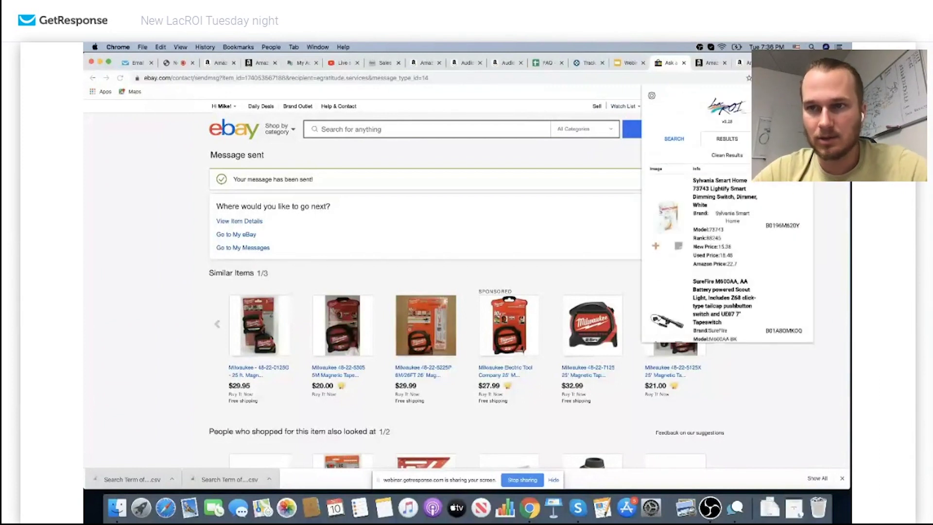
pyautogui.scroll(-2, 738, 231)
pyautogui.scroll(-5, 725, 252)
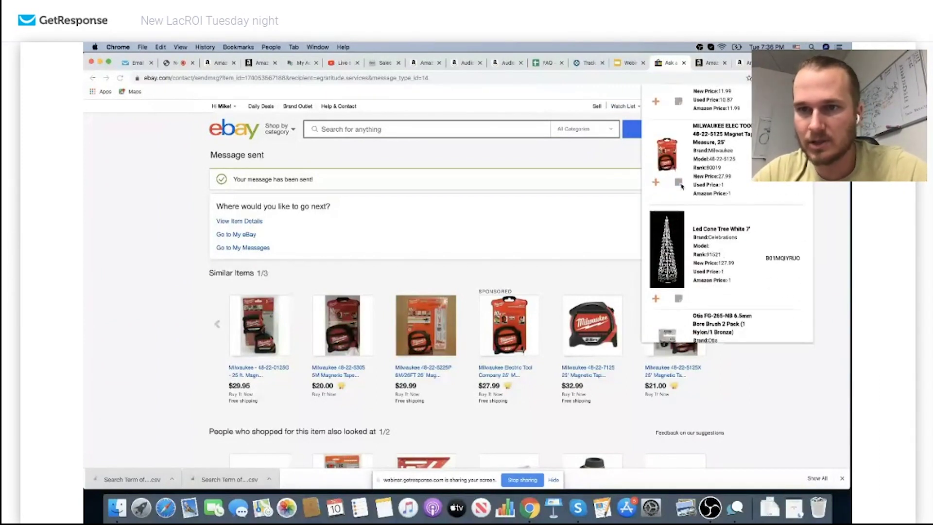
pyautogui.click(655, 184)
pyautogui.scroll(-1, 721, 233)
pyautogui.scroll(-10, 721, 233)
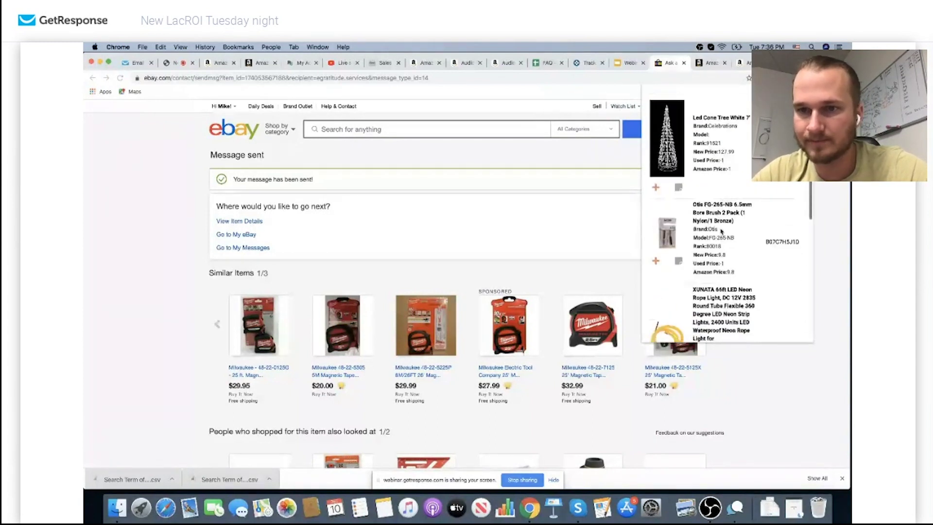
pyautogui.scroll(-10, 720, 220)
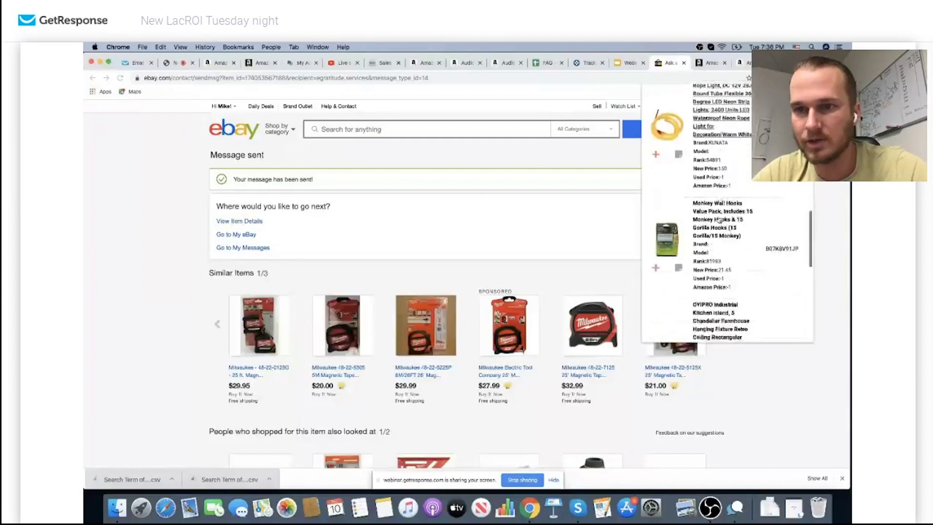
pyautogui.scroll(-3, 748, 220)
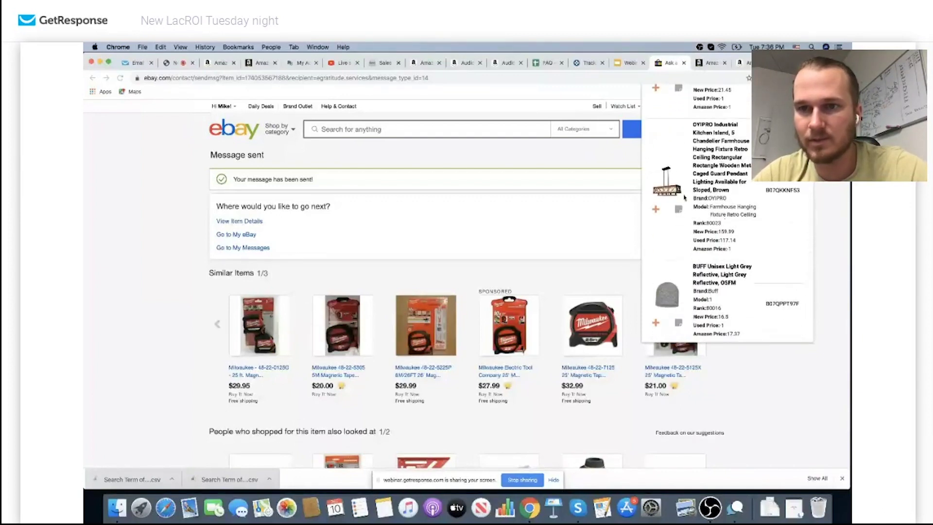
pyautogui.scroll(-6, 708, 210)
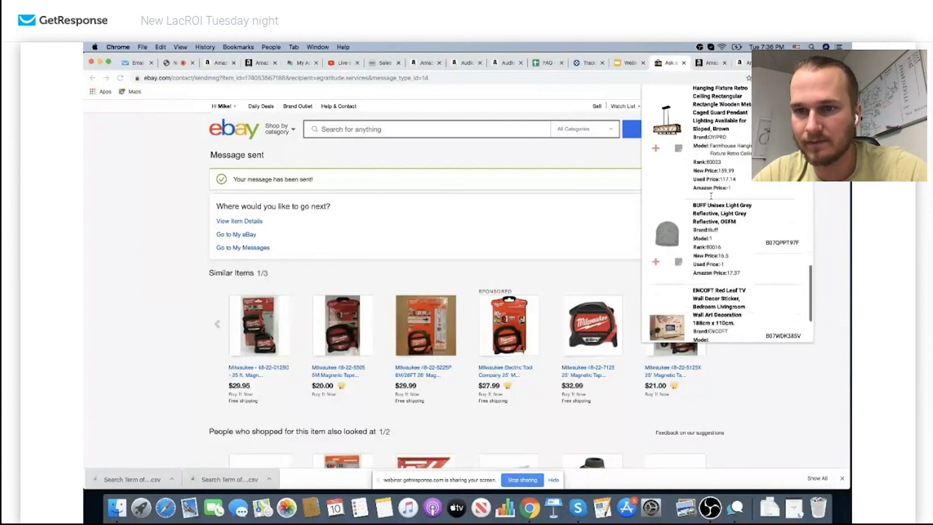
# Page forward twice in the product list and search eBay for the Craftsman 315.CH2030 charger
pyautogui.click(743, 312)
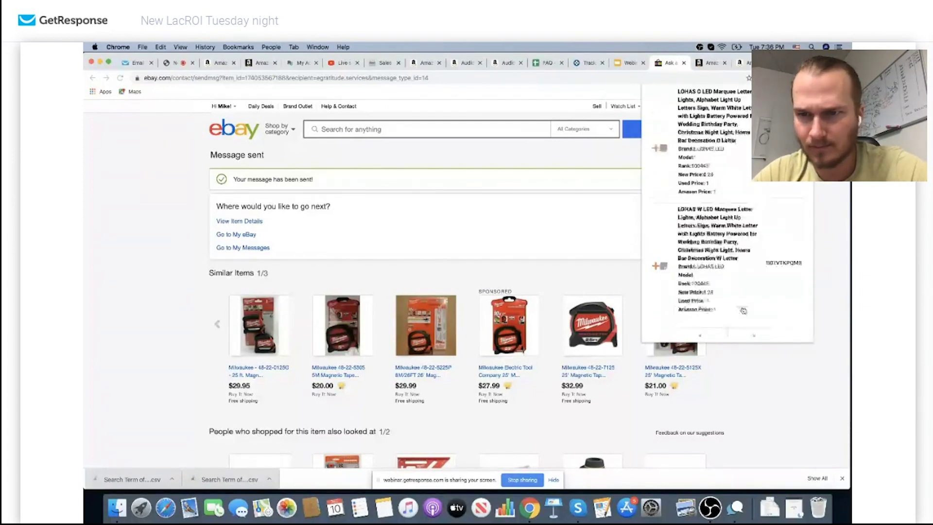
pyautogui.scroll(5, 722, 228)
pyautogui.scroll(1, 721, 228)
pyautogui.scroll(8, 722, 229)
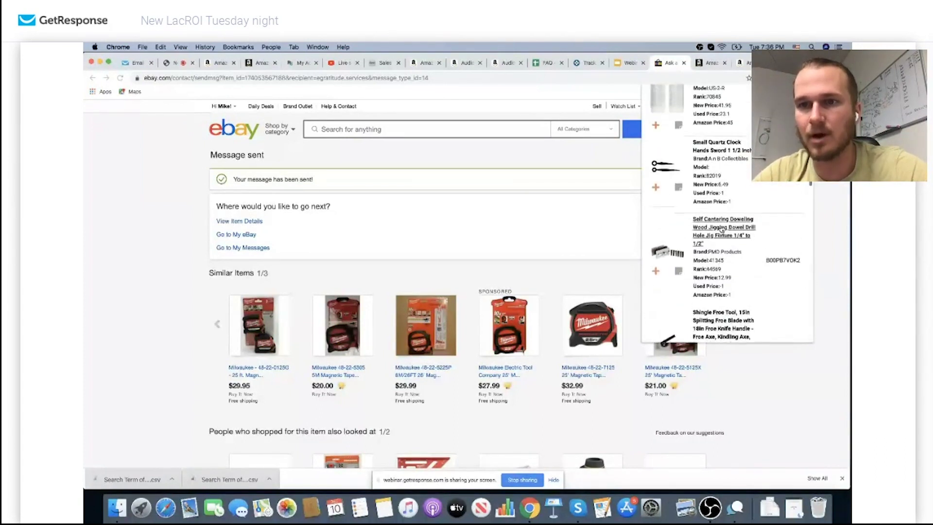
pyautogui.scroll(5, 721, 229)
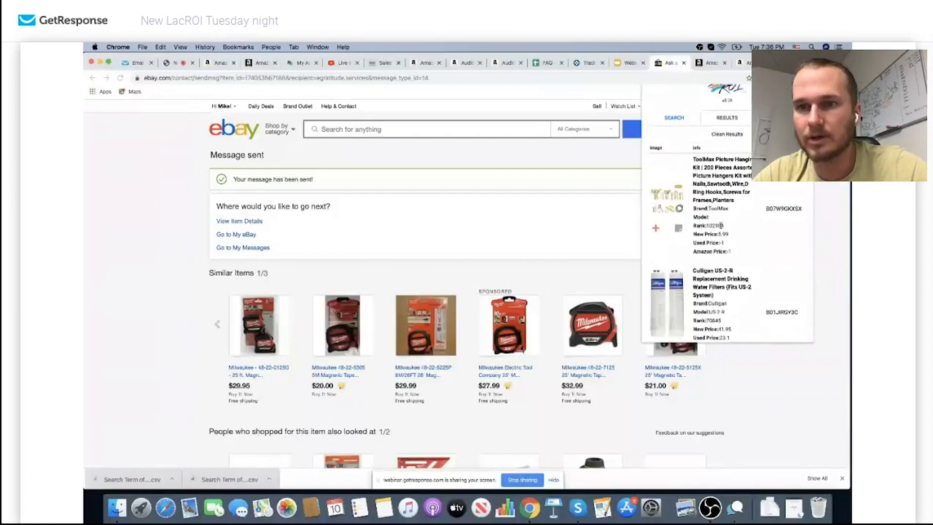
pyautogui.scroll(-10, 722, 227)
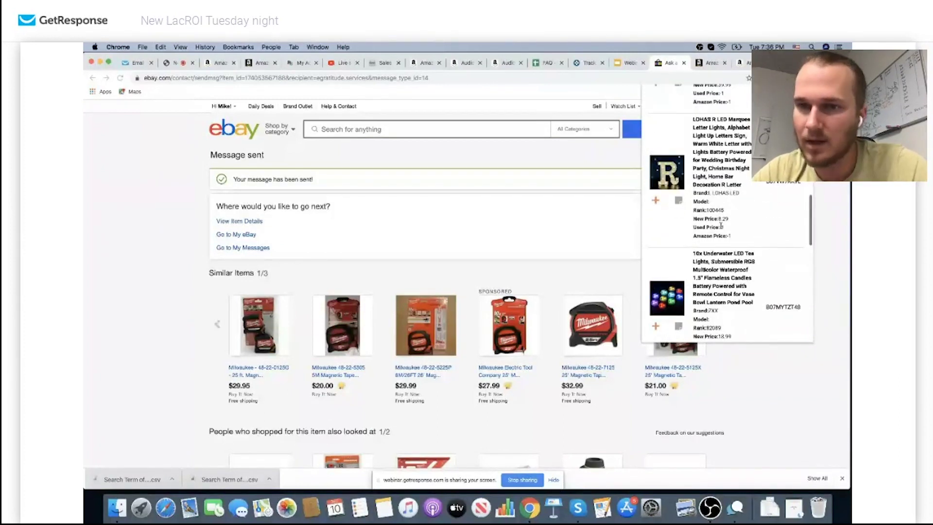
pyautogui.scroll(-10, 721, 228)
pyautogui.click(761, 316)
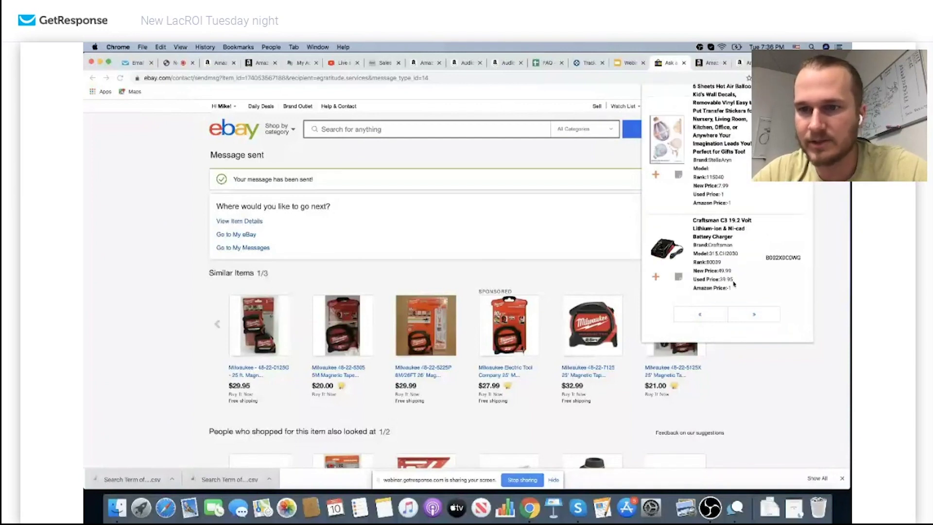
pyautogui.click(726, 237)
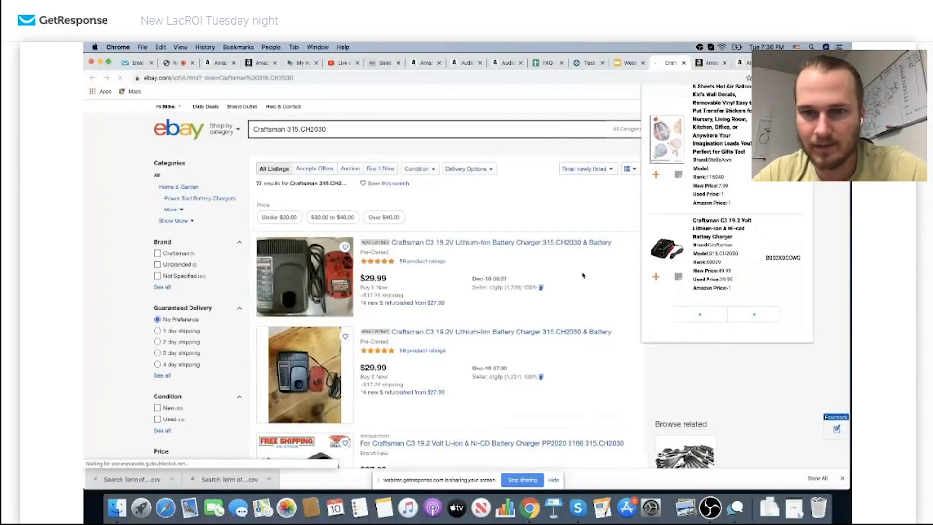
# Compare ROI lines on the Craftsman 315.CH2030 results and open the $35.88 Lasica charger (39.33% ROI)
pyautogui.scroll(-3, 438, 291)
pyautogui.scroll(-3, 484, 278)
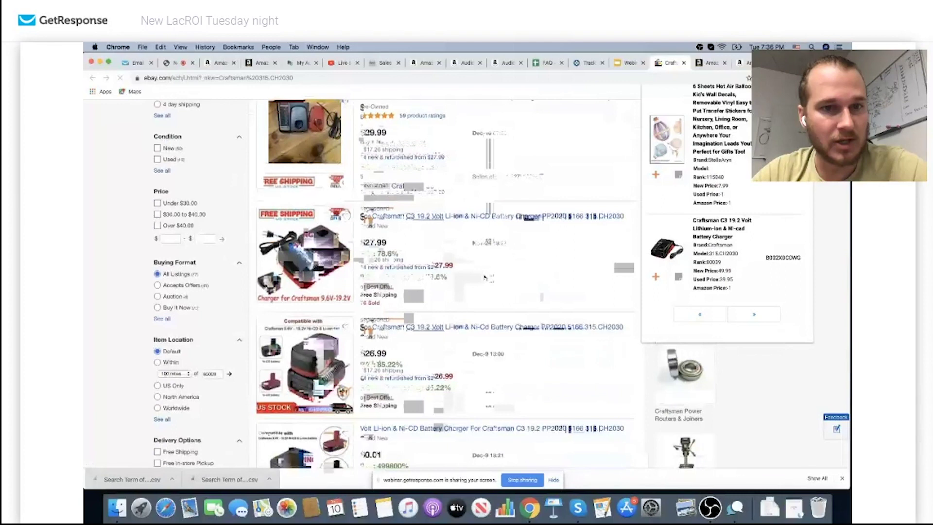
pyautogui.scroll(-1, 340, 262)
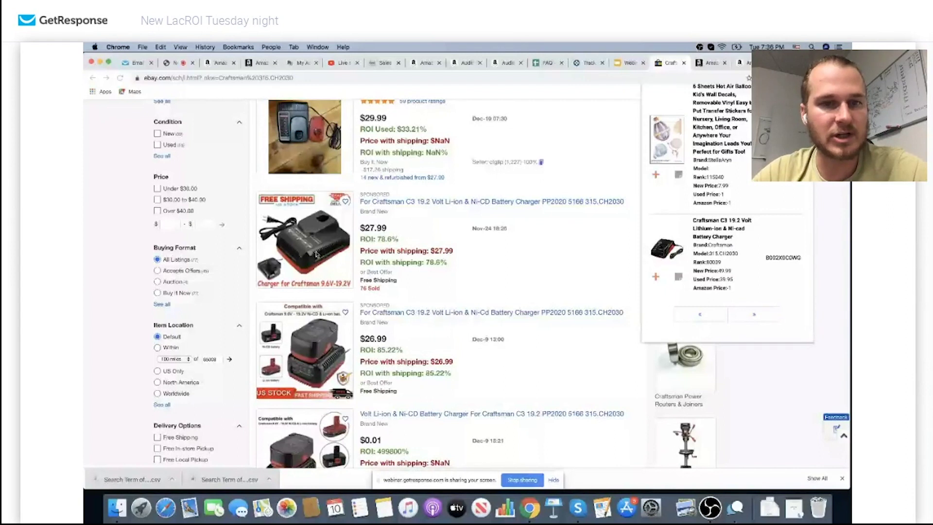
pyautogui.scroll(-10, 316, 253)
pyautogui.scroll(2, 300, 304)
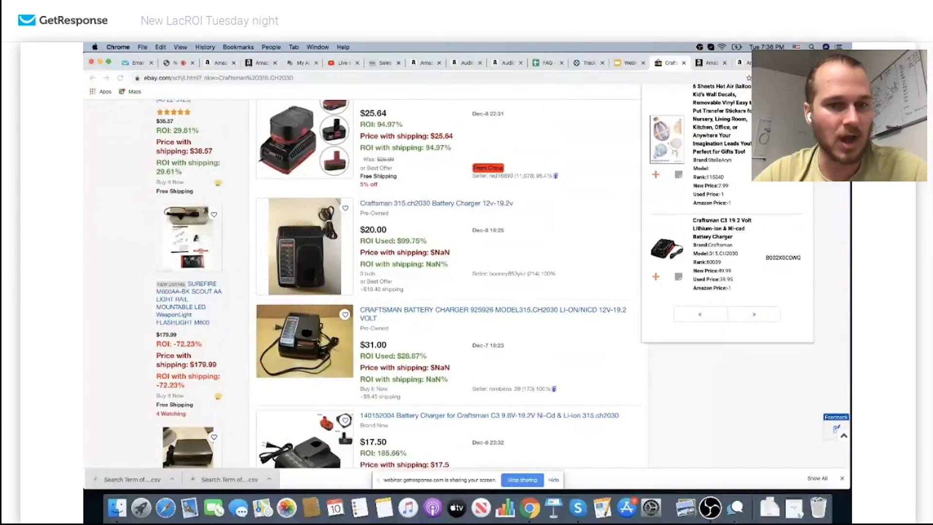
pyautogui.scroll(-5, 306, 260)
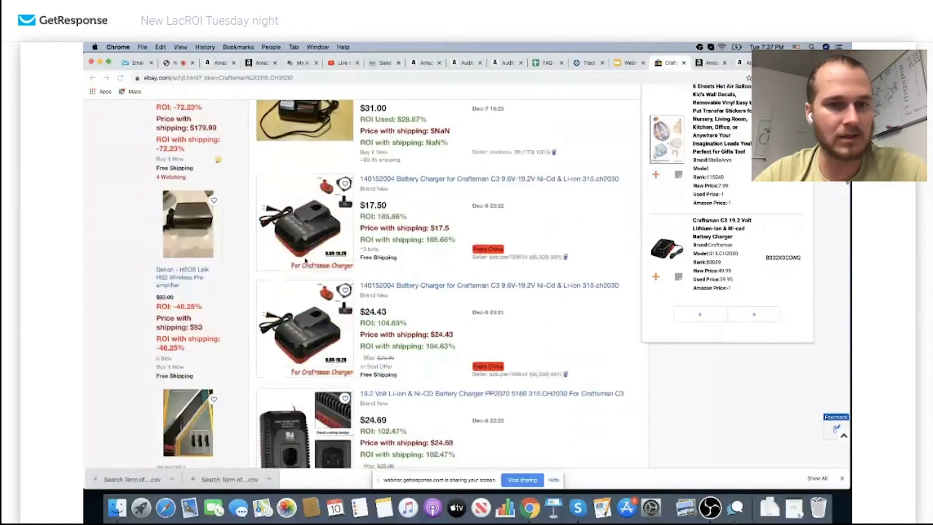
pyautogui.scroll(-5, 305, 260)
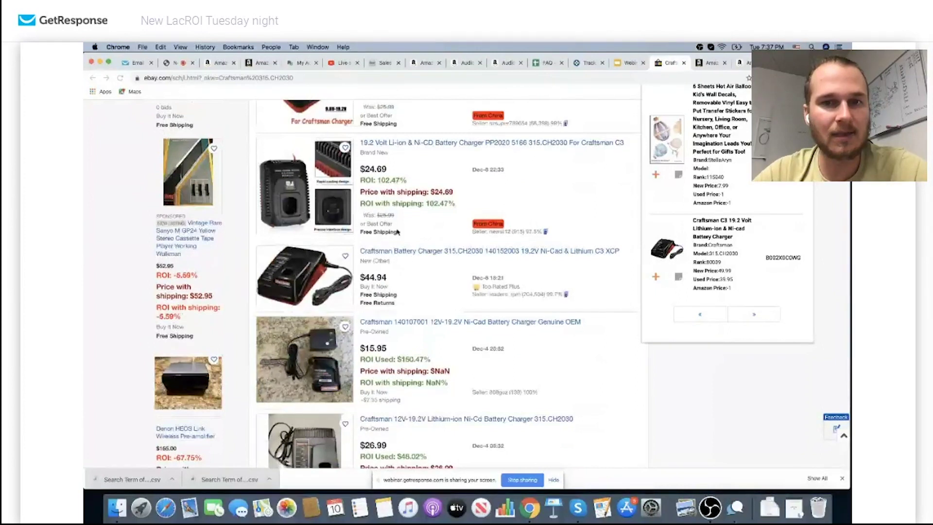
pyautogui.scroll(6, 495, 285)
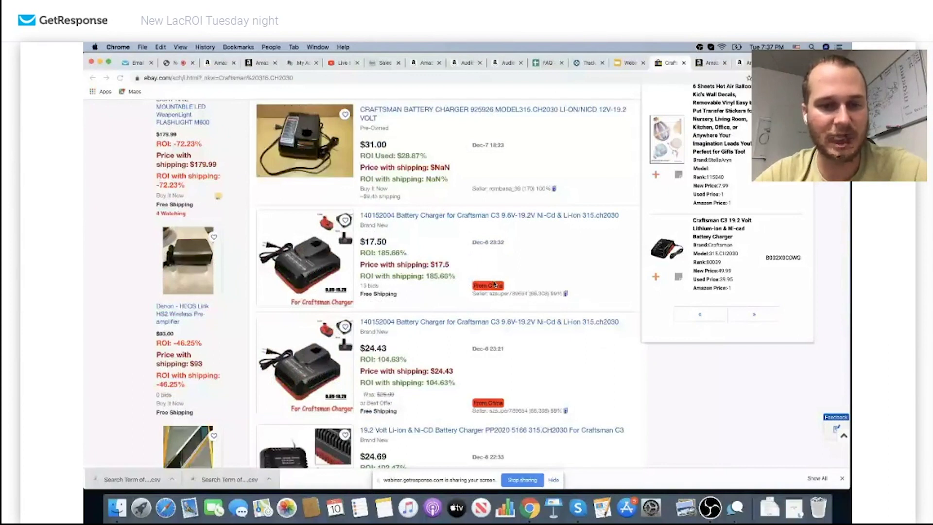
pyautogui.scroll(-3, 494, 284)
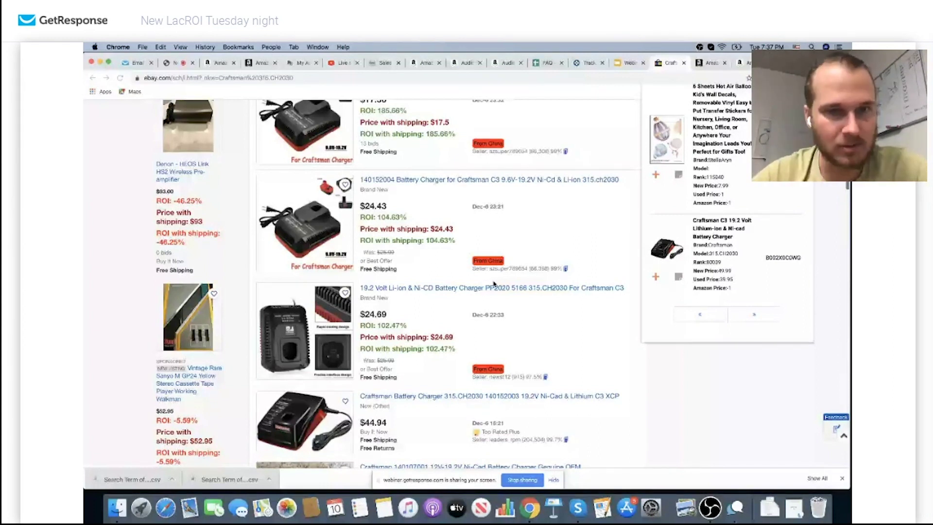
pyautogui.scroll(-8, 493, 284)
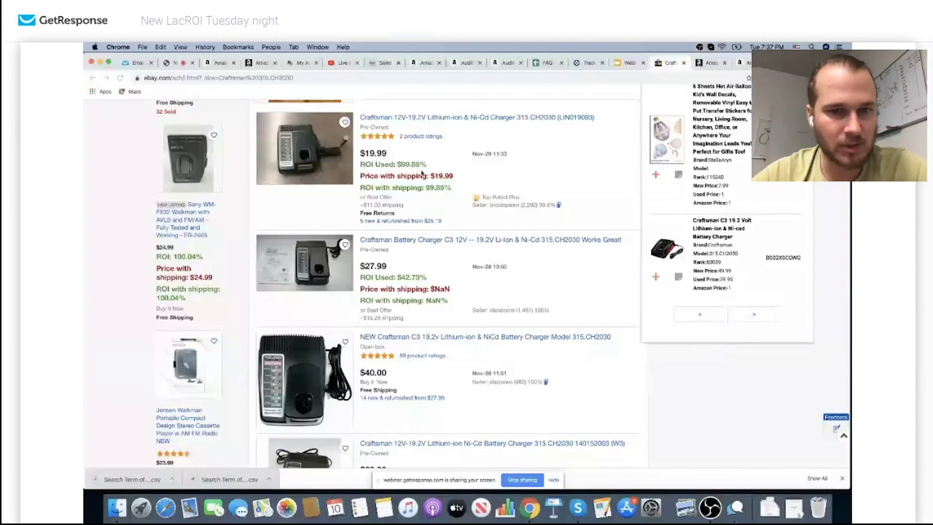
pyautogui.scroll(-10, 421, 172)
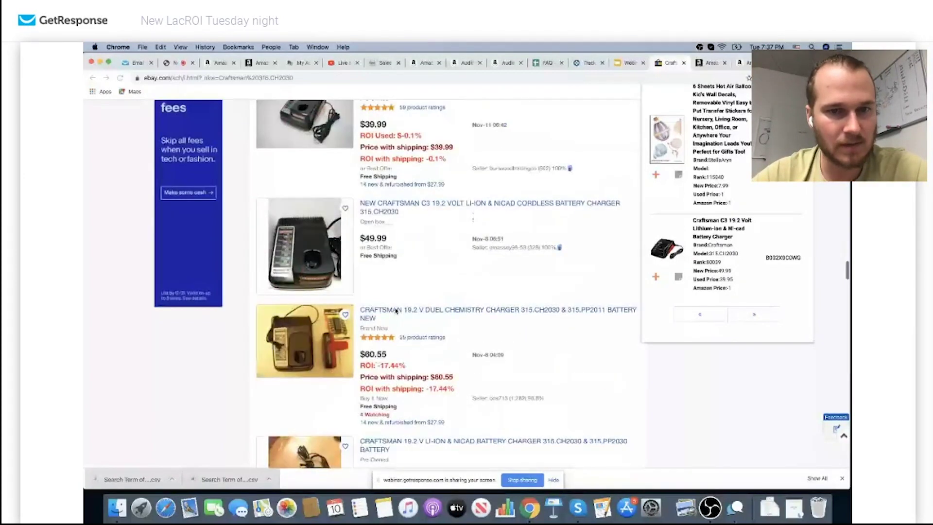
pyautogui.scroll(-10, 396, 311)
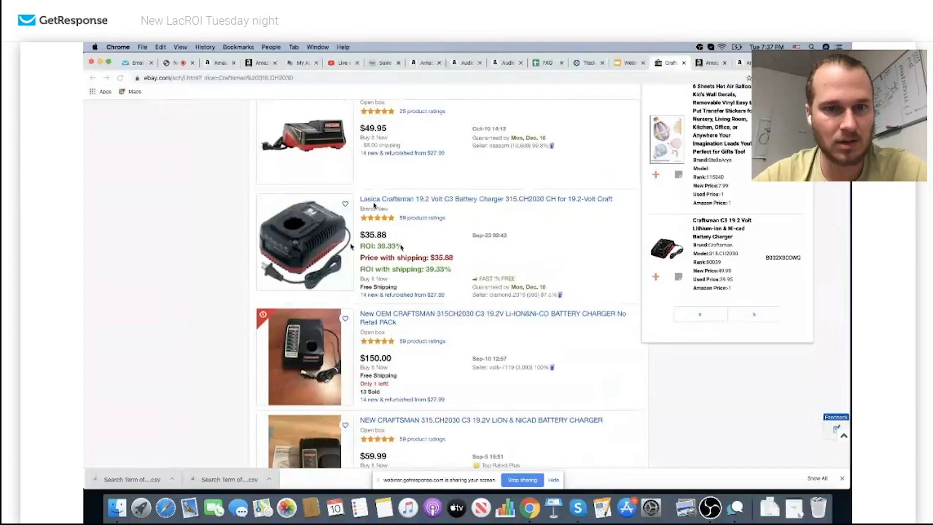
pyautogui.click(319, 243)
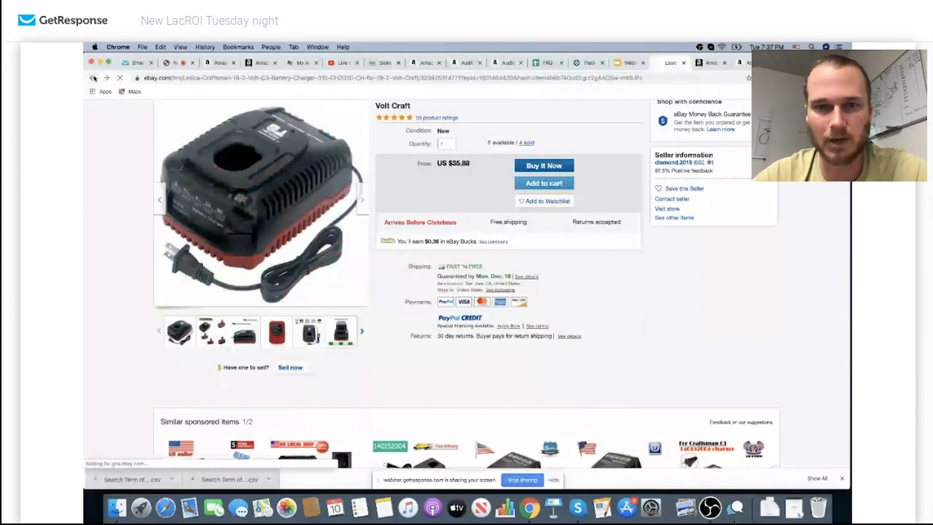
# Return to the Craftsman 315.CH2030 search results and scroll through the listings
pyautogui.click(93, 78)
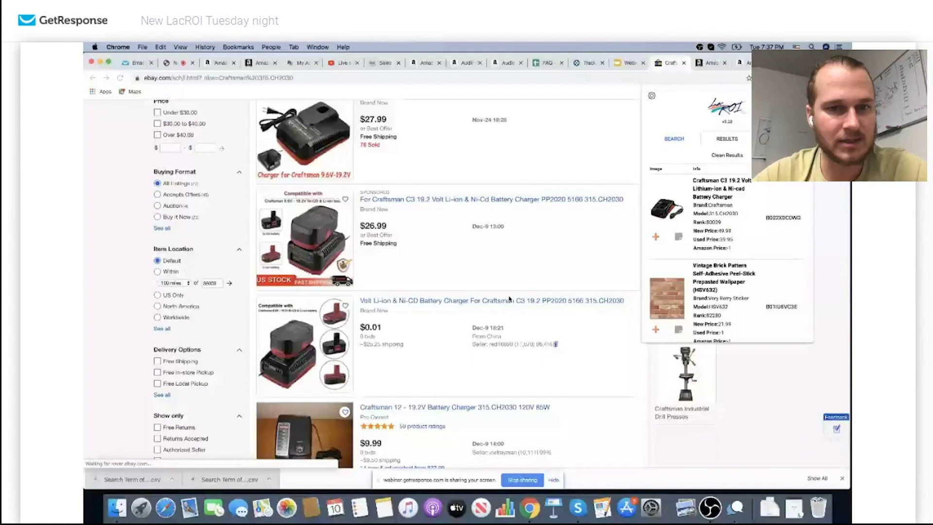
pyautogui.scroll(-10, 509, 299)
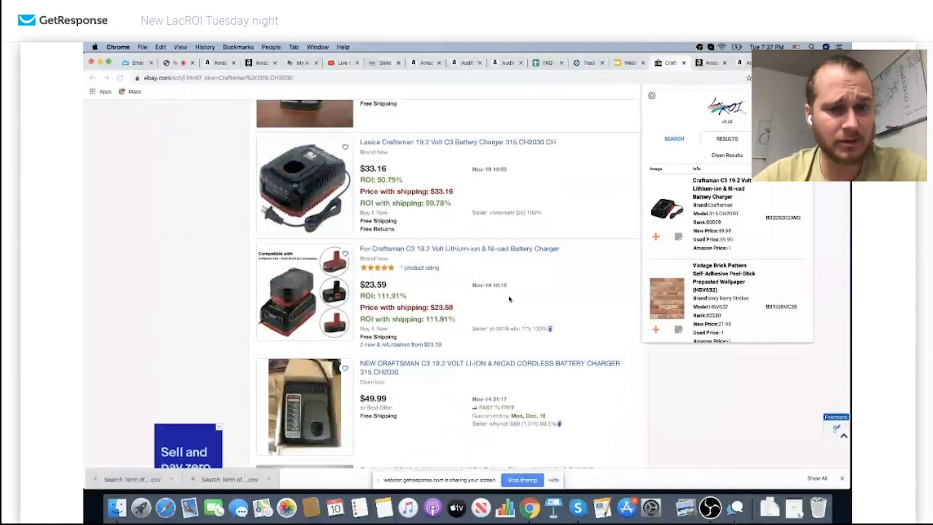
pyautogui.scroll(-15, 402, 251)
pyautogui.scroll(-10, 402, 251)
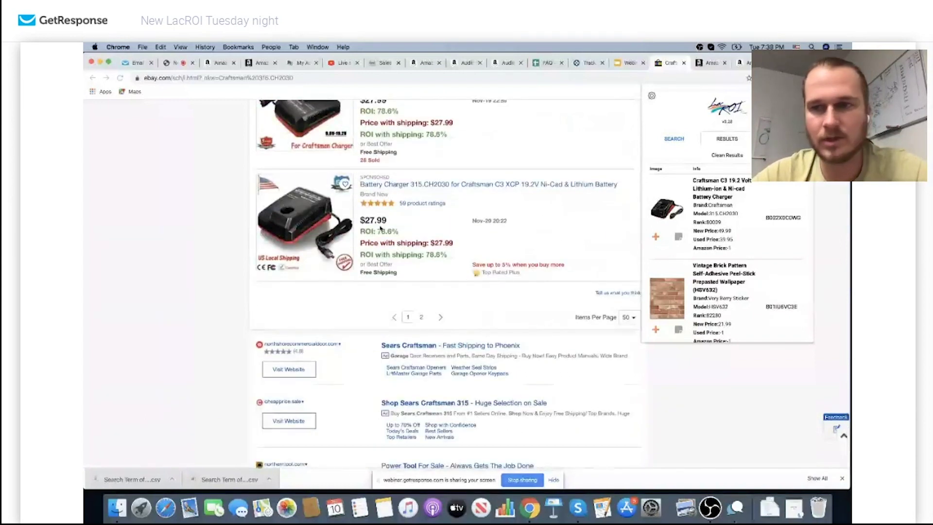
pyautogui.scroll(8, 366, 250)
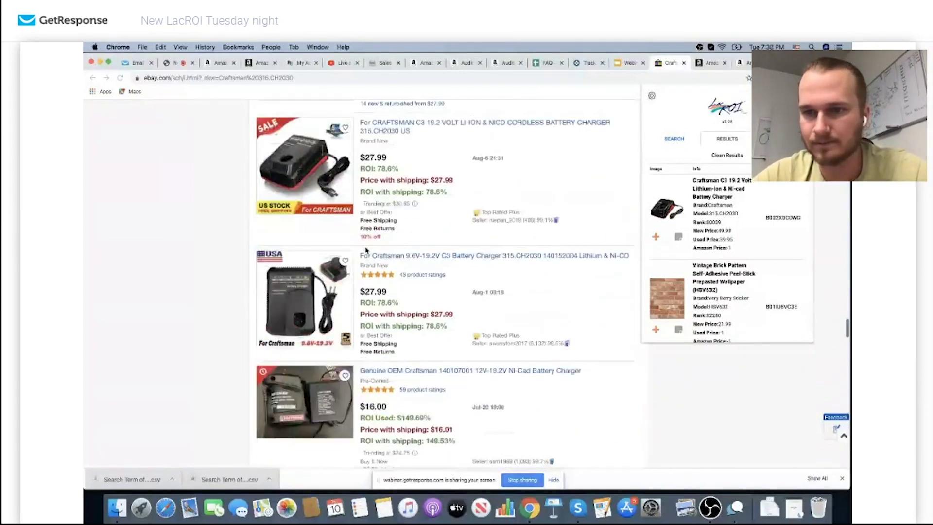
pyautogui.scroll(7, 366, 250)
pyautogui.scroll(-3, 729, 272)
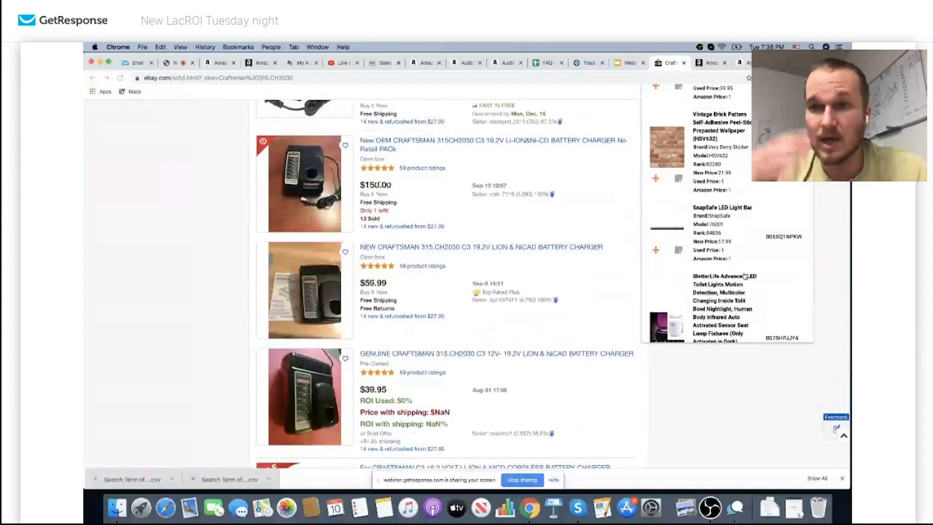
pyautogui.scroll(-3, 745, 276)
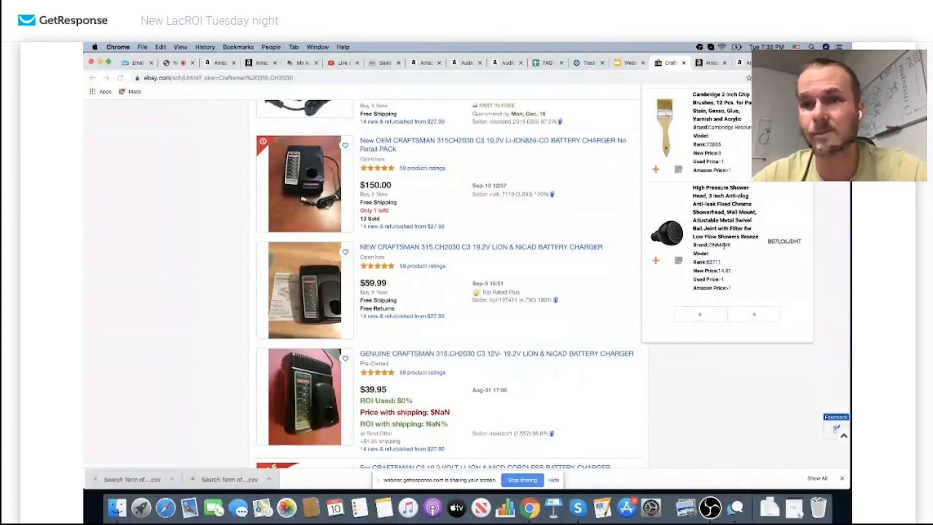
pyautogui.scroll(2, 735, 226)
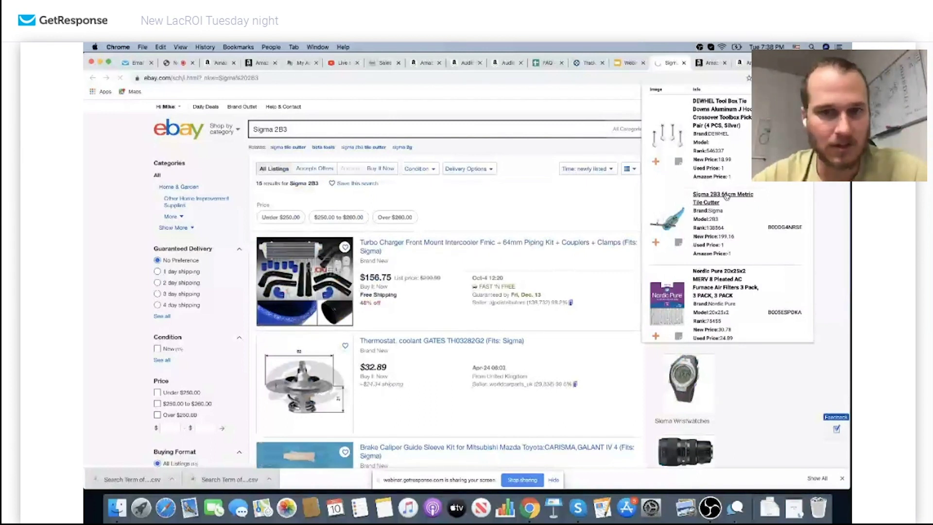
# Scroll the LacROI product list and advance it to the next page
pyautogui.scroll(-10, 476, 281)
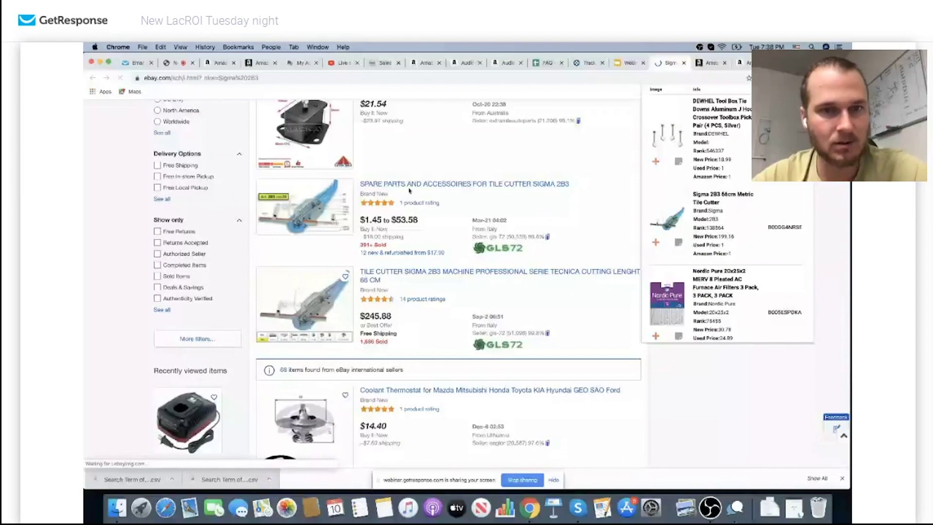
pyautogui.scroll(8, 406, 218)
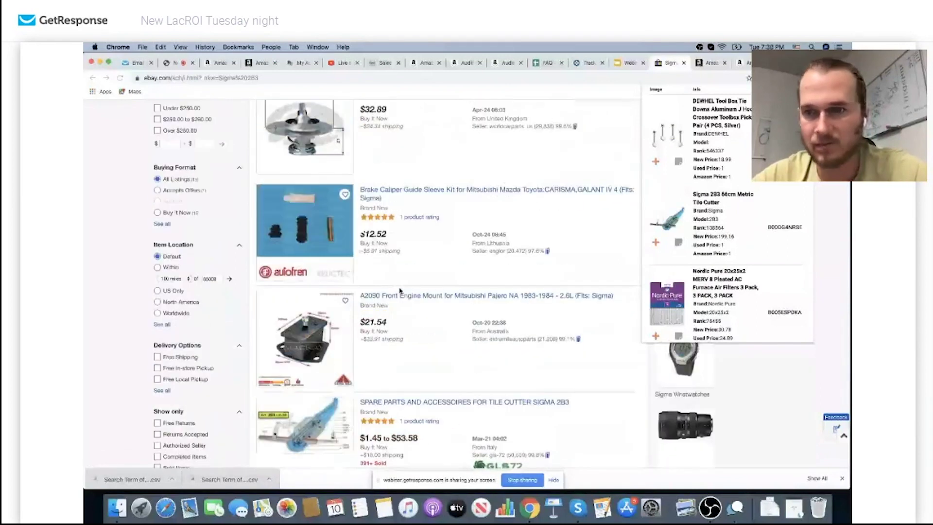
pyautogui.scroll(4, 399, 291)
pyautogui.scroll(2, 728, 253)
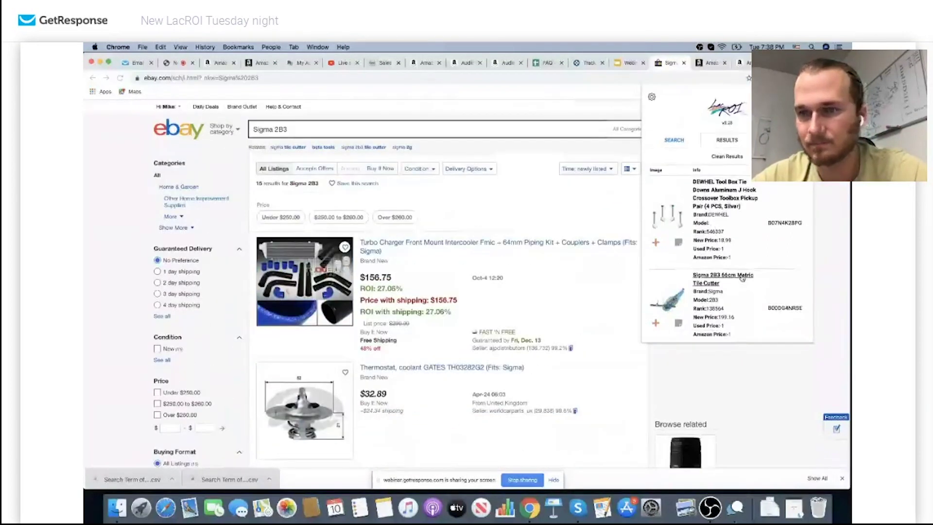
pyautogui.scroll(-5, 731, 251)
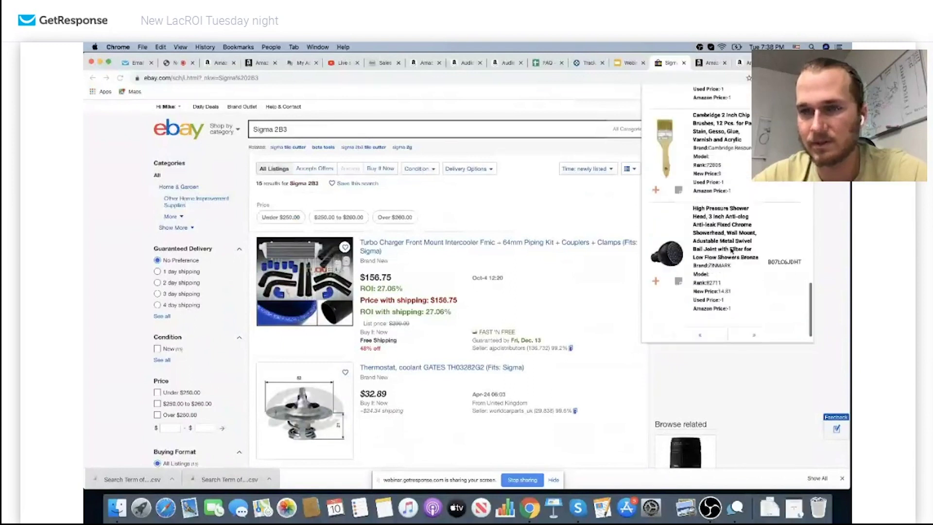
pyautogui.scroll(-1, 731, 251)
pyautogui.click(755, 314)
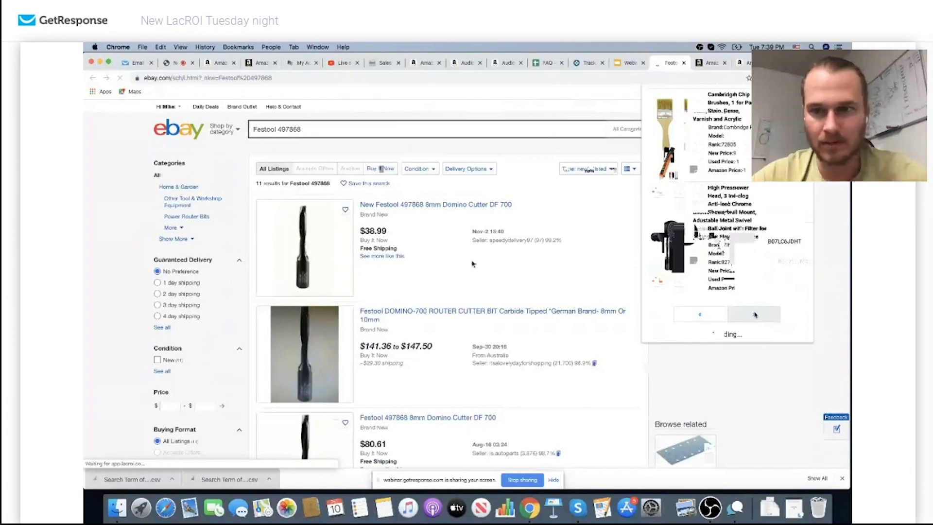
# Open the $38.99 Festool 497868 Domino Cutter listing, then its $61.00 Amazon page
pyautogui.click(471, 263)
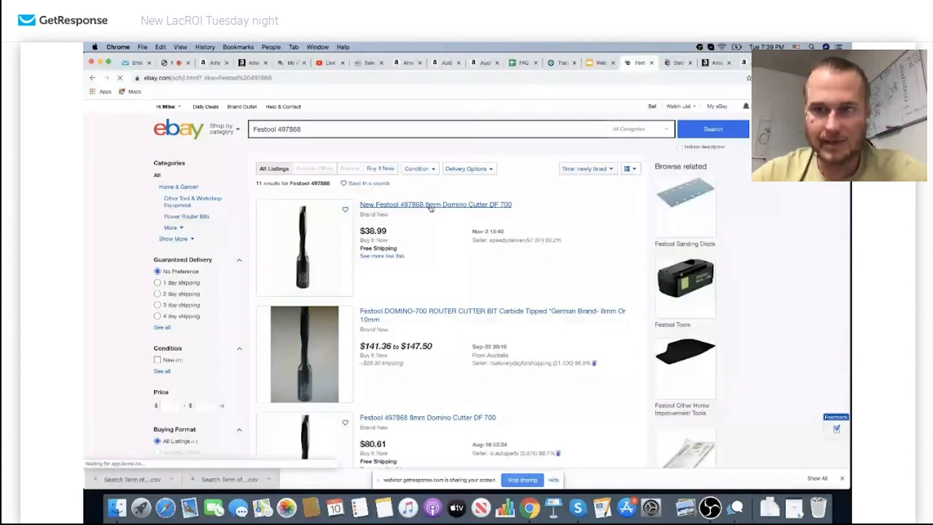
pyautogui.click(431, 206)
pyautogui.scroll(-1, 461, 223)
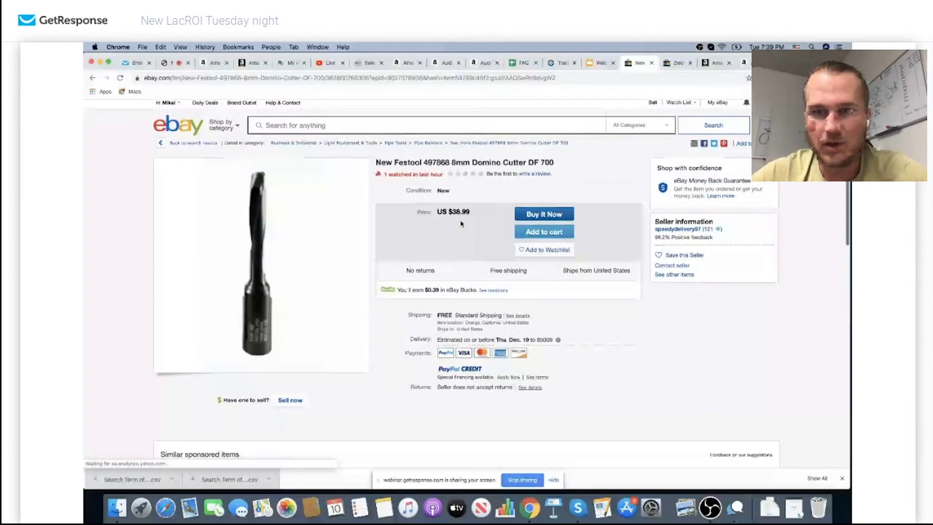
pyautogui.scroll(-2, 461, 224)
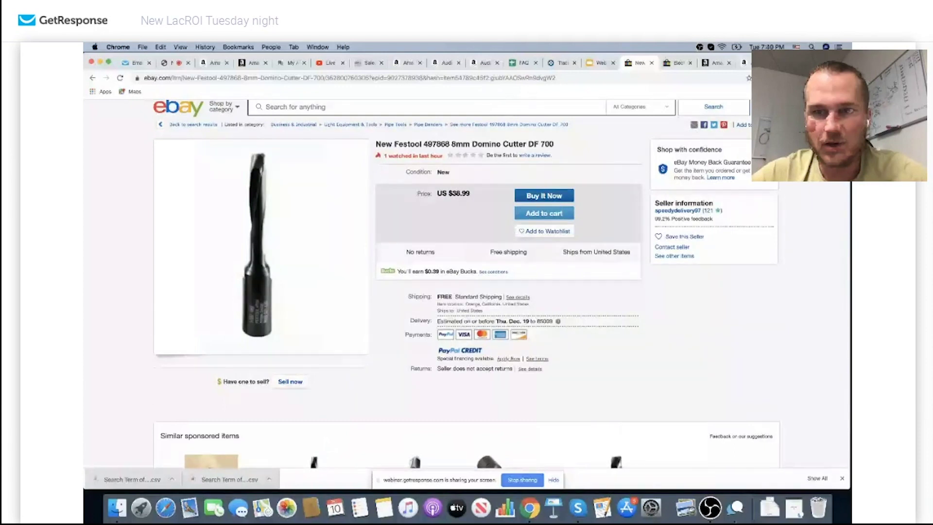
pyautogui.click(724, 214)
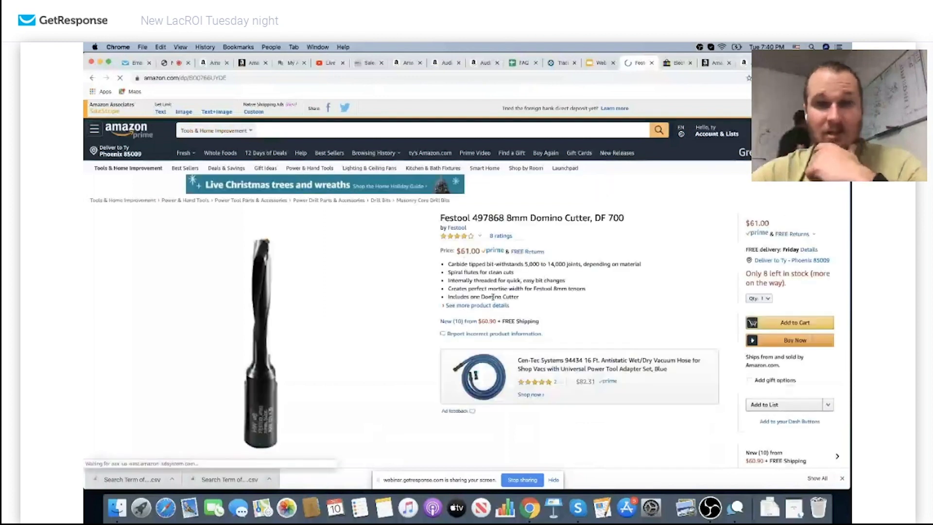
# Enter a $38 FBA buy cost for the Festool cutter, giving $10.66 net and 28% ROI
pyautogui.scroll(-1, 494, 299)
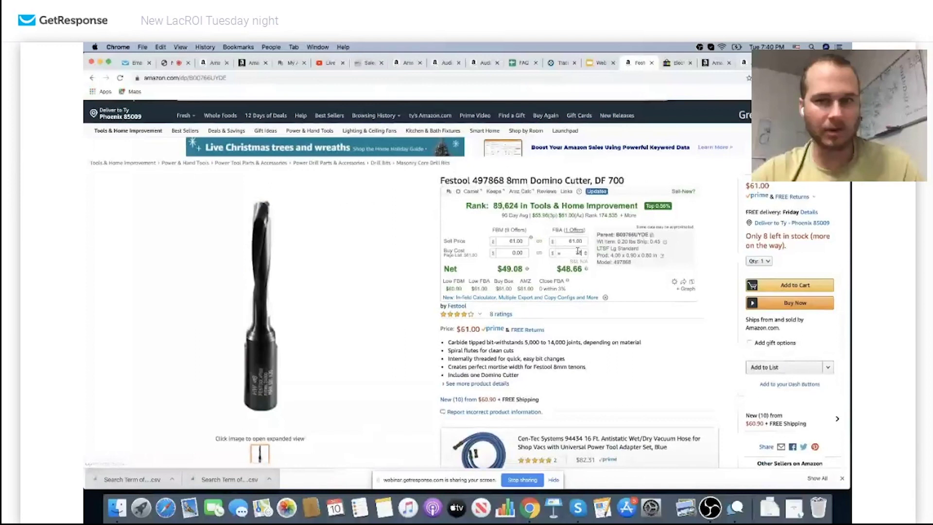
pyautogui.write('38')
pyautogui.moveTo(576, 276)
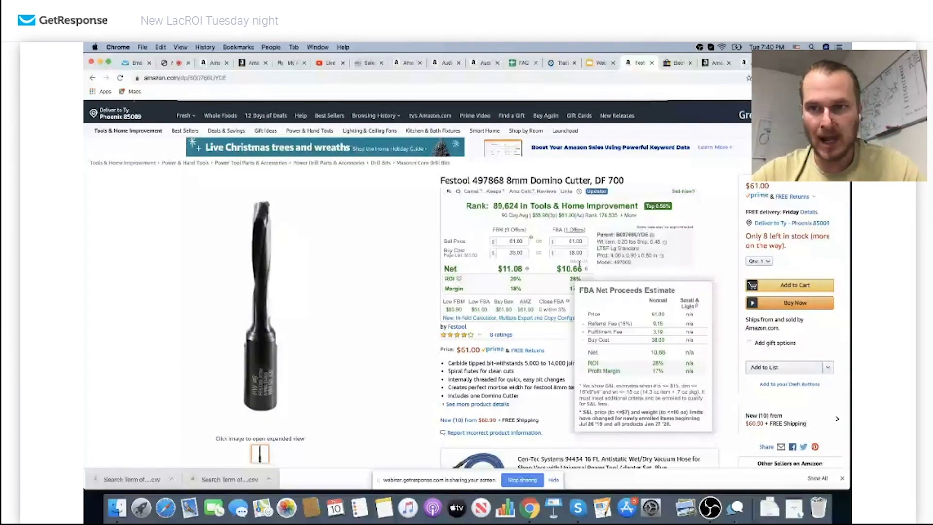
pyautogui.press('super+bracketleft')
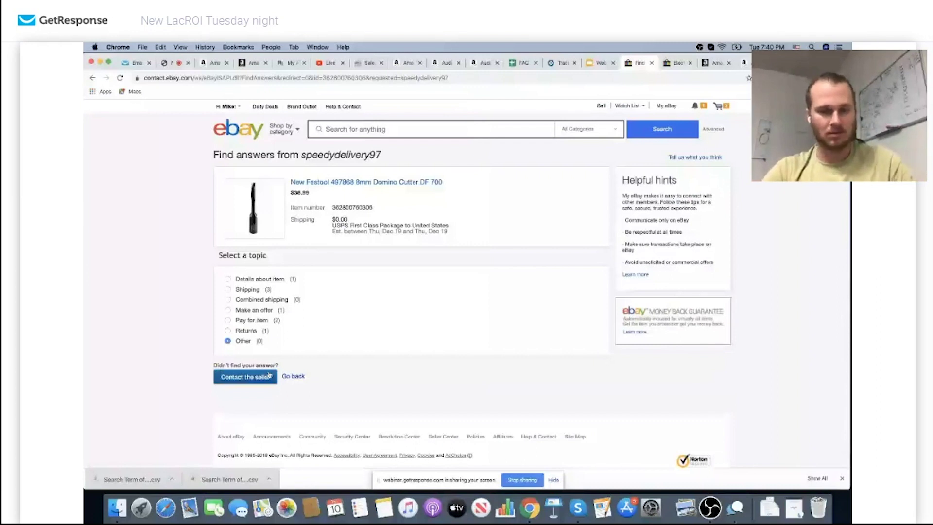
# Message the Festool seller 'Will you take $28 for this?', then go back
pyautogui.click(245, 377)
pyautogui.click(305, 284)
pyautogui.write('Will you ')
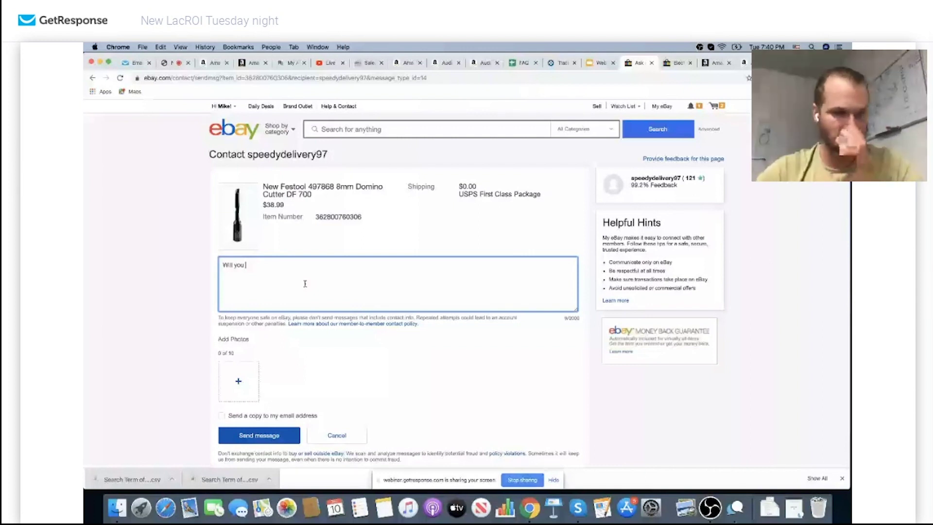
pyautogui.write('take $28 for this?')
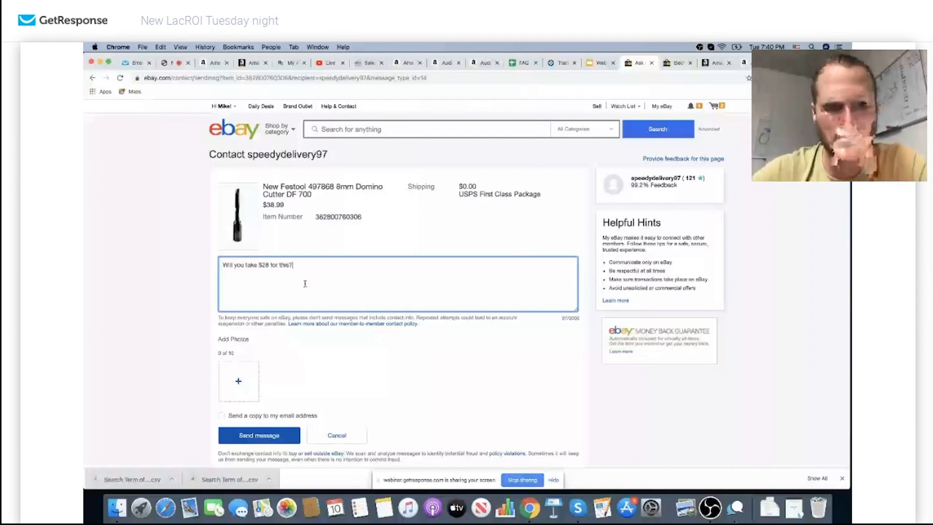
pyautogui.click(254, 433)
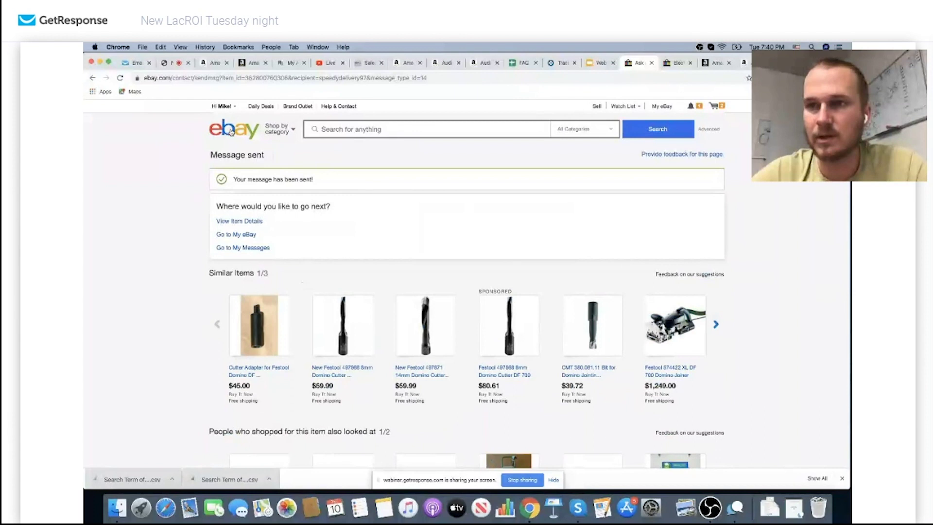
pyautogui.press('super+bracketleft')
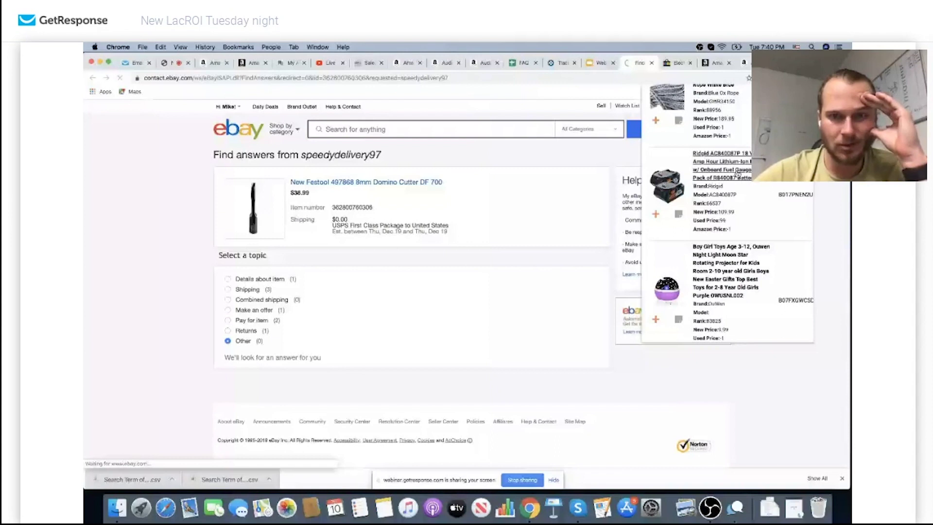
pyautogui.scroll(-4, 325, 228)
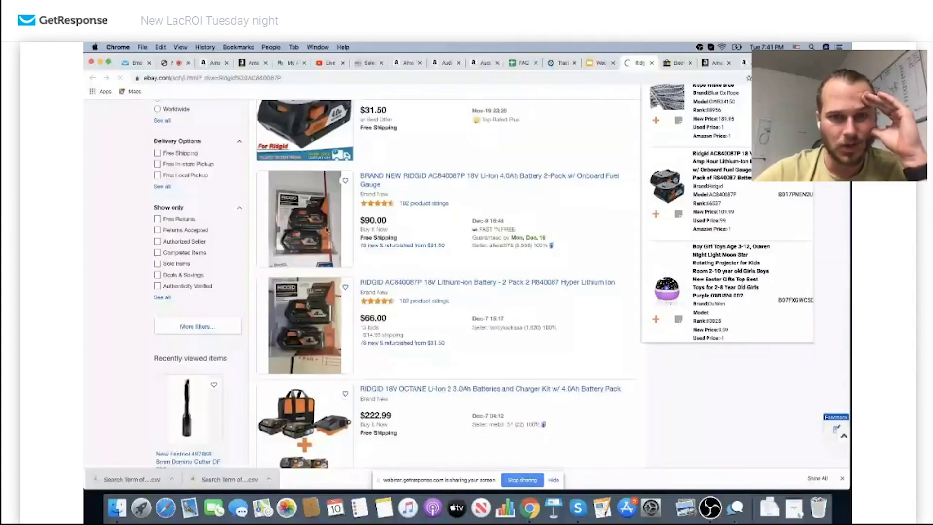
# Review the $90 Ridgid AC840087P battery two-pack listing from the LacROI results and reach its seller-contact page
pyautogui.scroll(-1, 325, 228)
pyautogui.scroll(-2, 500, 259)
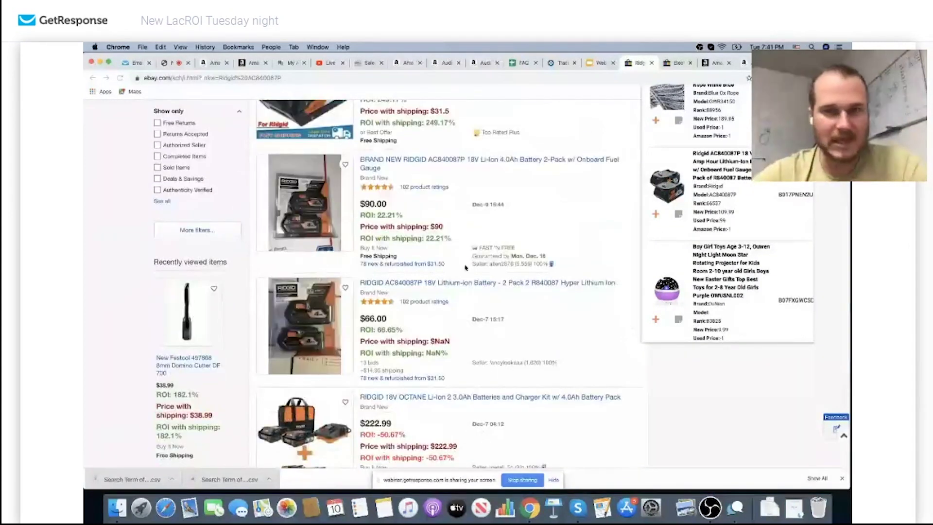
pyautogui.click(319, 217)
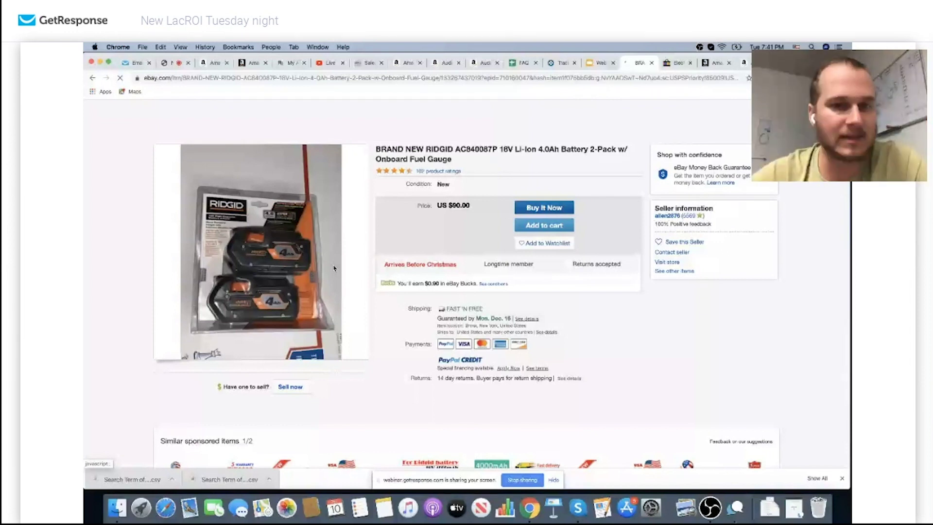
pyautogui.press('super+bracketleft')
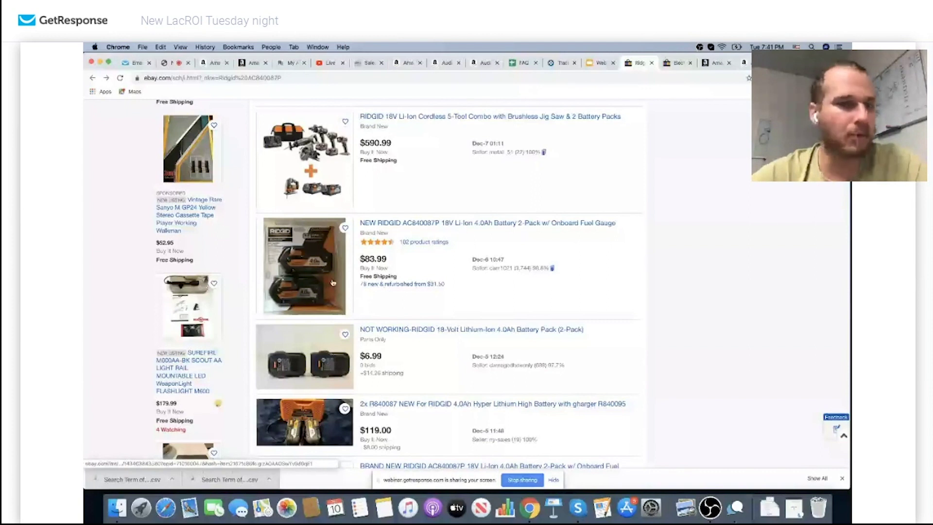
pyautogui.press('super+bracketright')
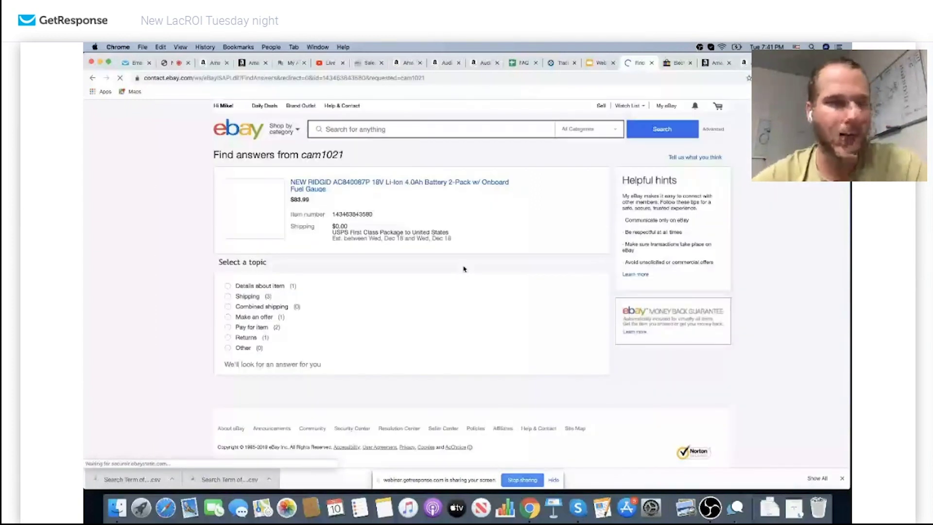
# Message the seller under topic Other: 'Will you take $60 each if I pick up all 3?'
pyautogui.click(228, 348)
pyautogui.click(245, 383)
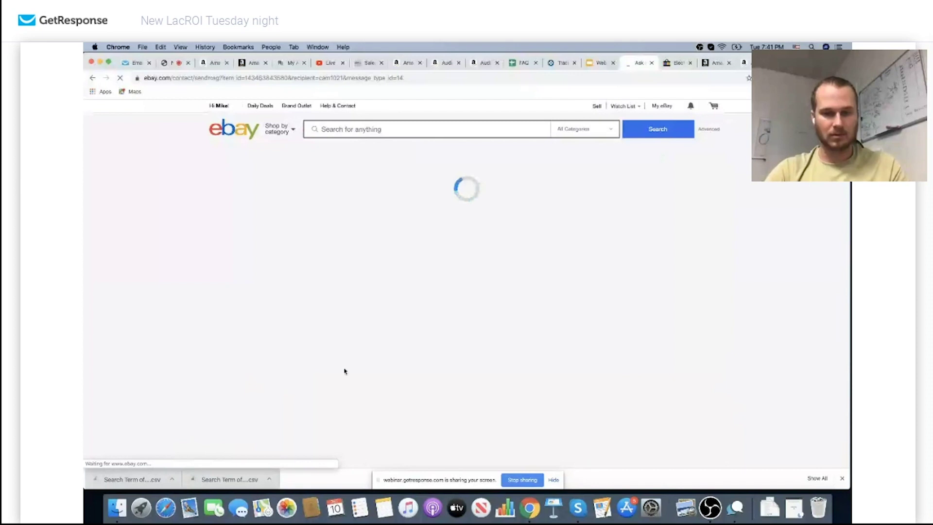
pyautogui.write('Will you take $60 each if I pick up all 3')
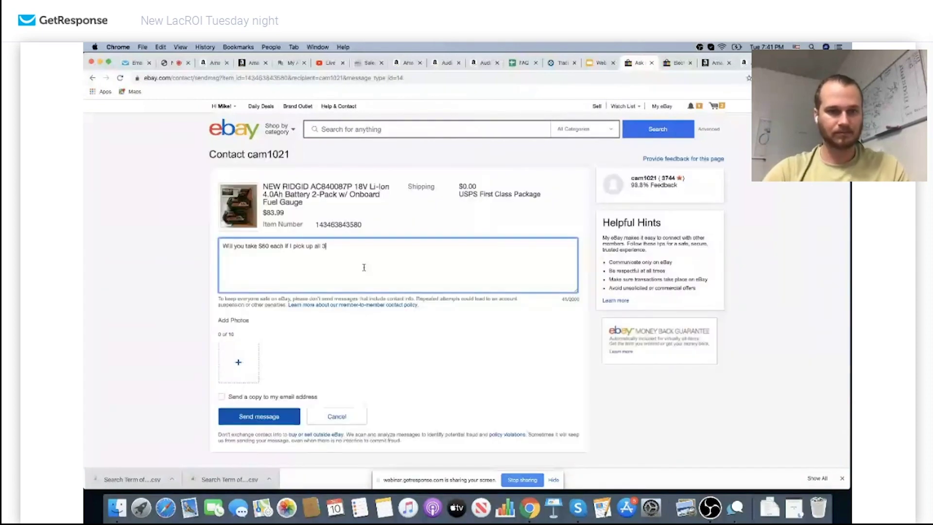
pyautogui.write('?')
pyautogui.click(274, 416)
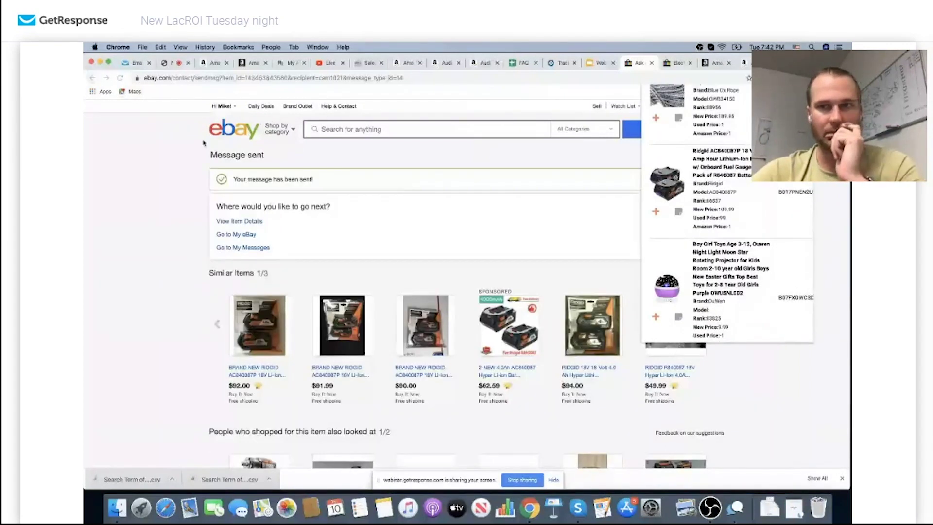
# Close the LacROI panel and return to the Ridgid search results
pyautogui.click(182, 163)
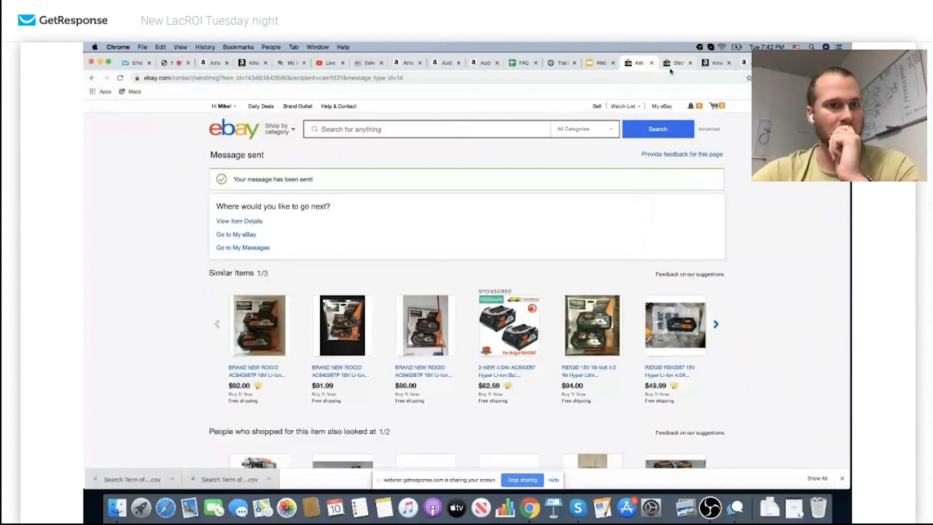
pyautogui.click(675, 62)
pyautogui.click(637, 63)
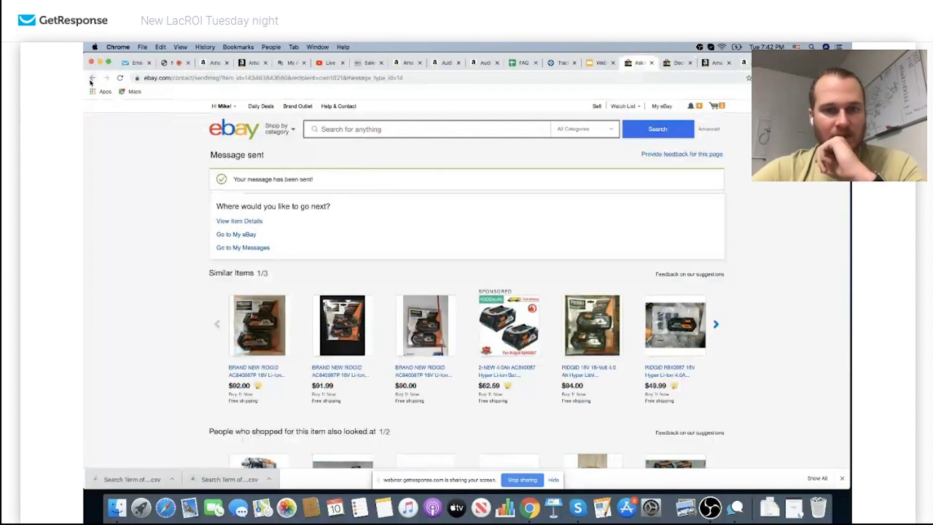
pyautogui.click(92, 78)
# Open the Amazon page for the matched Ridgid AC840087P 4Ah battery 2-pack
pyautogui.scroll(-5, 437, 274)
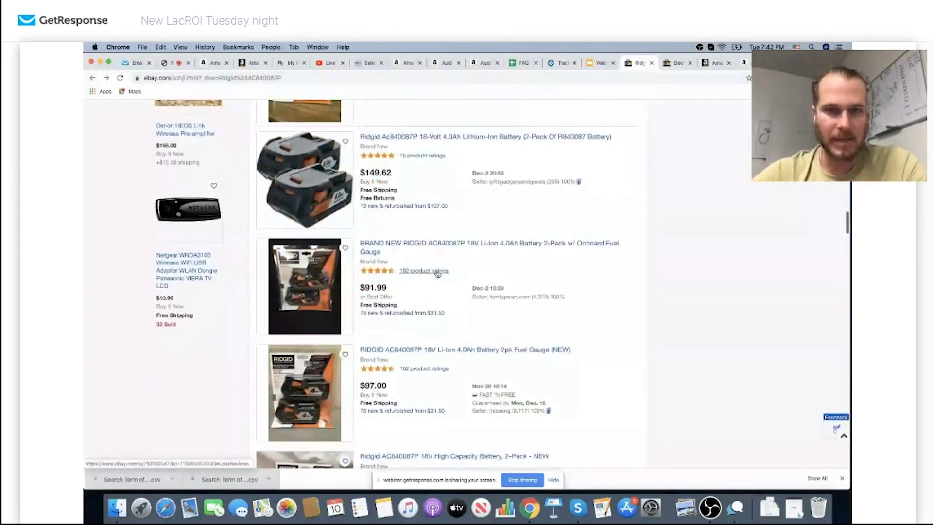
pyautogui.scroll(-2, 437, 273)
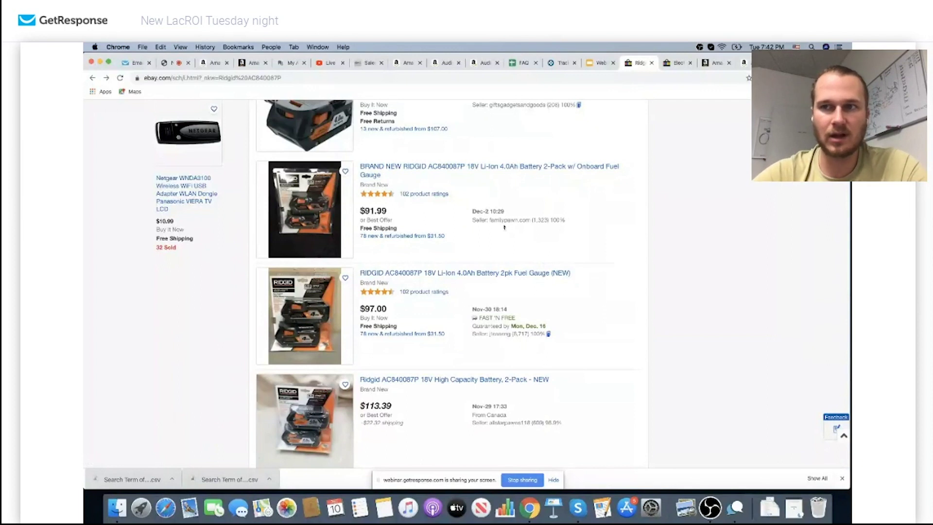
pyautogui.scroll(-5, 724, 254)
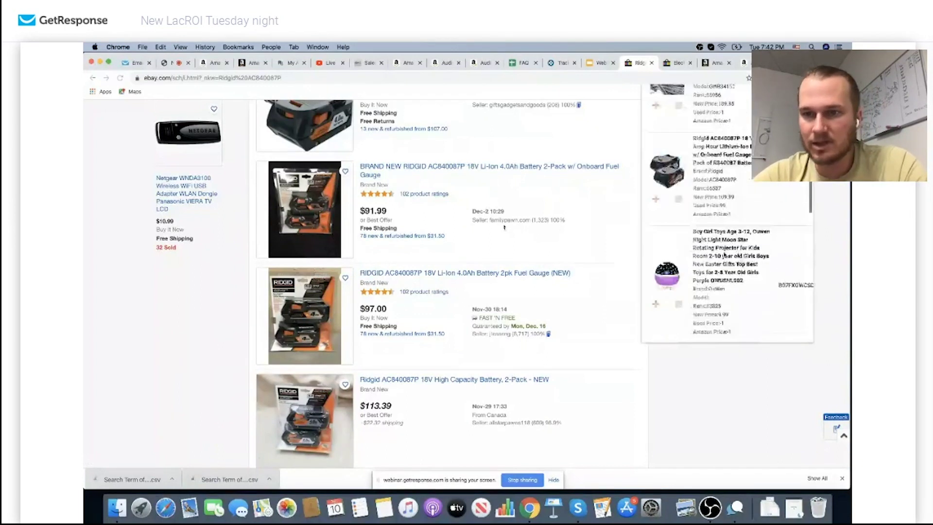
pyautogui.scroll(3, 724, 253)
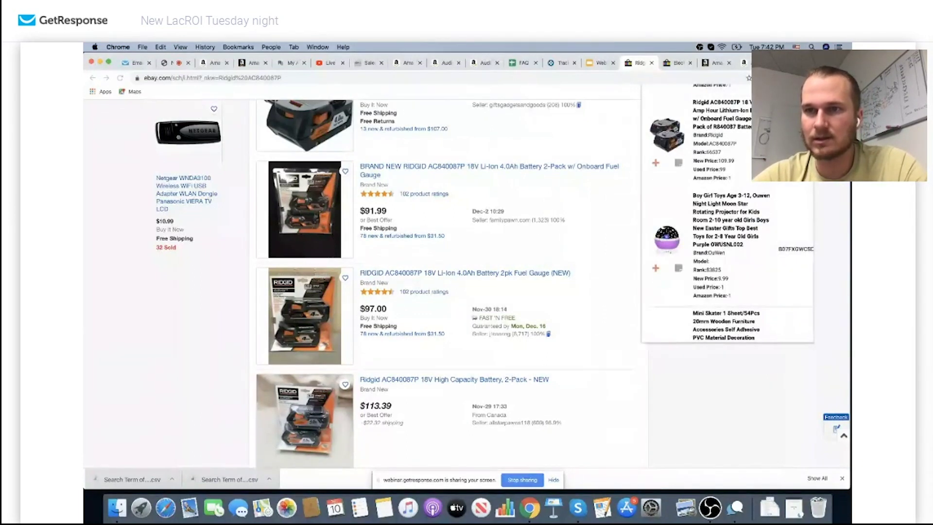
pyautogui.click(720, 102)
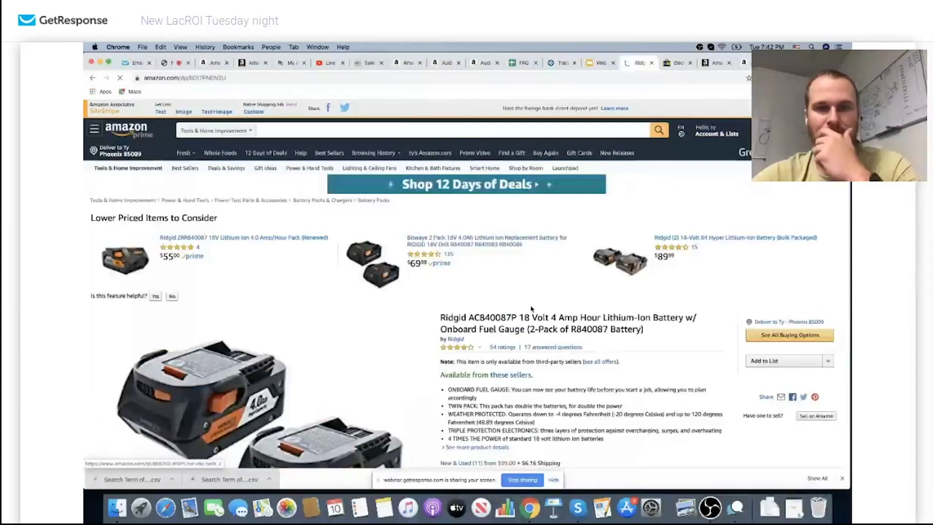
# Enter a $60 buy cost in the profit calculator, showing $27.43 FBA net and 46% ROI
pyautogui.scroll(-3, 531, 308)
pyautogui.scroll(-1, 531, 308)
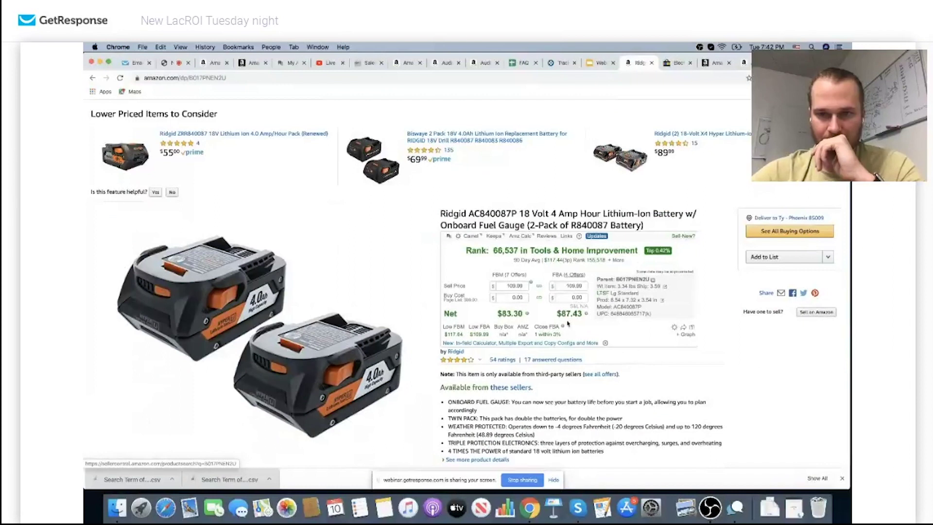
pyautogui.click(579, 298)
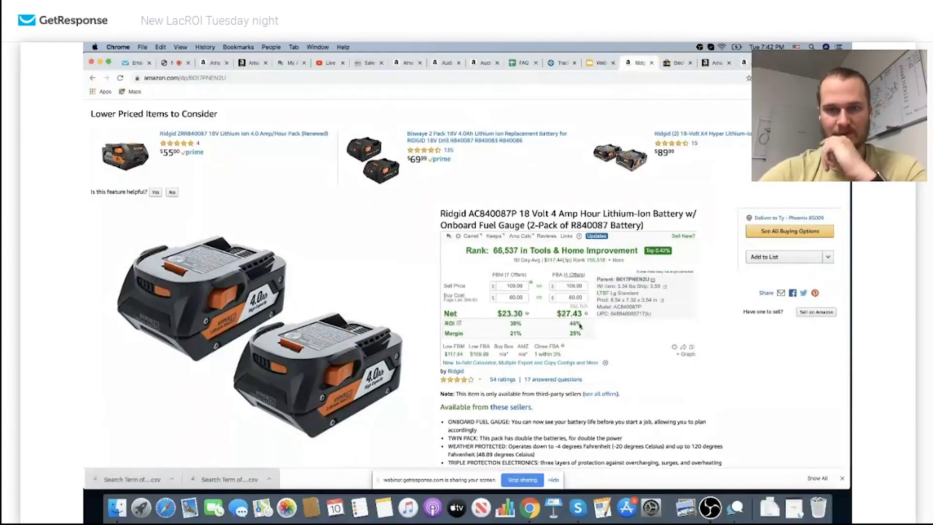
pyautogui.click(105, 78)
# Try a $60 offer for quantity 2; dismiss eBay's buyer requirements refusal
pyautogui.click(544, 325)
pyautogui.click(375, 270)
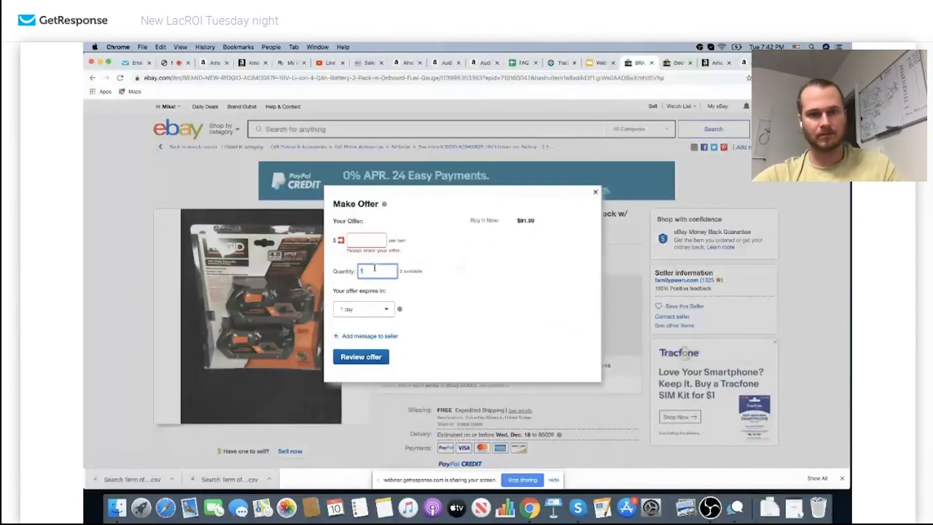
pyautogui.write('2')
pyautogui.click(366, 240)
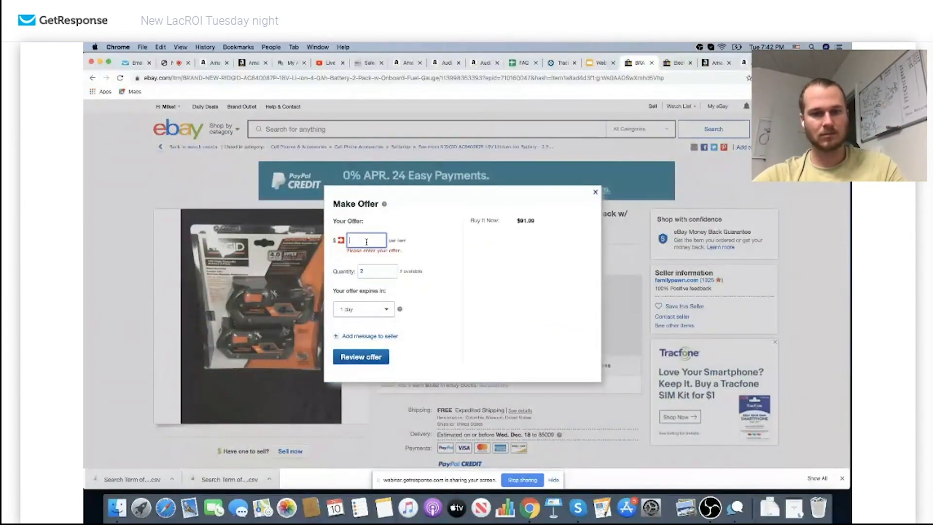
pyautogui.write('60')
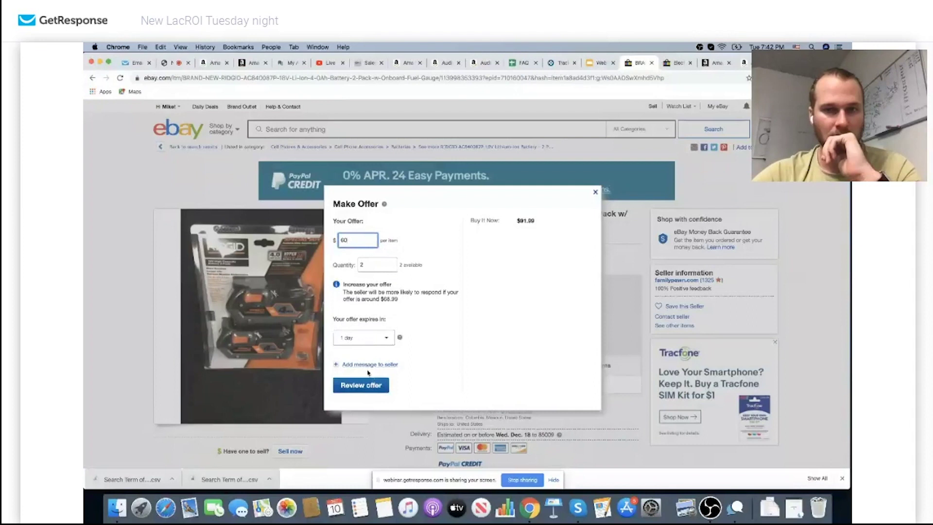
pyautogui.click(366, 380)
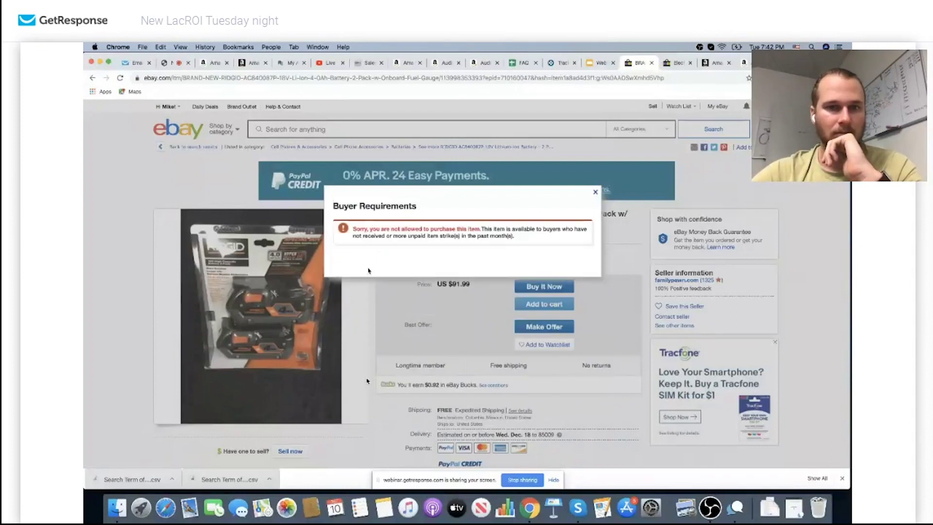
pyautogui.click(595, 192)
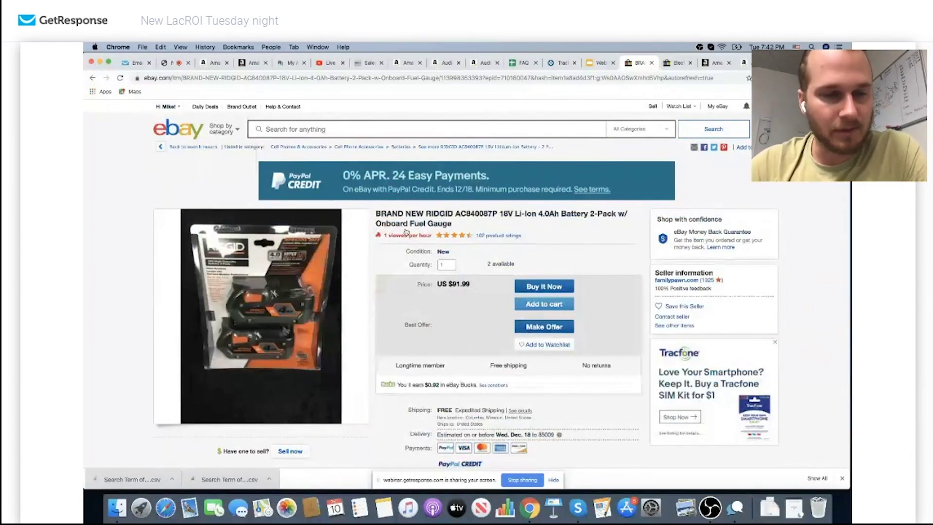
# Scroll the $91.99 Ridgid listing and select its full page URL
pyautogui.scroll(-2, 427, 263)
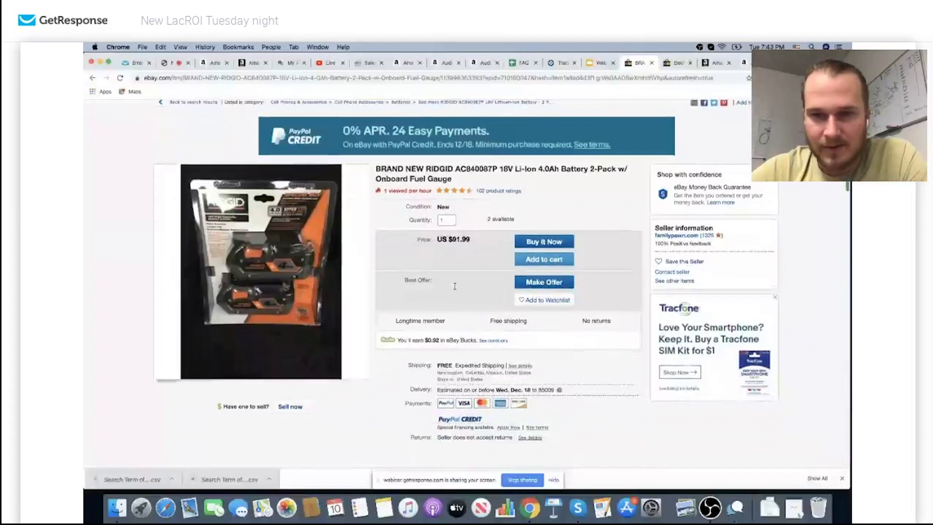
pyautogui.scroll(2, 455, 288)
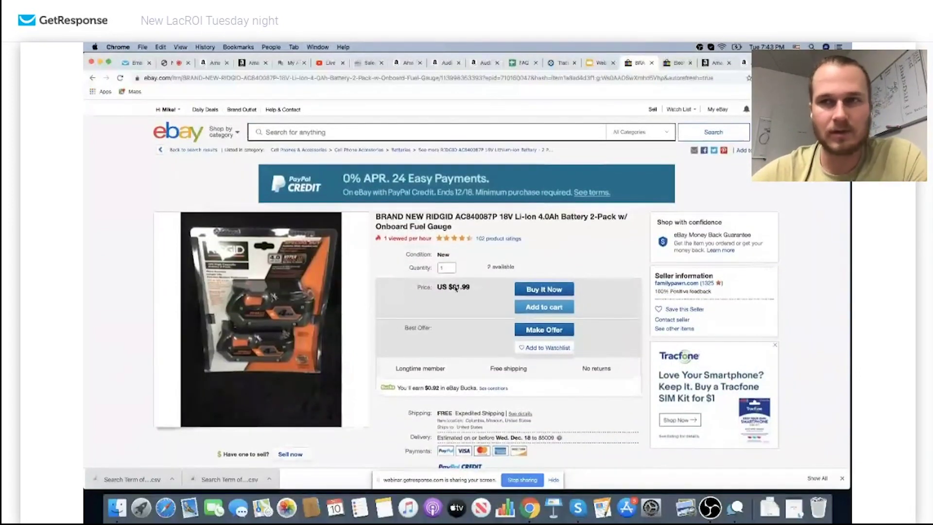
pyautogui.scroll(-1, 488, 341)
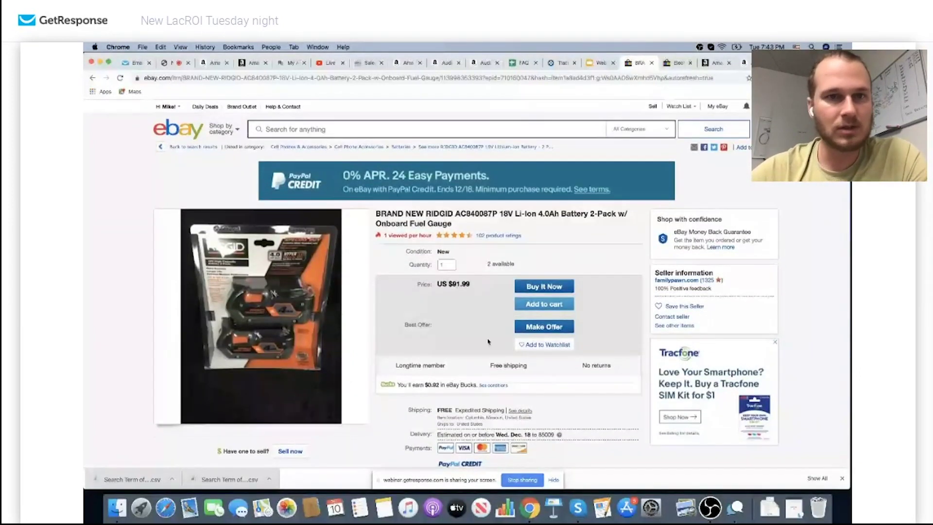
pyautogui.click(359, 78)
pyautogui.press('cmd+c')
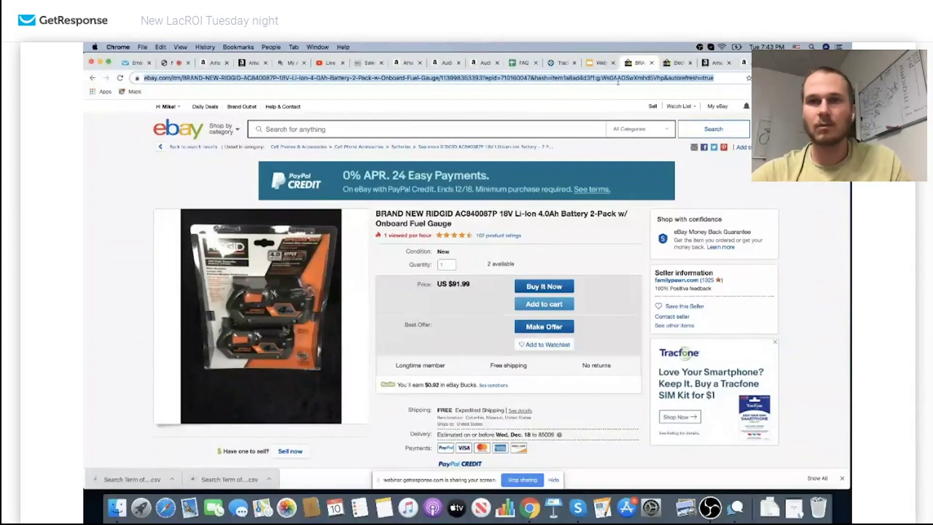
# Paste the Ridgid listing link into cell D89 of 'products sheet shared', then return to eBay
pyautogui.click(524, 63)
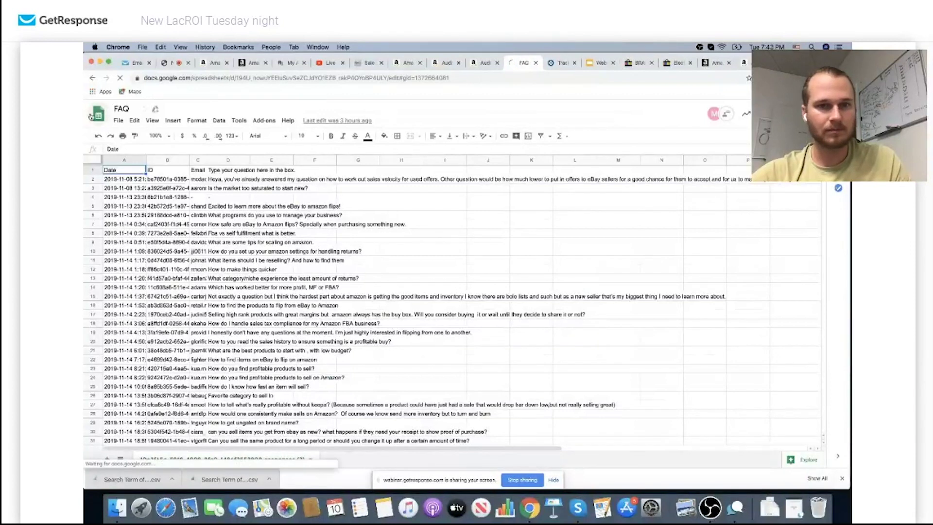
pyautogui.click(92, 115)
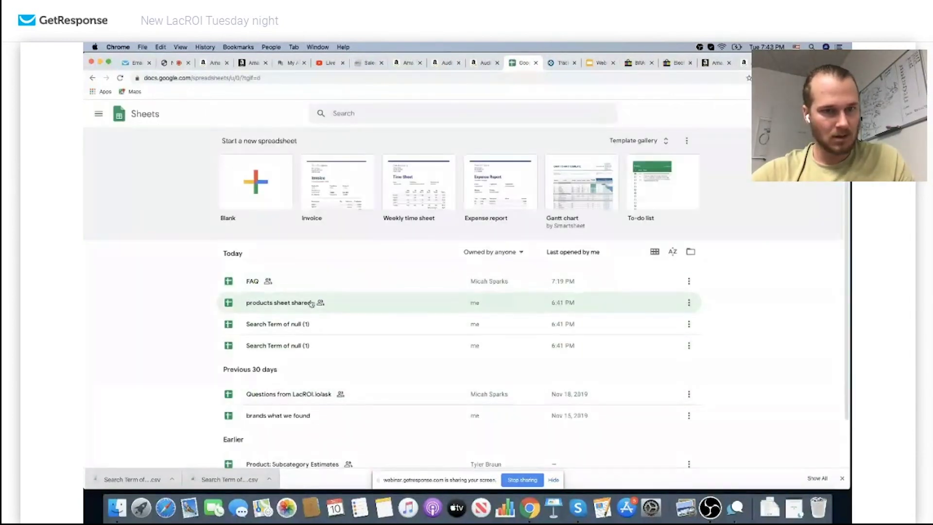
pyautogui.click(341, 306)
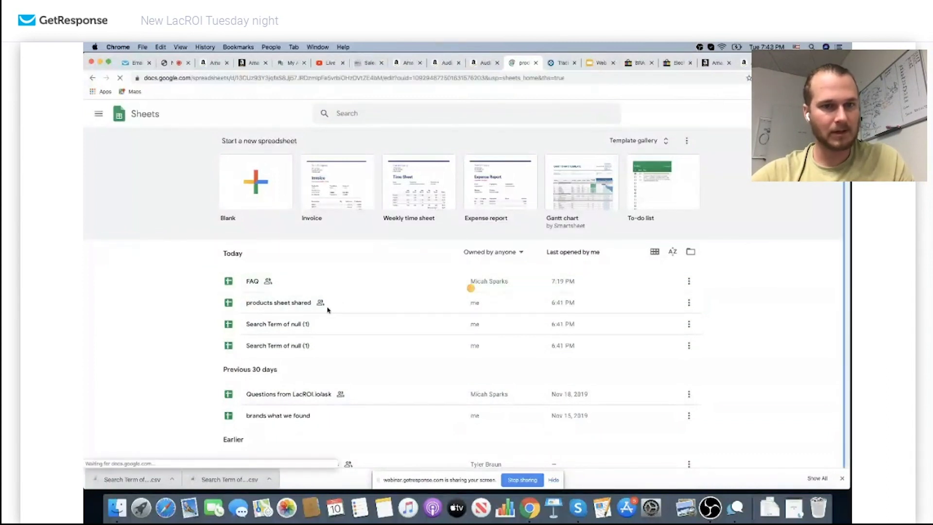
pyautogui.scroll(-9, 270, 316)
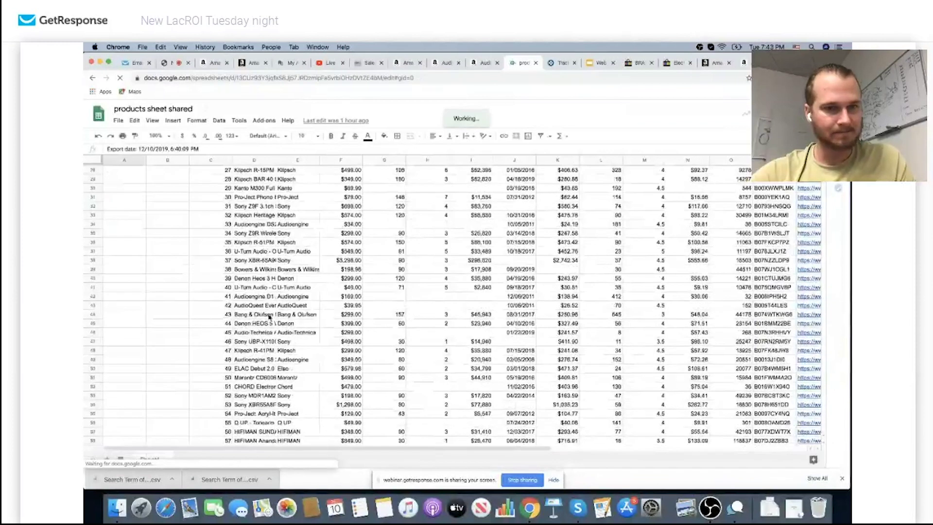
pyautogui.scroll(-15, 269, 317)
pyautogui.click(253, 305)
pyautogui.press('cmd+v')
pyautogui.click(241, 335)
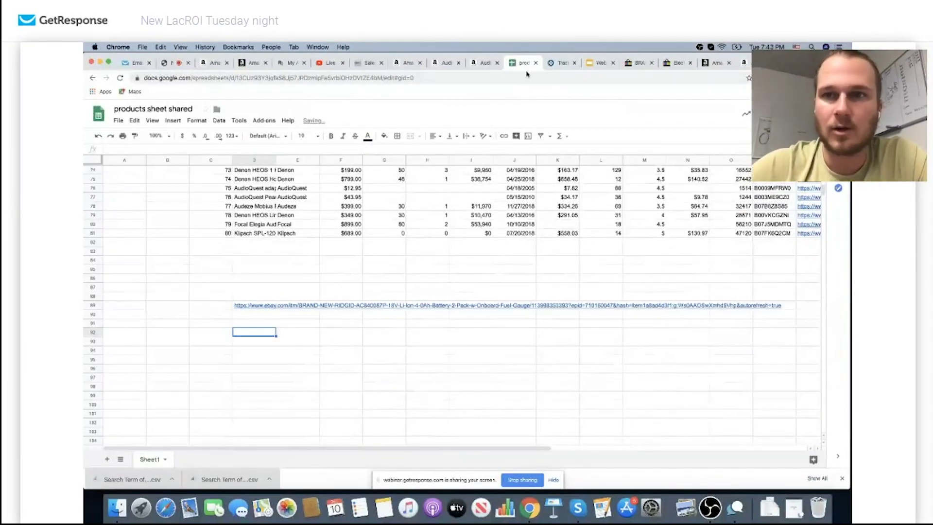
pyautogui.click(627, 70)
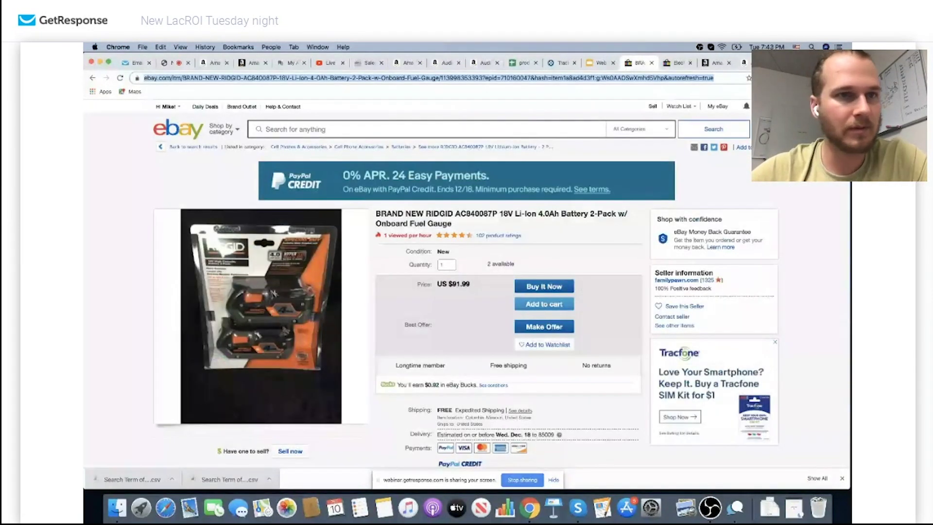
# Read back through the webinar attendee chat, then switch back to the eBay tab
pyautogui.click(169, 63)
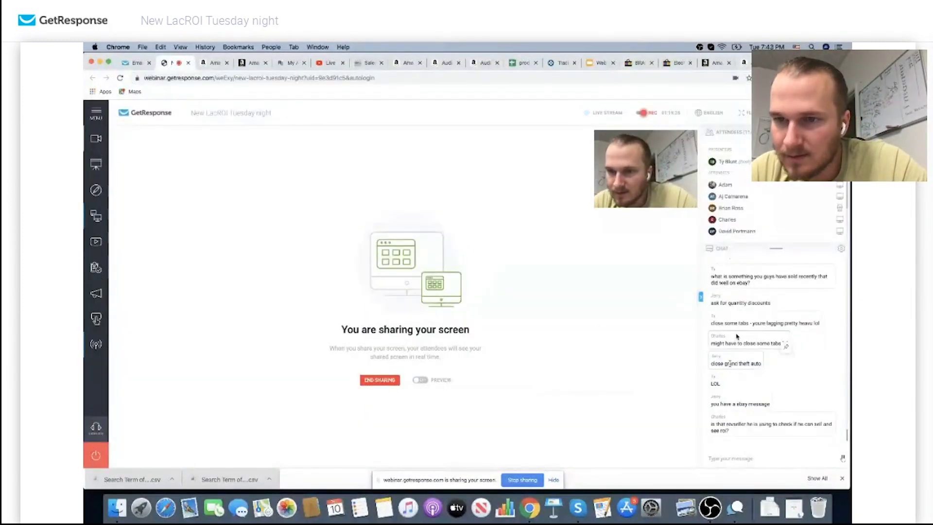
pyautogui.scroll(3, 758, 323)
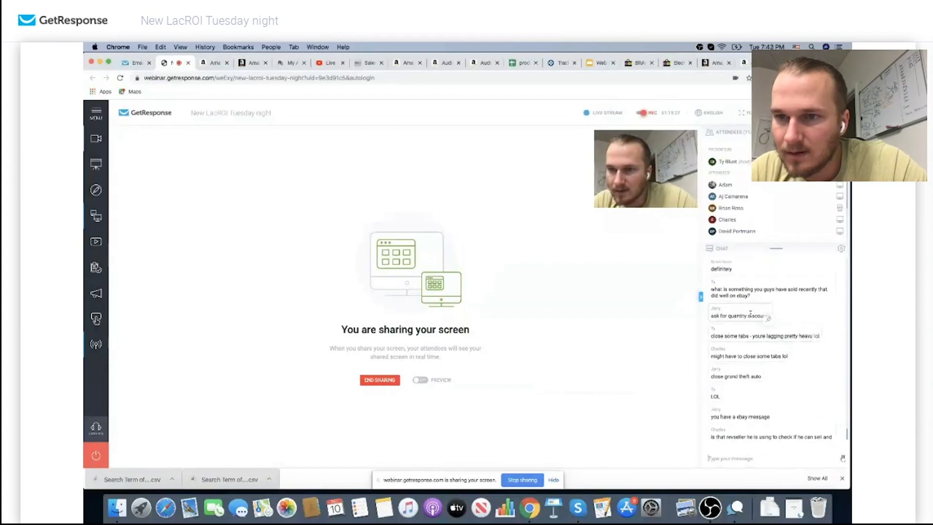
pyautogui.scroll(2, 750, 316)
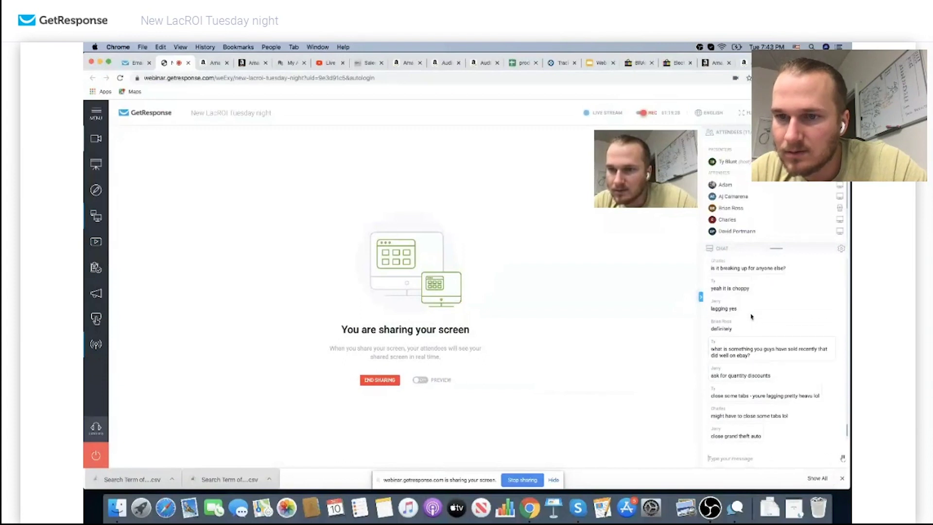
pyautogui.scroll(6, 751, 317)
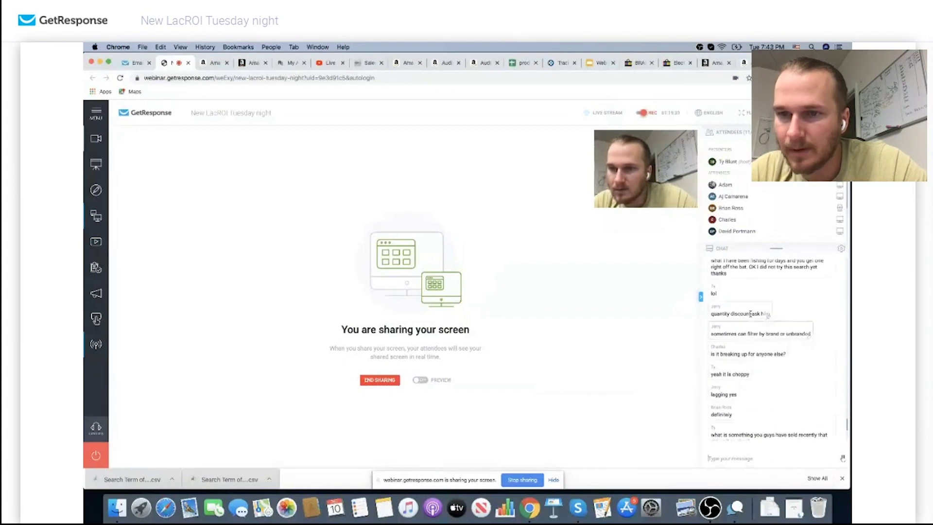
pyautogui.scroll(2, 751, 314)
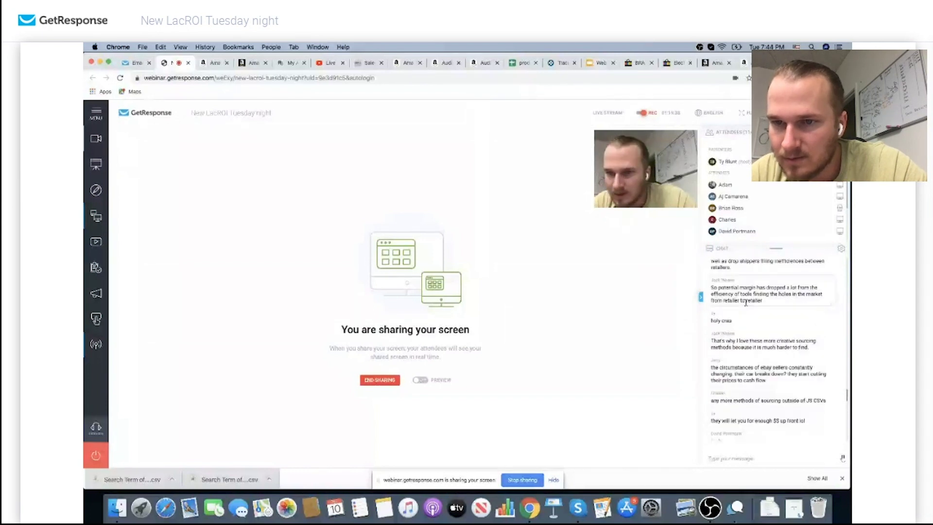
pyautogui.scroll(-5, 745, 303)
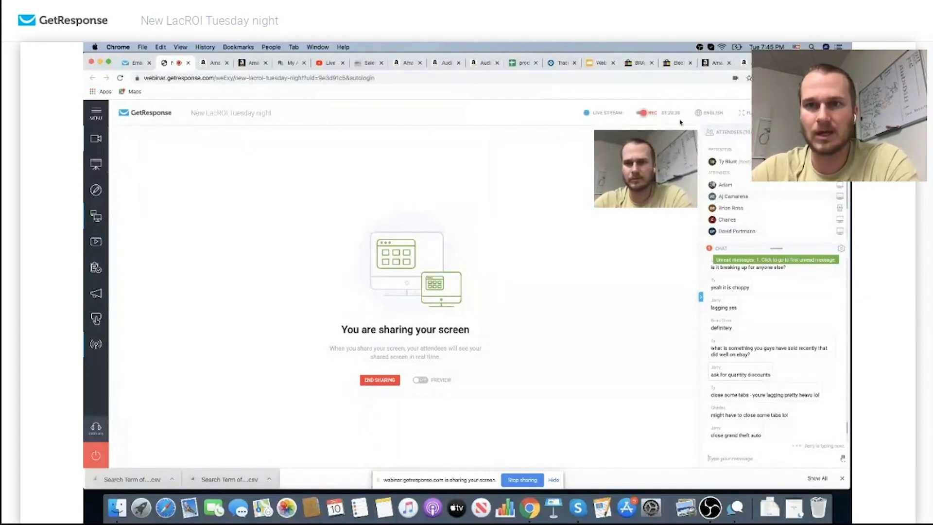
pyautogui.click(641, 63)
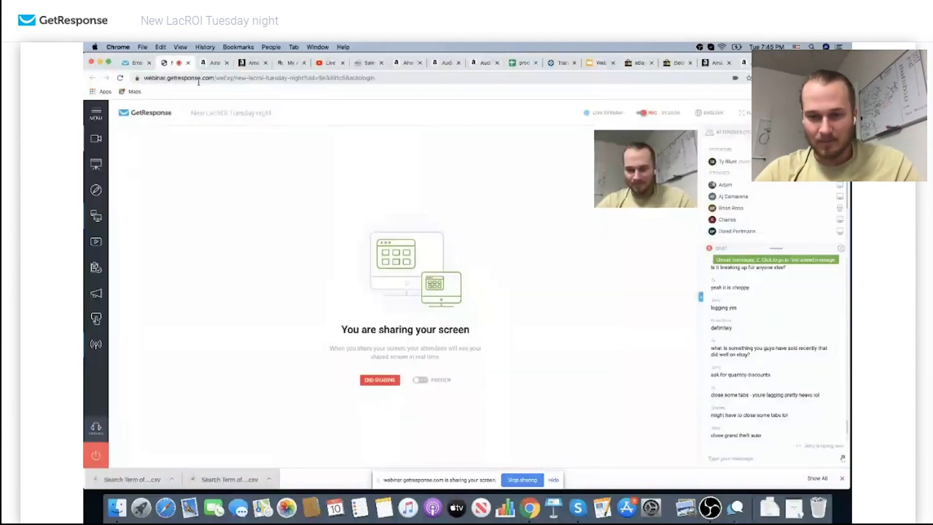
# Switch back to the GetResponse webinar's screen-sharing page
pyautogui.click(174, 63)
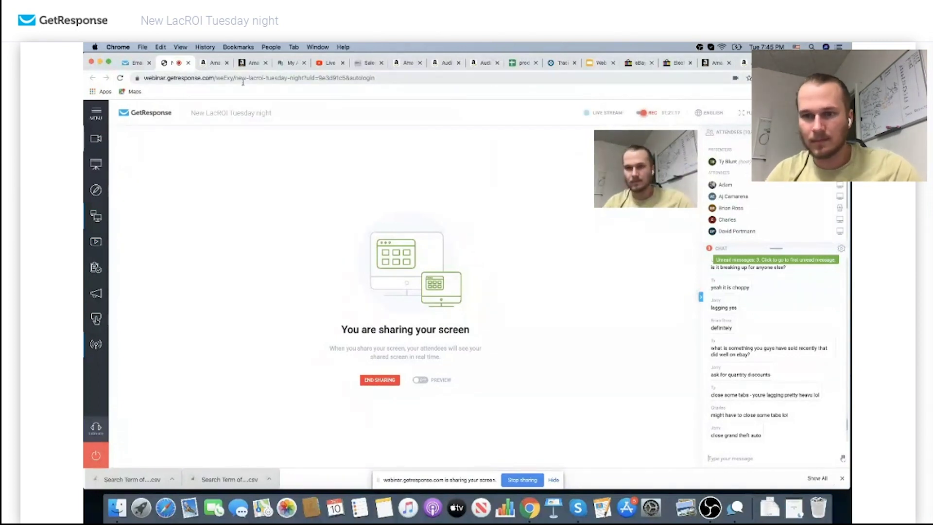
# Close three extra Amazon tabs and the tracking tab, leaving the eBay cart showing
pyautogui.scroll(-3, 758, 373)
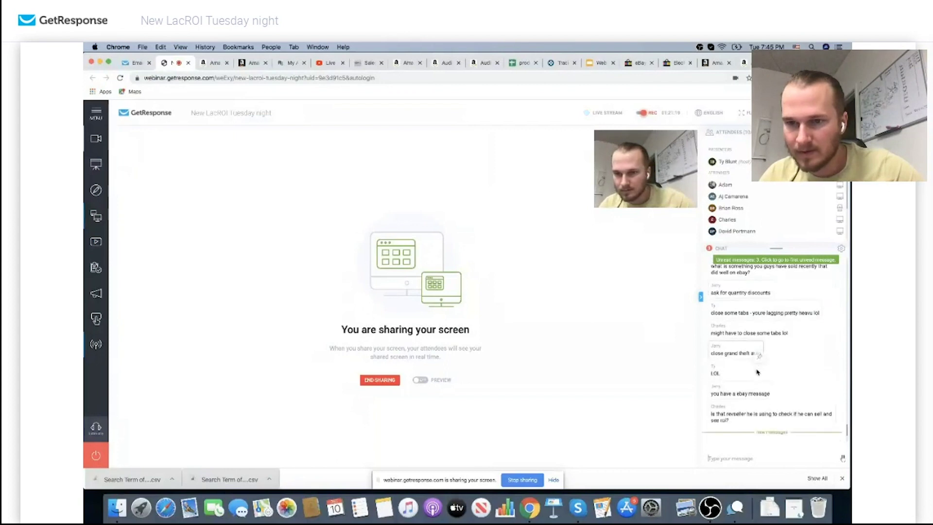
pyautogui.scroll(-2, 757, 372)
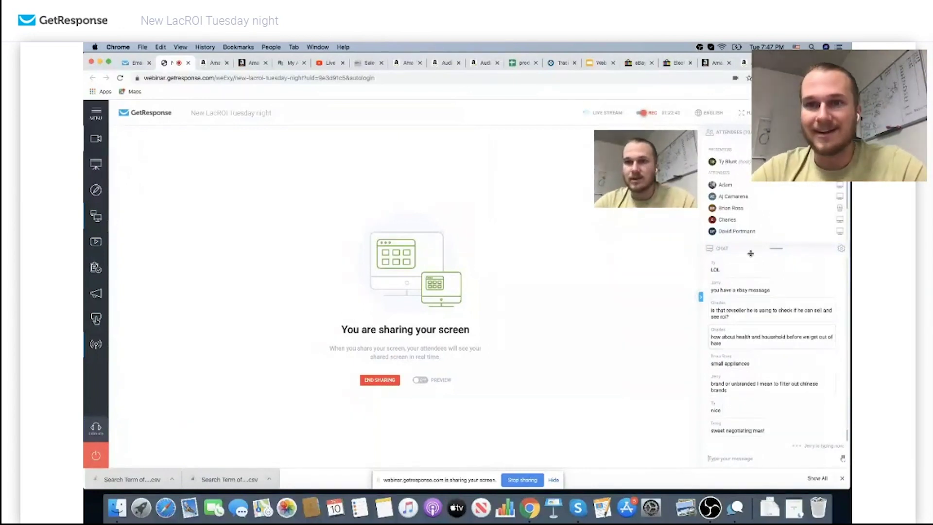
pyautogui.click(729, 64)
pyautogui.click(730, 63)
pyautogui.click(735, 64)
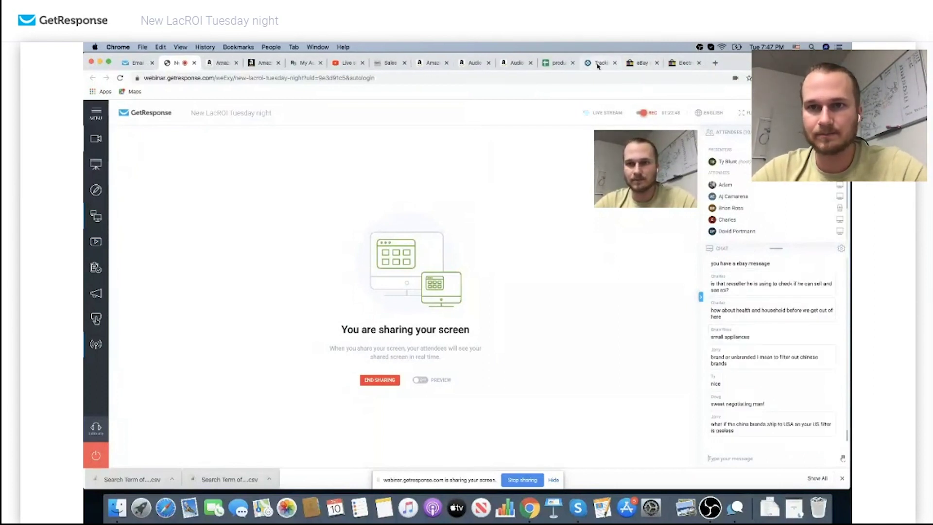
pyautogui.click(614, 63)
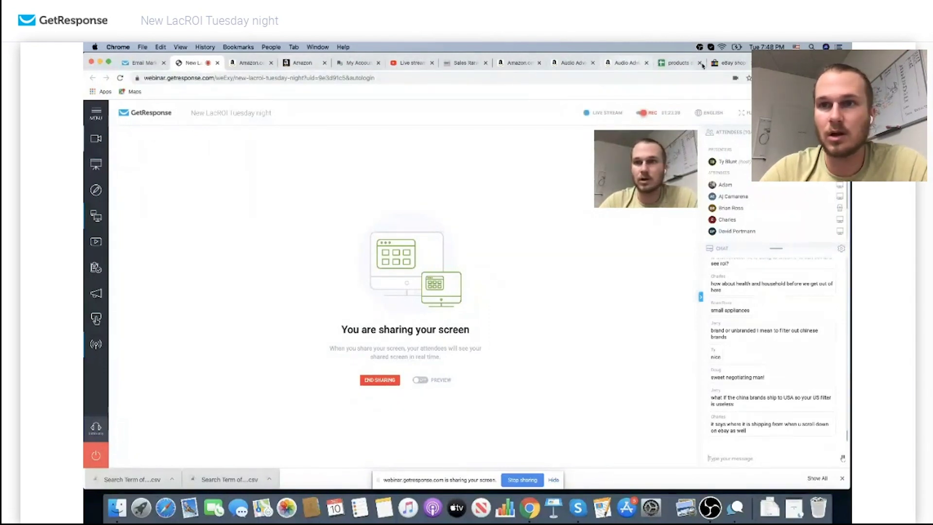
pyautogui.click(730, 62)
# Go to eBay's home page and enter brand ridgid in LacROI's search form
pyautogui.click(226, 133)
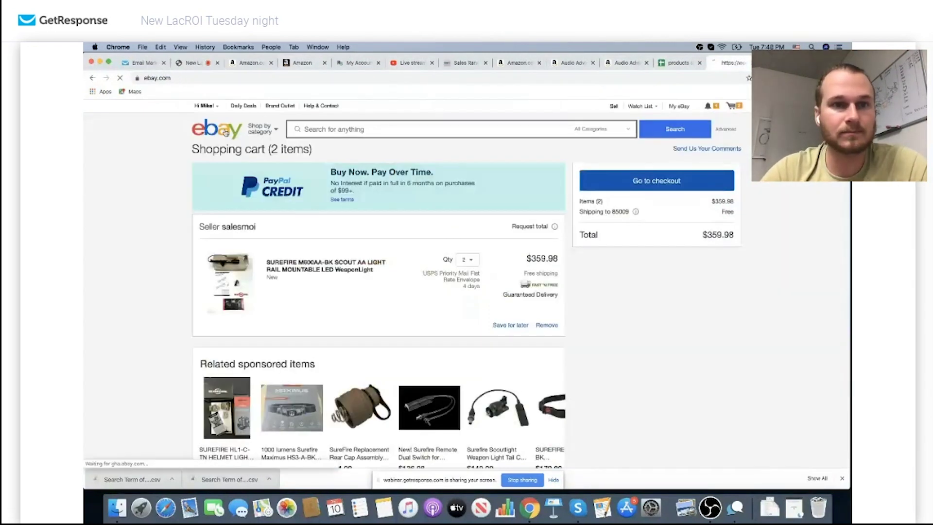
pyautogui.click(335, 132)
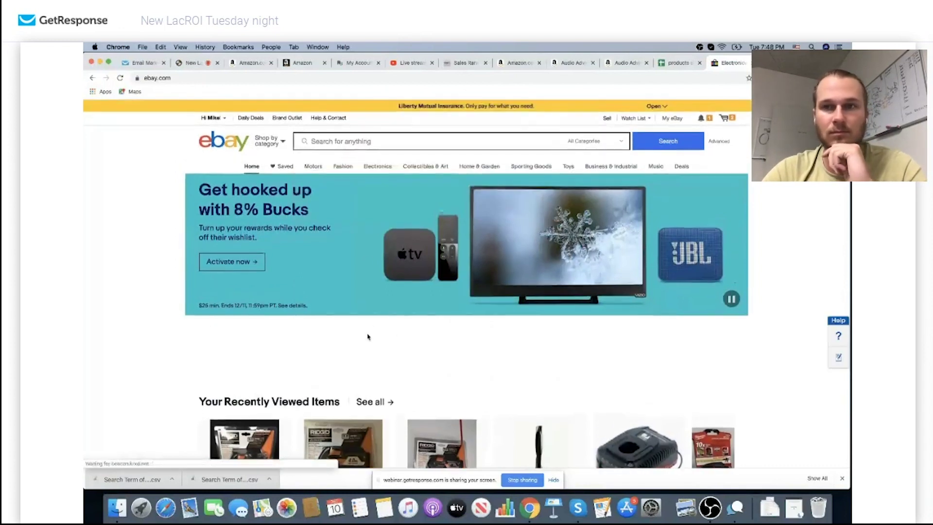
pyautogui.moveTo(724, 119)
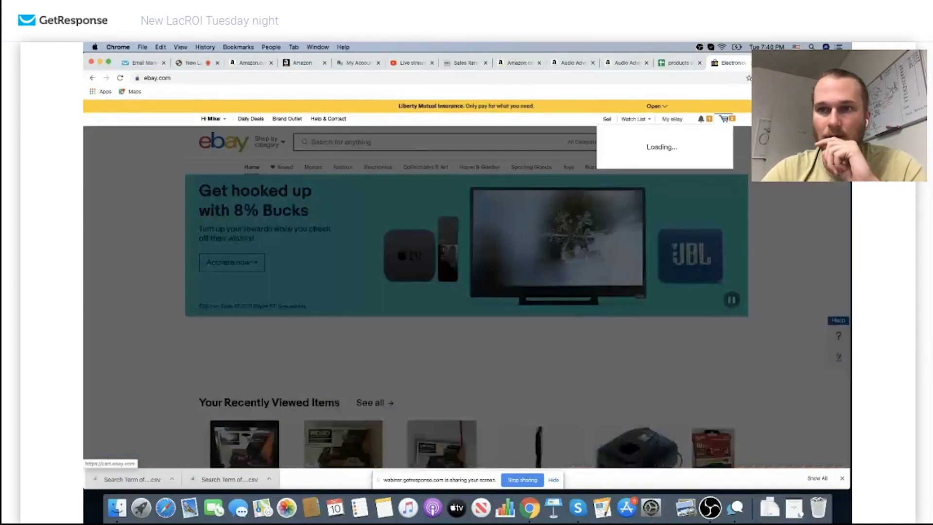
pyautogui.click(777, 77)
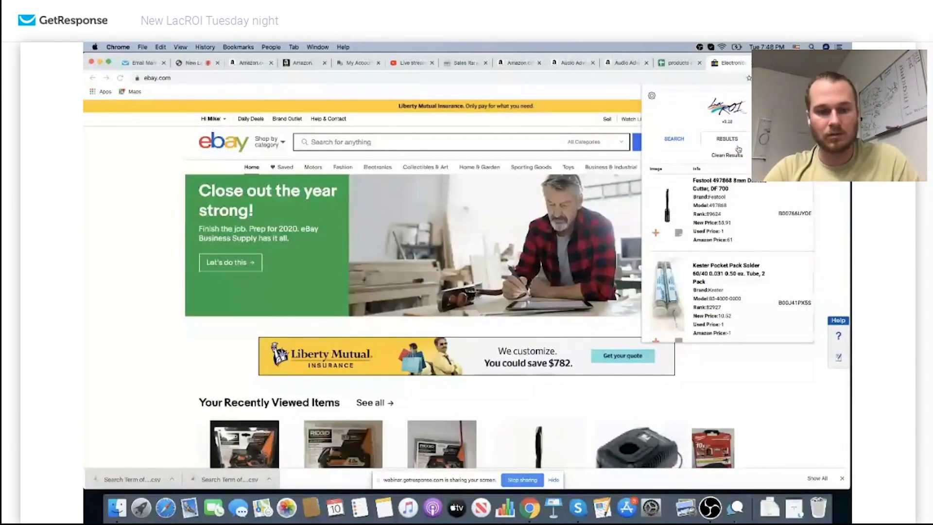
pyautogui.click(673, 139)
pyautogui.click(753, 211)
pyautogui.write('ridig')
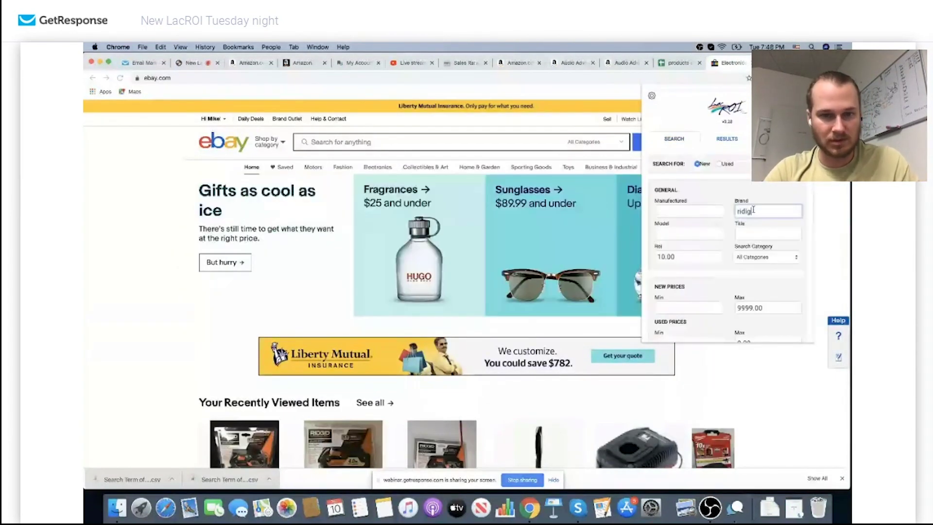
pyautogui.press('BackSpace')
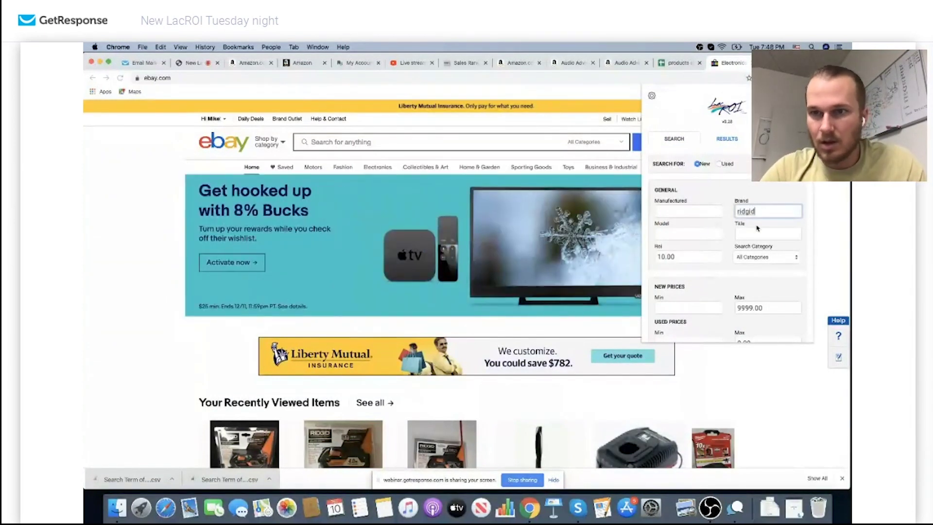
pyautogui.click(759, 196)
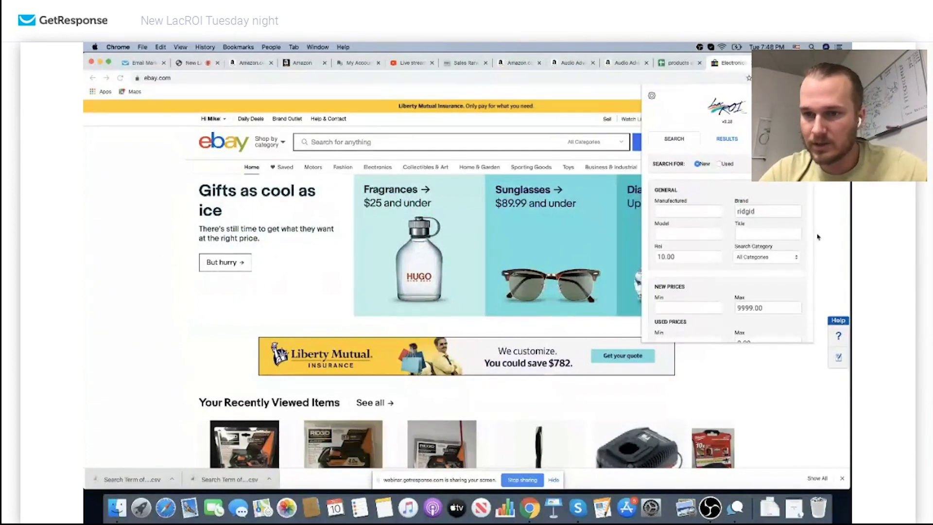
# Set category Tools & Home Improvement and sales rank 80000–120000, then run the search
pyautogui.click(773, 257)
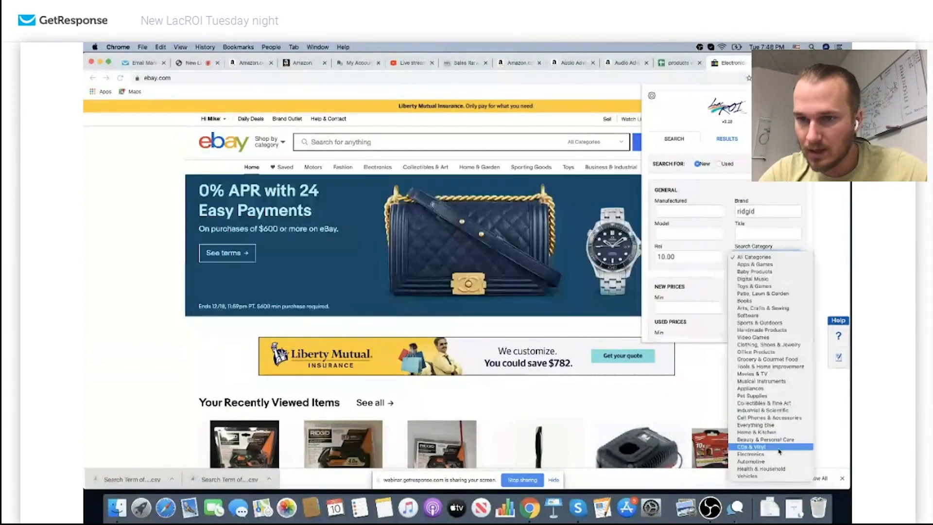
pyautogui.click(776, 367)
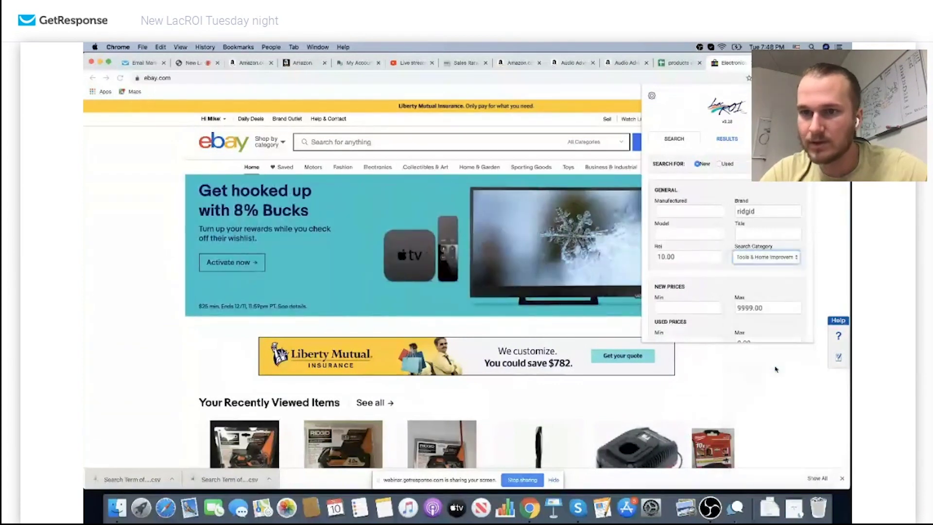
pyautogui.scroll(-2, 729, 326)
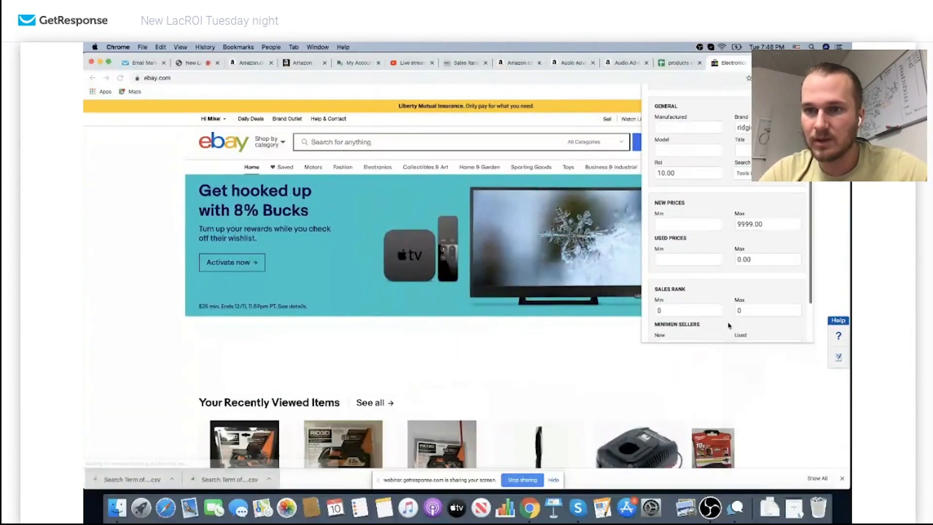
pyautogui.scroll(-1, 733, 285)
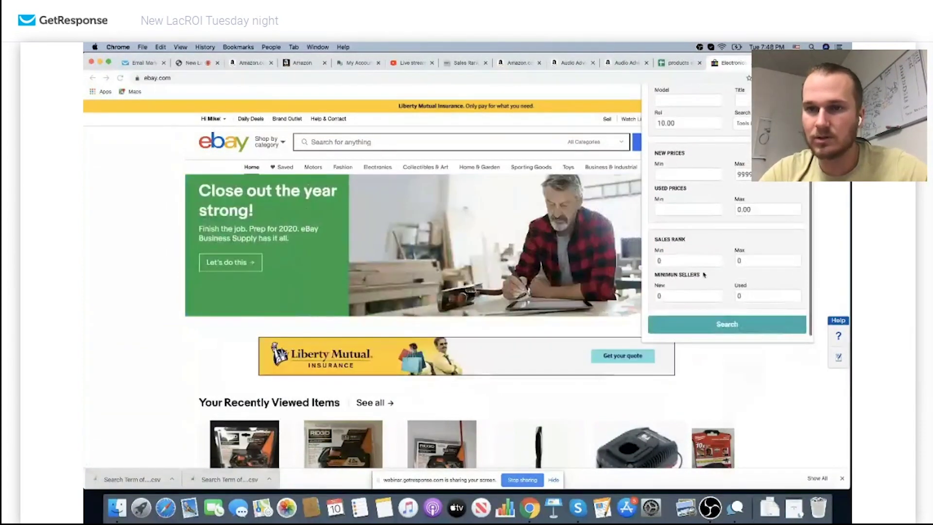
pyautogui.doubleClick(750, 260)
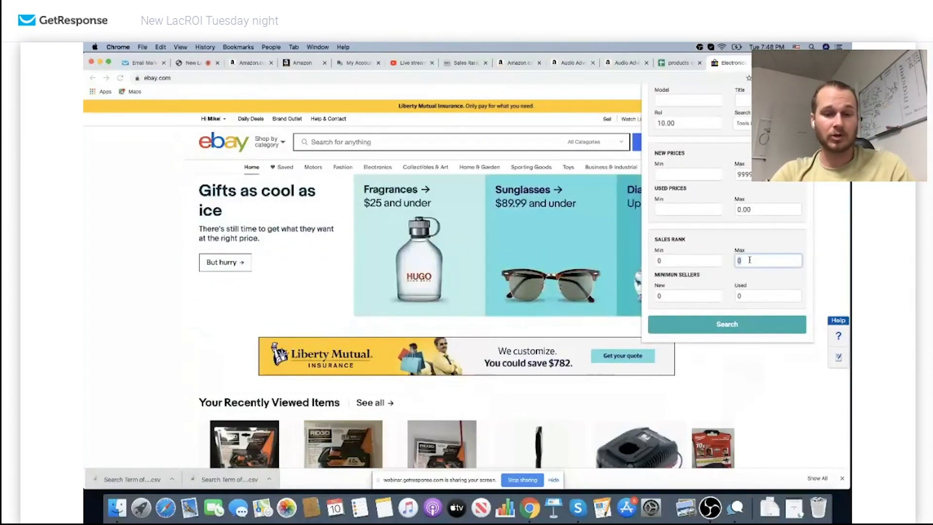
pyautogui.write('120000')
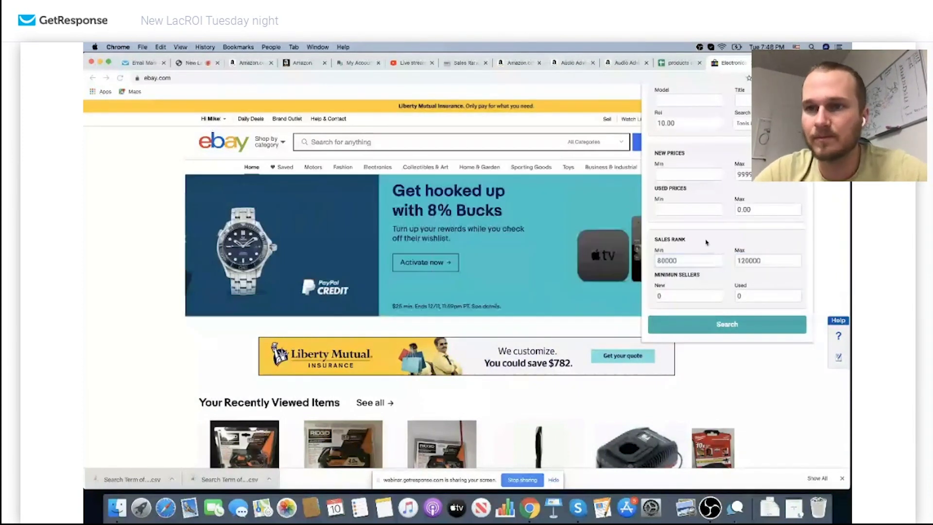
pyautogui.scroll(5, 718, 244)
pyautogui.scroll(-5, 714, 238)
pyautogui.click(728, 314)
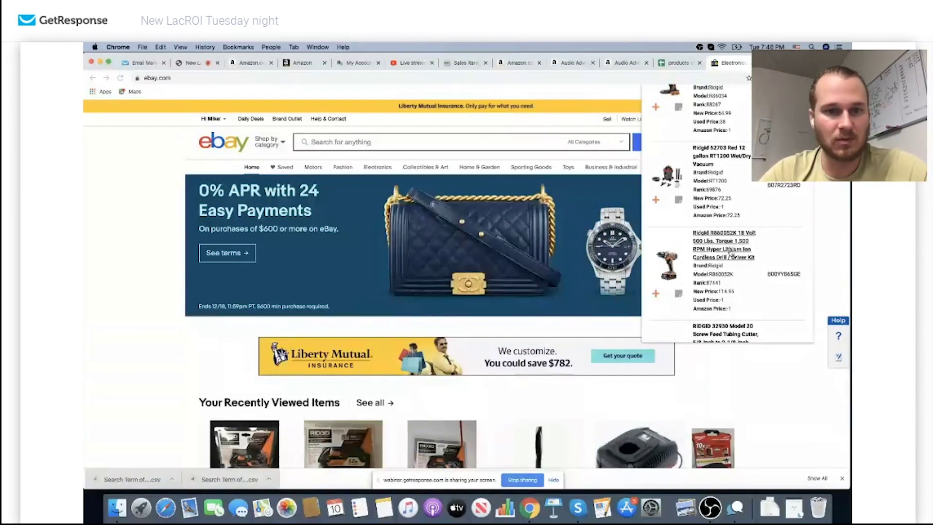
# Look up the Ridgid R860052K drill kit on eBay and scroll through its listings
pyautogui.click(731, 251)
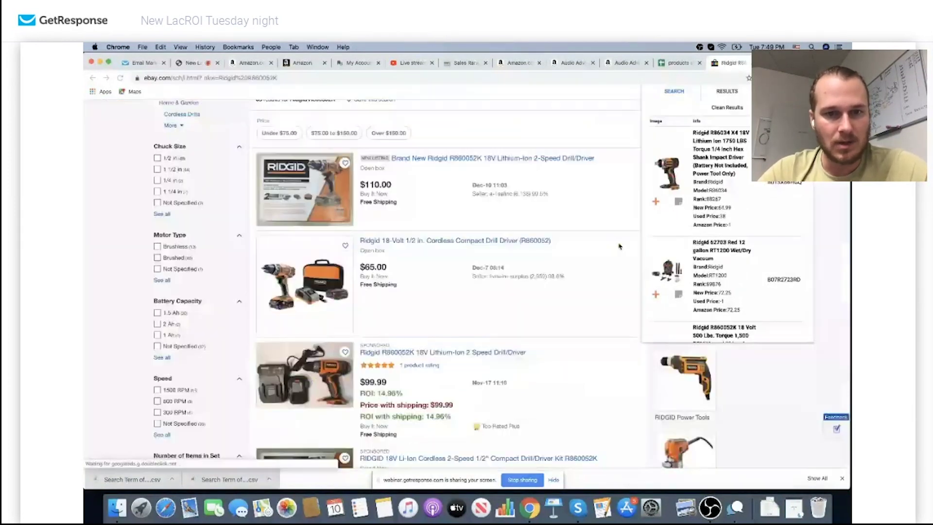
pyautogui.scroll(-2, 619, 246)
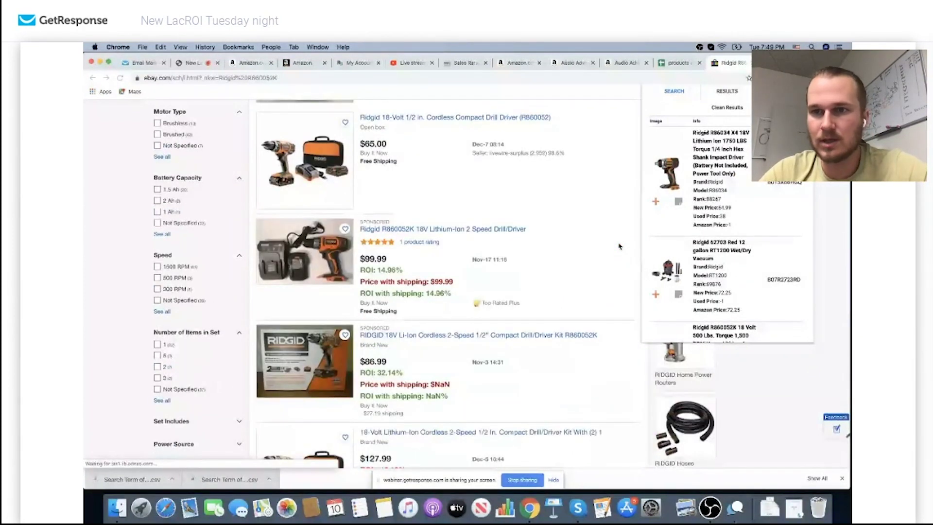
pyautogui.scroll(-15, 619, 247)
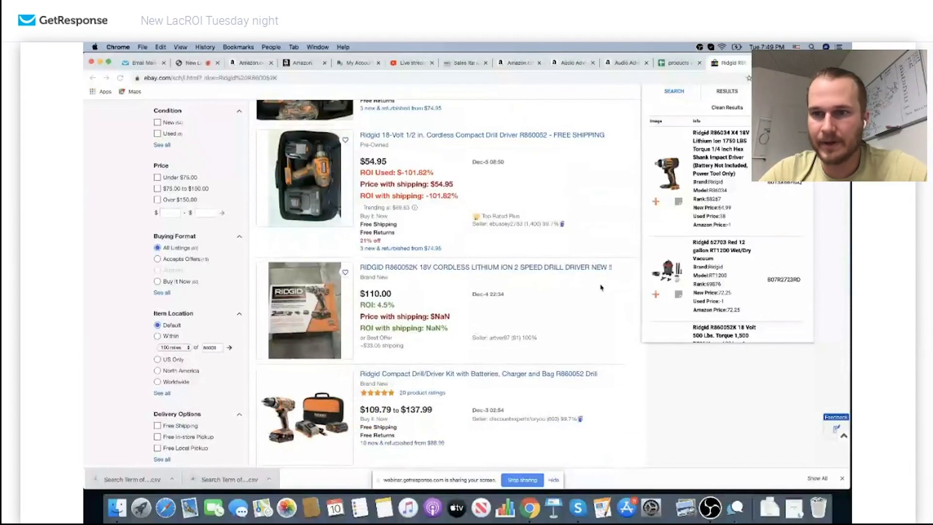
pyautogui.scroll(-5, 719, 219)
# Check eBay listings for the RIDGID 32930 tube cutter, 46683 auger and 90117 pipe wrench
pyautogui.click(714, 154)
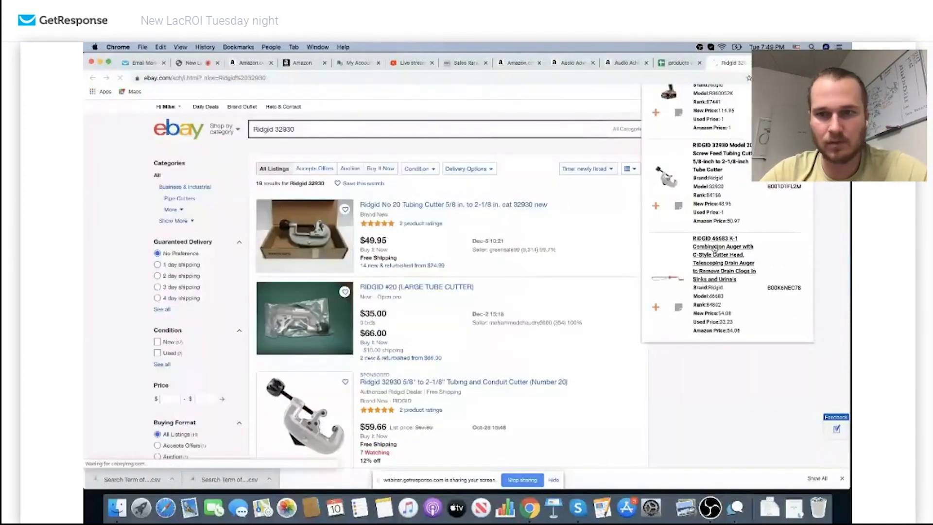
pyautogui.click(714, 249)
pyautogui.scroll(-3, 712, 249)
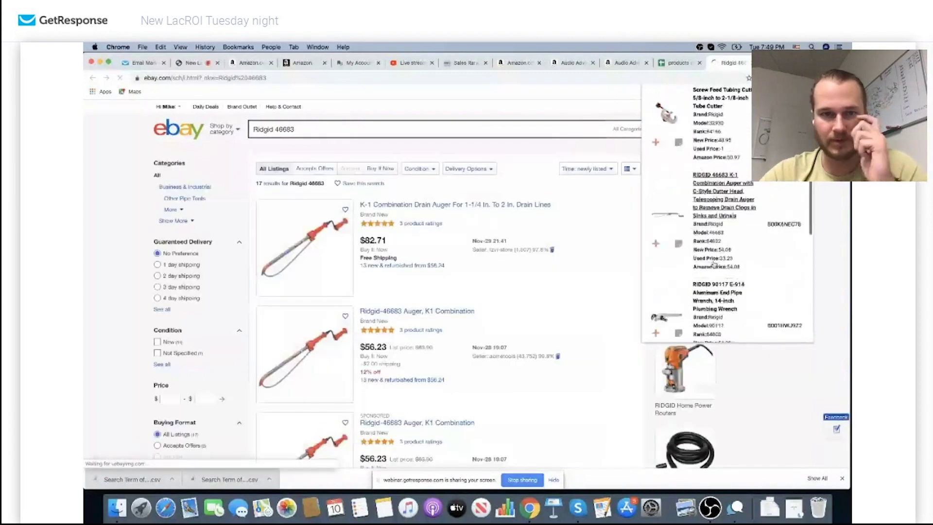
pyautogui.click(714, 249)
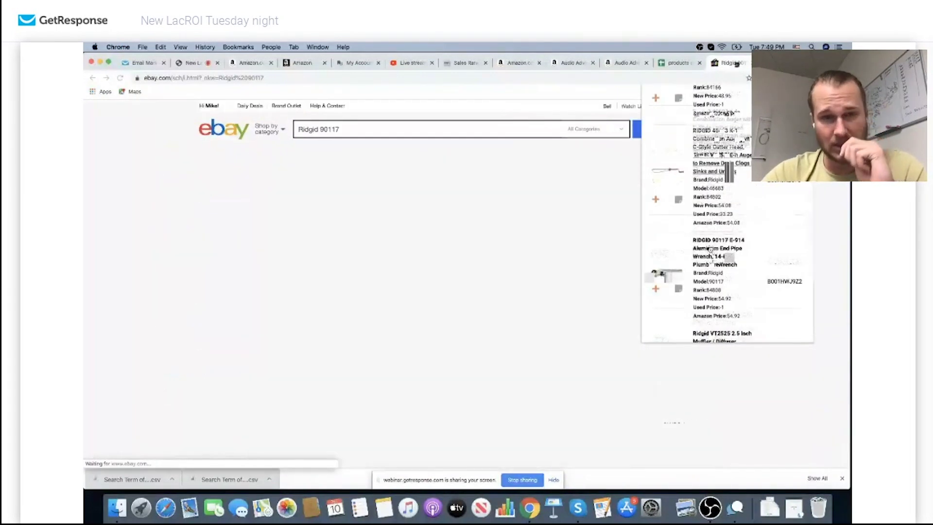
pyautogui.scroll(-3, 710, 249)
pyautogui.scroll(-3, 712, 233)
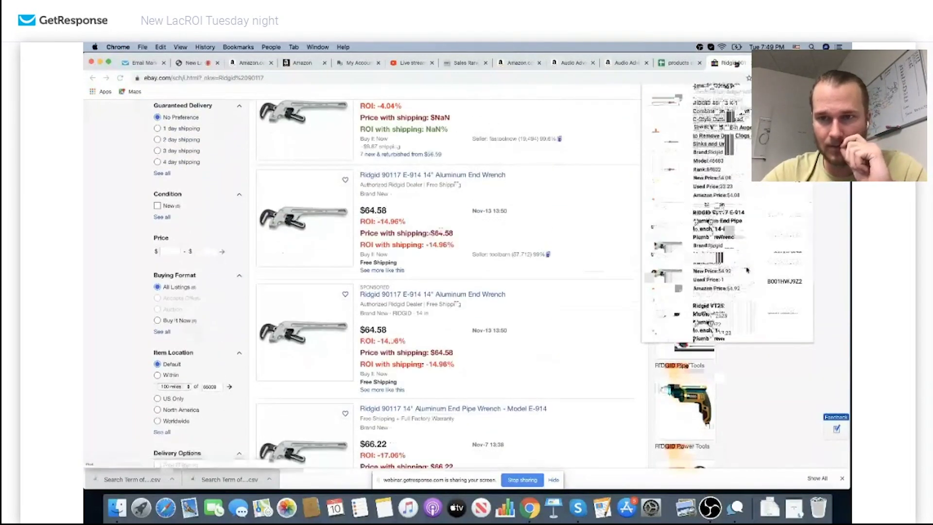
# Look up the Ridgid VT2525, then browse the general 57,175 Ridgid results with ROI figures
pyautogui.click(718, 213)
pyautogui.scroll(-3, 719, 233)
pyautogui.click(729, 242)
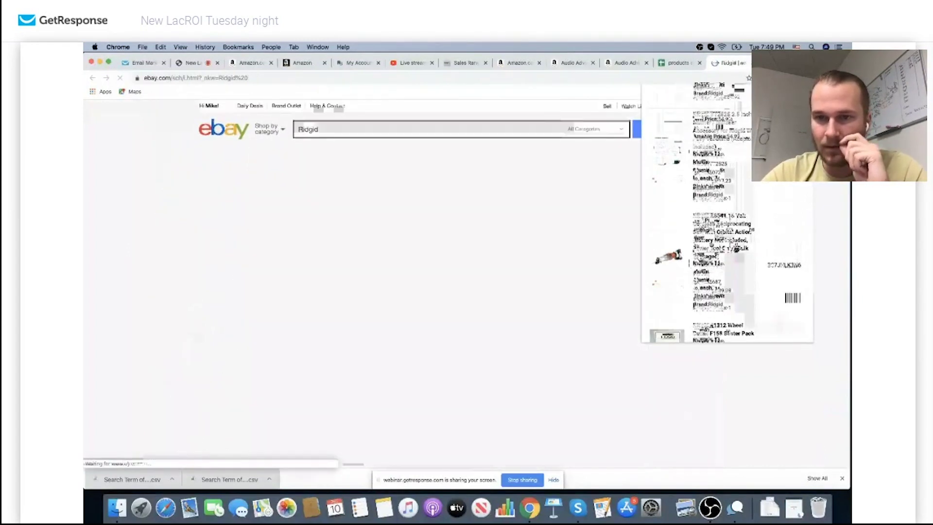
pyautogui.scroll(-3, 702, 252)
pyautogui.scroll(-5, 565, 272)
pyautogui.scroll(-2, 583, 243)
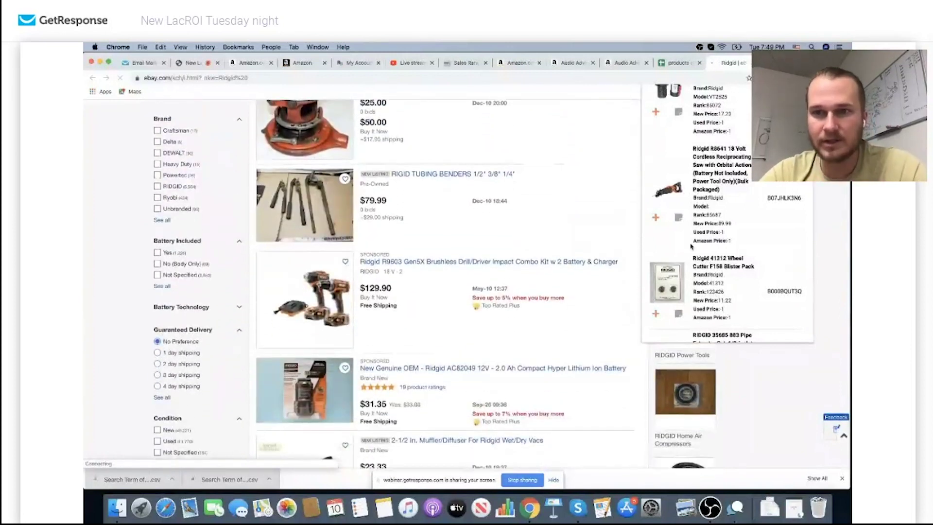
pyautogui.scroll(5, 577, 216)
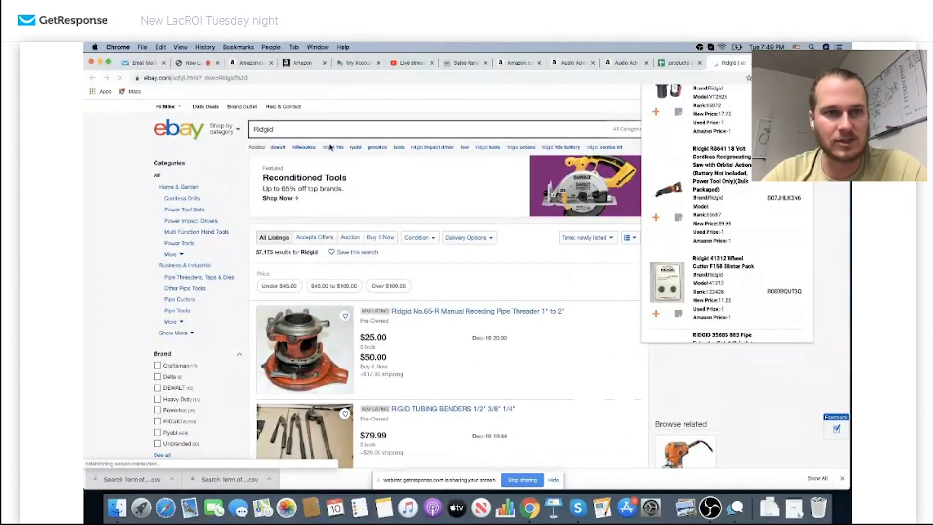
# Page the LacROI Ridgid products forward and look up the AC9946 mitre saw stand on eBay
pyautogui.scroll(-3, 713, 240)
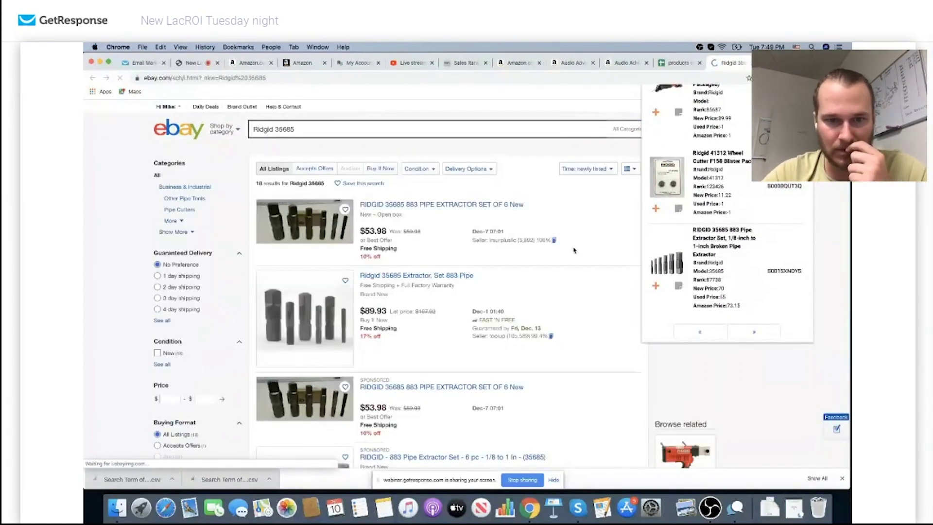
pyautogui.scroll(-5, 574, 250)
pyautogui.scroll(-4, 574, 250)
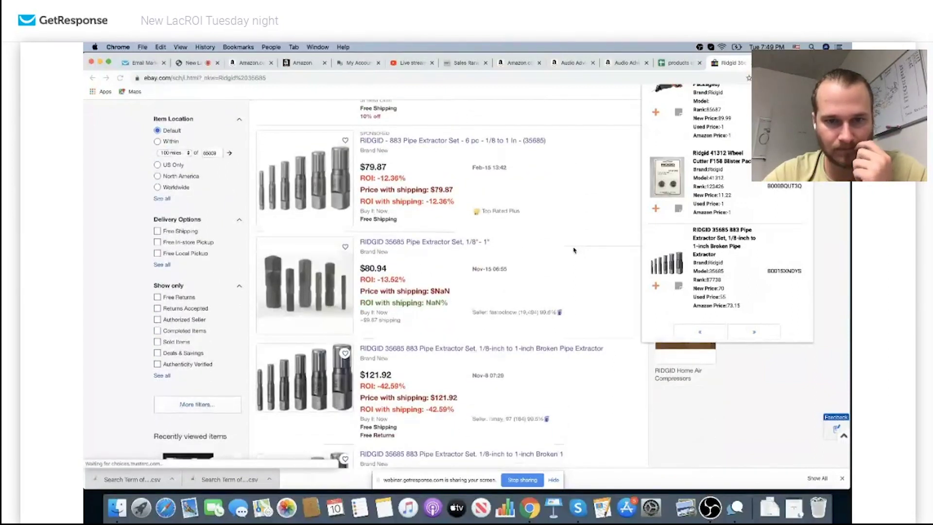
pyautogui.scroll(-15, 574, 251)
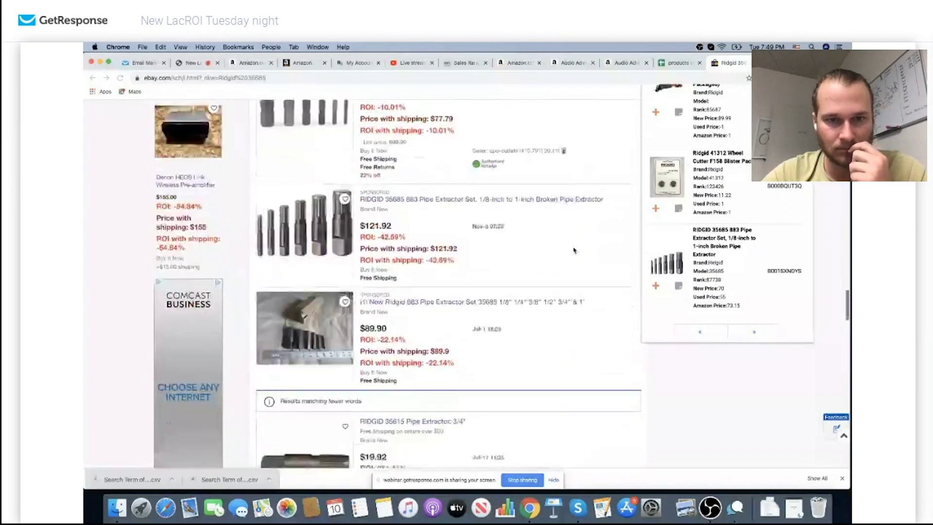
pyautogui.scroll(-2, 574, 250)
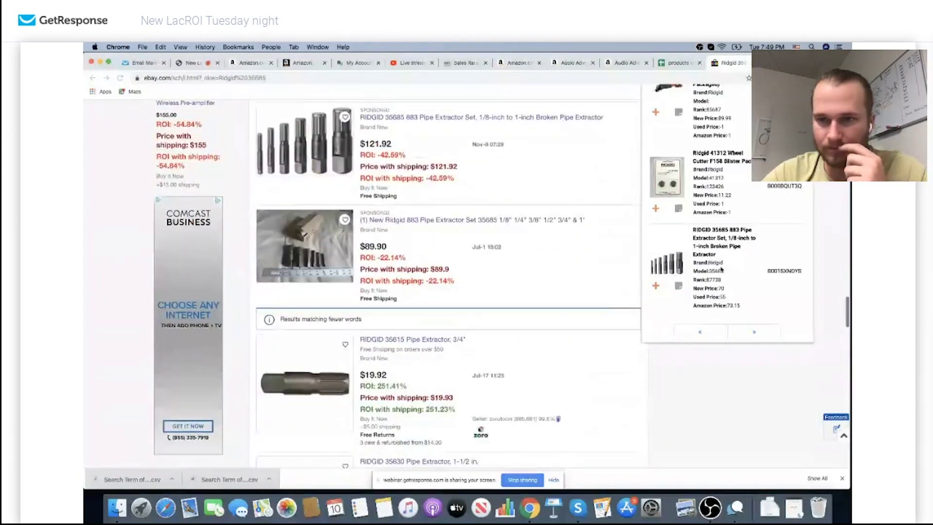
pyautogui.click(752, 329)
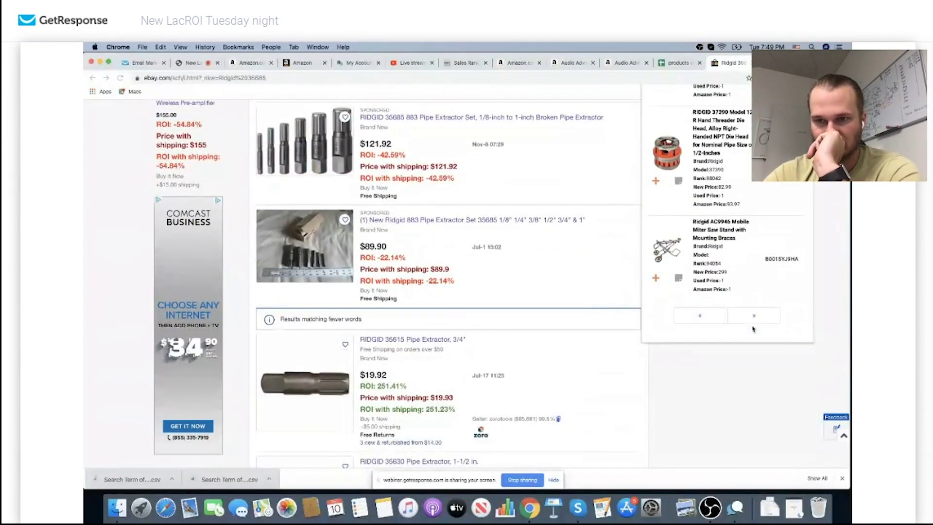
pyautogui.click(704, 237)
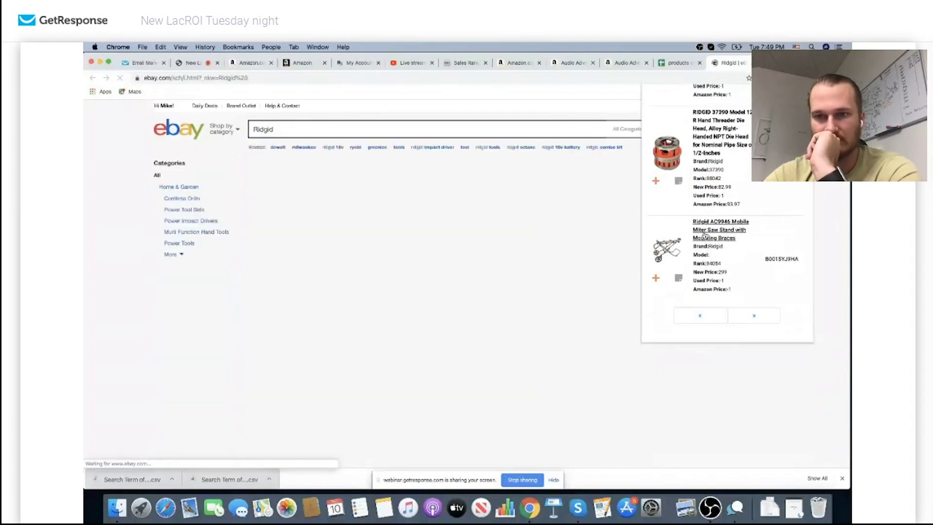
# Search eBay for the RIDGID 37390 die head and open the $69.99 reconditioned 37395 listing (18.57% ROI)
pyautogui.scroll(1, 704, 236)
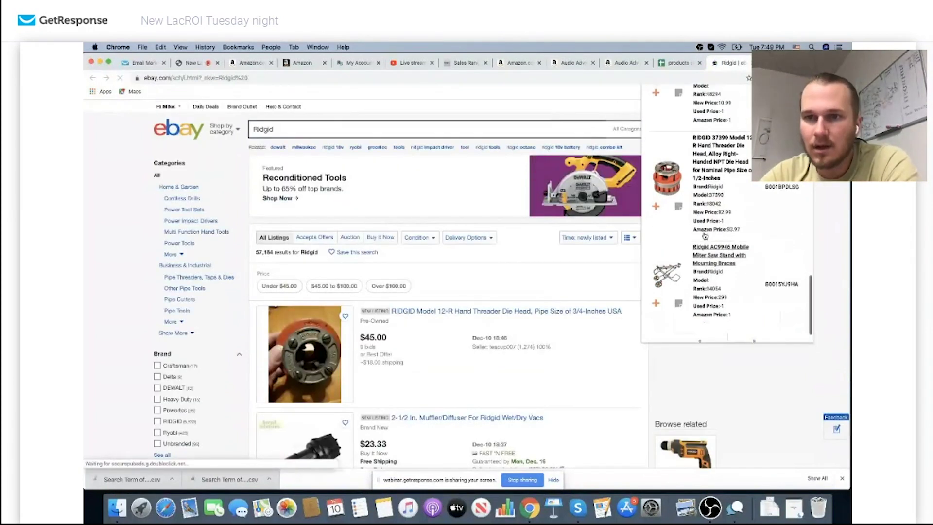
pyautogui.click(713, 163)
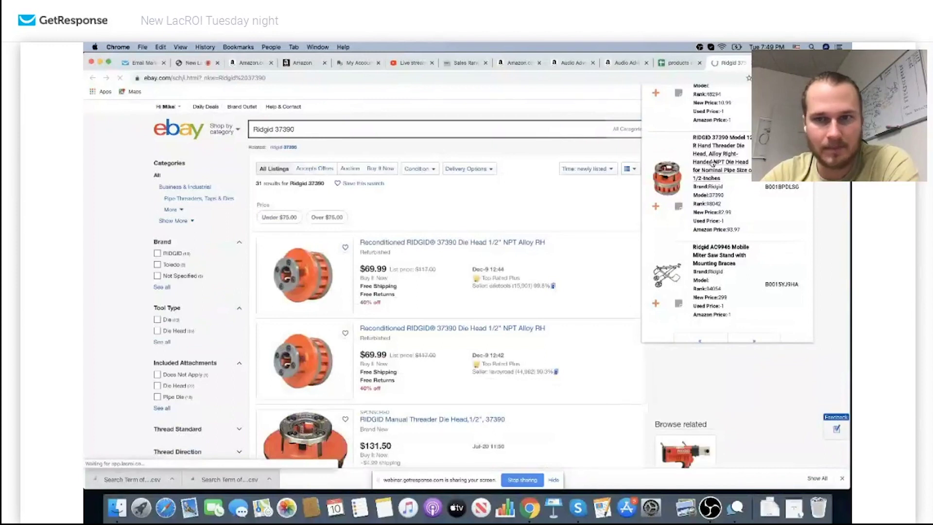
pyautogui.scroll(-3, 513, 294)
pyautogui.scroll(-7, 513, 294)
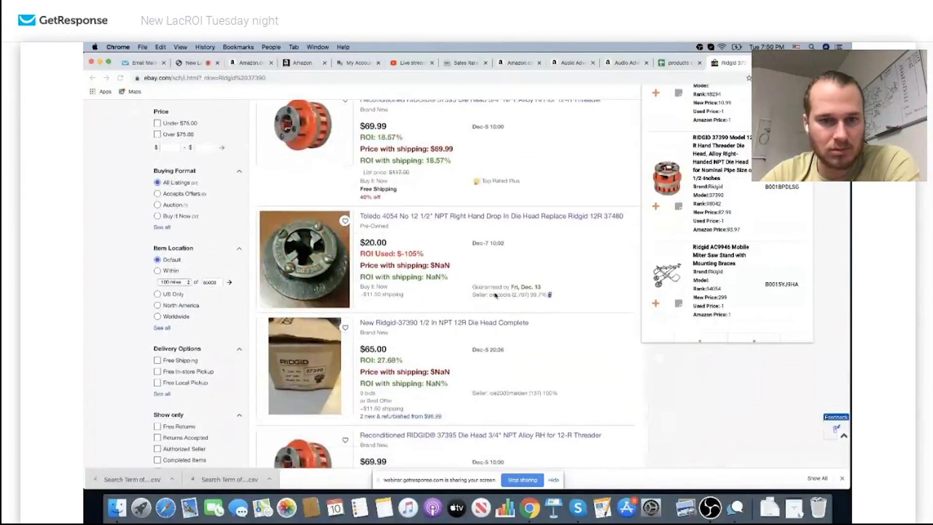
pyautogui.scroll(-3, 294, 355)
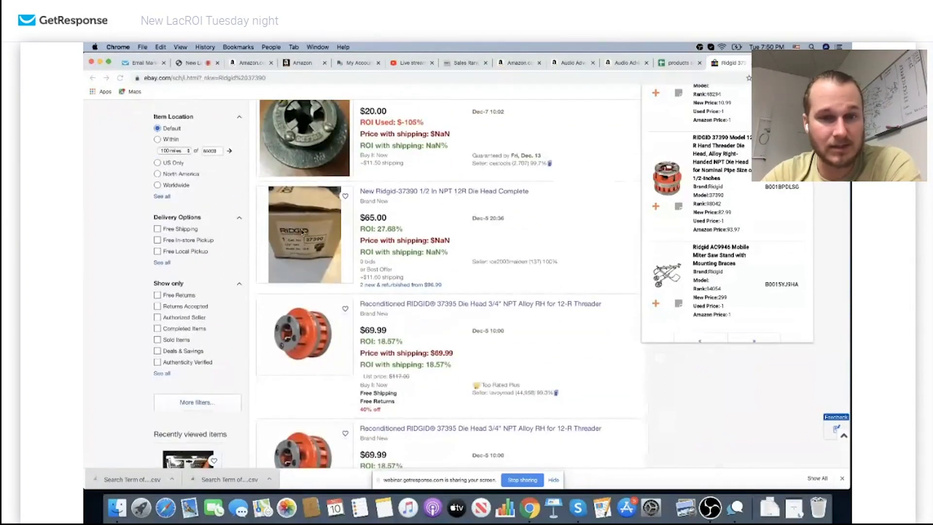
pyautogui.scroll(-2, 302, 232)
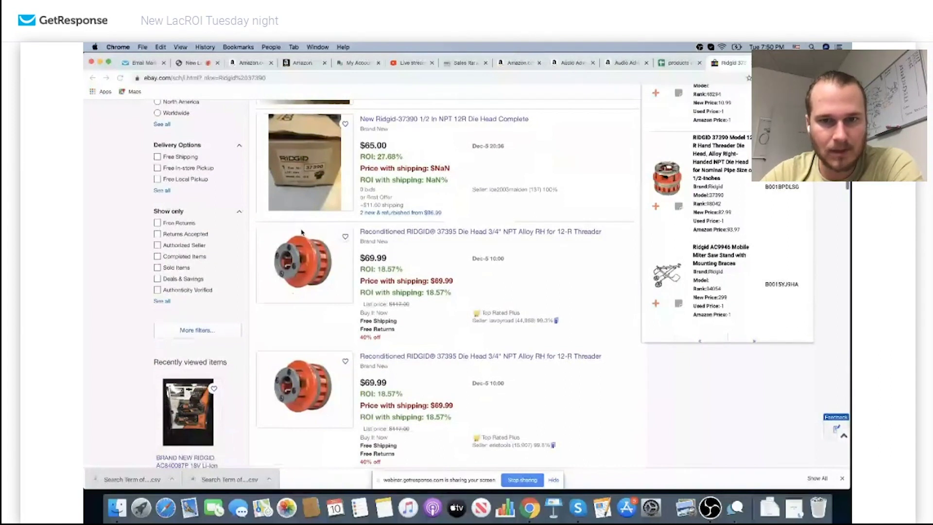
pyautogui.scroll(-1, 302, 231)
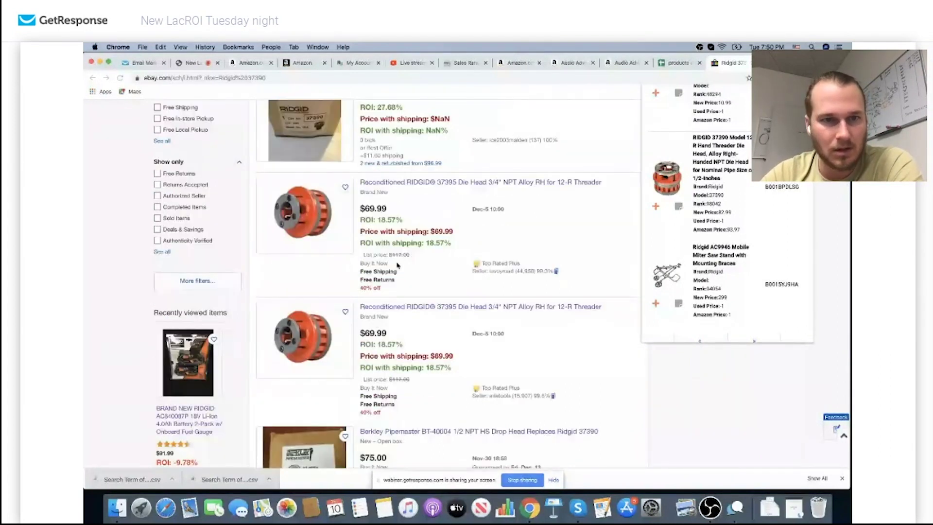
pyautogui.scroll(-2, 399, 265)
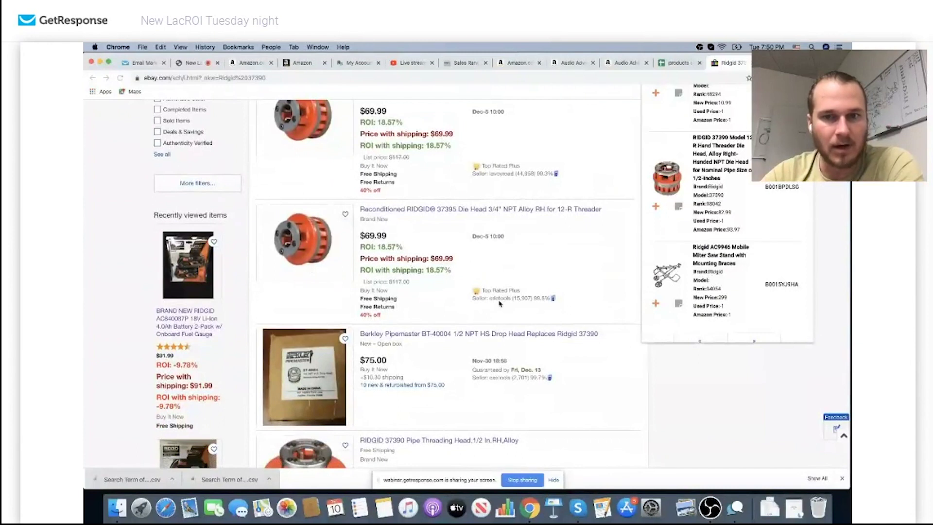
pyautogui.scroll(1, 506, 303)
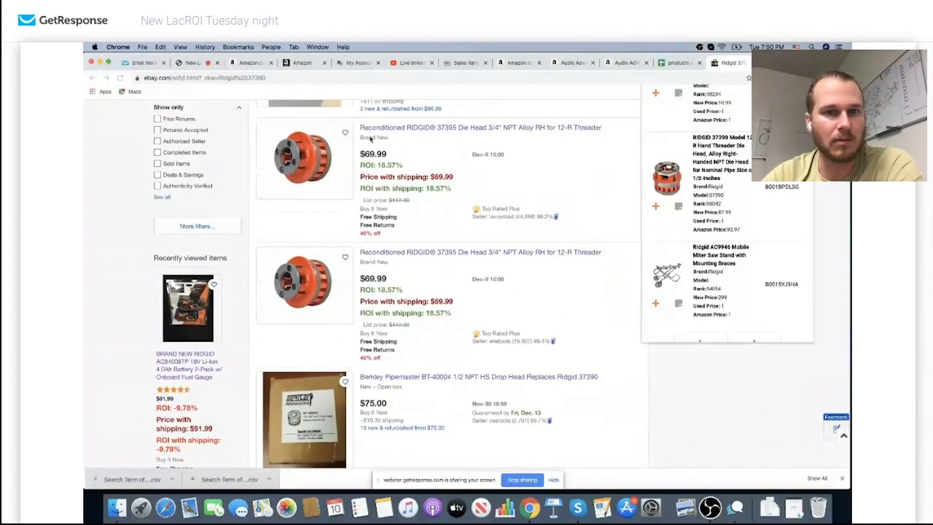
pyautogui.click(325, 155)
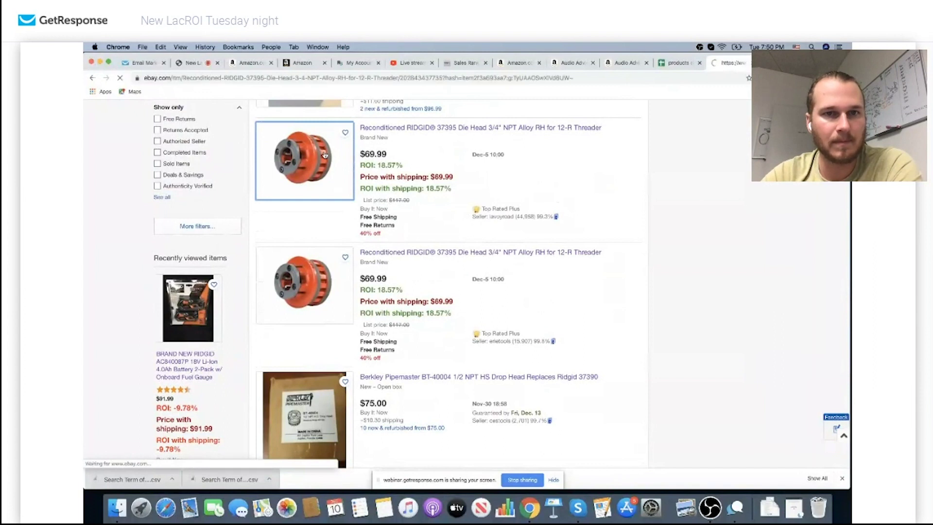
pyautogui.scroll(-5, 433, 256)
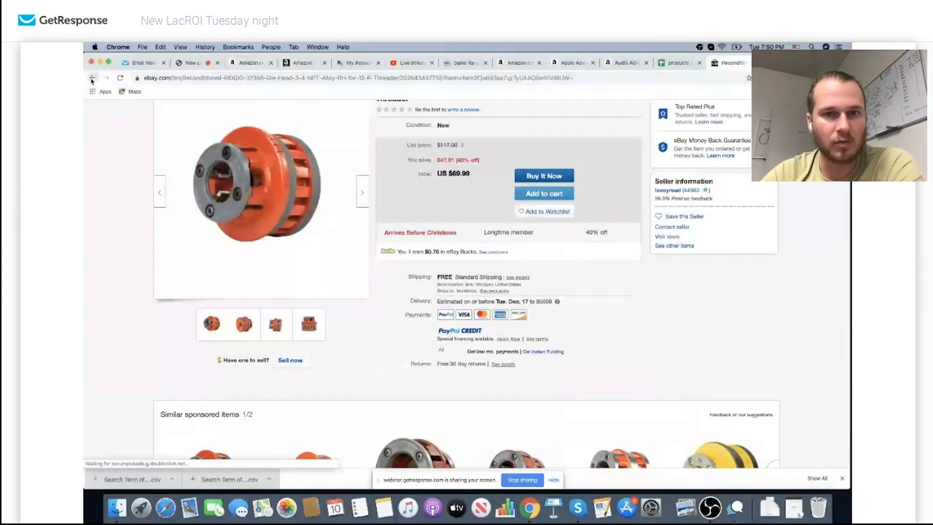
pyautogui.click(92, 78)
pyautogui.doubleClick(403, 219)
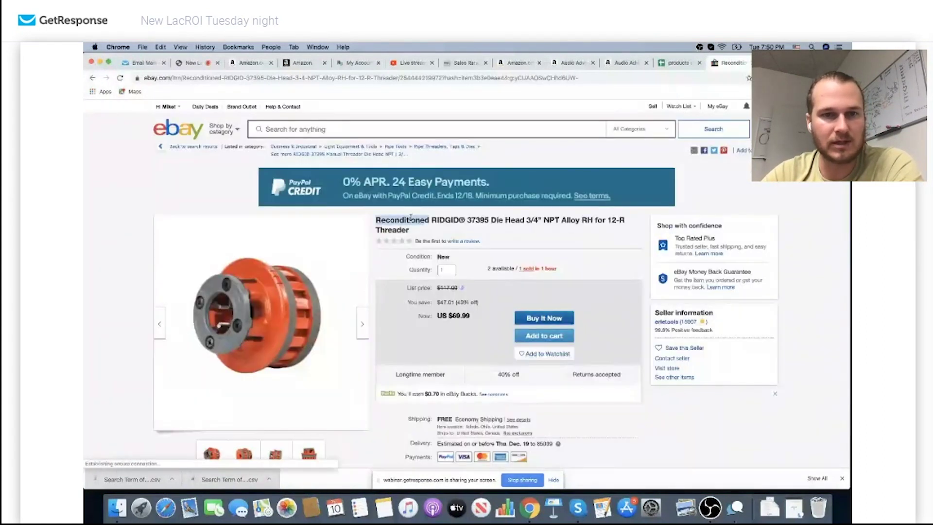
pyautogui.click(92, 78)
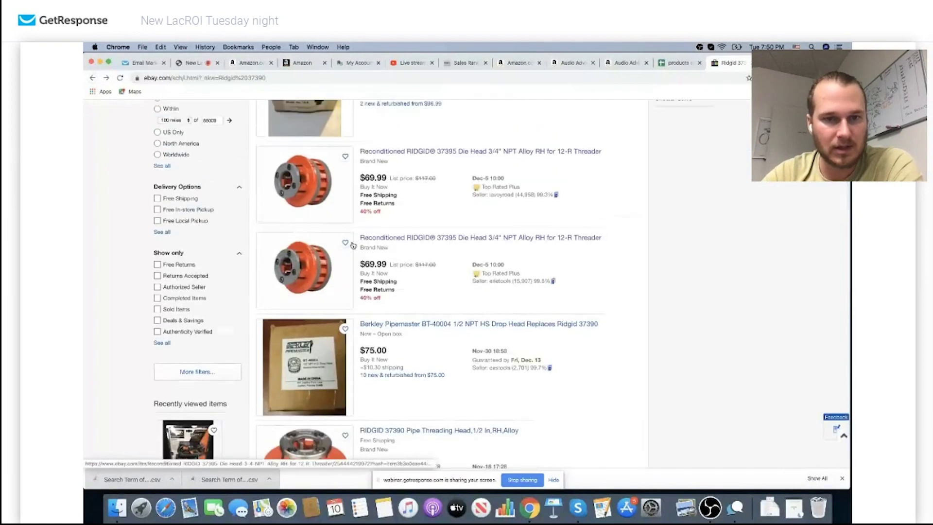
pyautogui.scroll(-3, 354, 246)
pyautogui.scroll(-10, 353, 245)
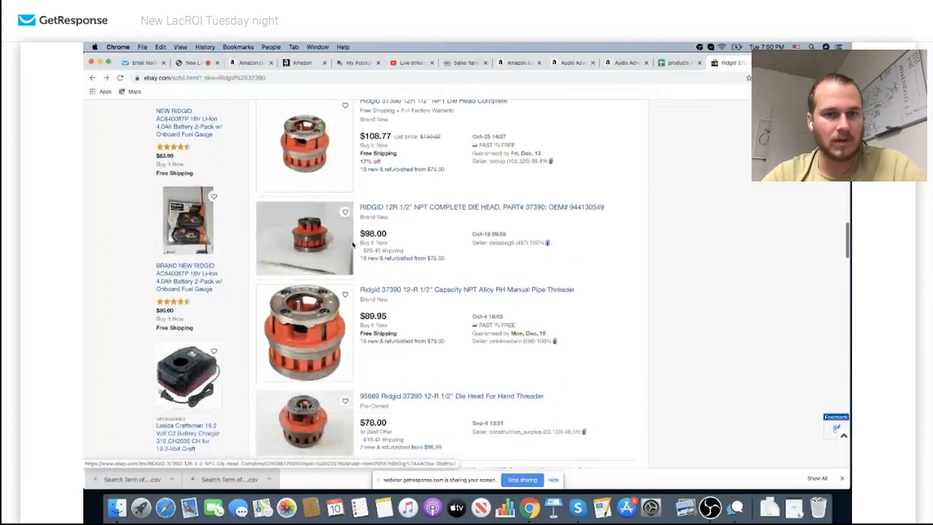
pyautogui.scroll(-8, 353, 245)
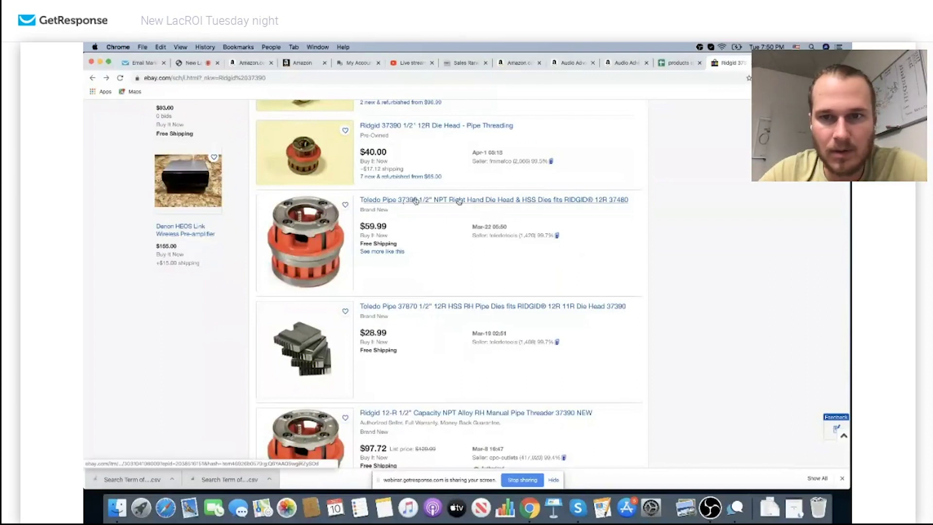
pyautogui.scroll(-4, 427, 241)
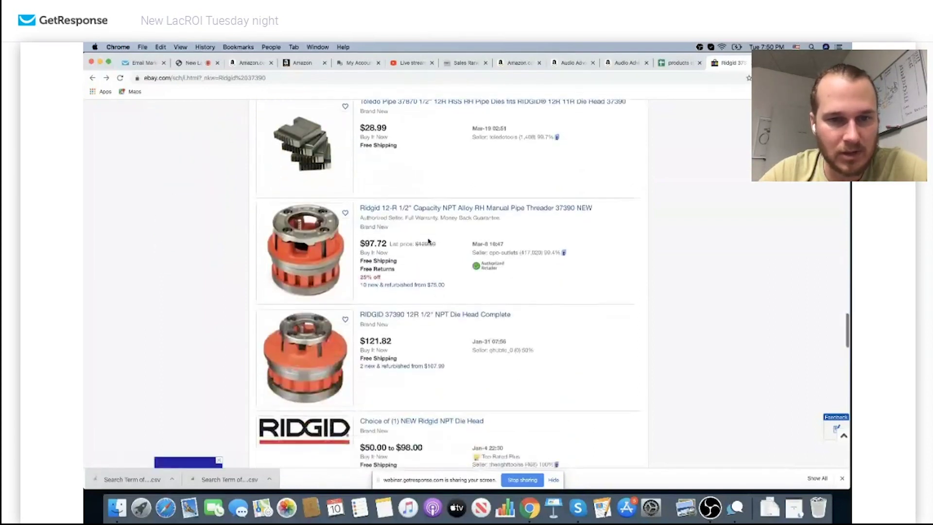
pyautogui.scroll(-6, 427, 240)
pyautogui.scroll(7, 427, 242)
pyautogui.scroll(-15, 428, 241)
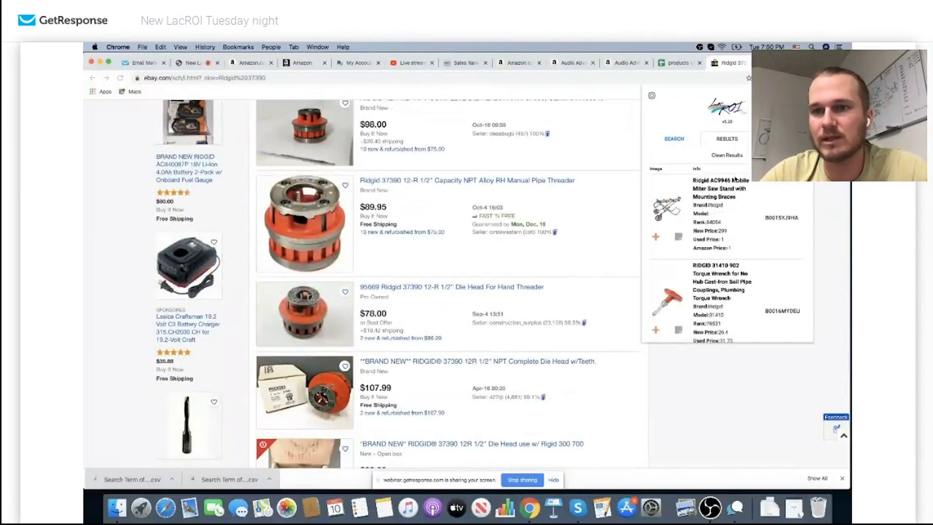
pyautogui.scroll(-5, 724, 242)
pyautogui.scroll(-4, 725, 242)
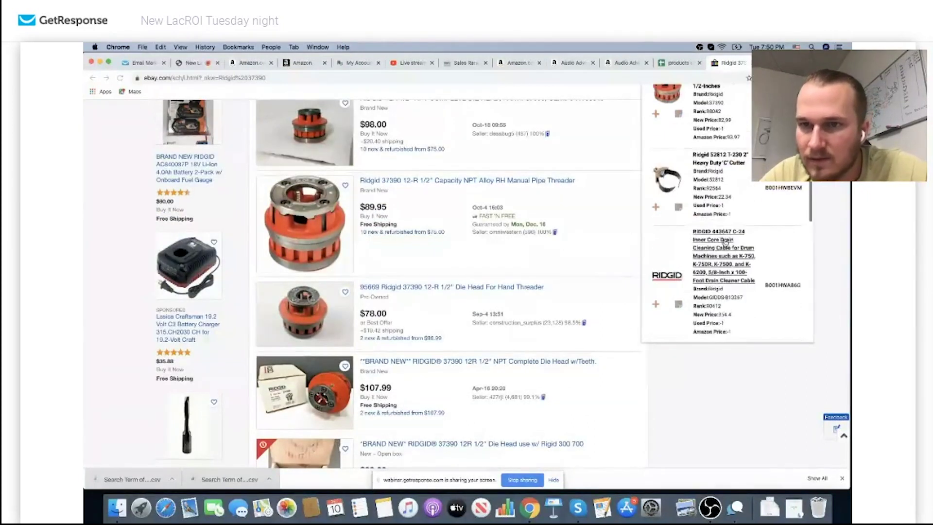
pyautogui.scroll(-8, 724, 241)
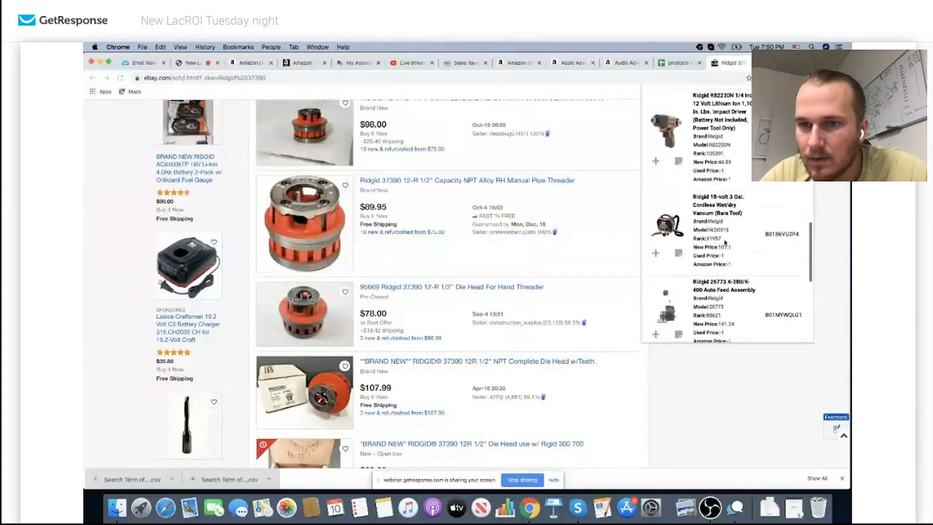
pyautogui.click(724, 130)
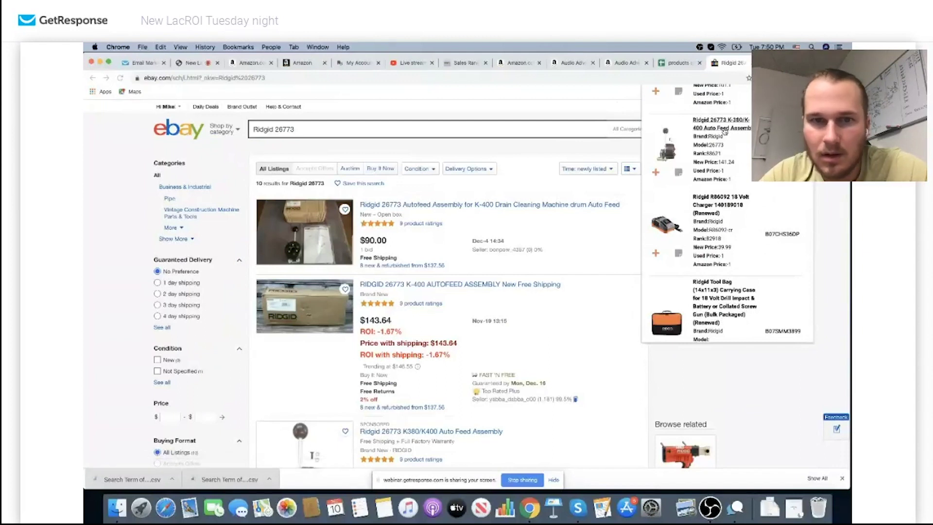
# Page the LacROI panel forward and look up the R8223409B rotary cutter, showing 57,183 Ridgid results
pyautogui.scroll(-10, 485, 281)
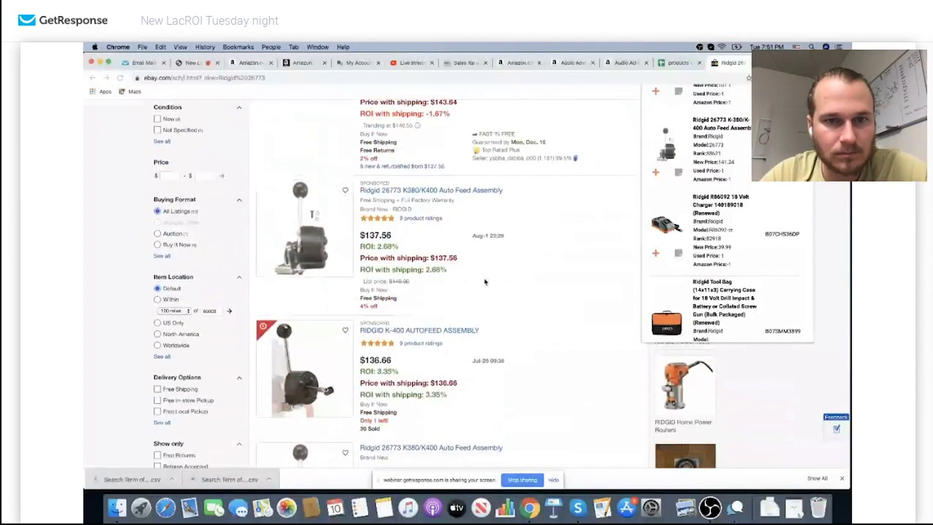
pyautogui.scroll(-9, 485, 281)
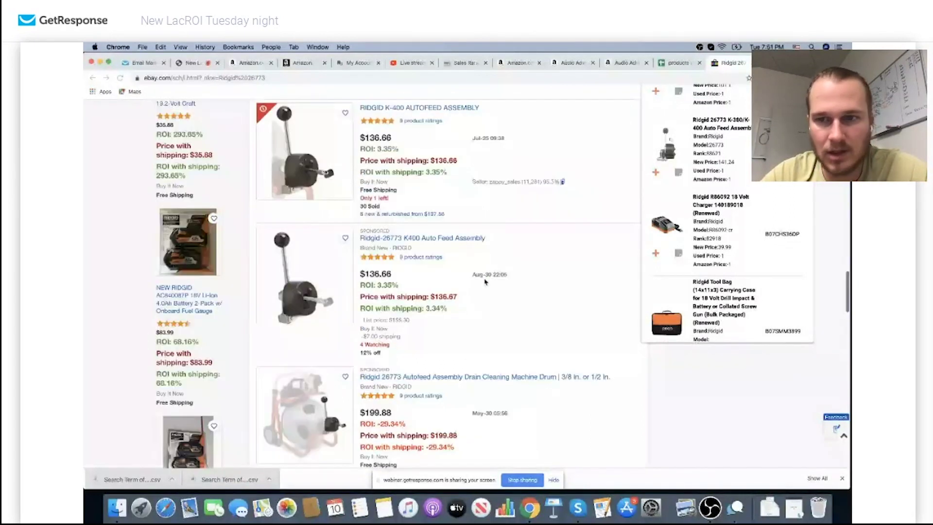
pyautogui.scroll(-6, 484, 281)
pyautogui.scroll(-2, 701, 204)
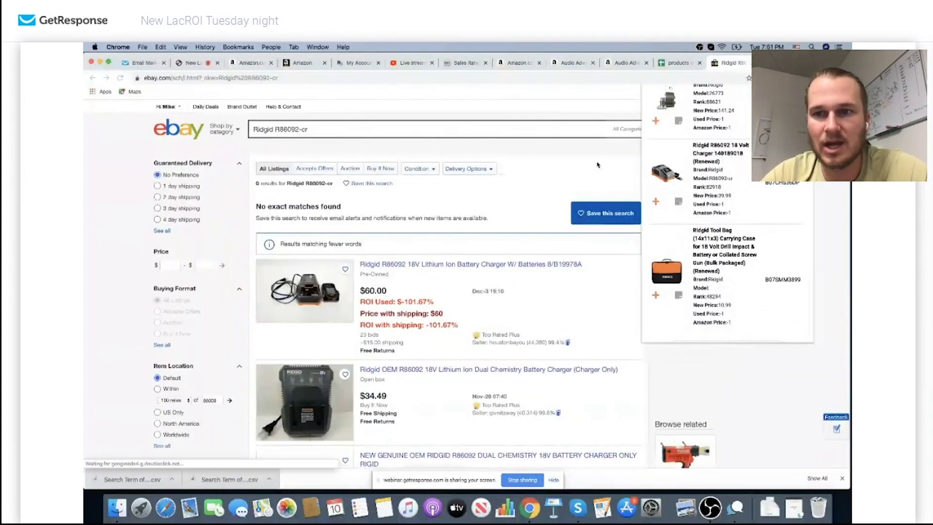
pyautogui.scroll(-1, 729, 268)
pyautogui.click(761, 317)
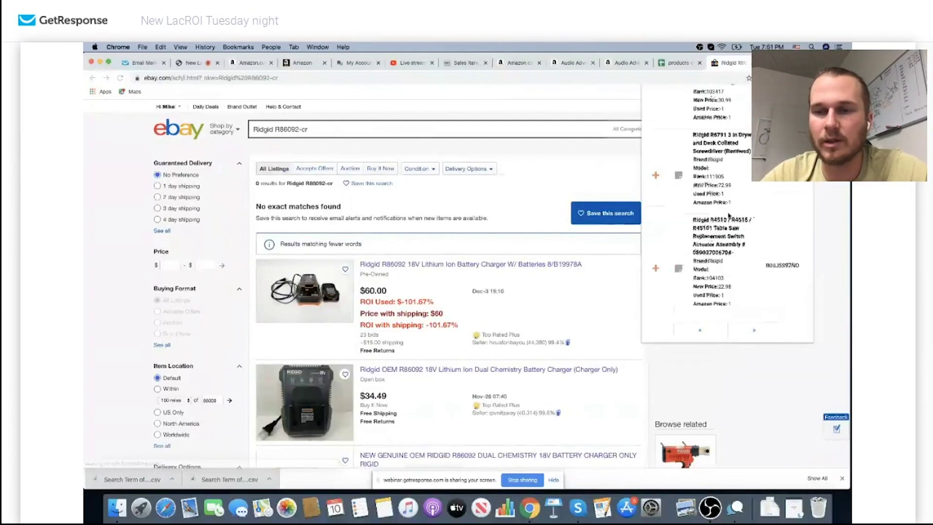
pyautogui.click(709, 141)
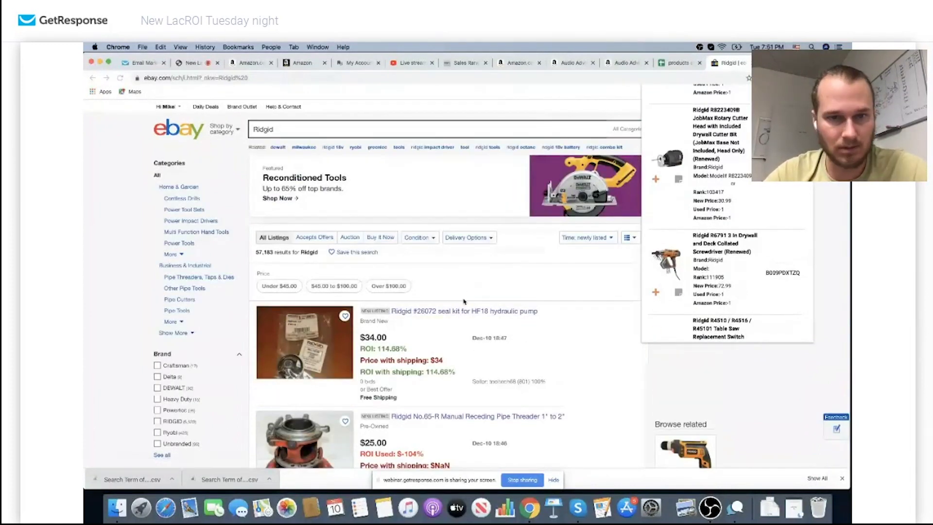
# Reload the Ridgid results so ROI recalculates, the $34.00 #26072 seal kit now at -32.41%
pyautogui.scroll(-5, 456, 319)
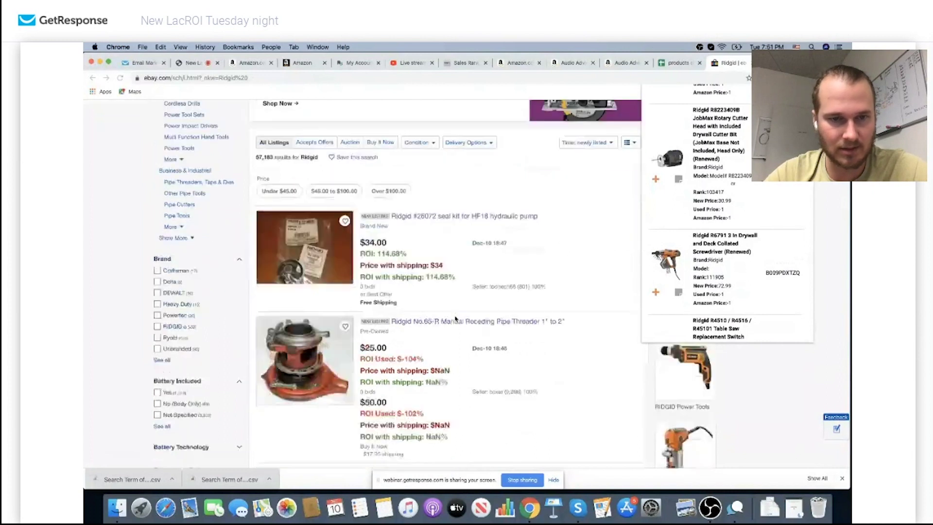
pyautogui.scroll(-5, 455, 318)
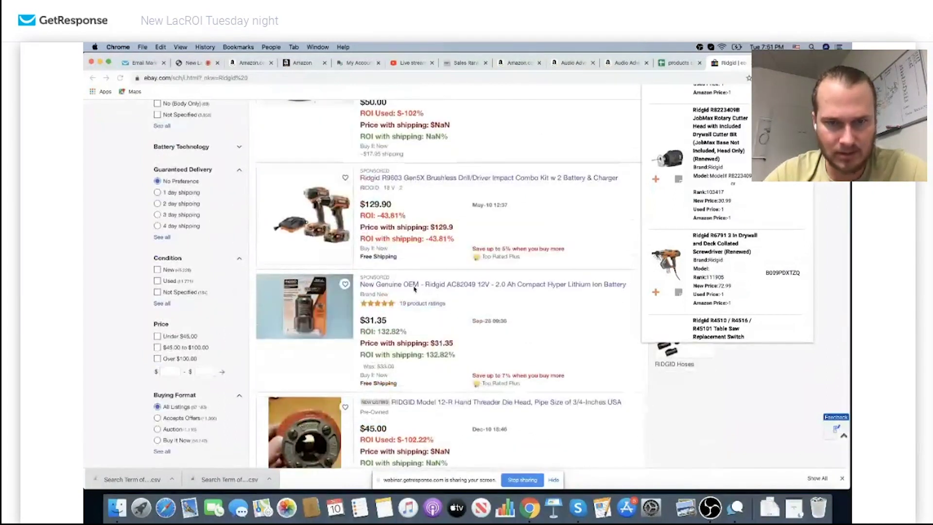
pyautogui.scroll(-1, 414, 288)
pyautogui.scroll(-15, 414, 289)
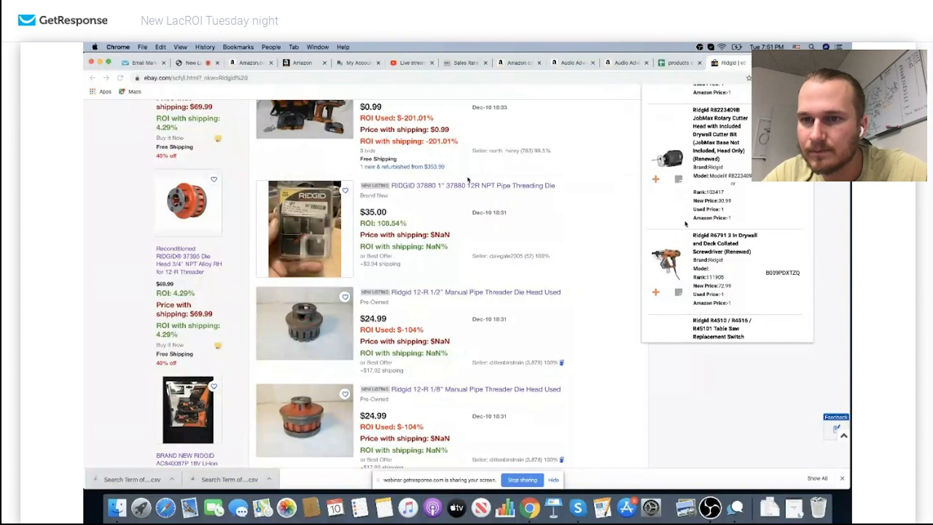
pyautogui.scroll(-5, 710, 228)
pyautogui.press('super+r')
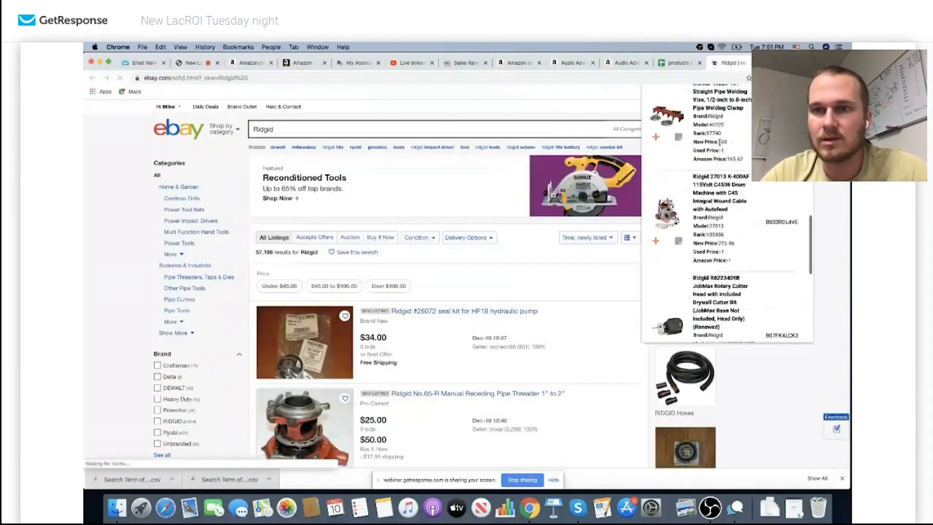
pyautogui.scroll(-2, 761, 223)
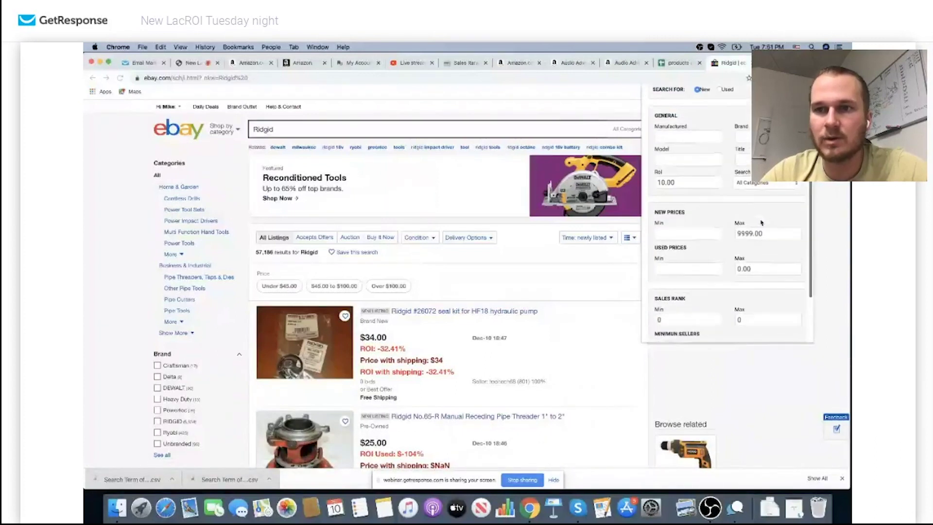
# Enter 'drill' as the LacROI search title and choose the Tools & Home Improvement category
pyautogui.scroll(1, 758, 218)
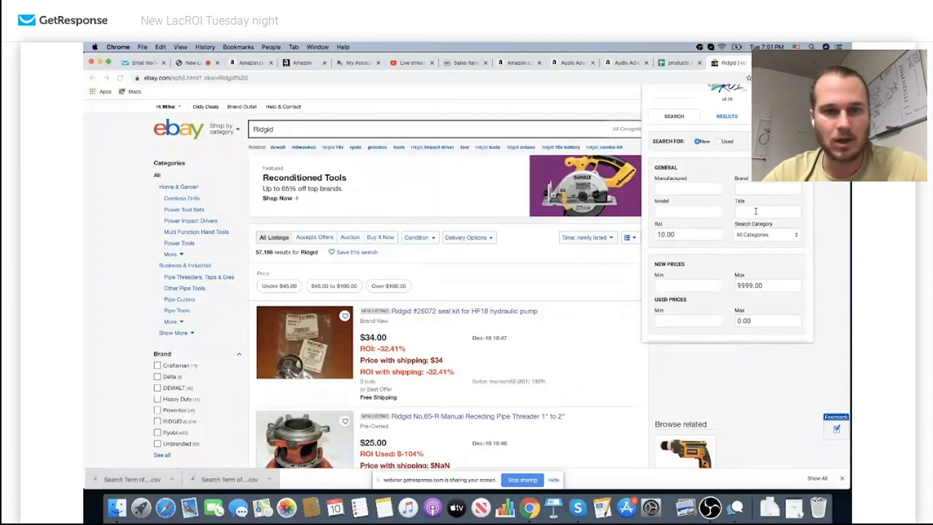
pyautogui.scroll(-4, 459, 240)
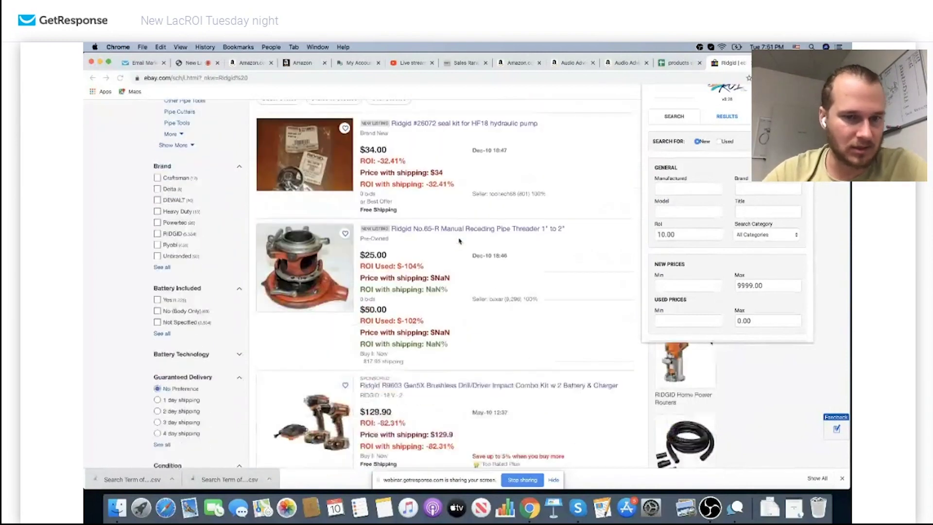
pyautogui.scroll(-3, 459, 240)
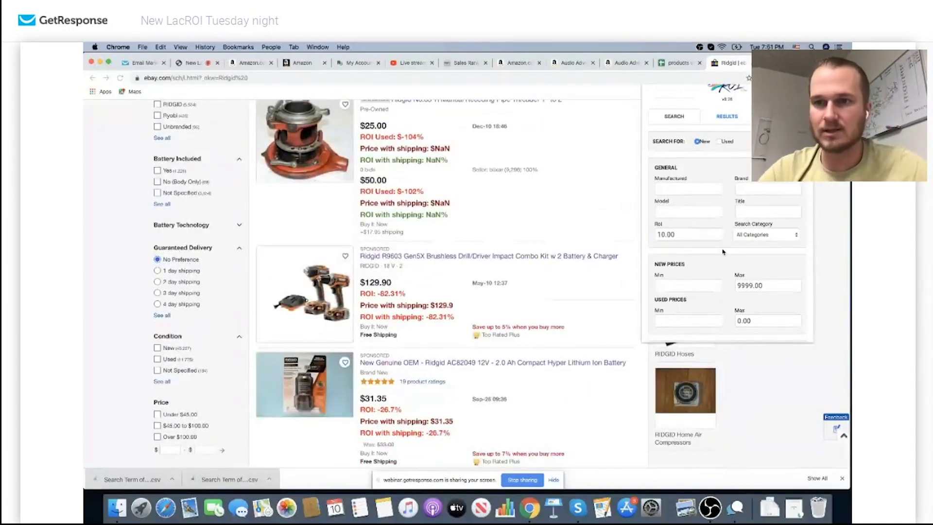
pyautogui.click(764, 210)
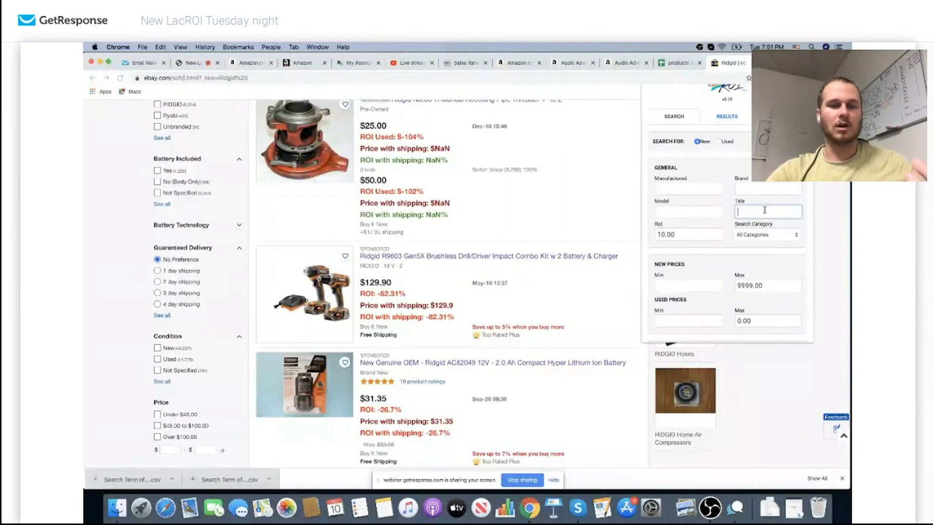
pyautogui.write('drill')
pyautogui.click(765, 236)
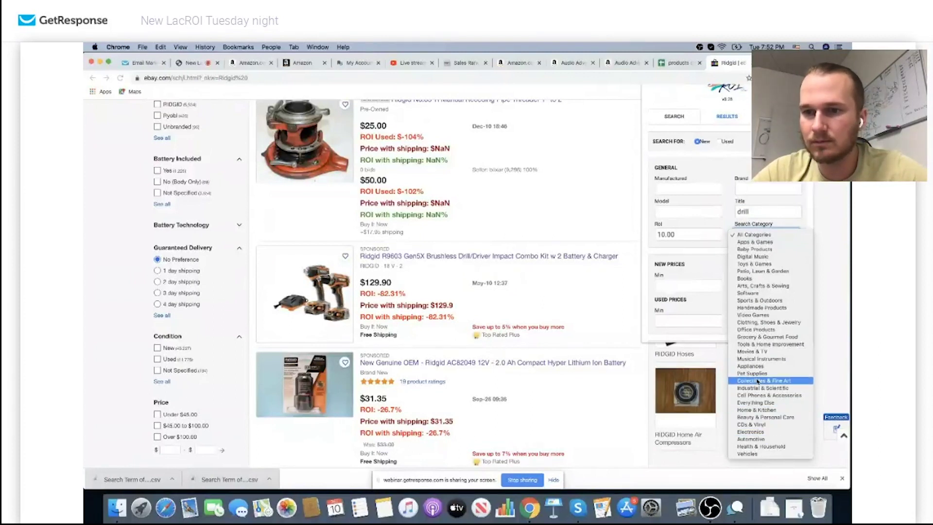
pyautogui.click(765, 344)
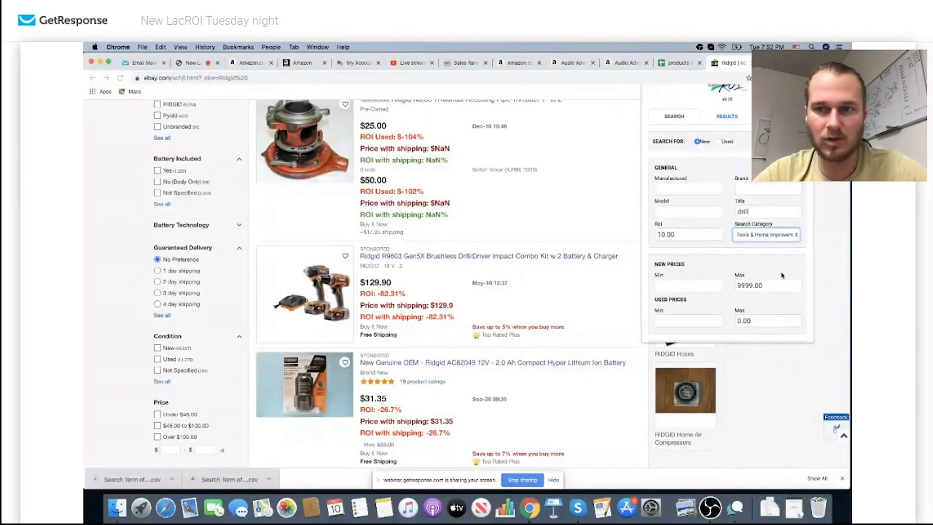
# Set the sales rank range to minimum 50000 and maximum 100000
pyautogui.scroll(-5, 728, 253)
pyautogui.click(696, 253)
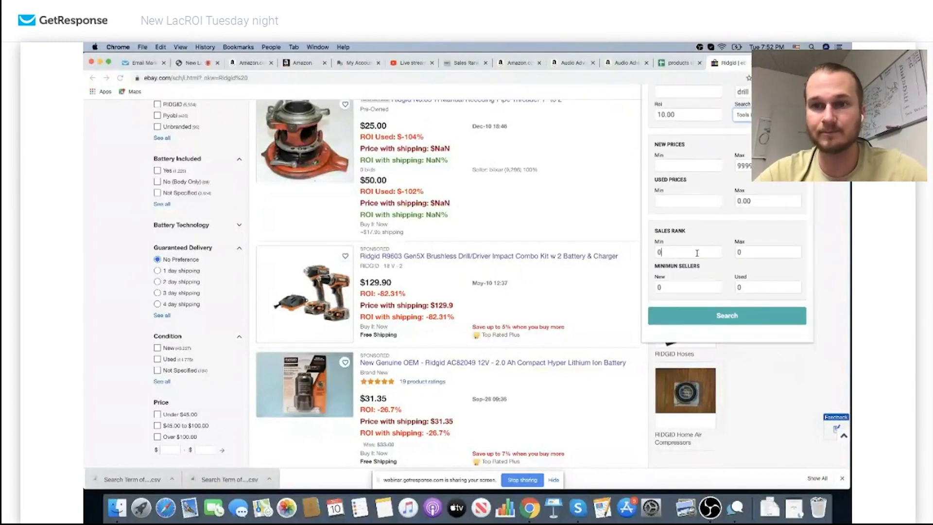
pyautogui.doubleClick(696, 253)
pyautogui.write('50000')
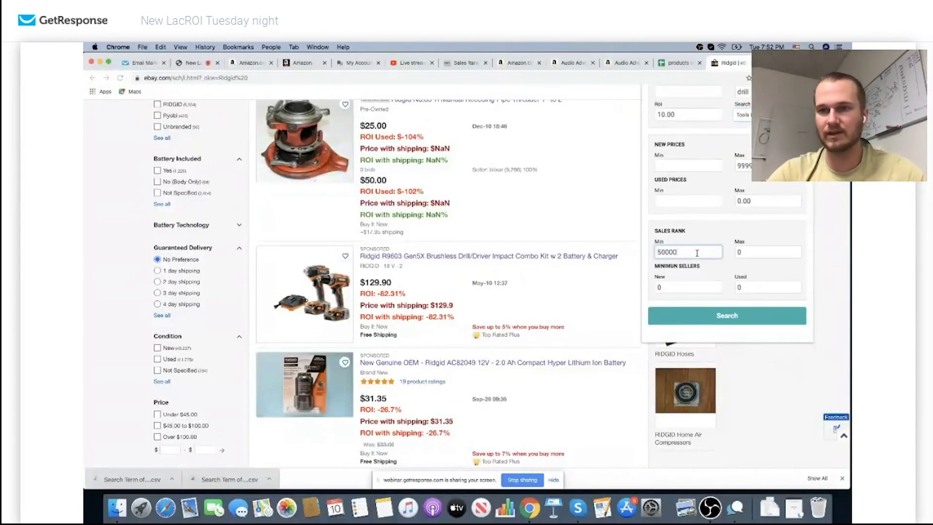
pyautogui.doubleClick(740, 252)
pyautogui.write('10000')
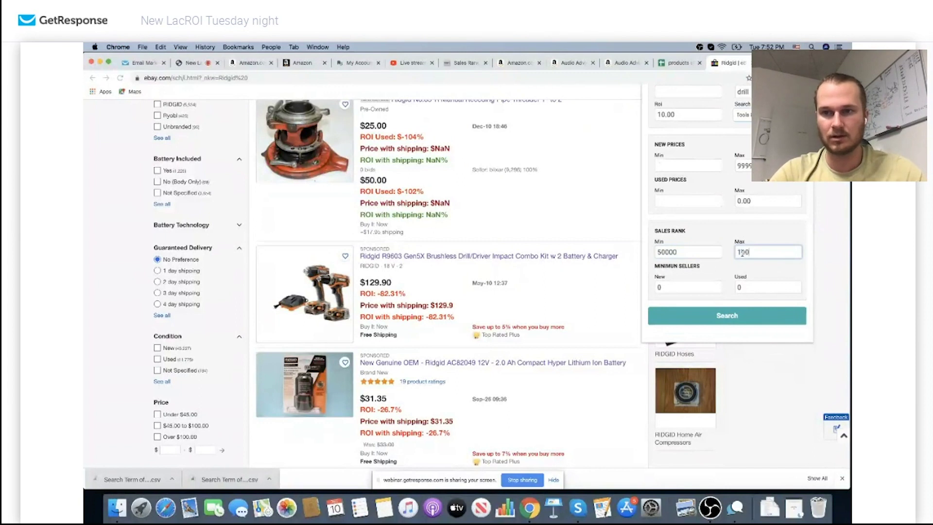
pyautogui.write('0')
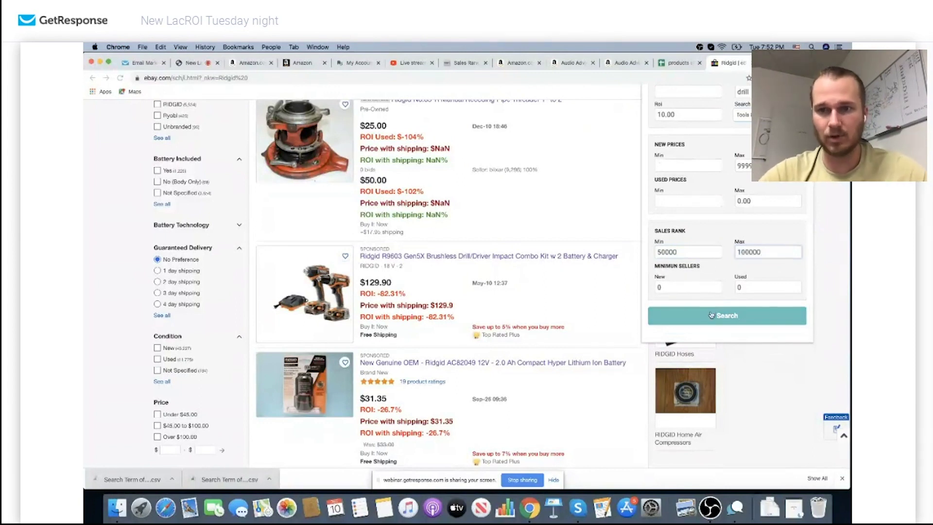
# Run the filtered drill search, move to the next results page, and search eBay for the Ridgid R86116
pyautogui.click(710, 315)
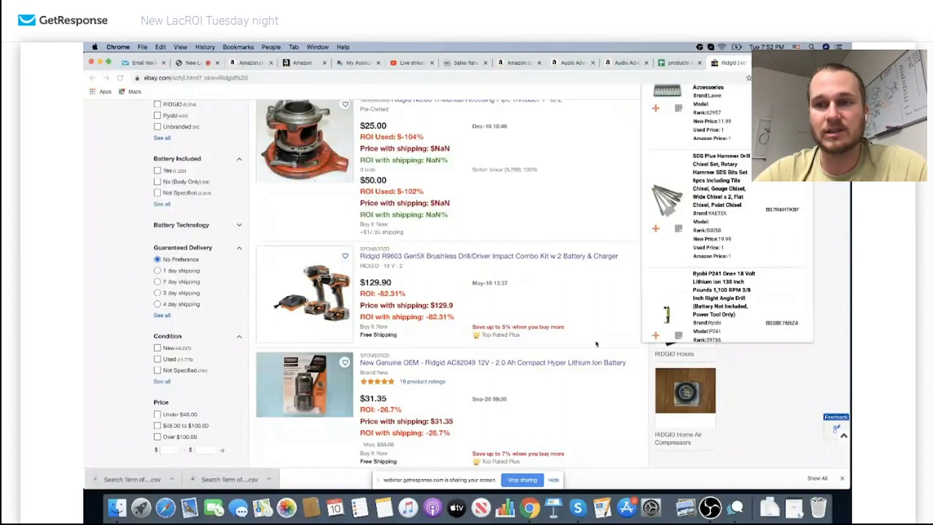
pyautogui.scroll(-3, 720, 238)
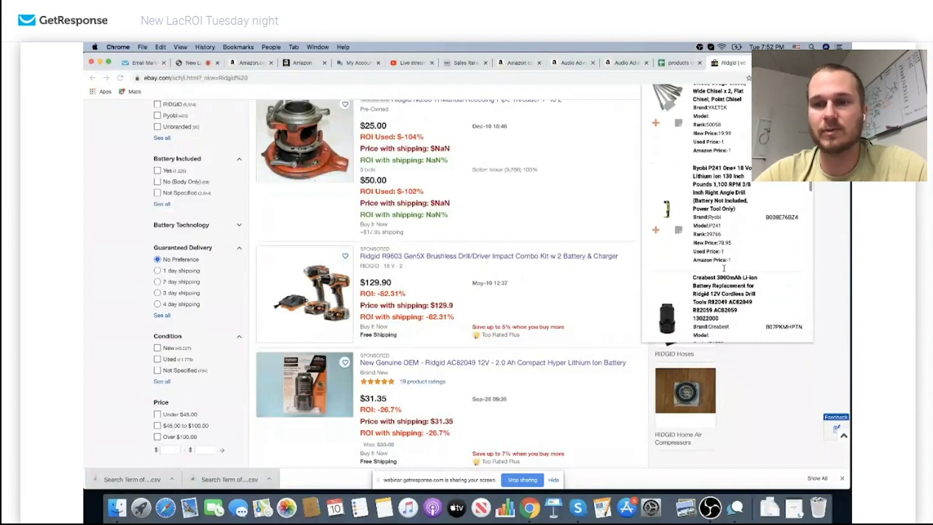
pyautogui.scroll(-5, 721, 292)
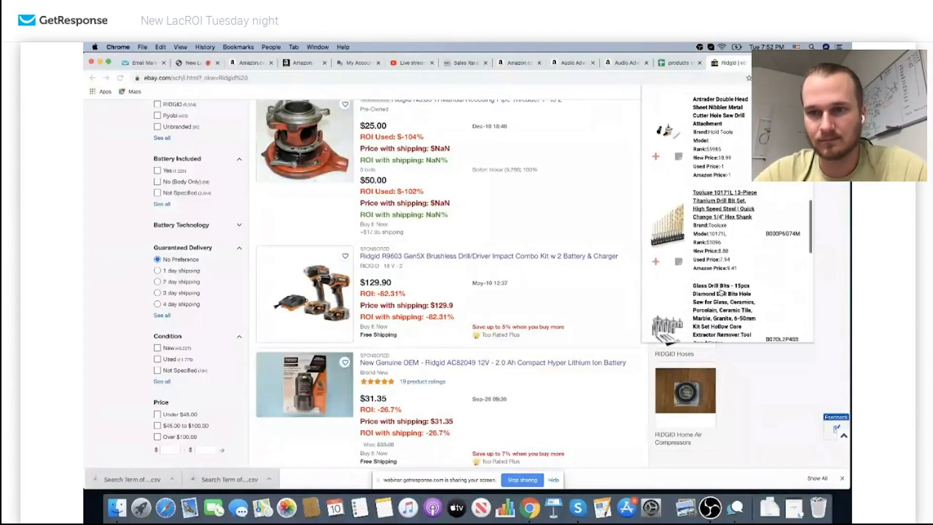
pyautogui.scroll(-7, 719, 212)
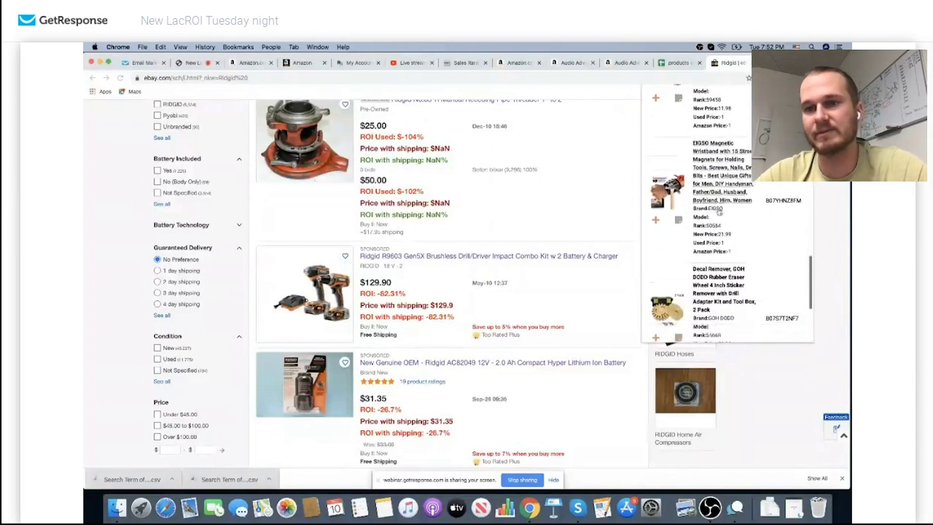
pyautogui.scroll(-4, 719, 212)
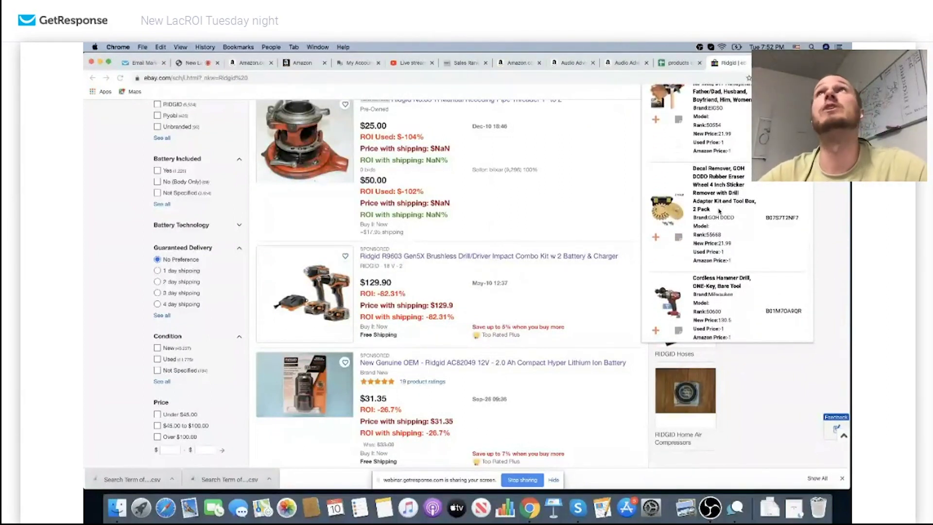
pyautogui.scroll(-2, 719, 210)
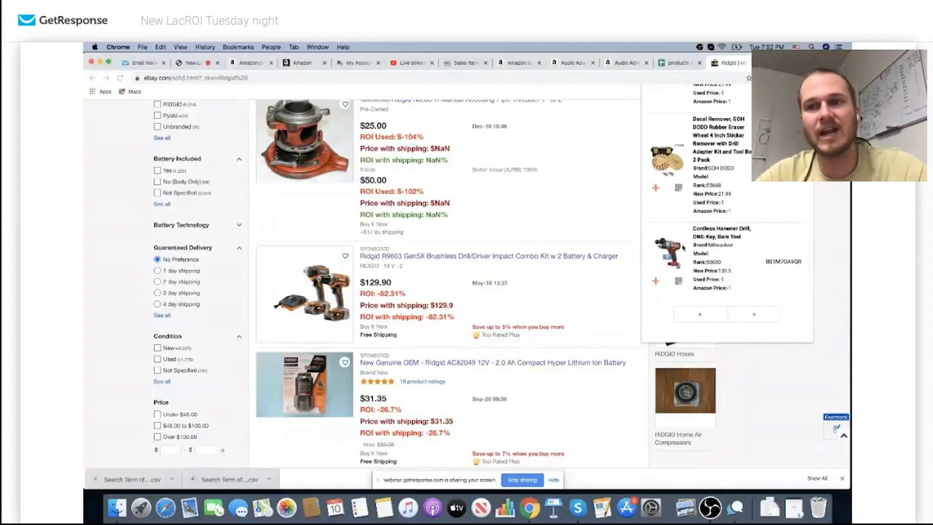
pyautogui.click(738, 309)
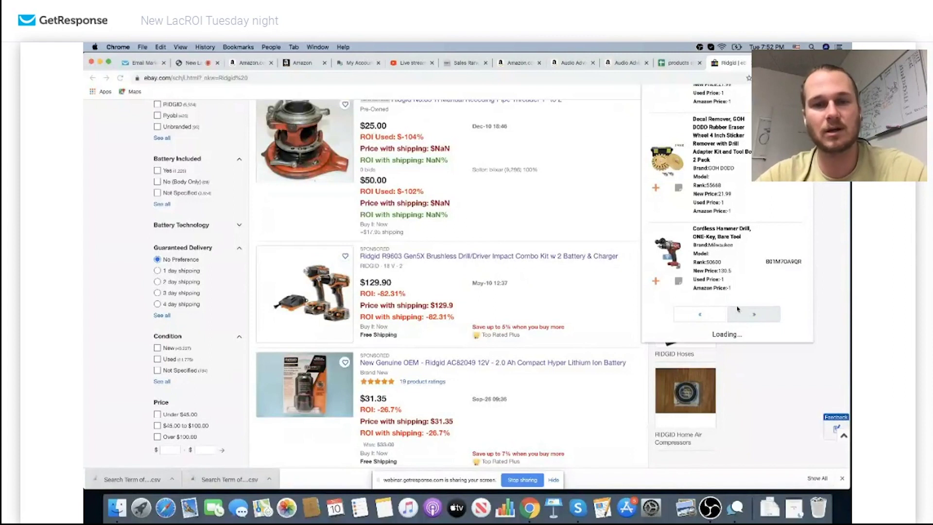
pyautogui.scroll(3, 719, 204)
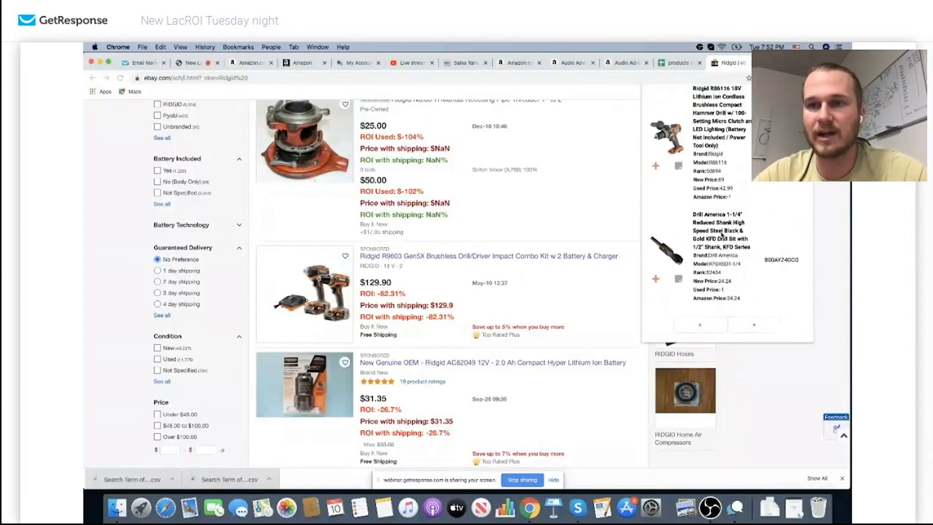
pyautogui.click(717, 184)
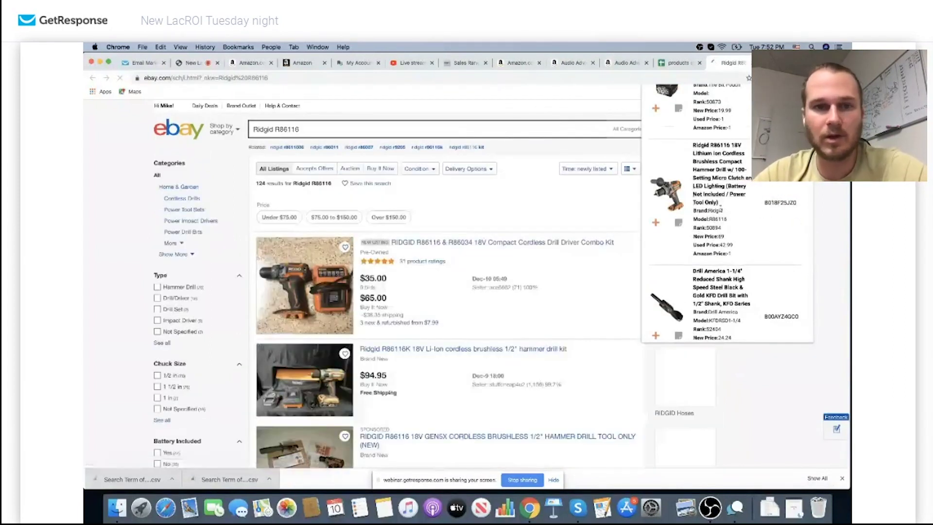
# Review the ROI-annotated R86116 listings, then return to the GetResponse webinar presenter page
pyautogui.scroll(-6, 564, 265)
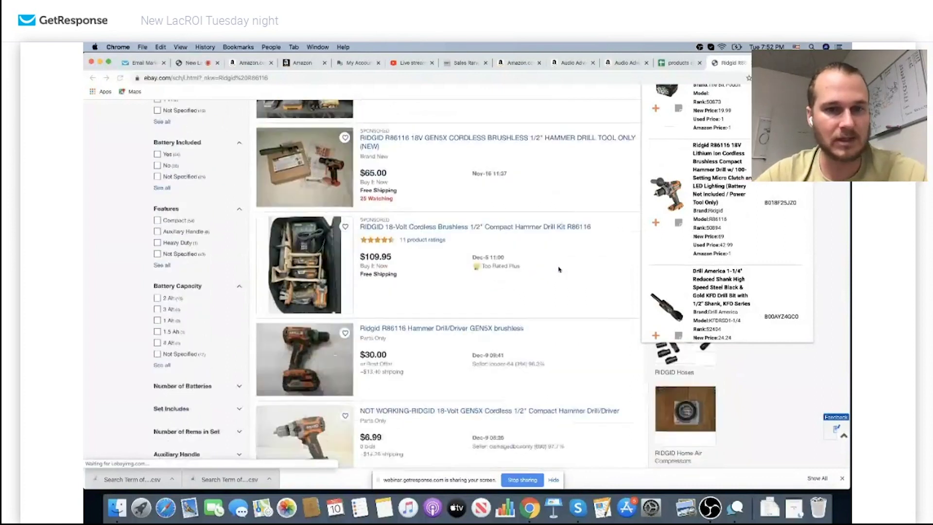
pyautogui.scroll(-10, 559, 269)
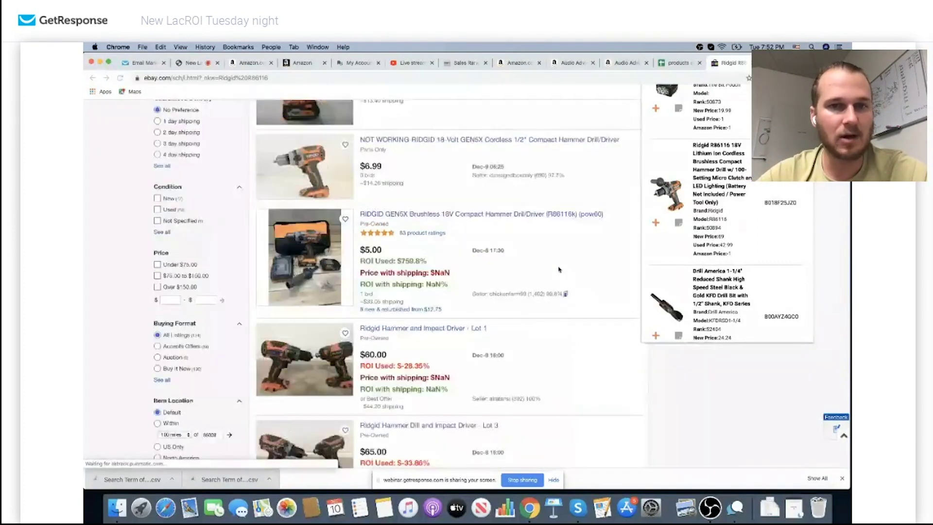
pyautogui.scroll(-6, 660, 212)
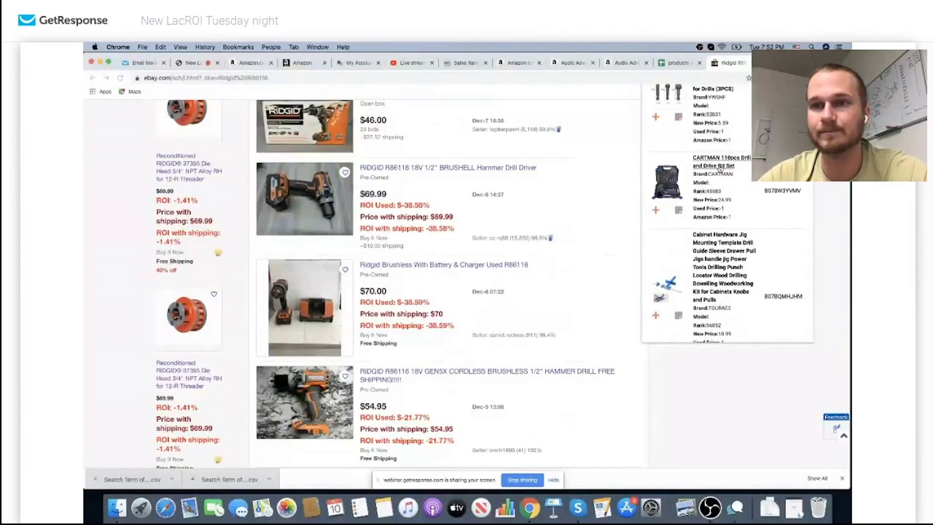
pyautogui.scroll(6, 719, 168)
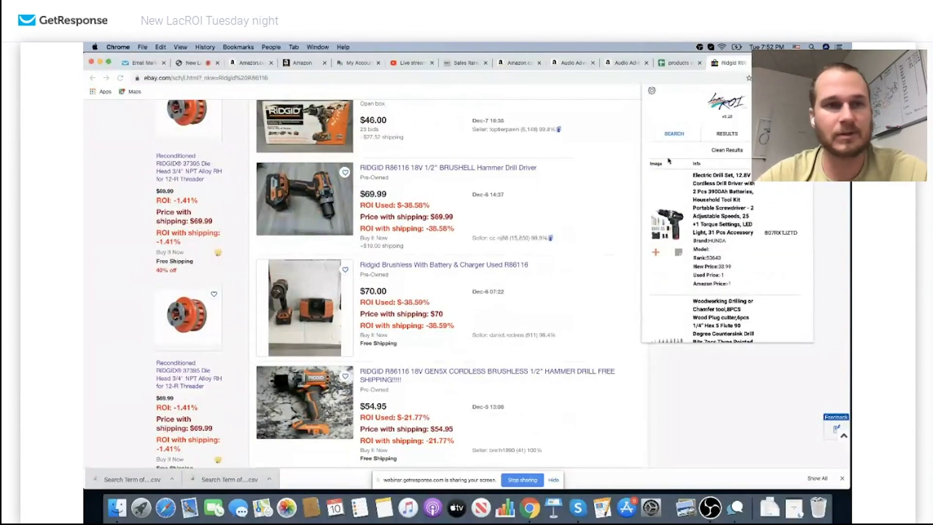
pyautogui.click(192, 63)
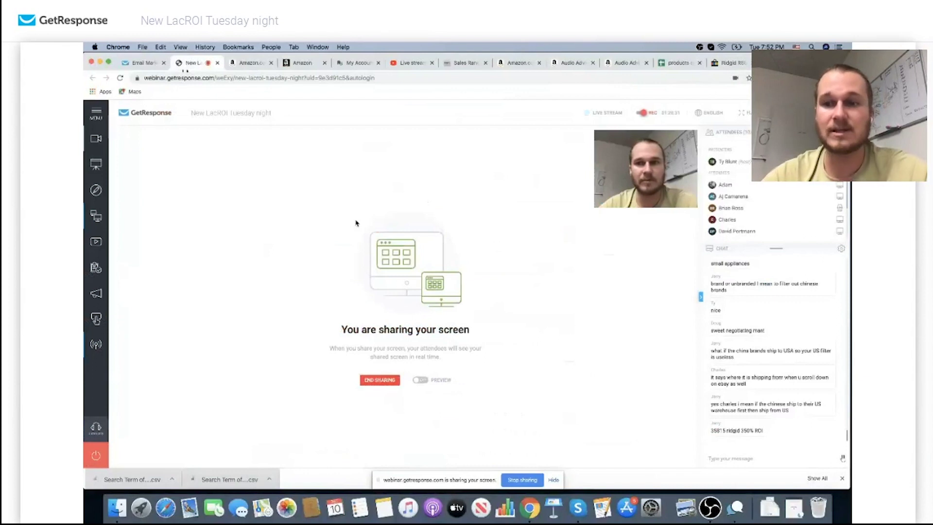